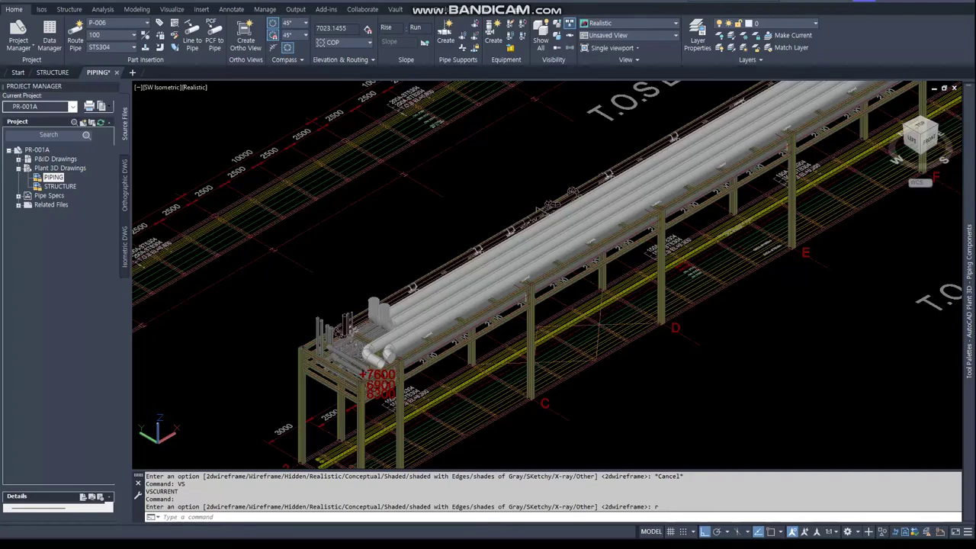
Review the tutorial notes for the XREF unload, Show All and Insulation steps.
key("alt+Tab")
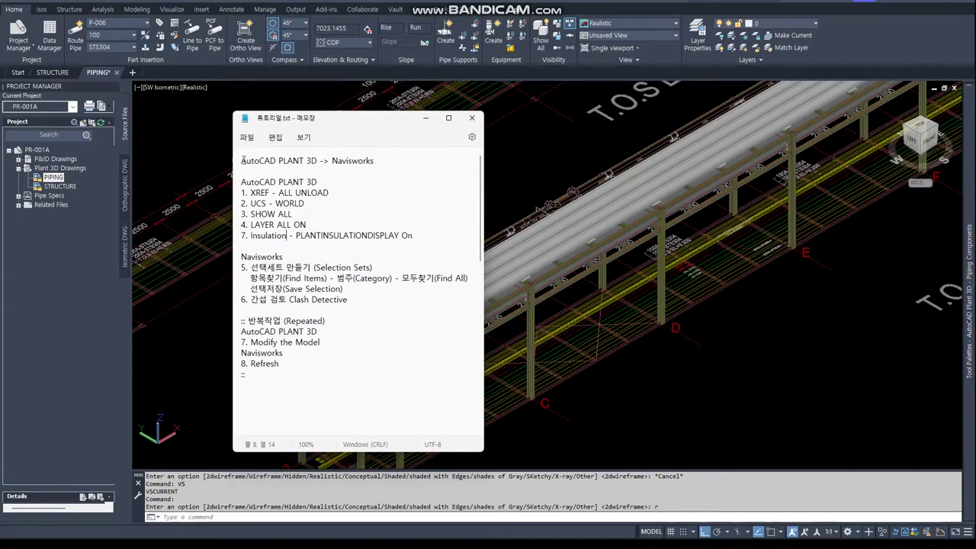
left_click_drag(241, 161, 375, 160)
left_click(377, 194)
left_click_drag(242, 194, 328, 194)
mouse_move(241, 215)
left_mouse_down()
mouse_move(293, 214)
mouse_move(305, 225)
left_mouse_up()
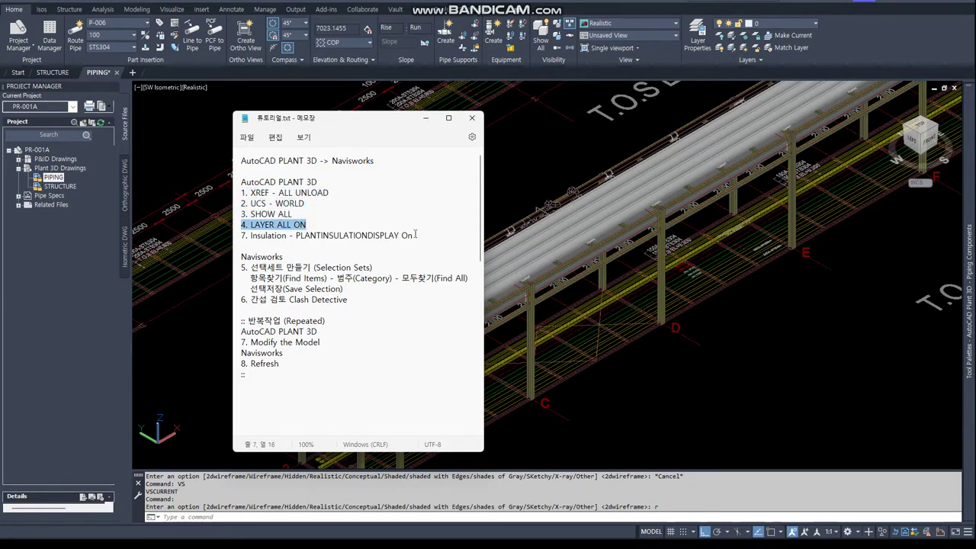
left_click_drag(414, 234, 225, 235)
left_click(369, 105)
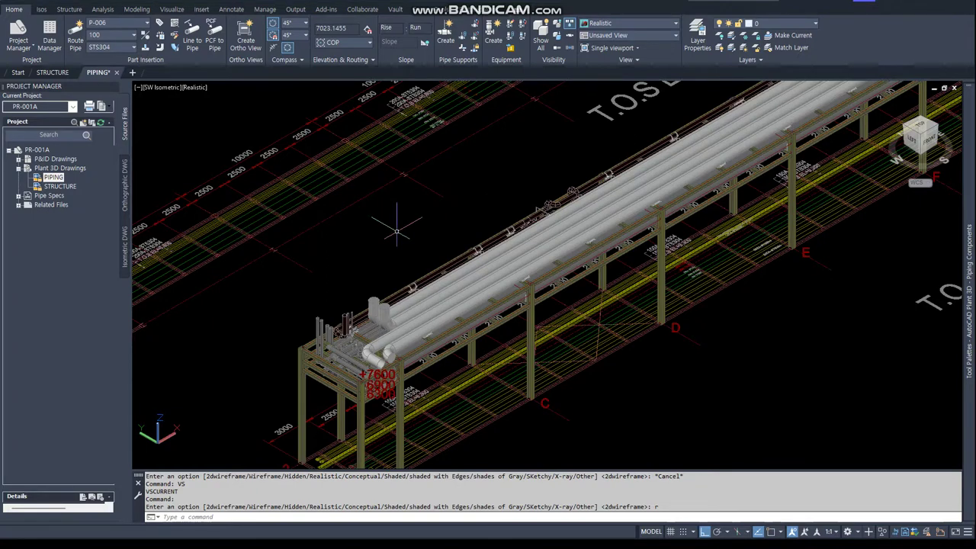
Unload the PIPING-plan and STRUCTURE external references through the XREF palette.
type("xref")
key("Return")
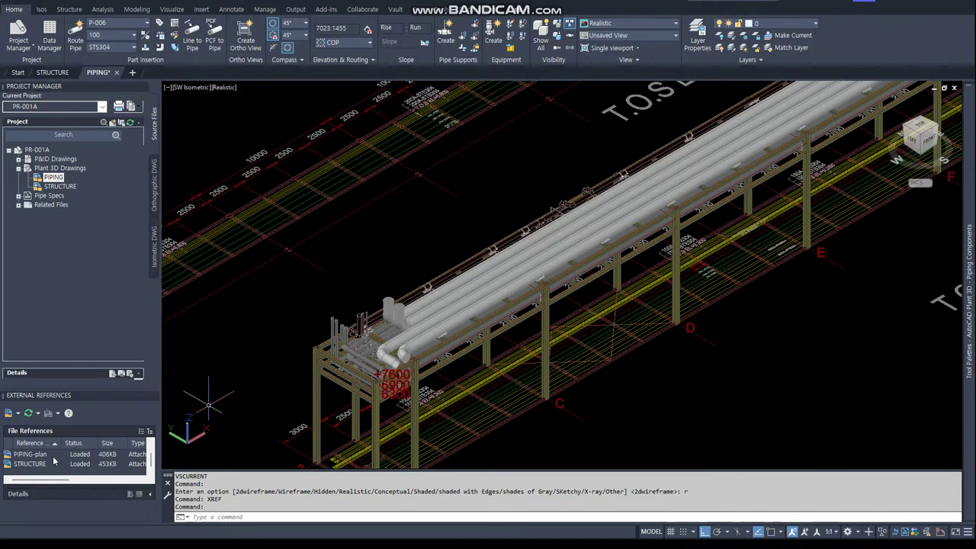
left_click(40, 453)
left_click(34, 463, "shift")
right_click(37, 463)
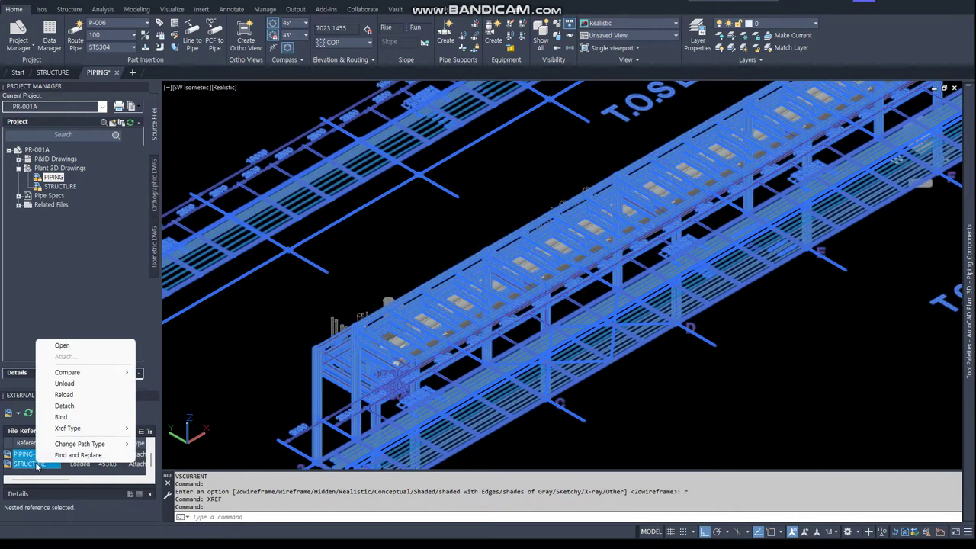
left_click(72, 384)
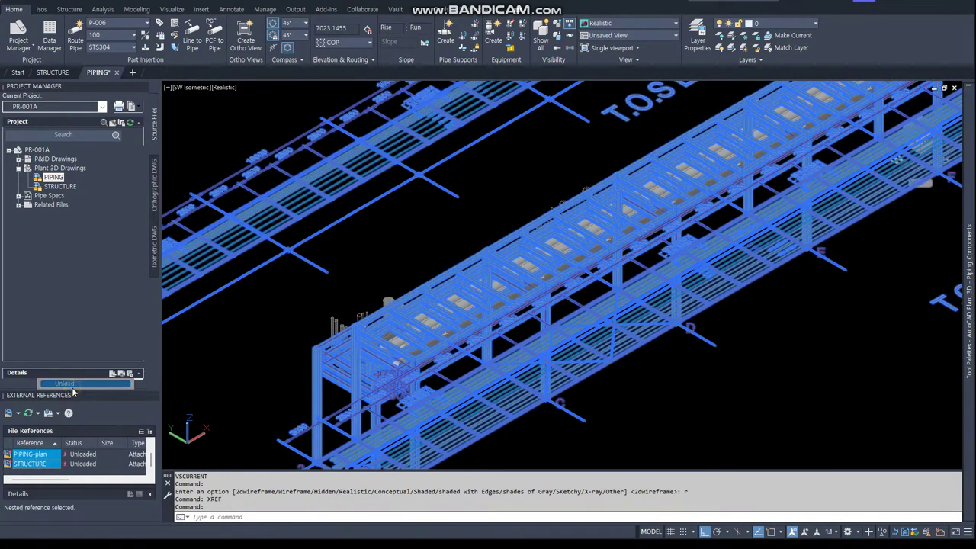
middle_click_drag(449, 419, 395, 430)
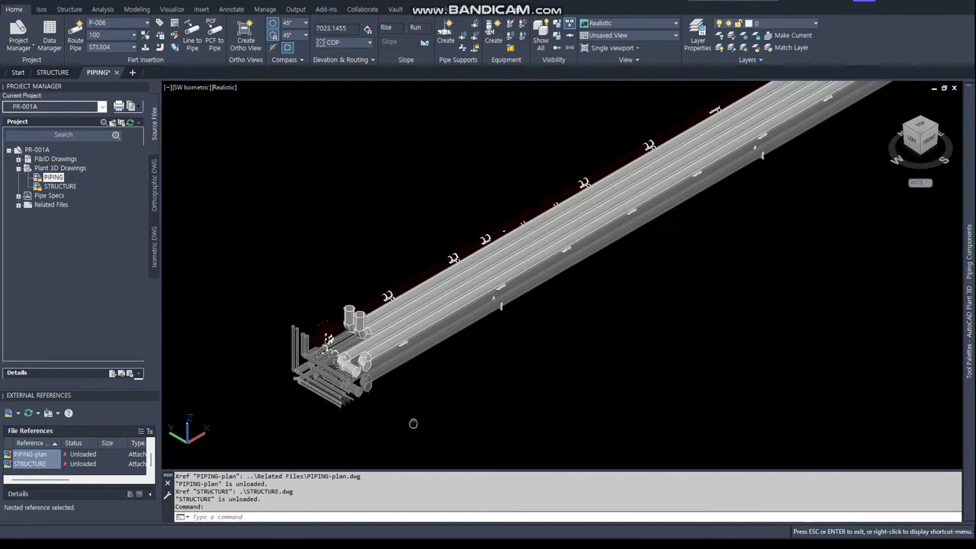
Reset the UCS to World.
type("u")
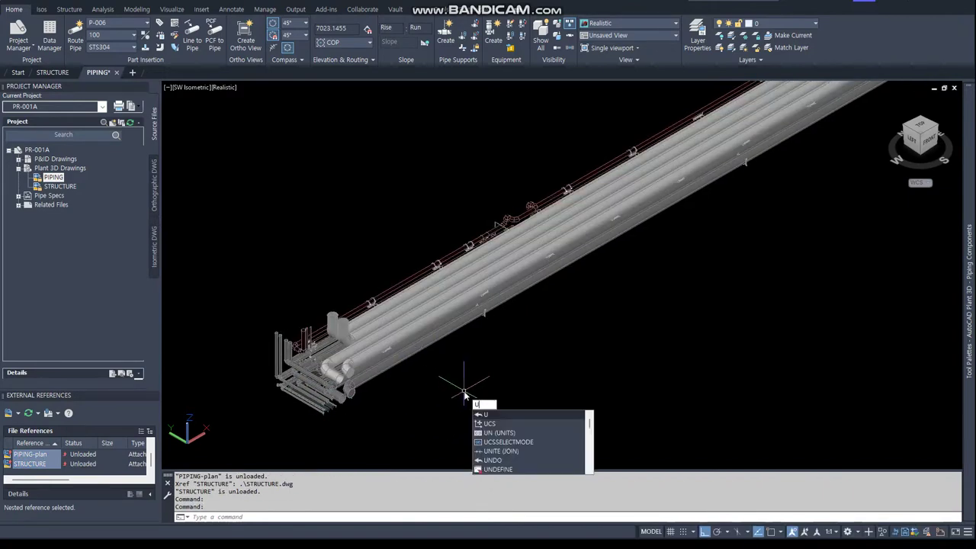
type("cs")
key("Return")
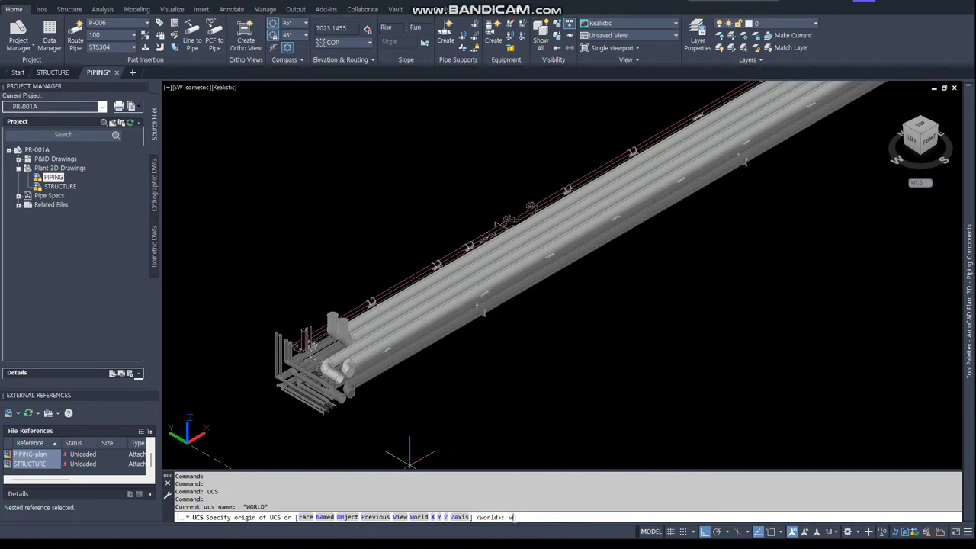
type("d")
key("Return")
type("ucs")
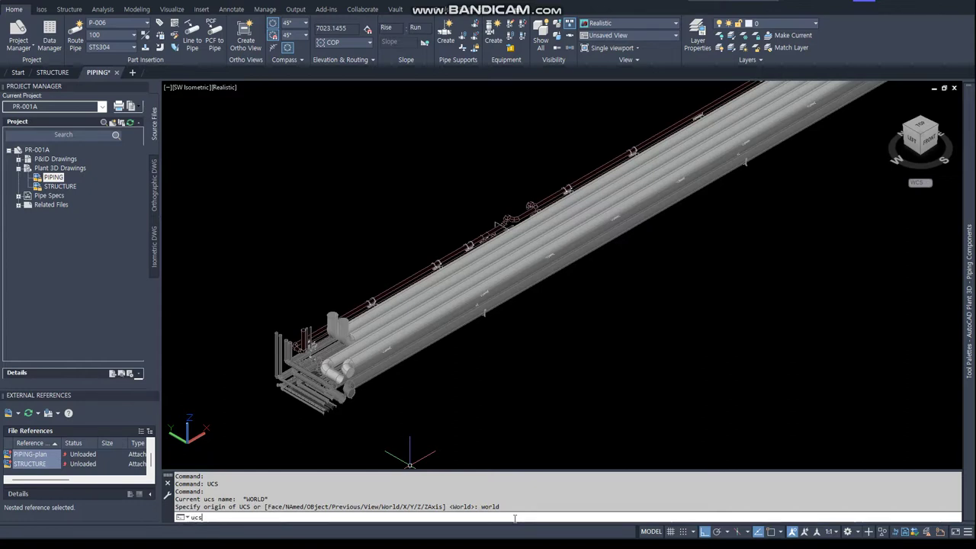
key("Return")
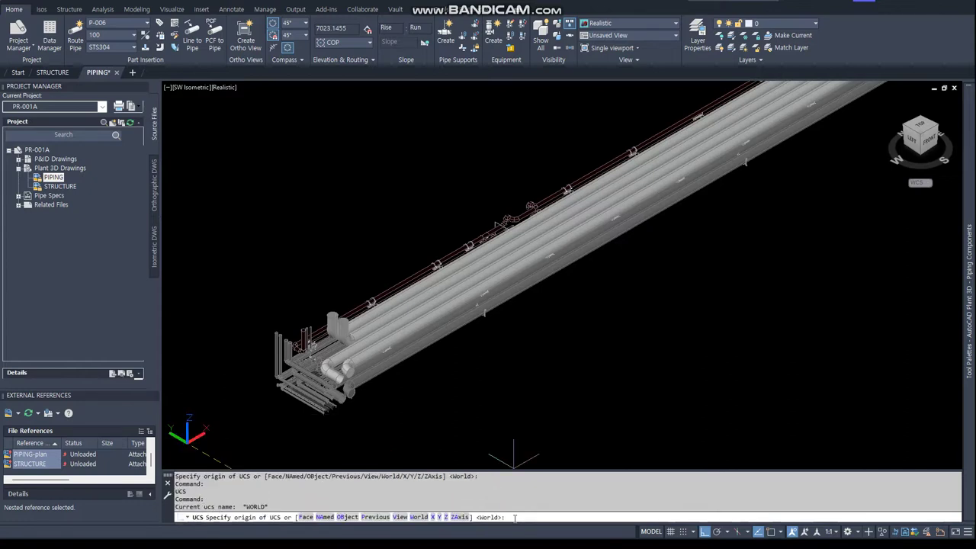
key("Escape")
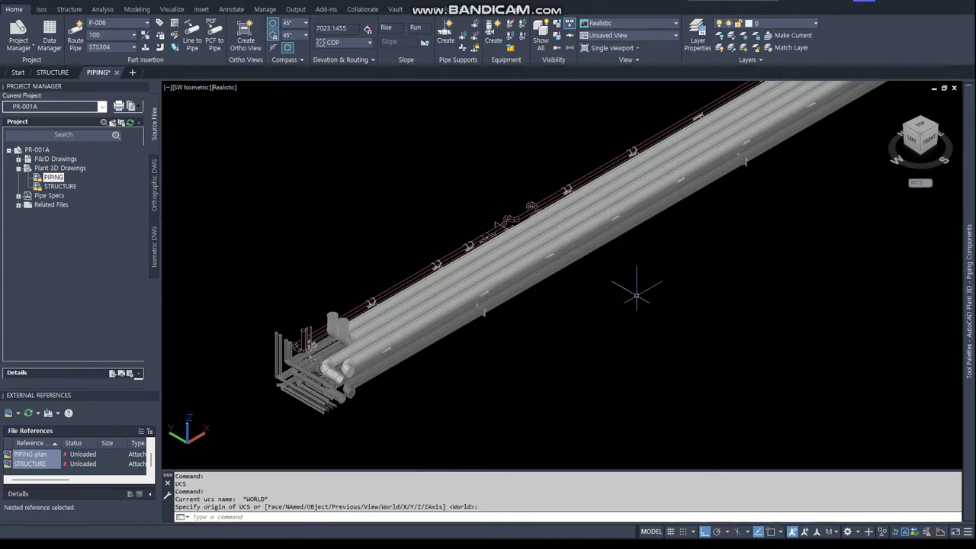
Show all hidden plant objects and confirm Plantshowall in the command history.
left_click(455, 168)
left_click(540, 30)
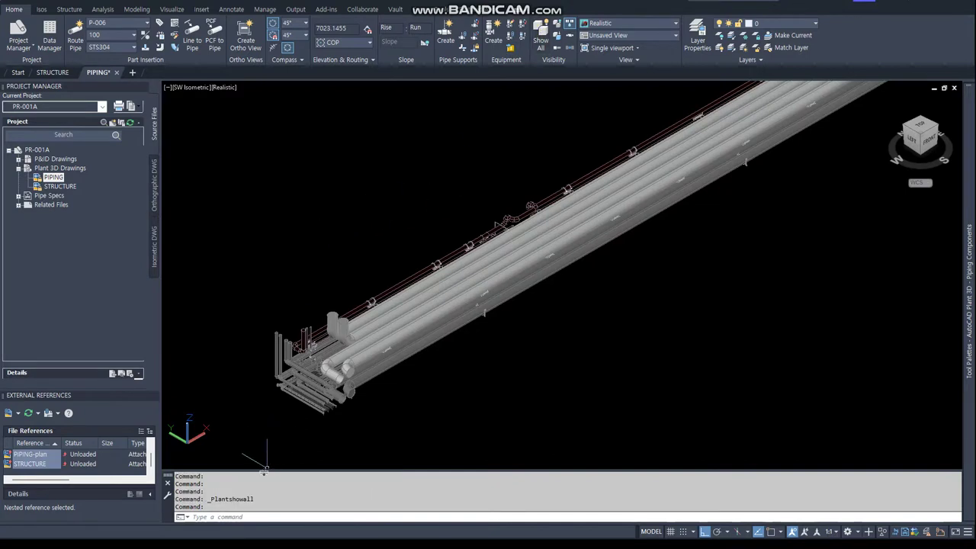
left_click_drag(210, 500, 261, 499)
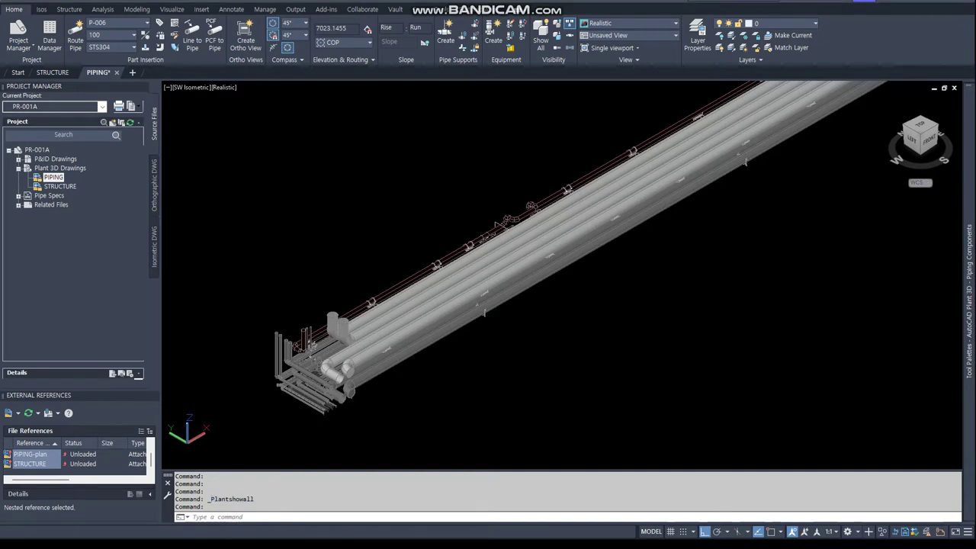
Turn on every layer in Layer Properties with the All filter selected.
type("layer")
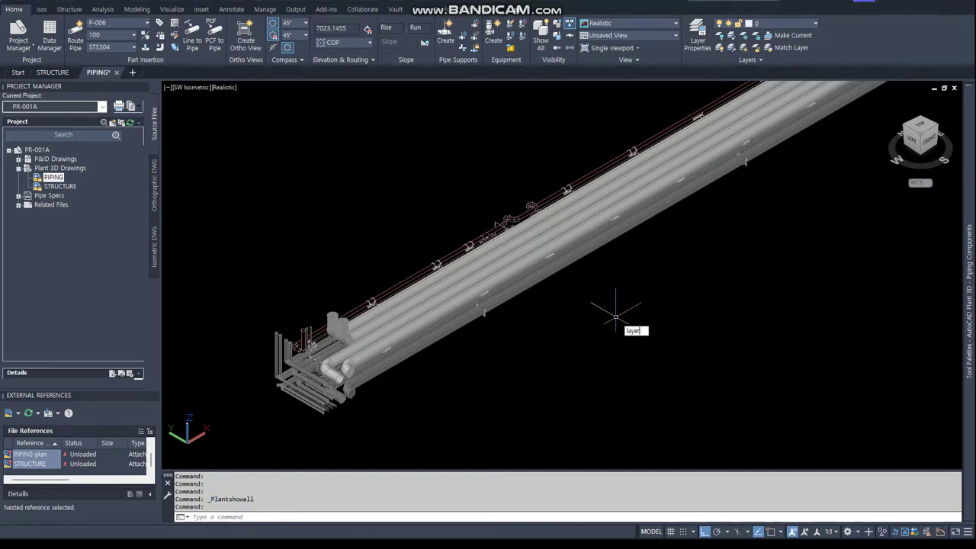
key("Return")
left_click(177, 150)
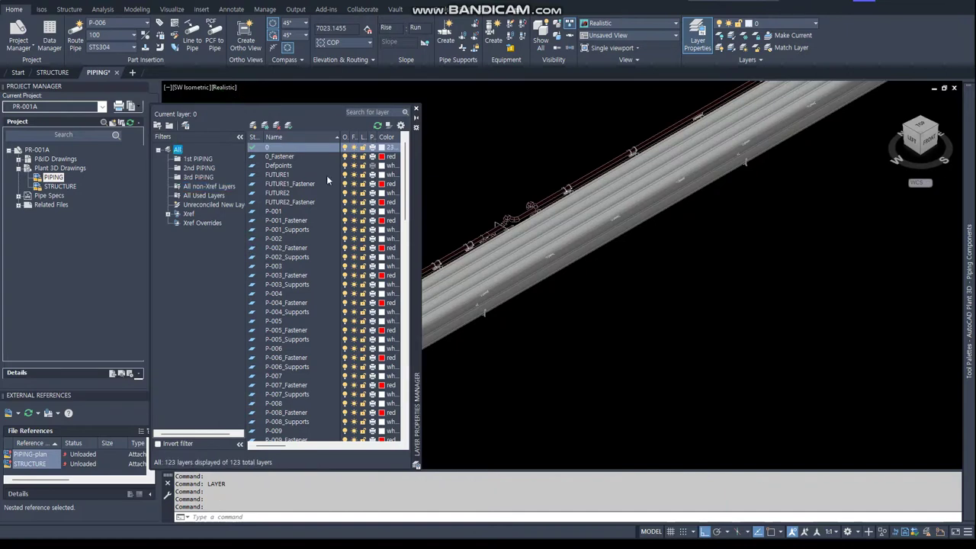
left_click(289, 202)
key("ctrl+a")
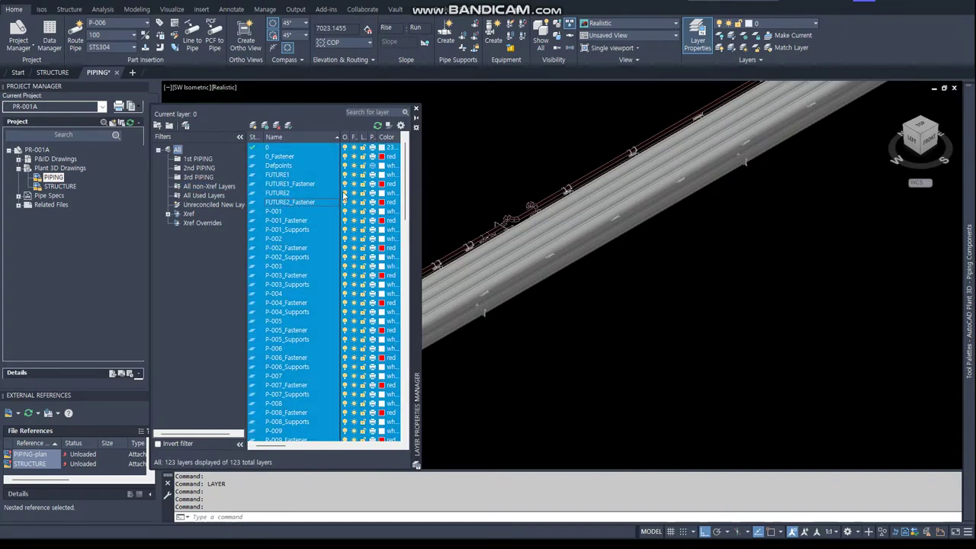
left_click(344, 195)
left_click(386, 253)
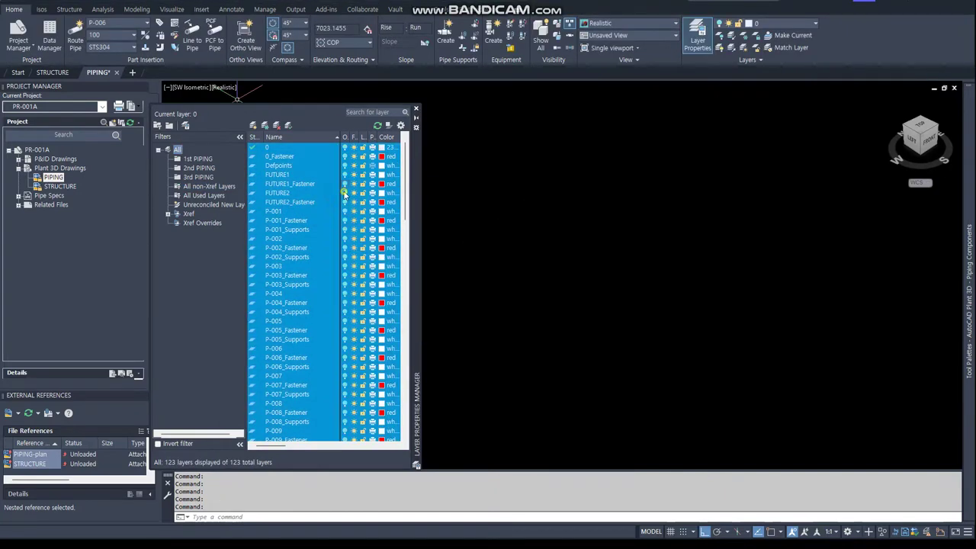
left_click(344, 195)
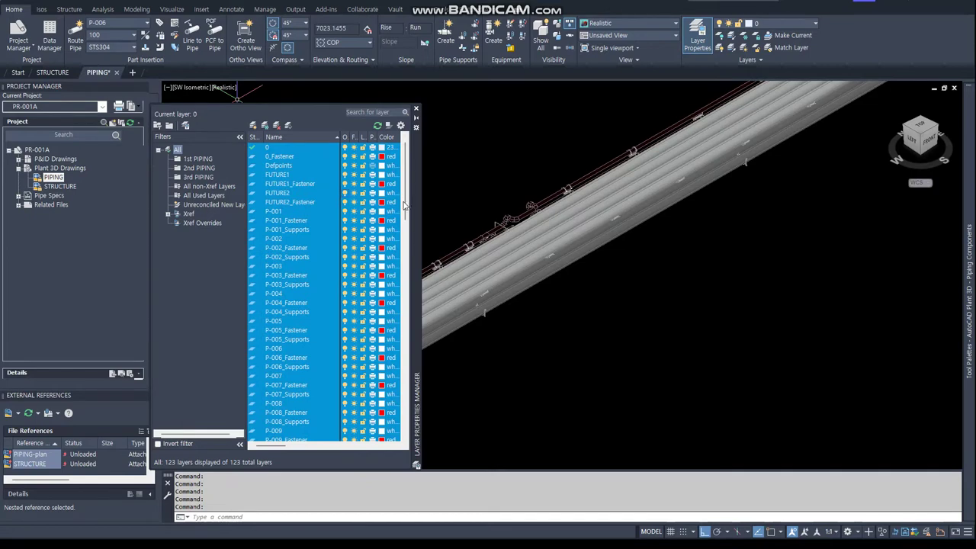
mouse_move(405, 205)
left_mouse_down()
mouse_move(405, 419)
mouse_move(405, 198)
left_mouse_up()
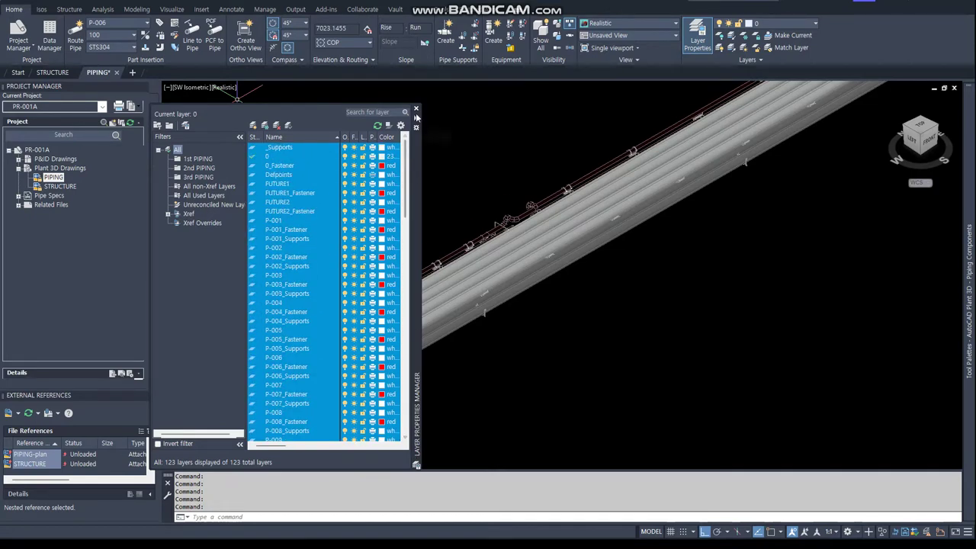
left_click(415, 110)
Turn on the pipe insulation display.
scroll(385, 217, "down", 1)
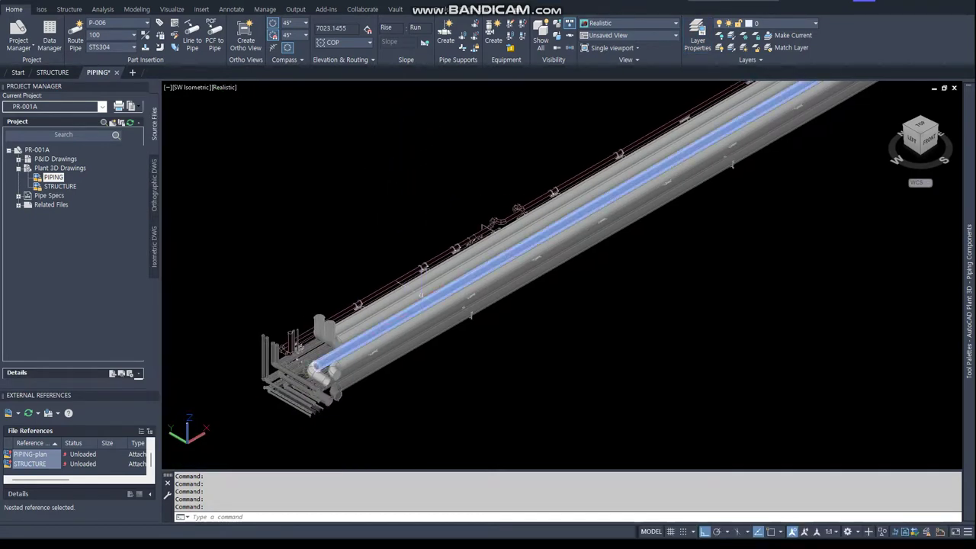
left_click(571, 42)
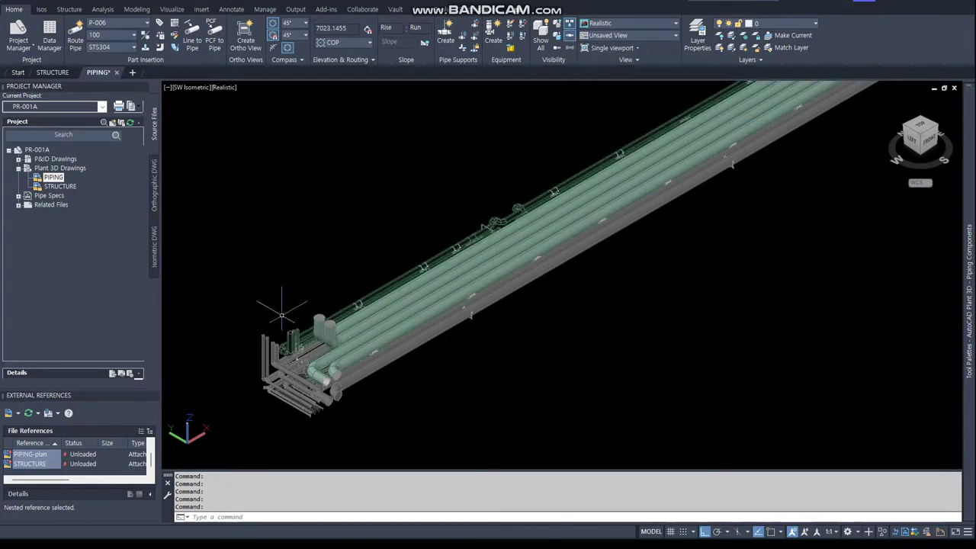
scroll(272, 309, "up", 3)
scroll(232, 229, "up", 2)
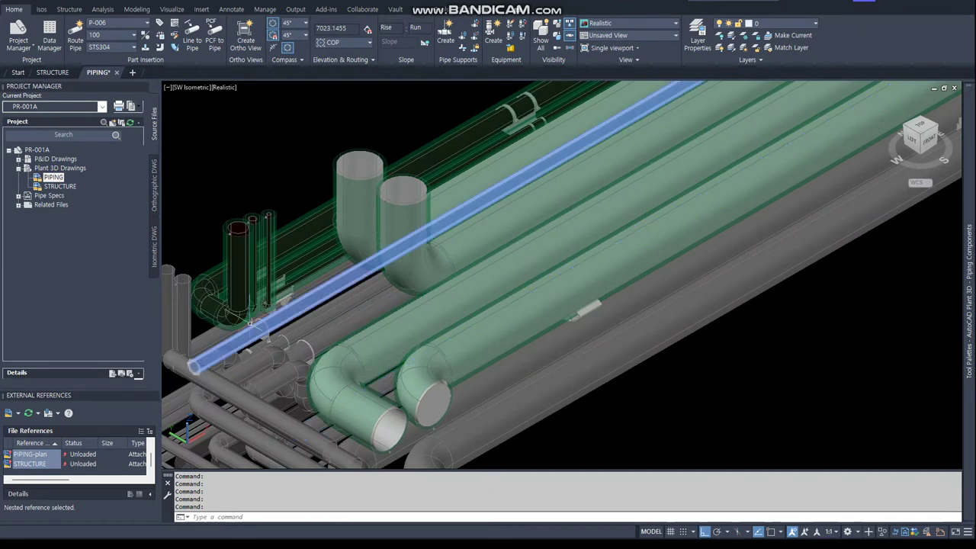
Check off the completed Plant 3D steps in the notes and save the piping drawing.
key("alt+Tab")
left_click_drag(359, 247, 180, 194)
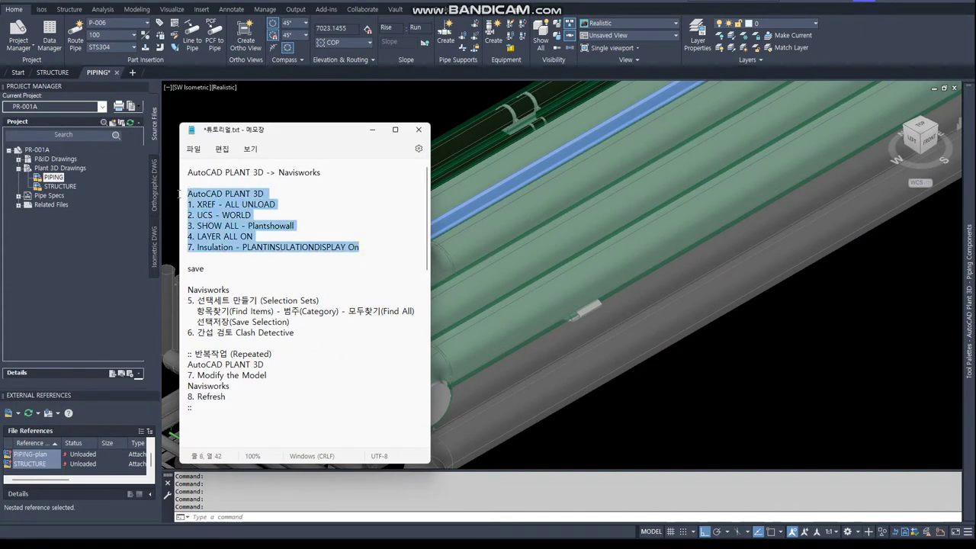
key("alt+Tab")
type("c")
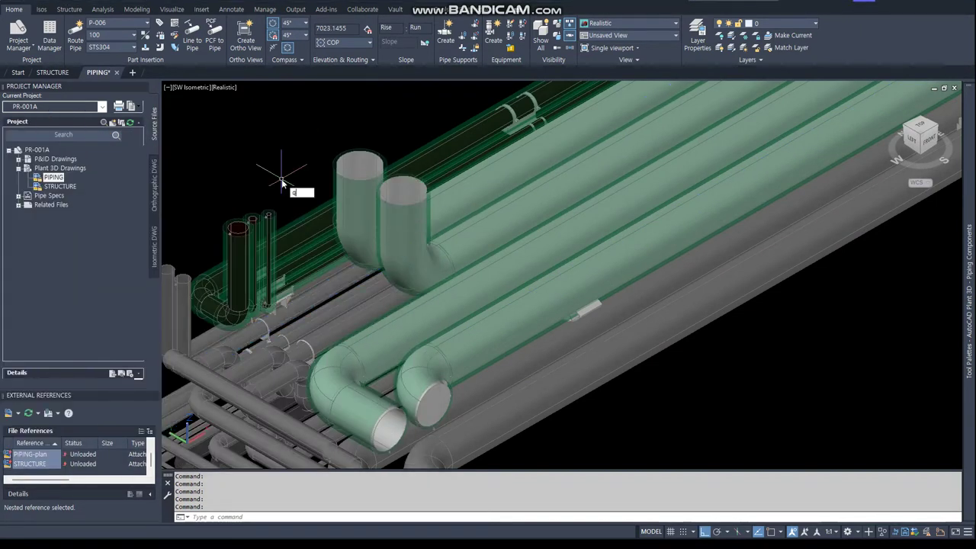
key("Return")
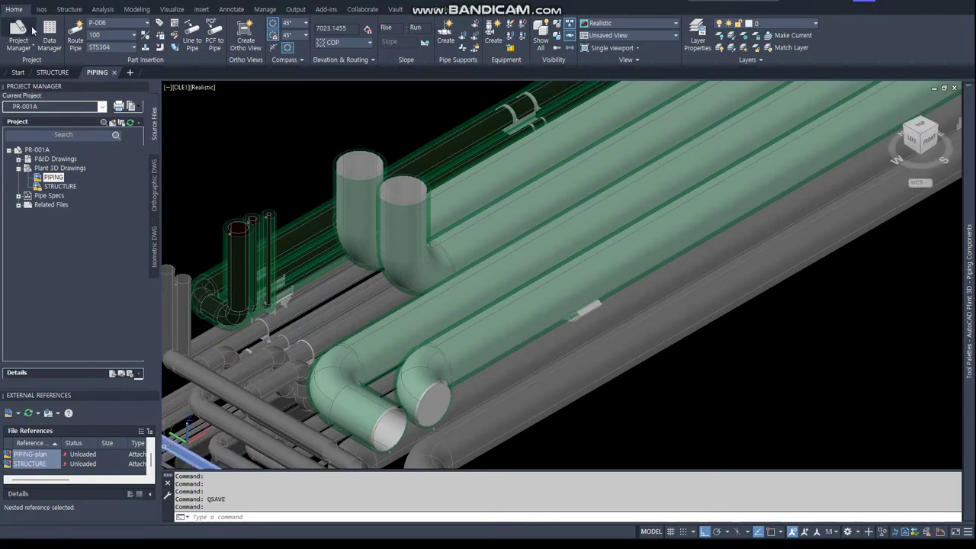
Open the STRUCTURE drawing, unload the PIPING-plan reference, and show all plant objects.
double_click(49, 187)
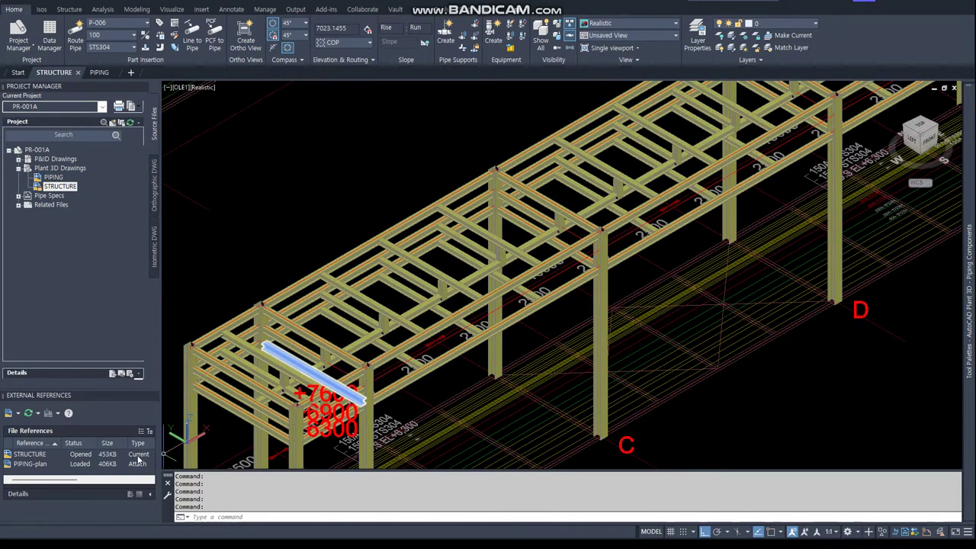
left_click(30, 463)
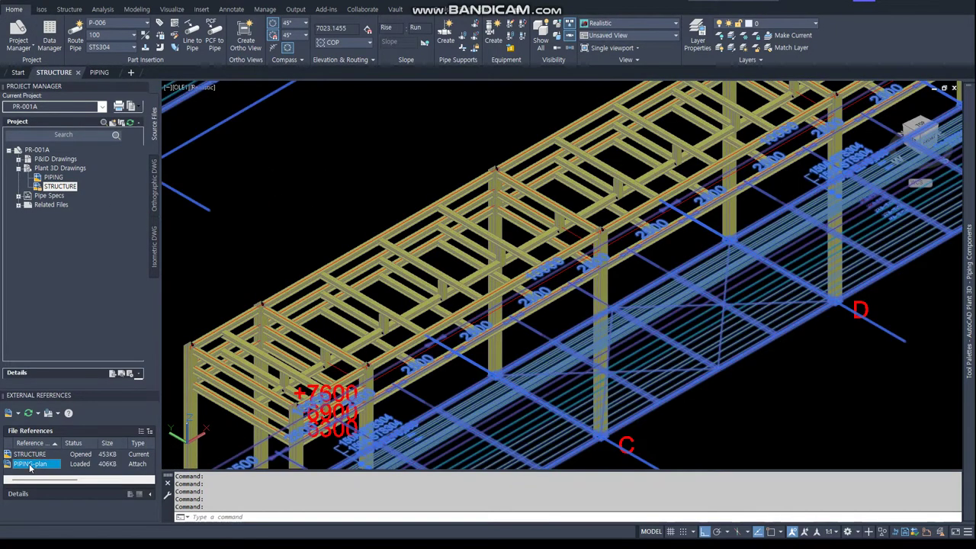
right_click(30, 463)
left_click(70, 377)
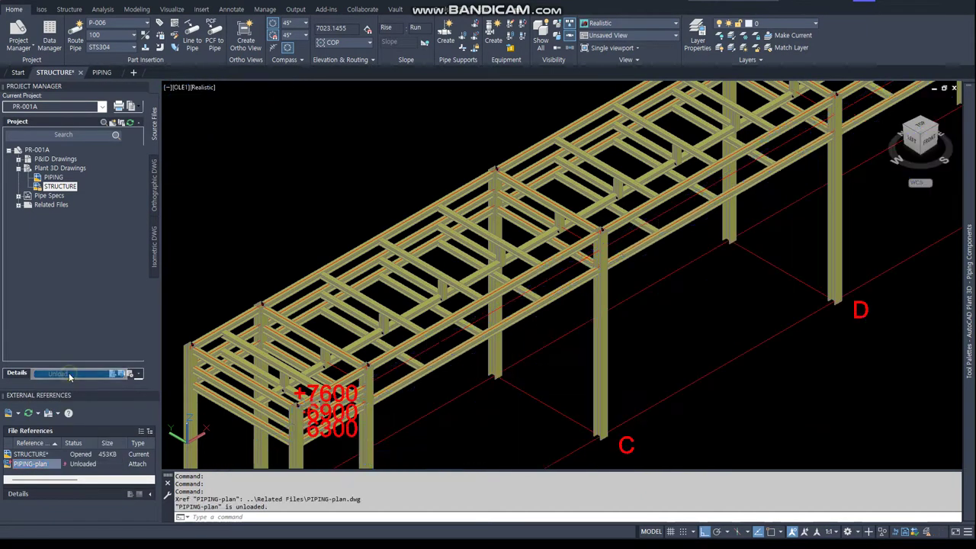
left_click(541, 34)
type("VS")
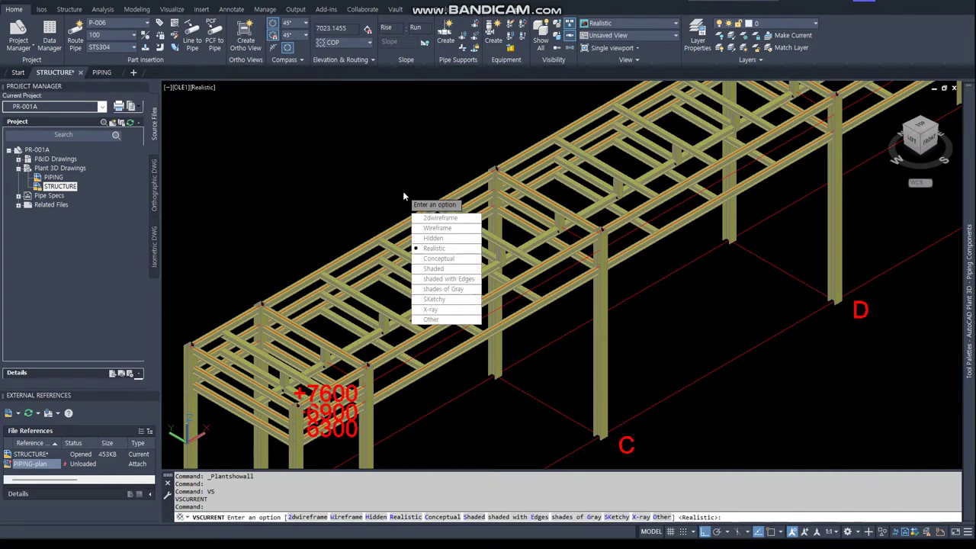
key("Return")
key("Escape")
Set the UCS to World, list all 29 layers, and save the STRUCTURE drawing.
type("ucs")
key("Return")
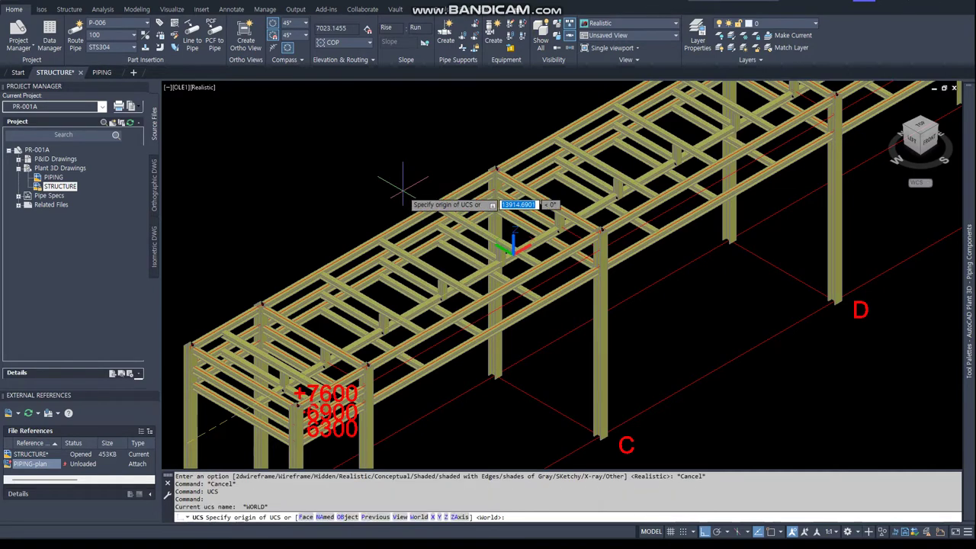
key("Return")
type("layer")
key("Return")
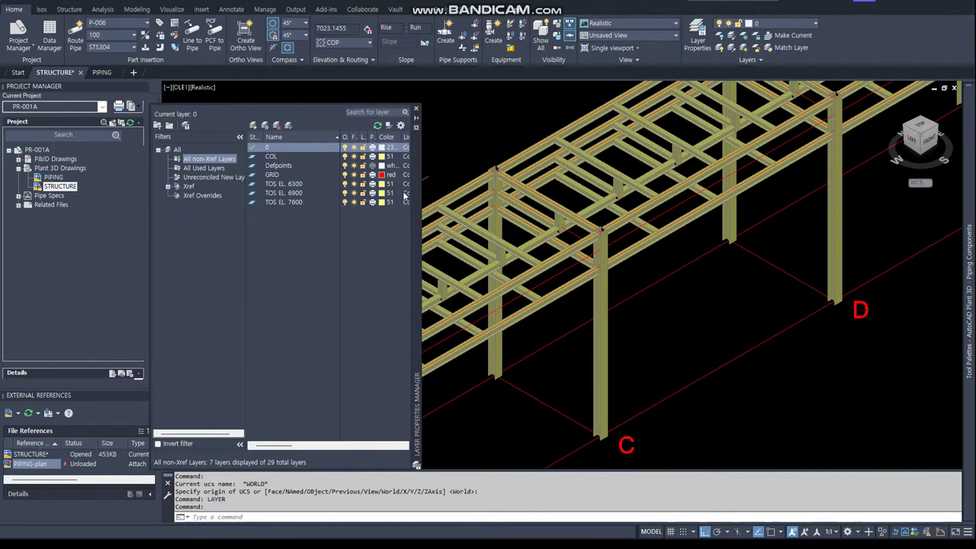
left_click(176, 149)
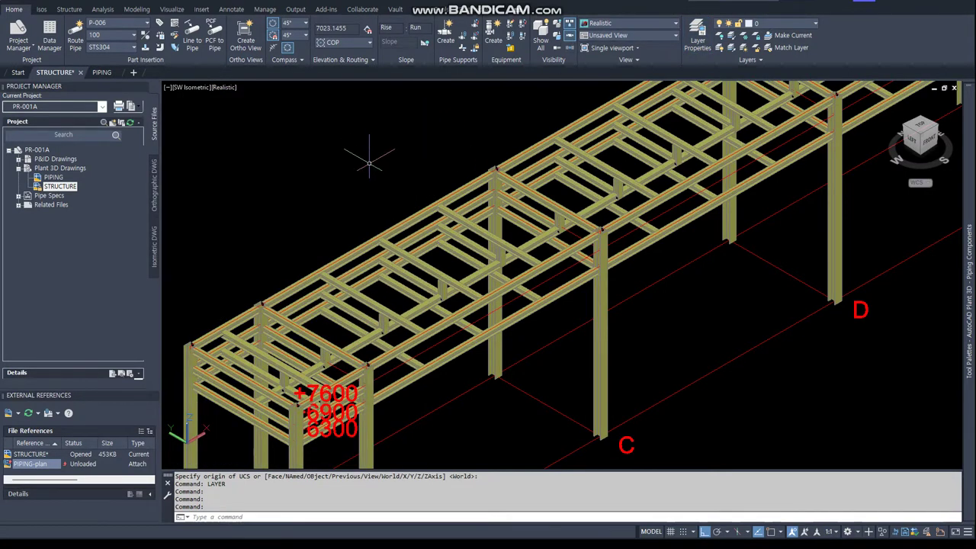
type("QSAVE")
key("ctrl+s")
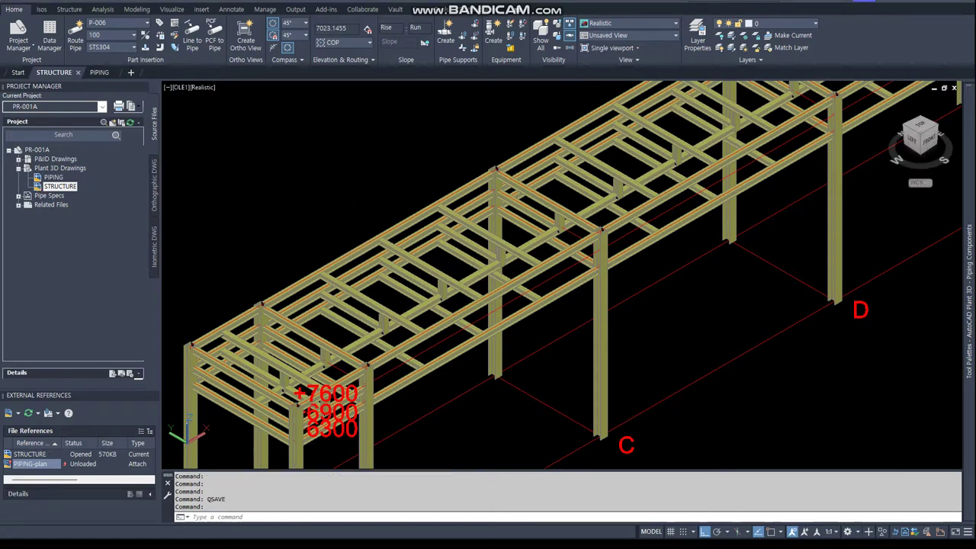
Mark the Navisworks heading in the tutorial notes and switch to Navisworks.
key("alt+Tab")
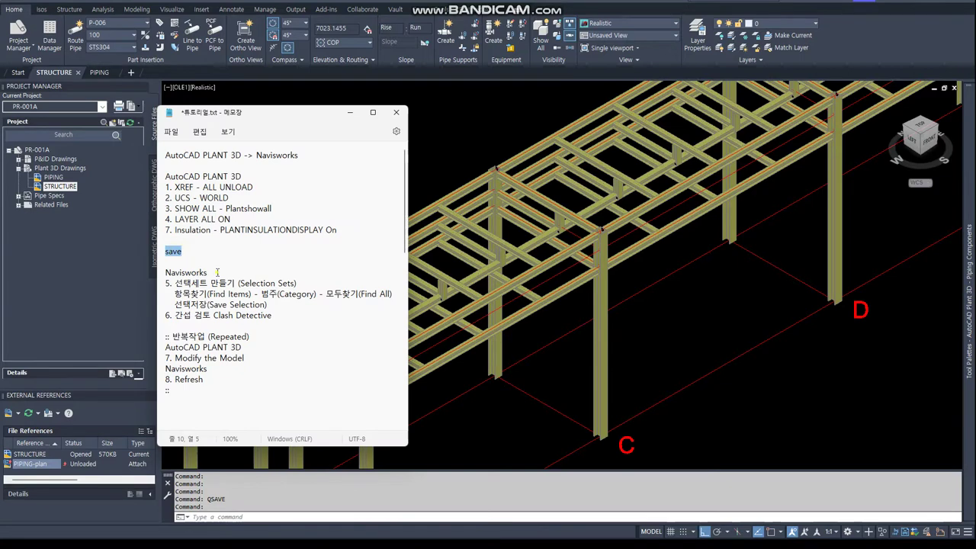
double_click(217, 272)
key("alt+Tab")
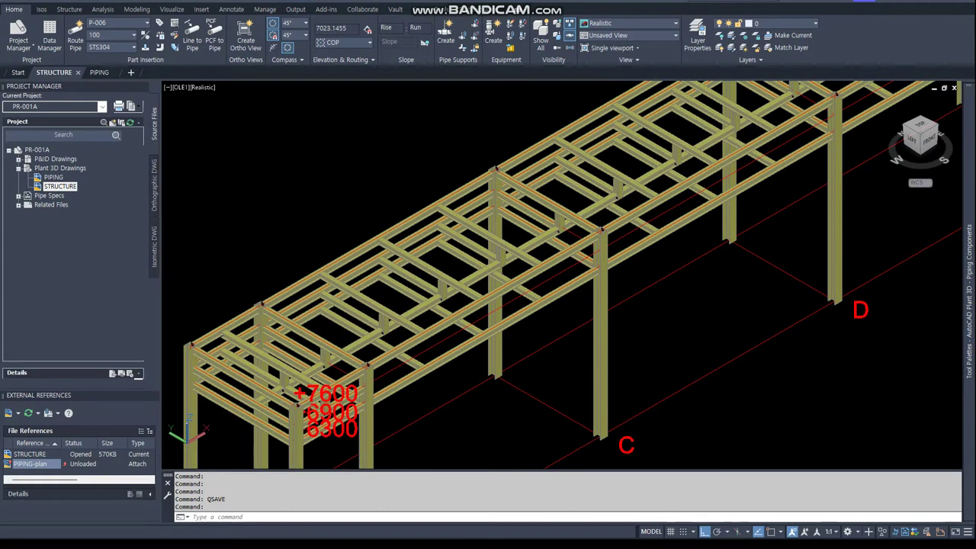
key("alt+Tab")
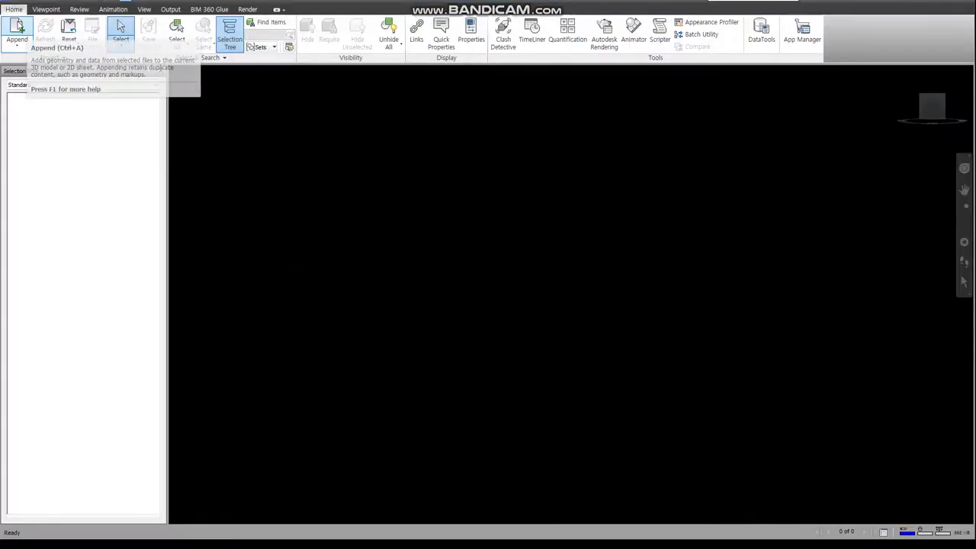
Pick PIPING.dwg and STRUCTURE.dwg in Plant 3D Models without loading, then open Options.
left_click(16, 30)
left_click(425, 169)
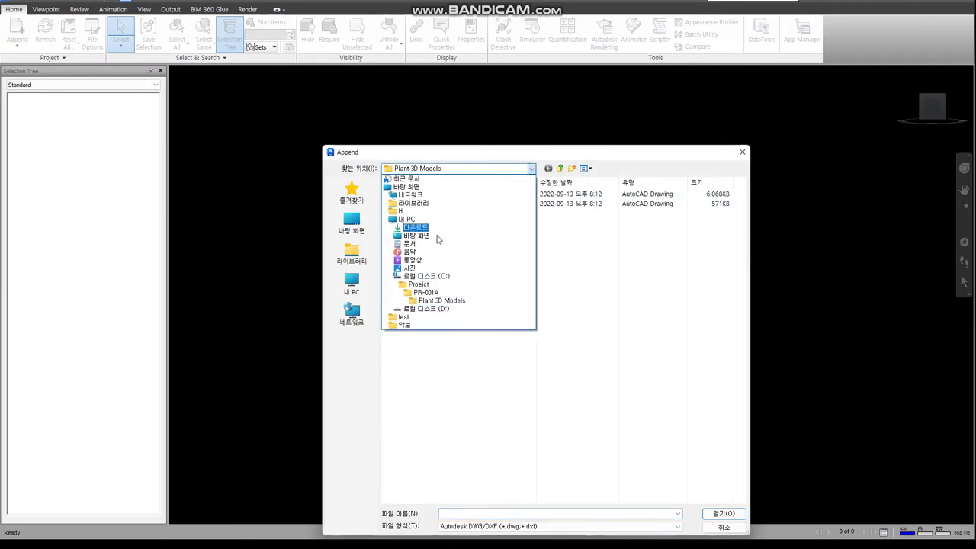
left_click(455, 301)
left_click(410, 193)
left_click(416, 204, "ctrl")
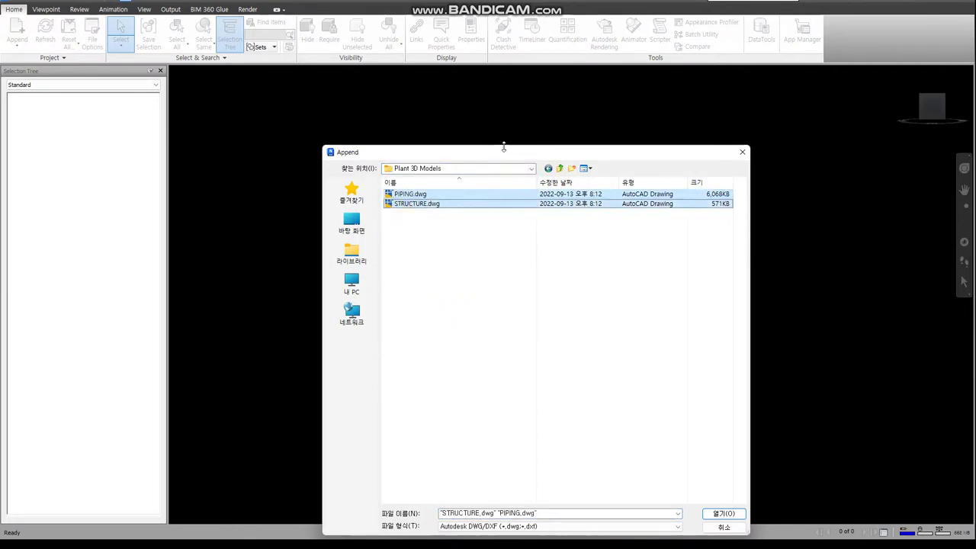
left_click(724, 513)
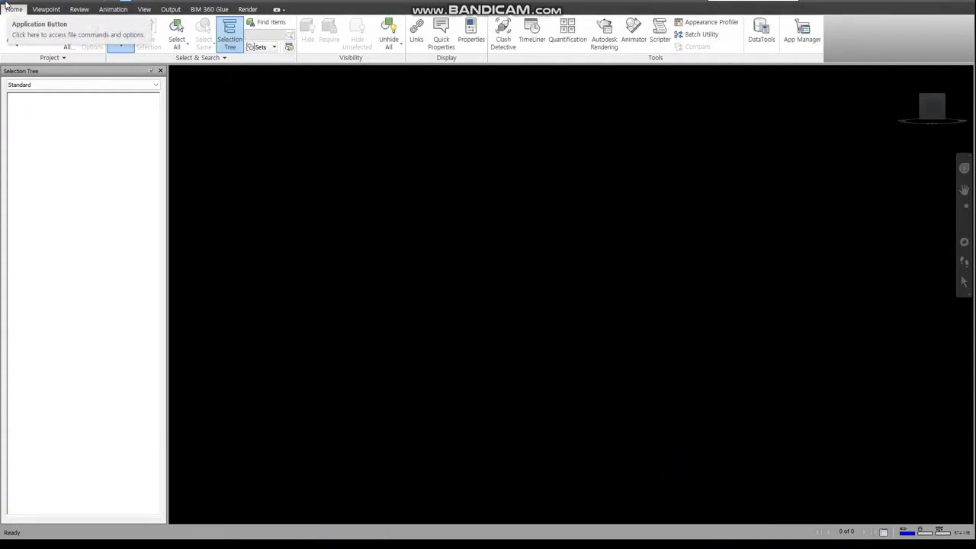
left_click(7, 5)
left_click(138, 219)
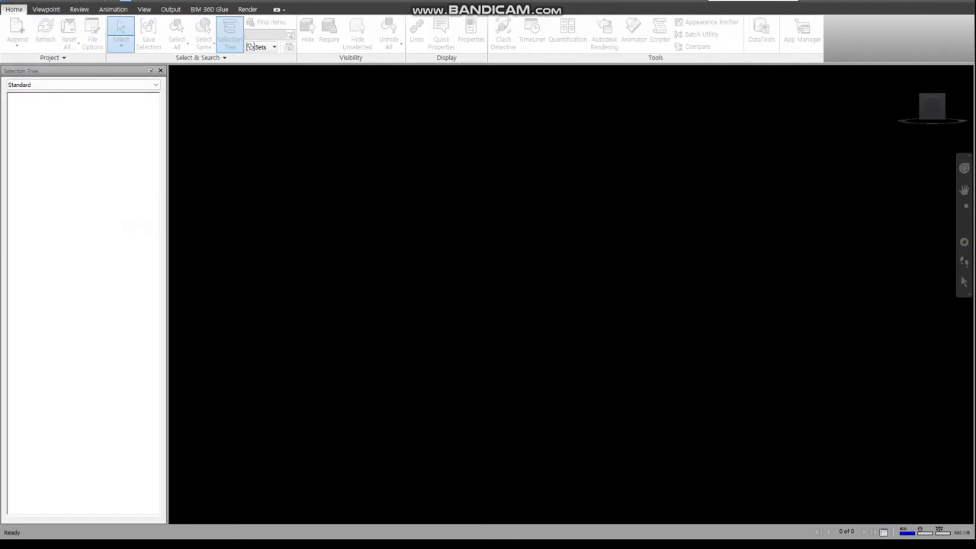
Confirm the Interface display units are set to Millimeters.
left_click(163, 190)
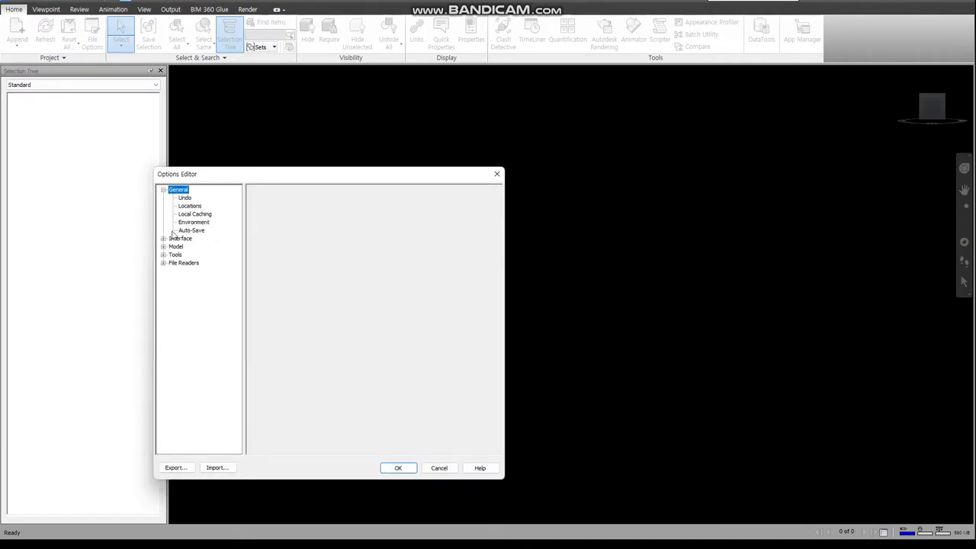
left_click(162, 239)
left_click(193, 246)
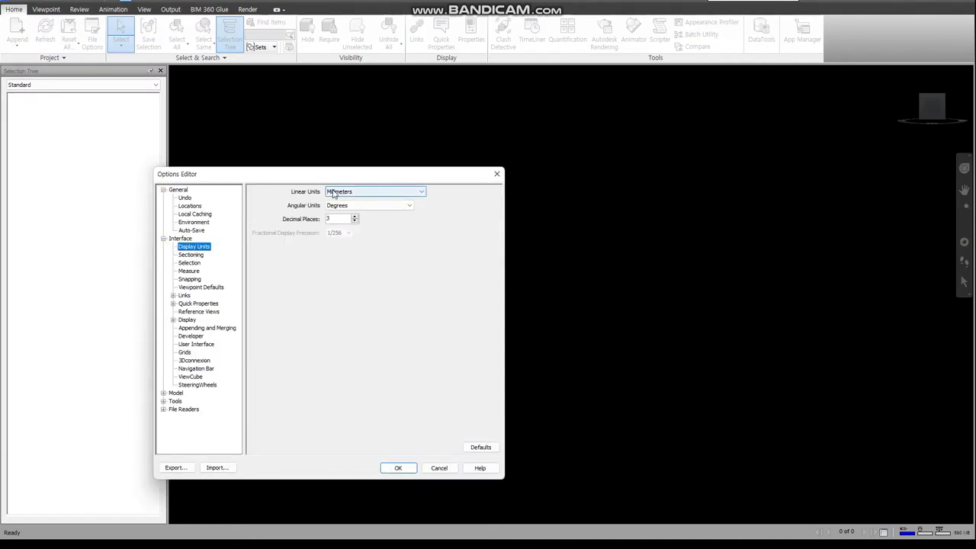
Review the File Readers DWG/DXF settings, including the Faceting Factor of 20.
left_click(163, 393)
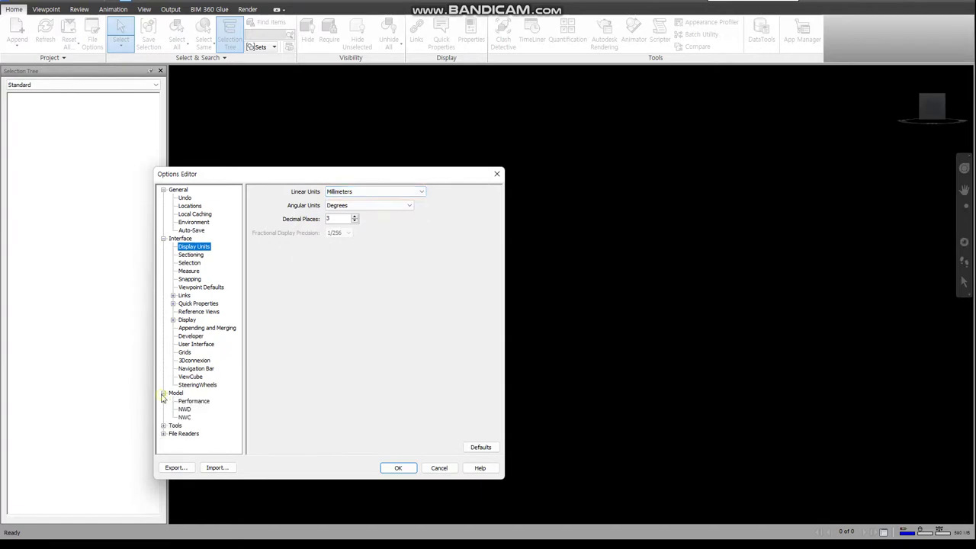
left_click(164, 425)
left_click(163, 433)
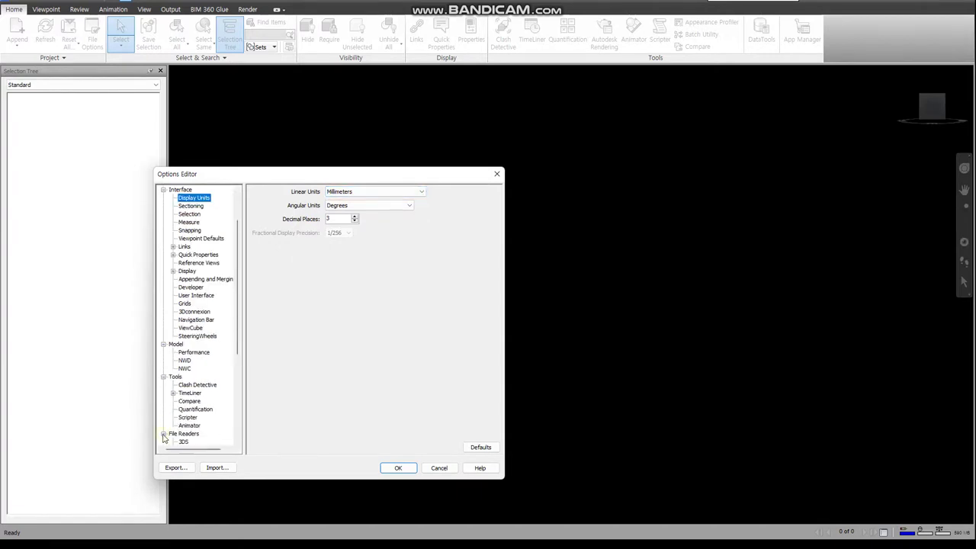
left_click(202, 327)
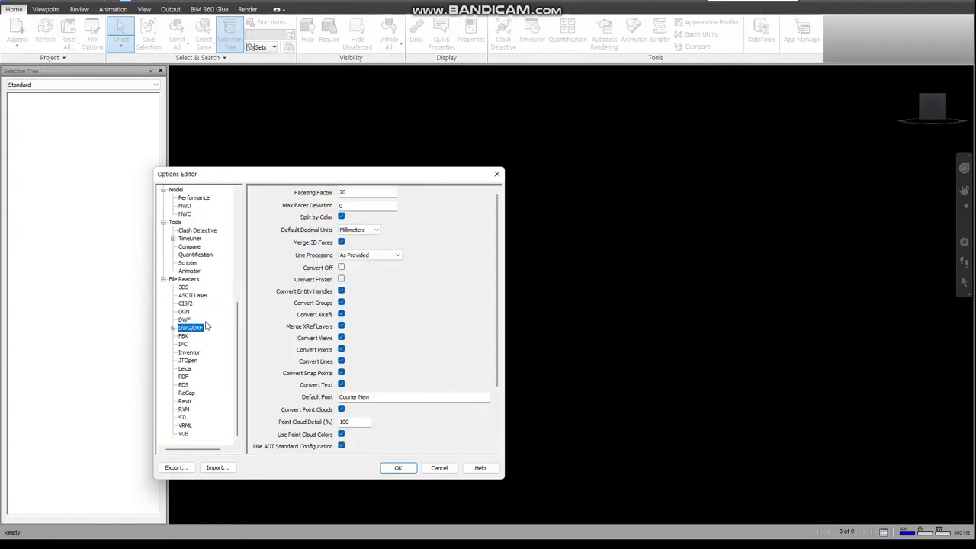
double_click(351, 193)
scroll(324, 405, "down", 3)
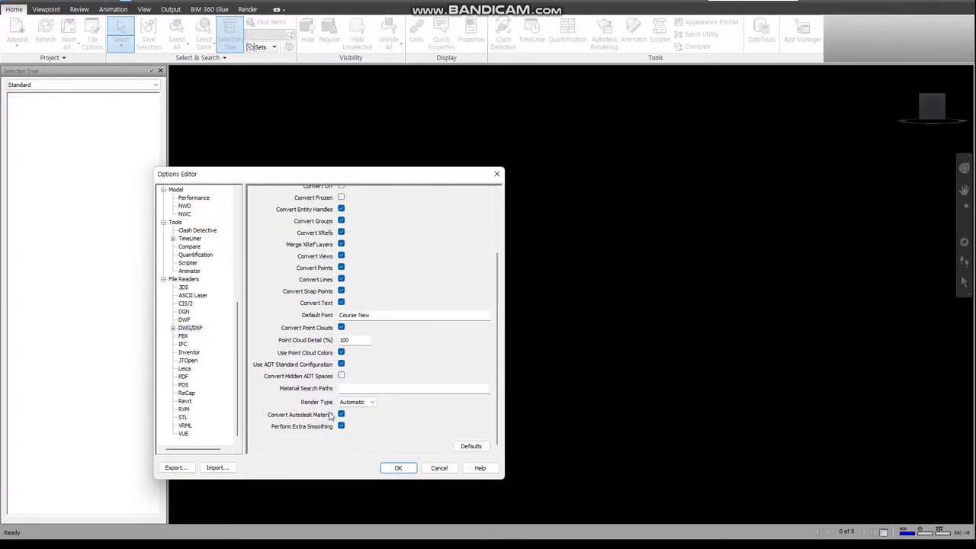
Append PIPING.dwg and STRUCTURE.dwg to the scene and orbit the pipe rack model.
left_click(397, 467)
left_click(16, 35)
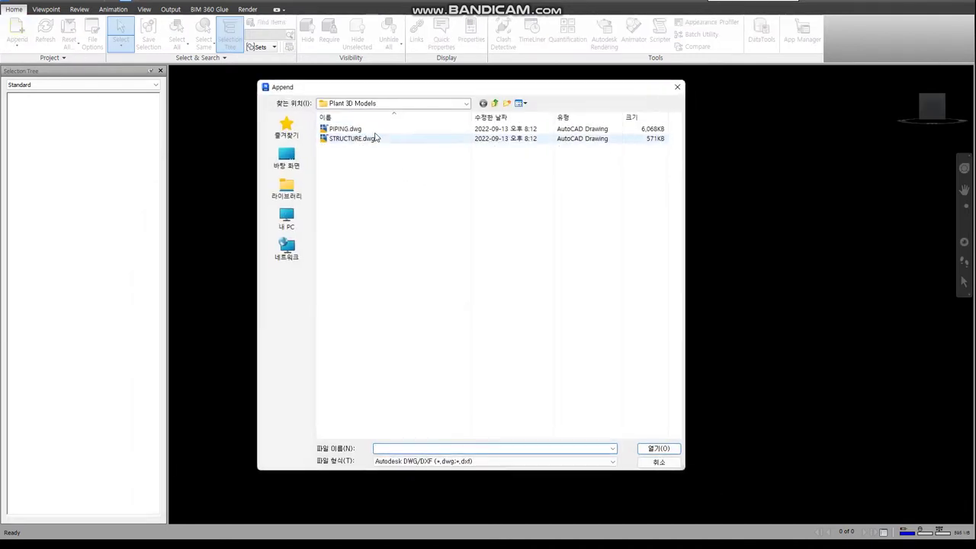
left_click(351, 129)
left_click(358, 140, "shift")
left_click(656, 448)
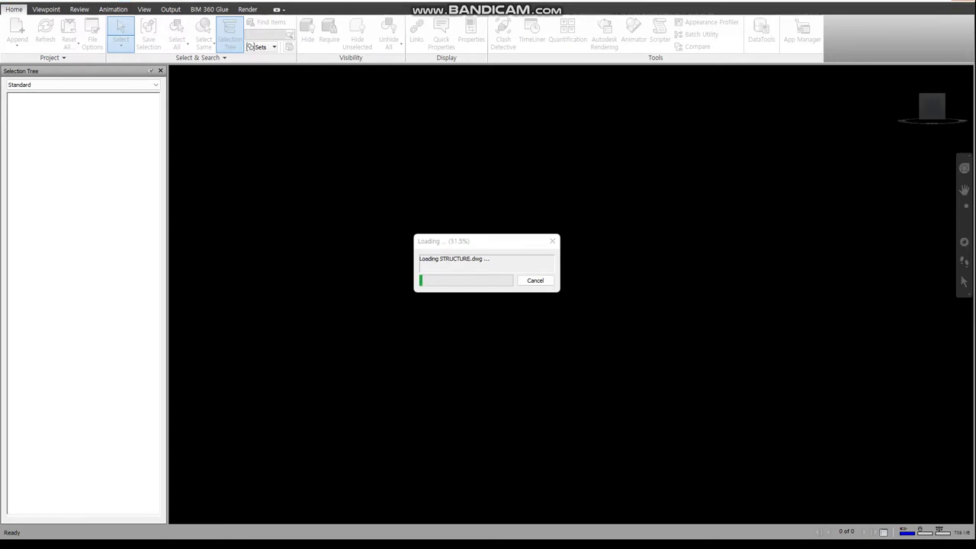
scroll(387, 273, "down", 3)
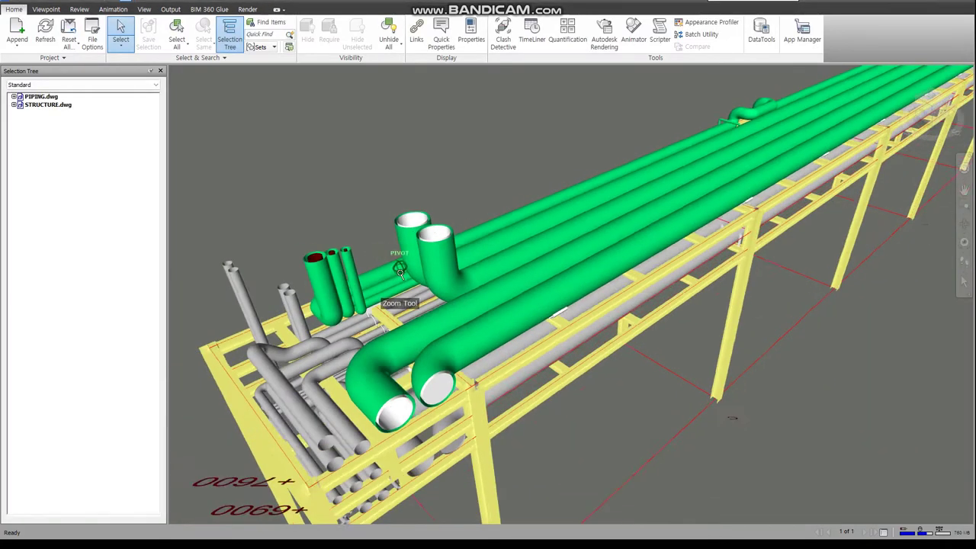
scroll(388, 273, "down", 3)
mouse_move(388, 273)
middle_mouse_down("shift")
mouse_move(369, 323)
mouse_move(403, 338)
mouse_move(514, 298)
mouse_move(359, 326)
mouse_move(370, 320)
middle_mouse_up("shift")
Mark the selection sets step in the tutorial notes.
key("alt+Tab")
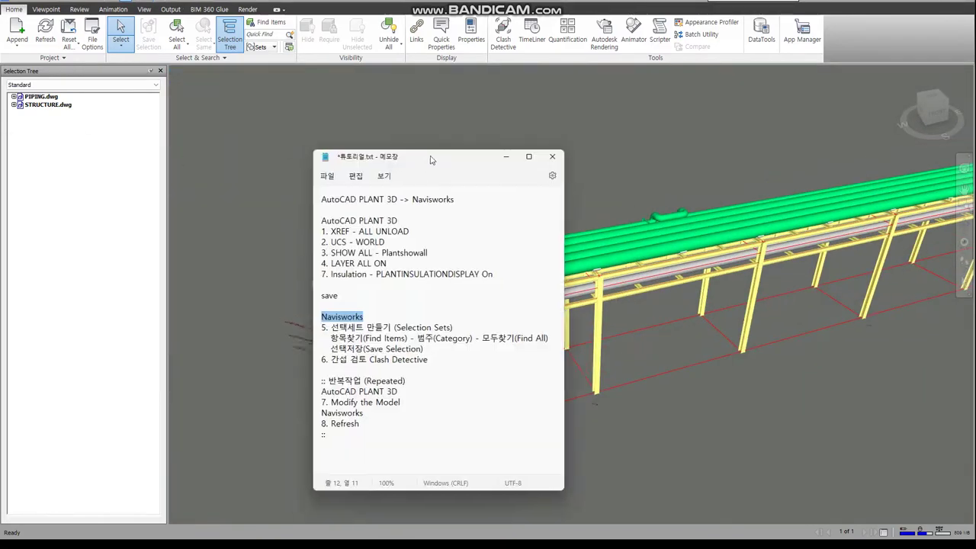
left_click_drag(427, 155, 497, 146)
key("Right")
left_click_drag(390, 318, 509, 341)
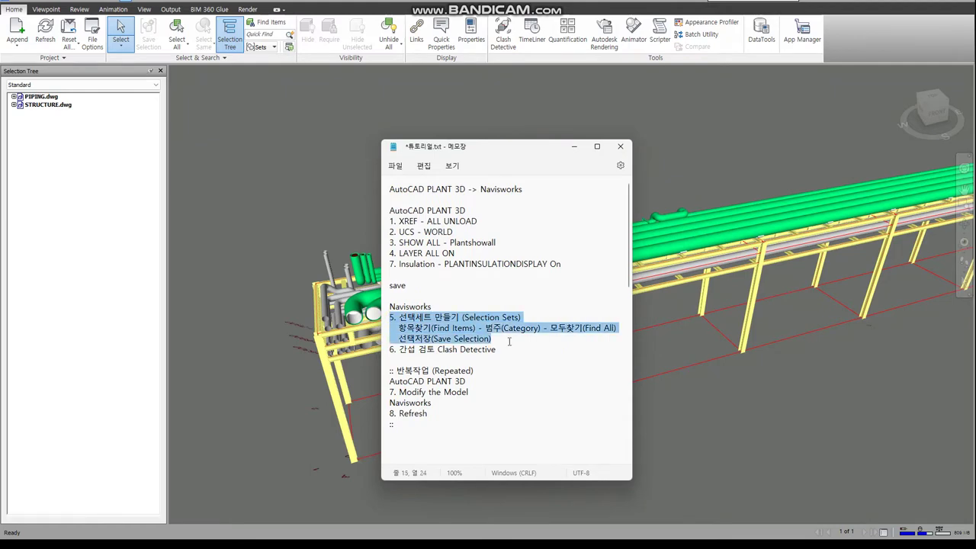
key("alt+Tab")
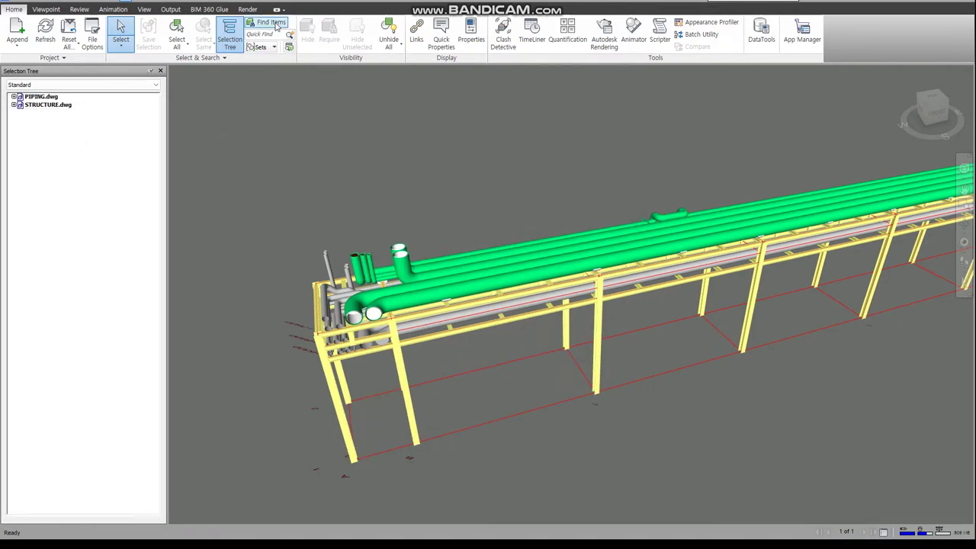
Find all insulation items in PIPING.dwg using an Item Name Contains search.
left_click(270, 23)
left_click(163, 227)
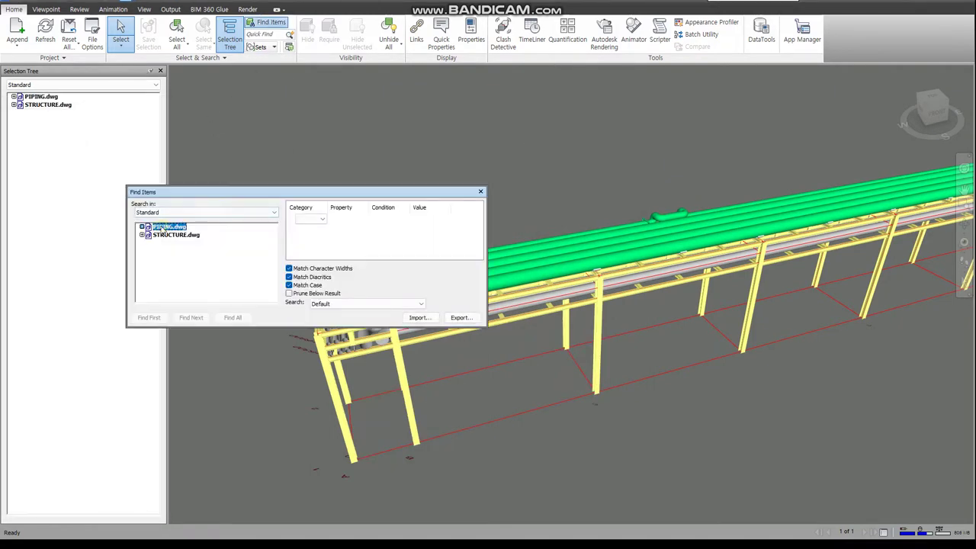
left_click(311, 221)
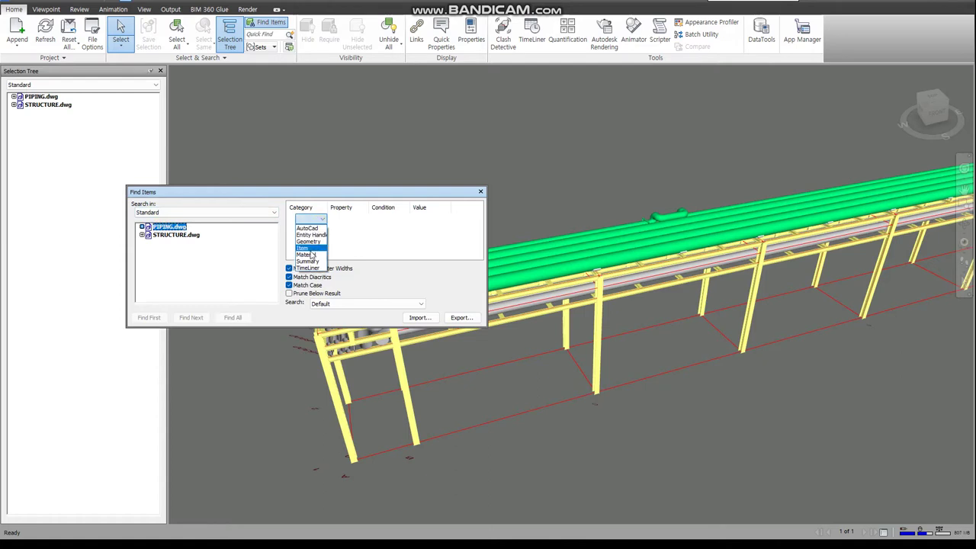
left_click(311, 254)
left_click(361, 221)
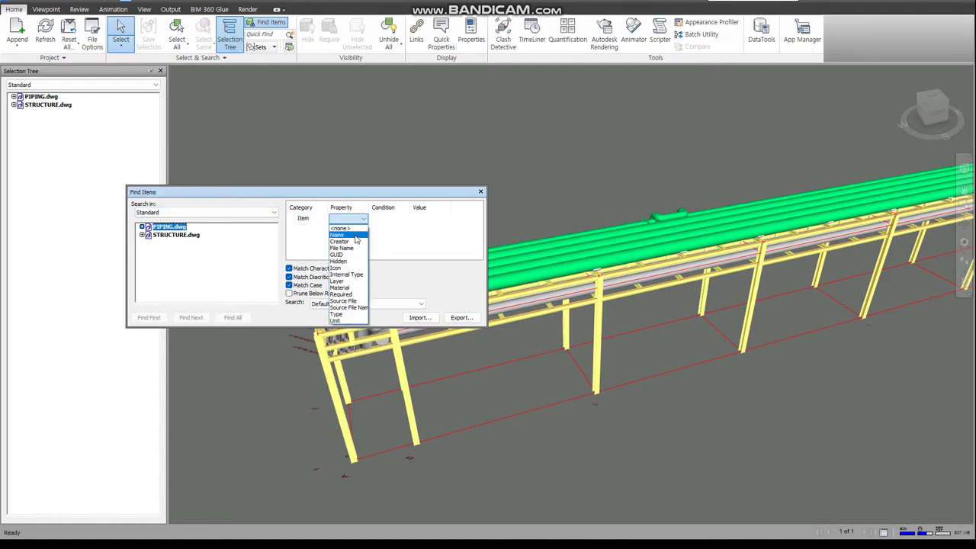
left_click(368, 232)
left_click(387, 221)
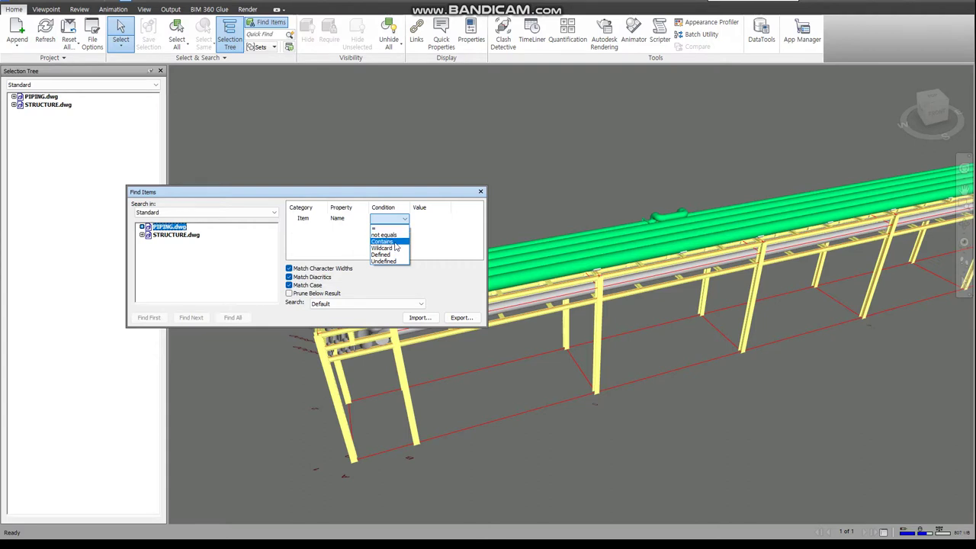
left_click(395, 242)
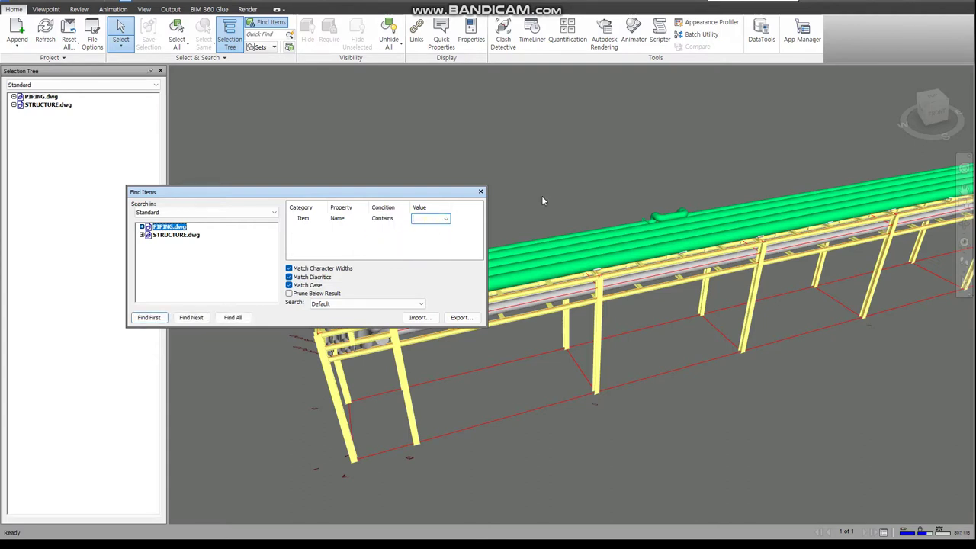
type("J")
left_click(232, 317)
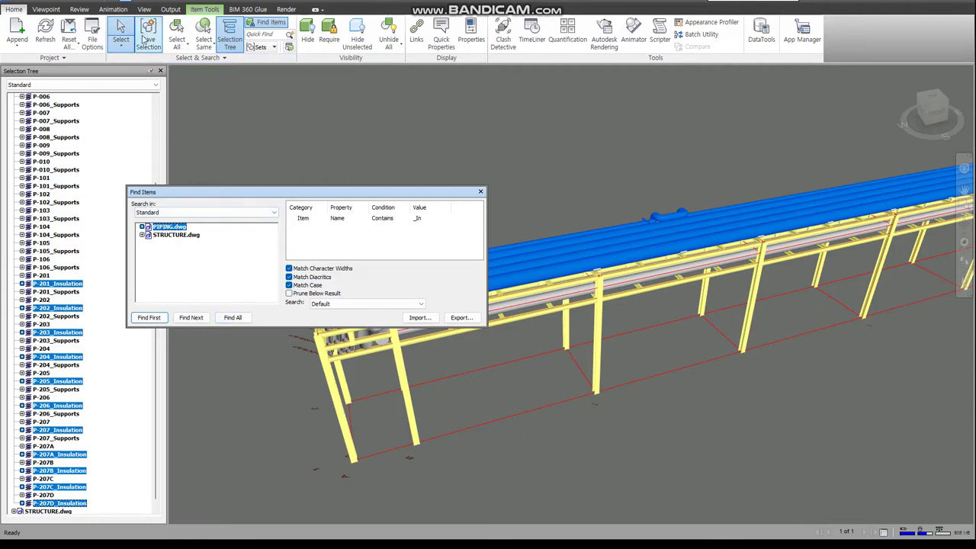
Save the insulation selection as a set named Insulation.
left_click(148, 40)
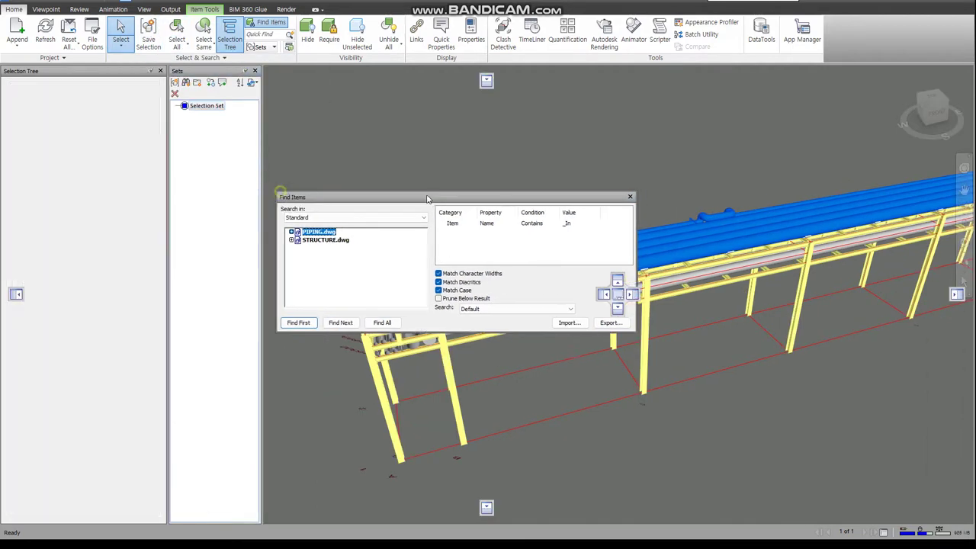
right_click(206, 109)
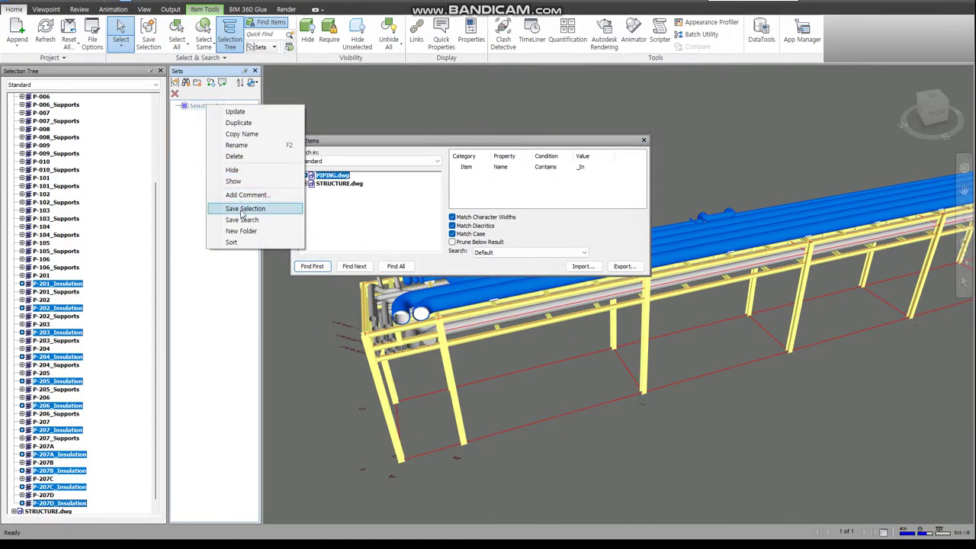
left_click(244, 146)
key("BackSpace")
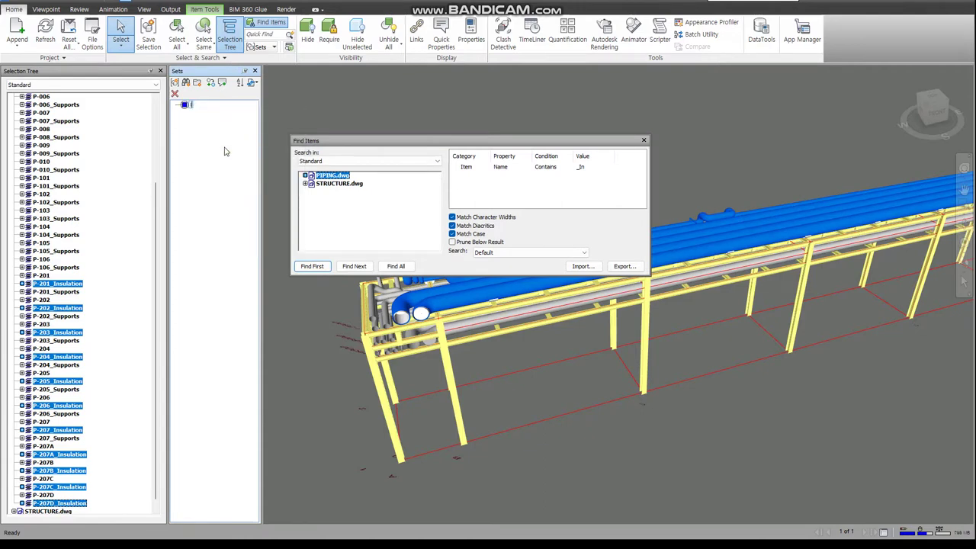
type("Insulation")
key("Return")
Find all items whose names contain _Sup and save them as a set named Support.
left_click(585, 169)
type("_Sup")
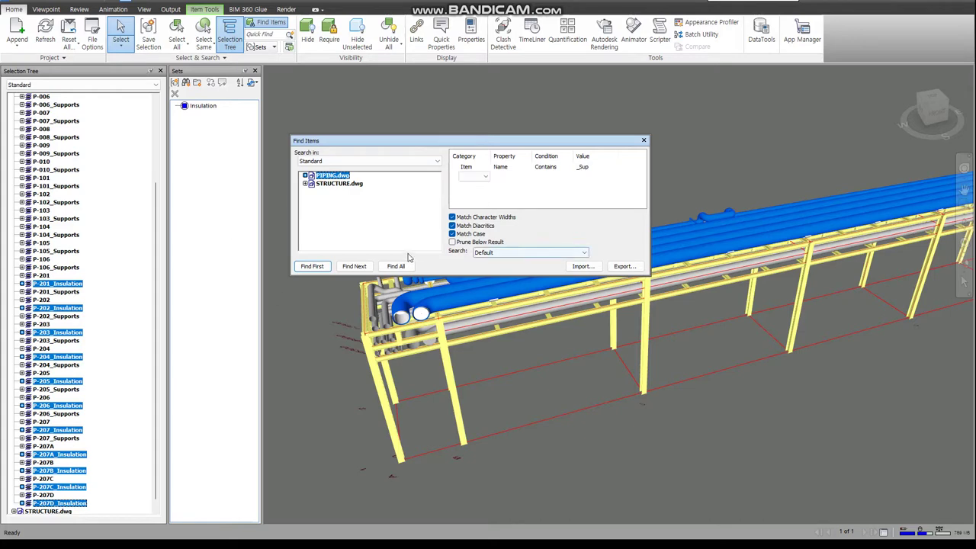
left_click(395, 266)
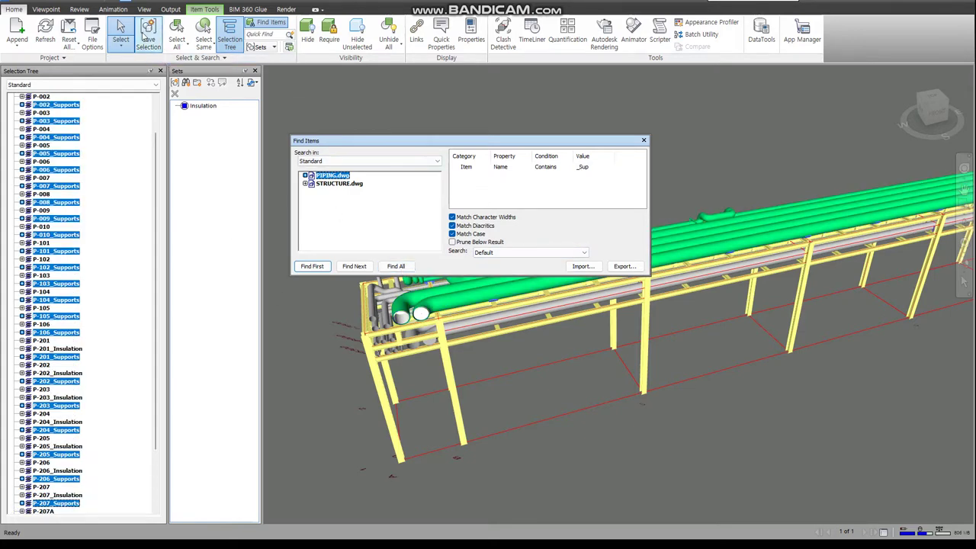
left_click(148, 38)
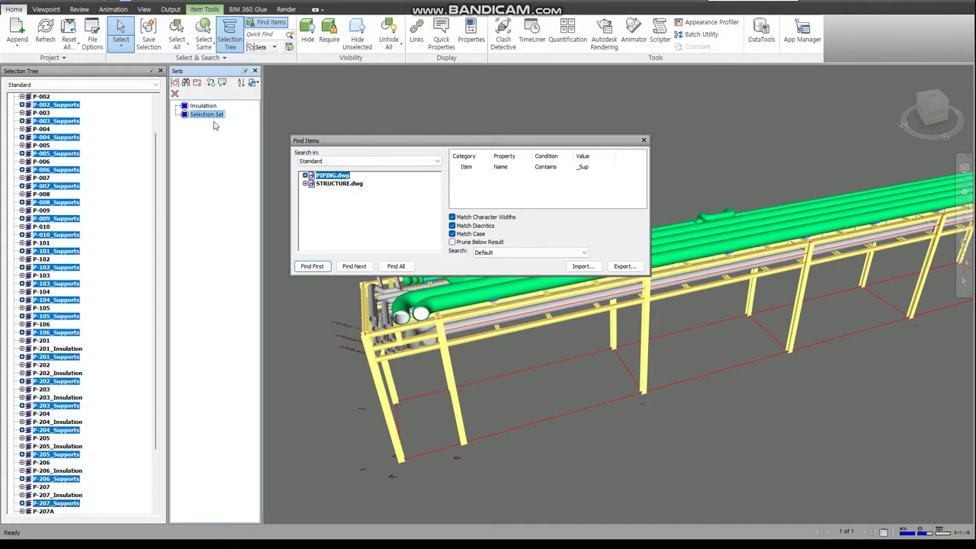
type("Support")
scroll(150, 214, "up", 2)
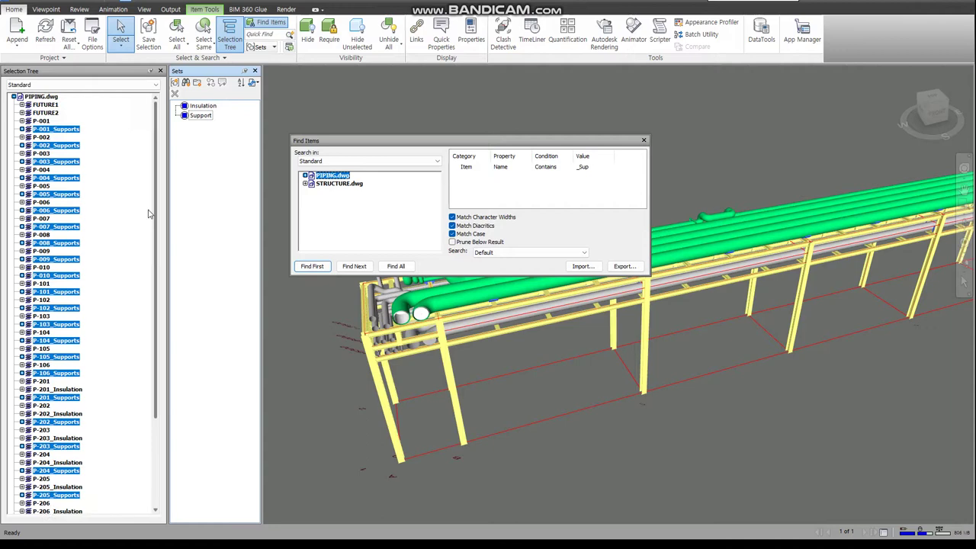
Select pipe lines FUTURE1, FUTURE2, P-001 through P-006, and P-201 in the Selection Tree.
left_click(41, 122)
scroll(57, 276, "down", 5)
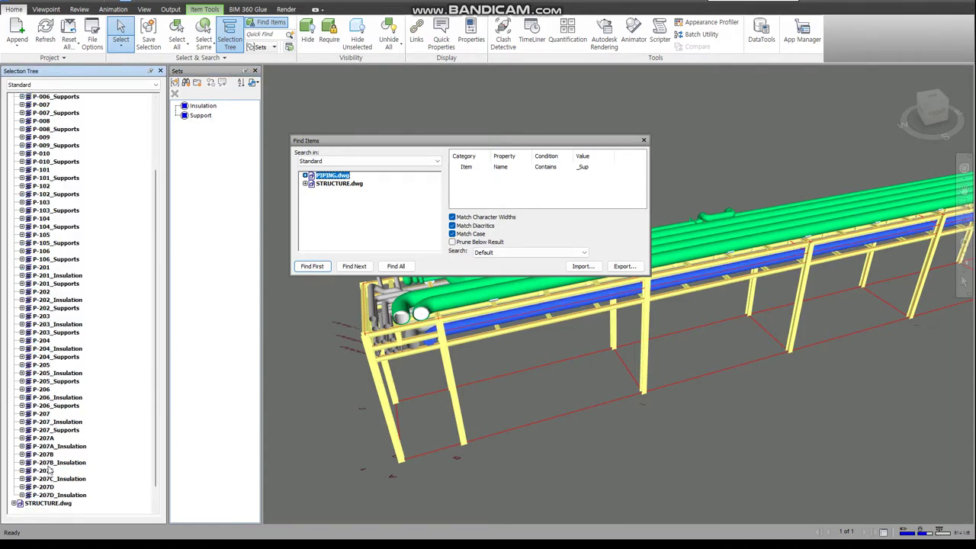
scroll(50, 477, "up", 5)
left_click(46, 106)
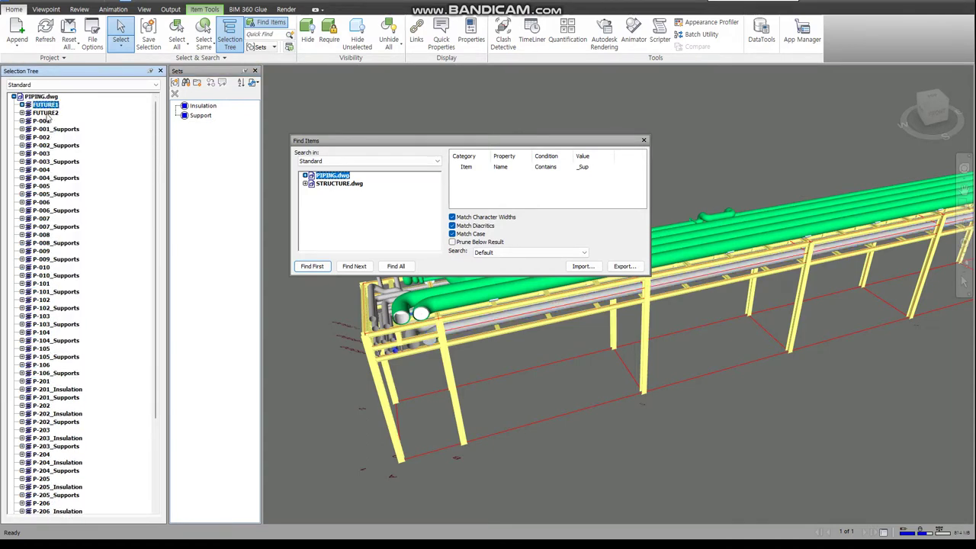
left_click(44, 113, "ctrl")
left_click(42, 121, "ctrl")
left_click(41, 138, "ctrl")
left_click(41, 153, "ctrl")
left_click(41, 170, "ctrl")
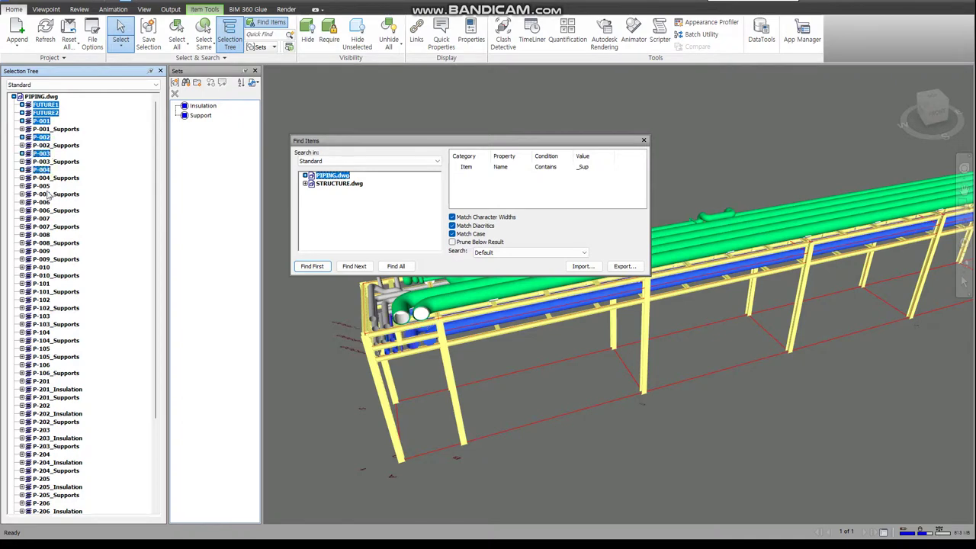
left_click(43, 186, "ctrl")
left_click(43, 202, "ctrl")
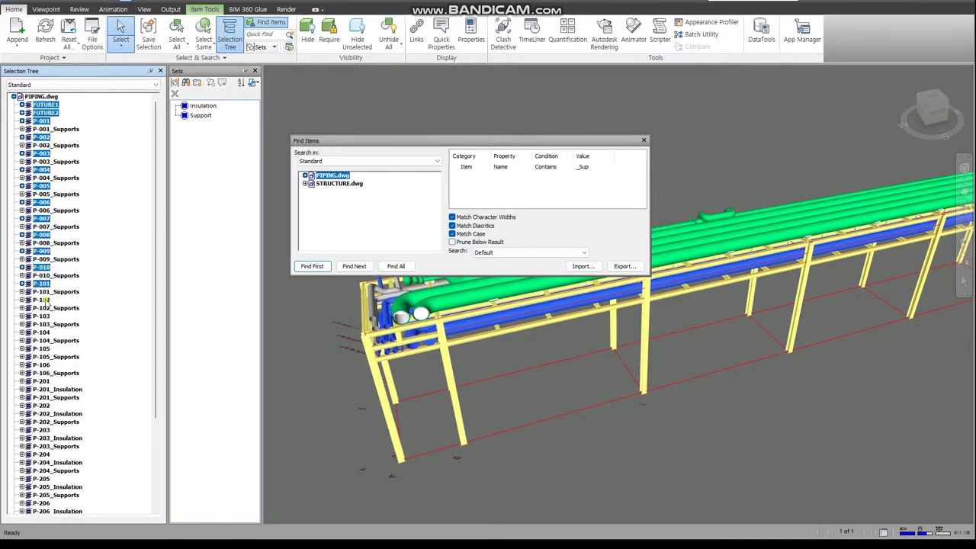
left_click(42, 382, "ctrl")
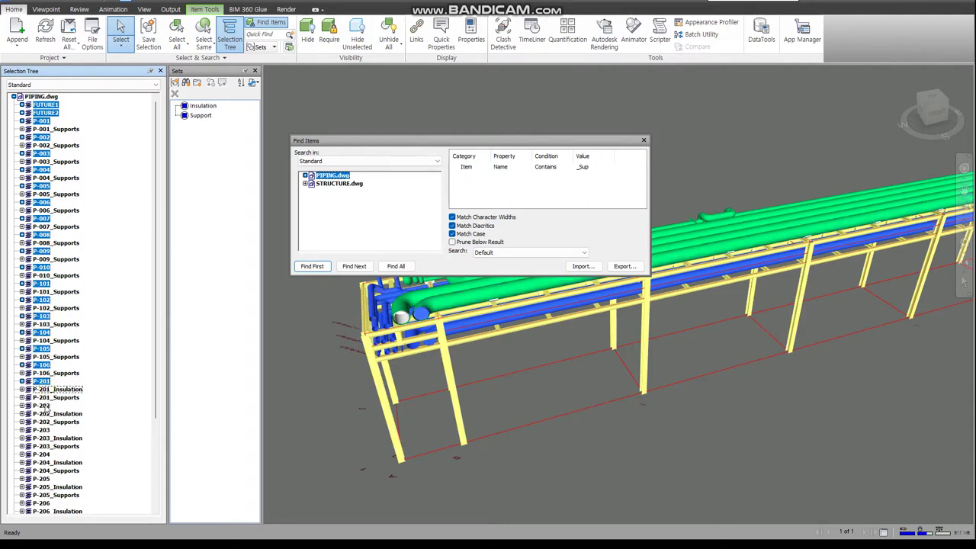
scroll(45, 456, "down", 5)
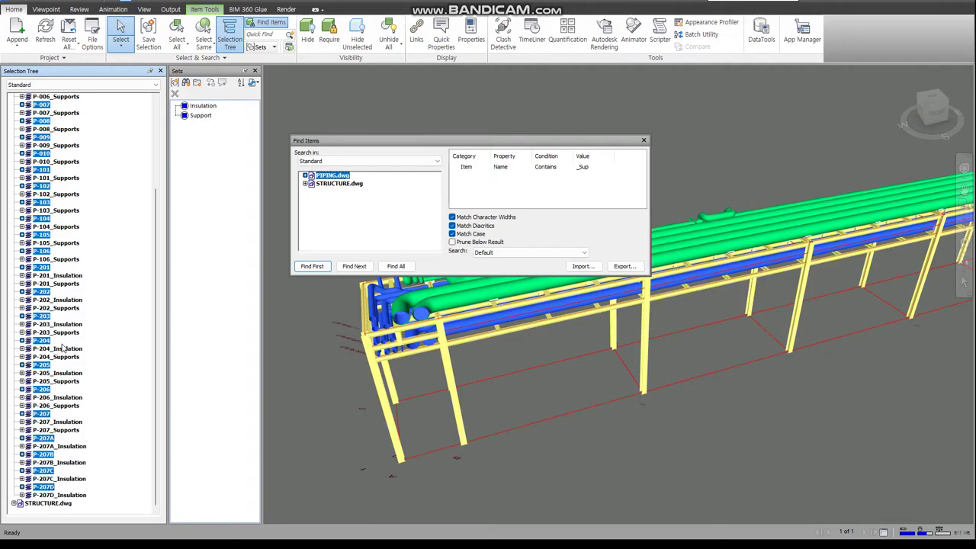
Save the pipe lines as a set named Piping and check the Insulation and Piping contents.
left_click(148, 38)
type("Piping")
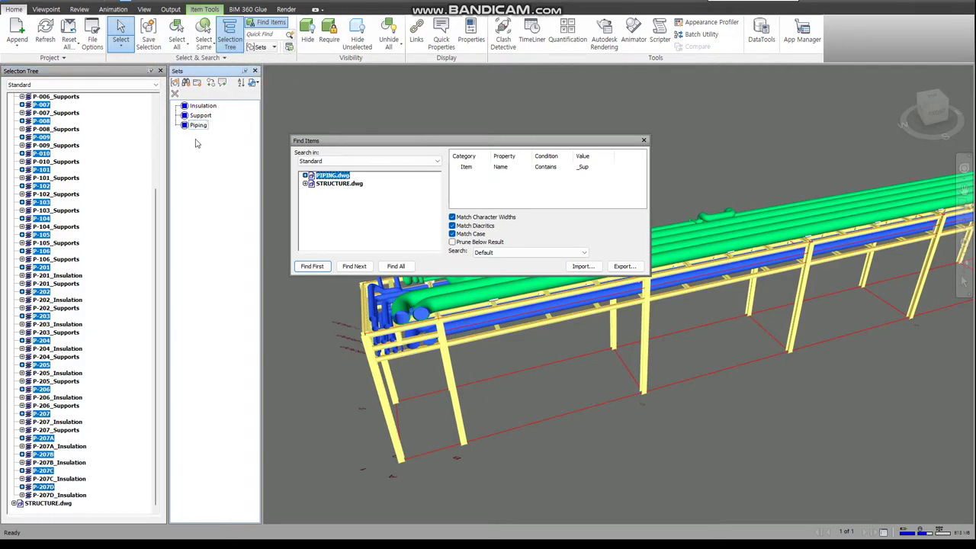
key("Return")
left_click(203, 107)
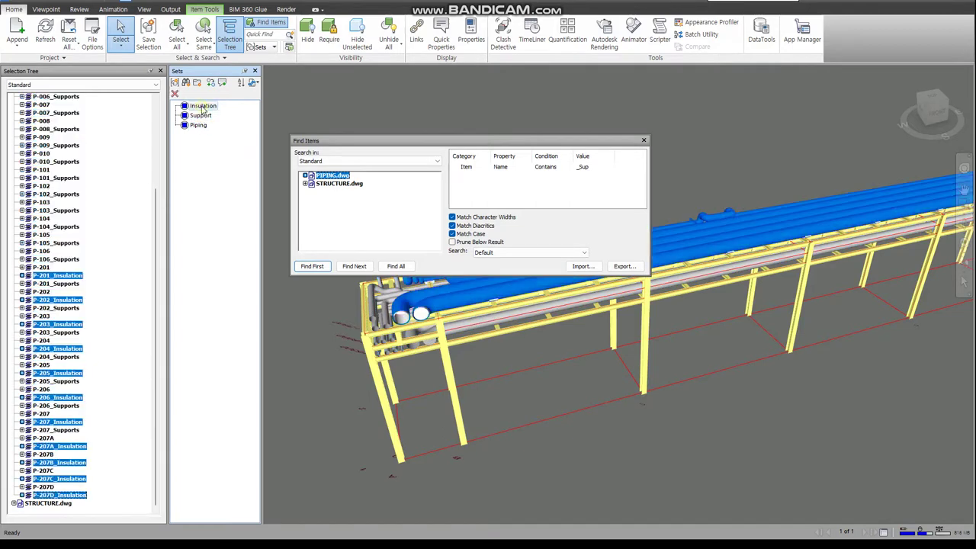
left_click(198, 125)
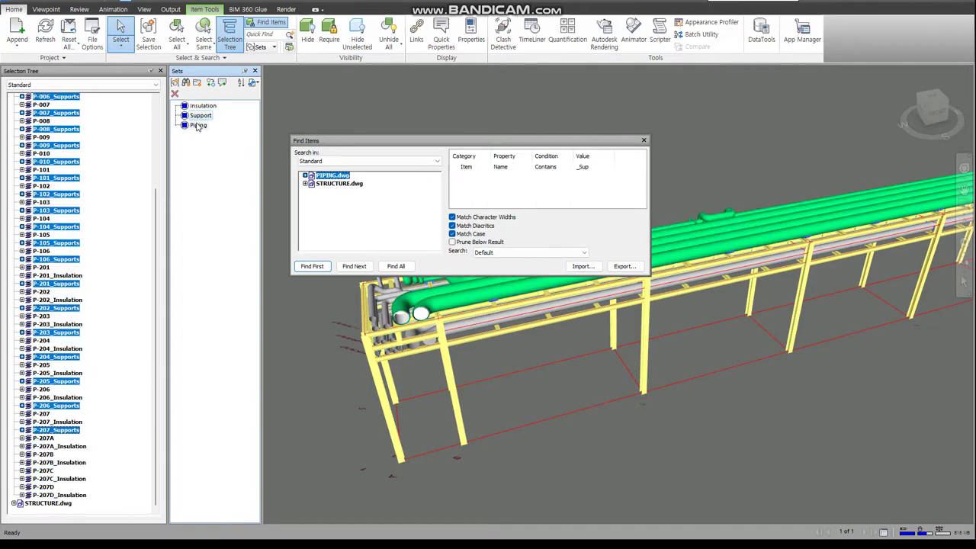
Reopen the Sets management panel from the saved sets list and close Find Items.
left_click(255, 71)
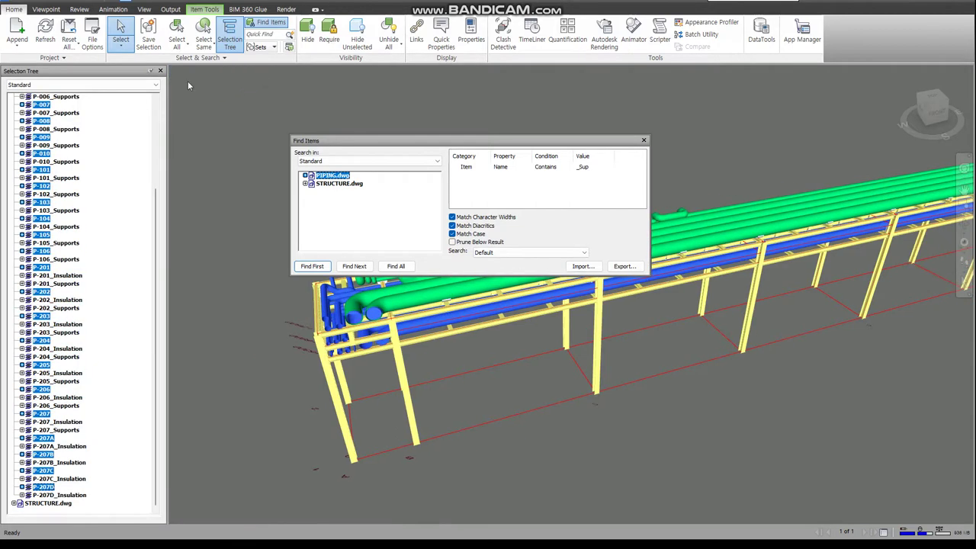
left_click(274, 48)
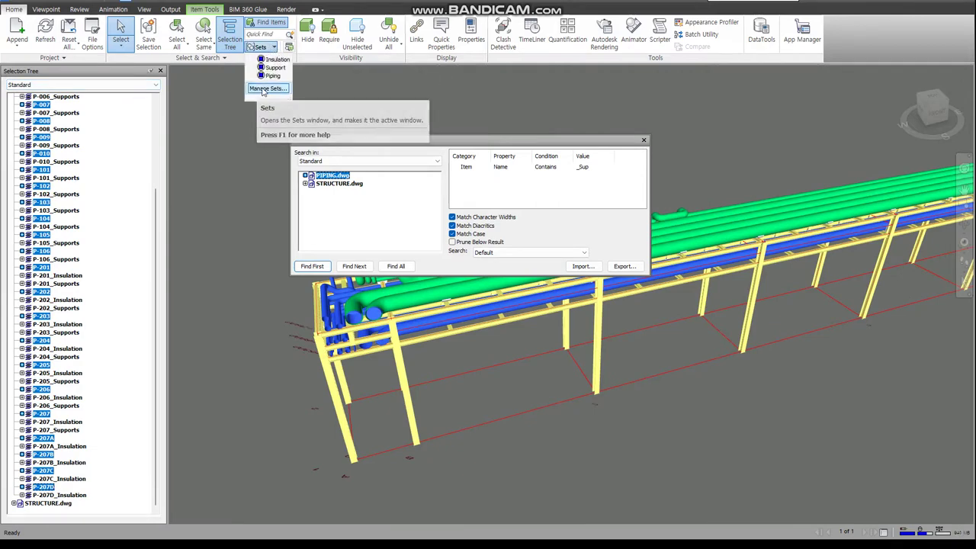
left_click(265, 89)
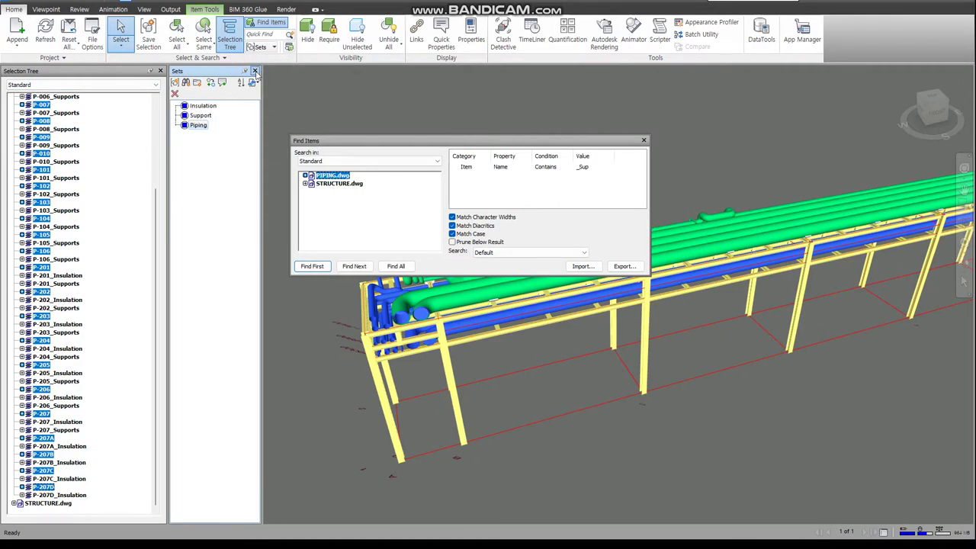
left_click(274, 48)
left_click(190, 92)
left_click(9, 8)
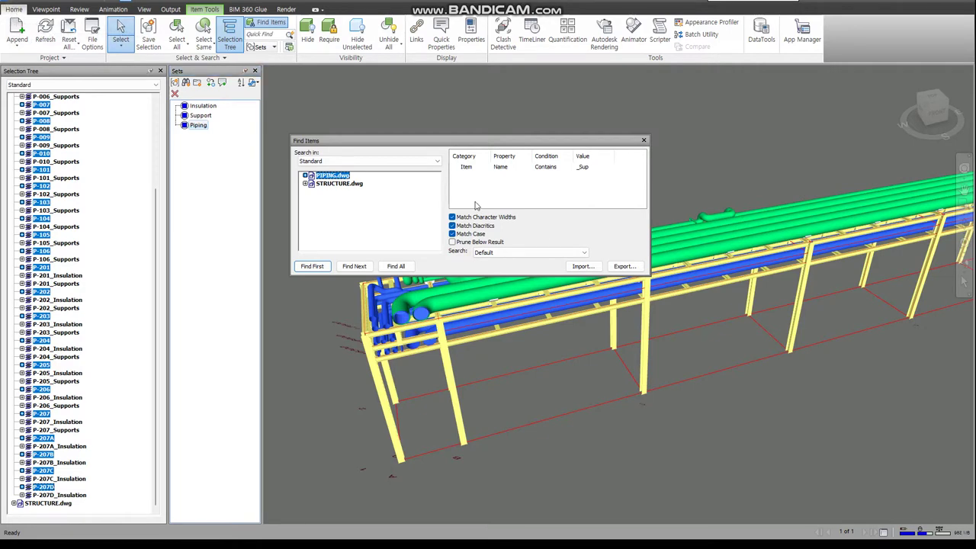
left_click(644, 143)
left_click(242, 198)
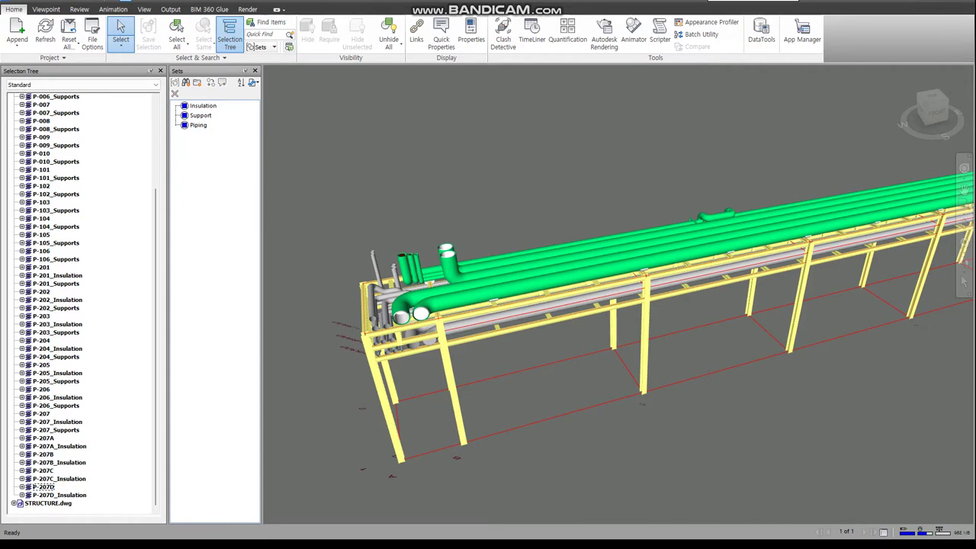
Open Clash Detective as a floating window and tidy the side panels around it.
left_click(503, 44)
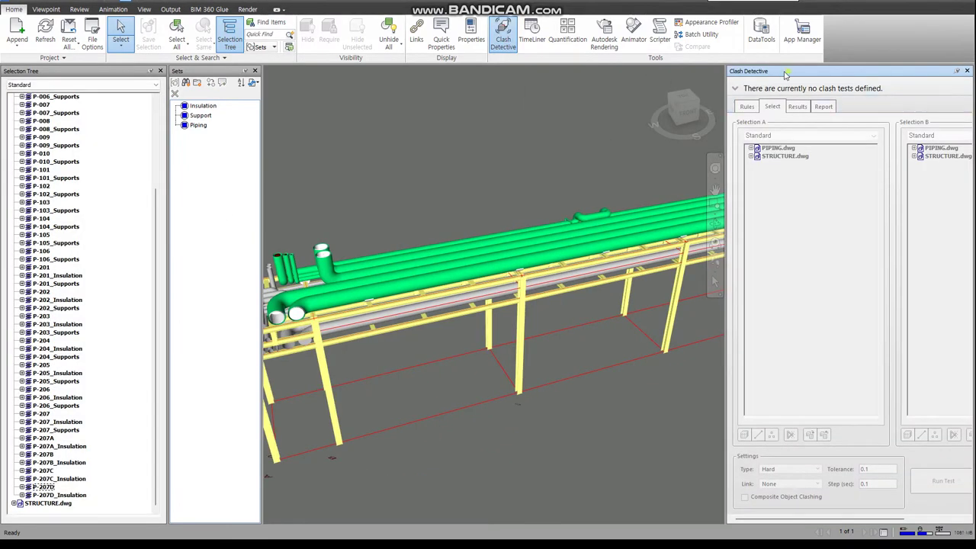
mouse_move(785, 73)
left_mouse_down()
mouse_move(392, 102)
mouse_move(372, 114)
left_mouse_up()
left_click(254, 70)
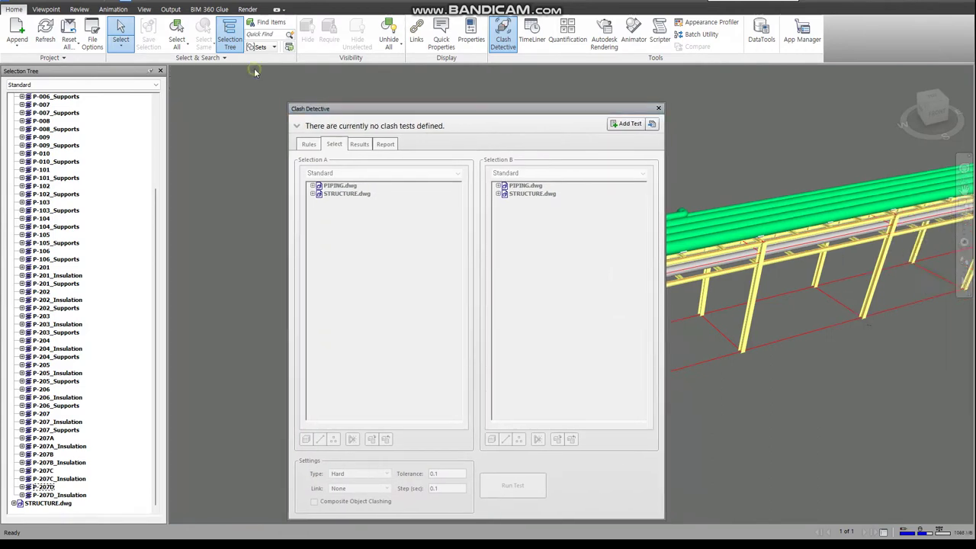
left_click_drag(166, 102, 105, 115)
left_click_drag(436, 108, 288, 97)
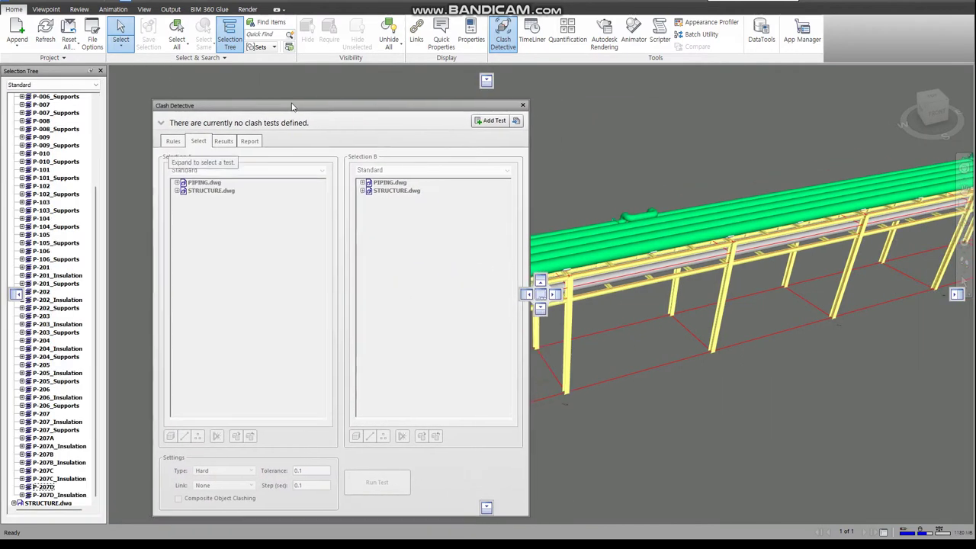
Add Test 1 with the Piping set as Selection A and STRUCTURE.dwg as Selection B, and run it.
left_click(480, 112)
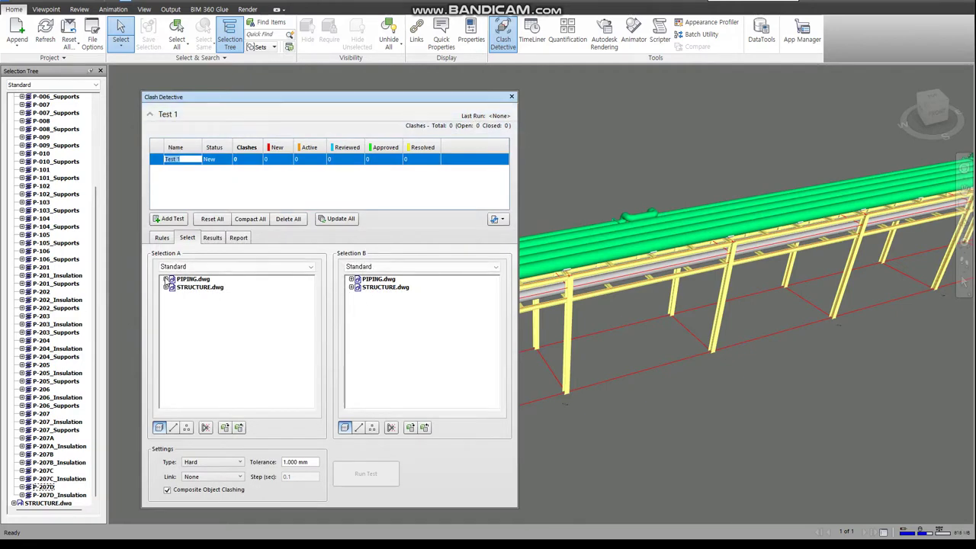
left_click(183, 267)
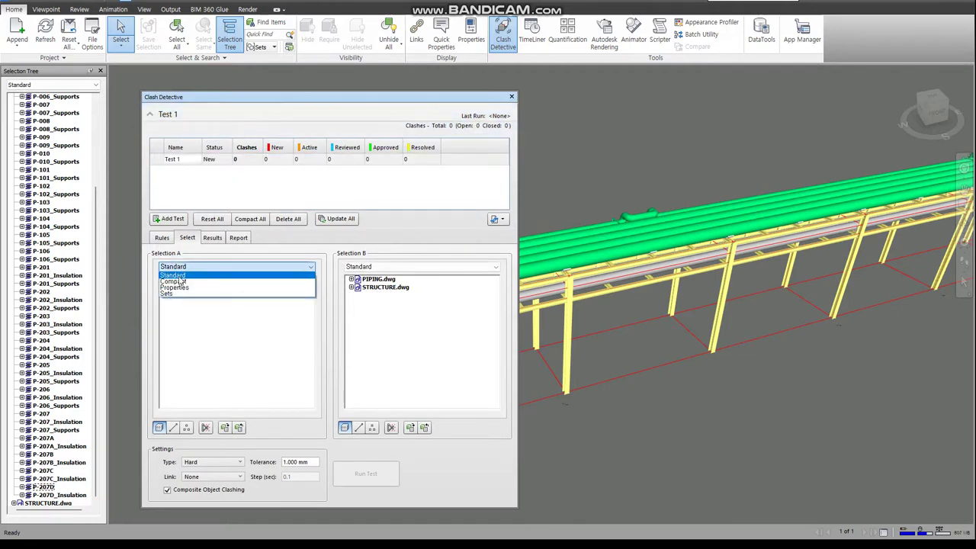
left_click(169, 293)
left_click(185, 296)
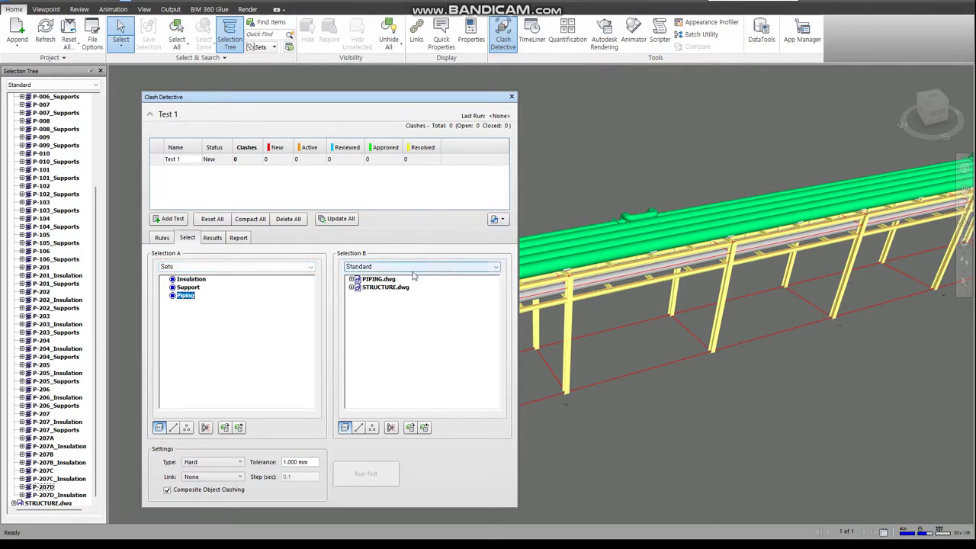
left_click(385, 288)
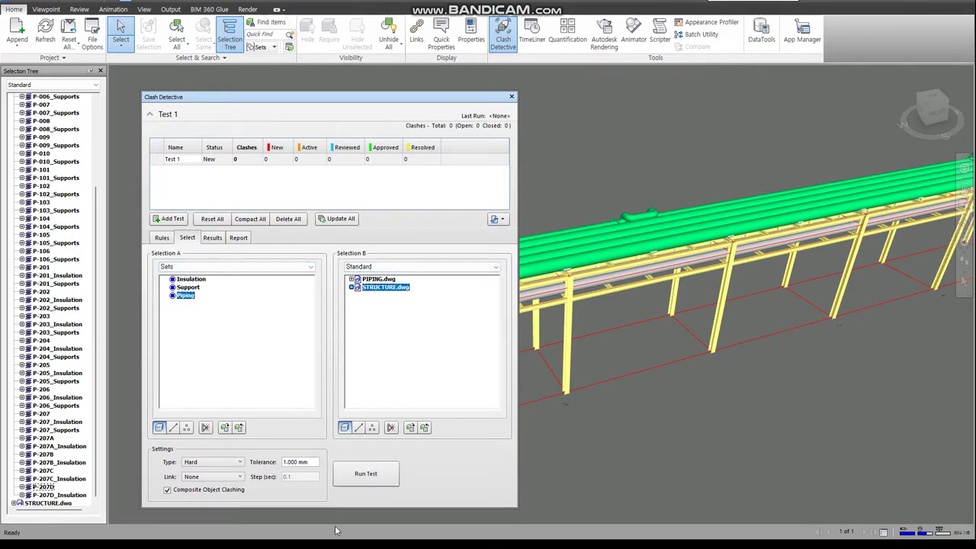
left_click(365, 474)
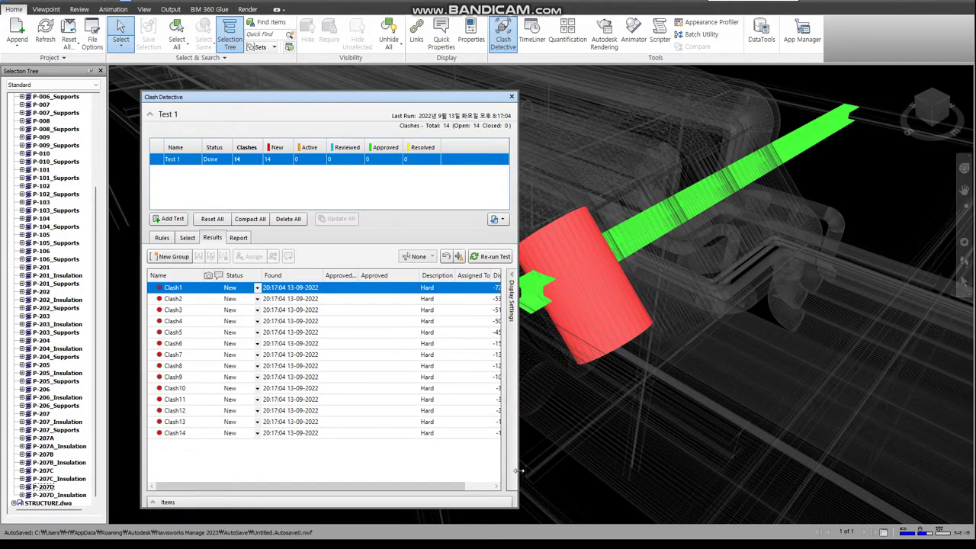
Widen the clash results to show Distance and dock the panel to the right of the model.
left_click_drag(519, 470, 625, 471)
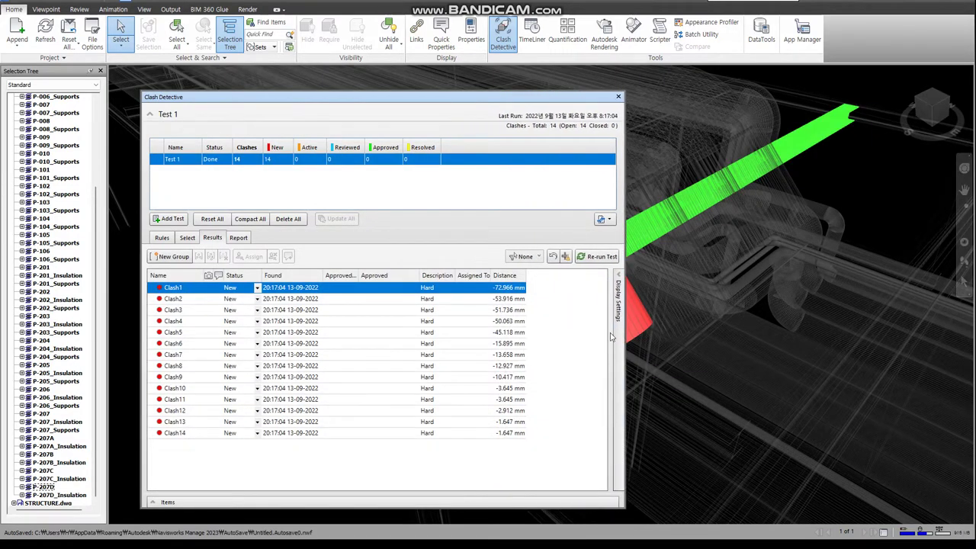
left_click(619, 279)
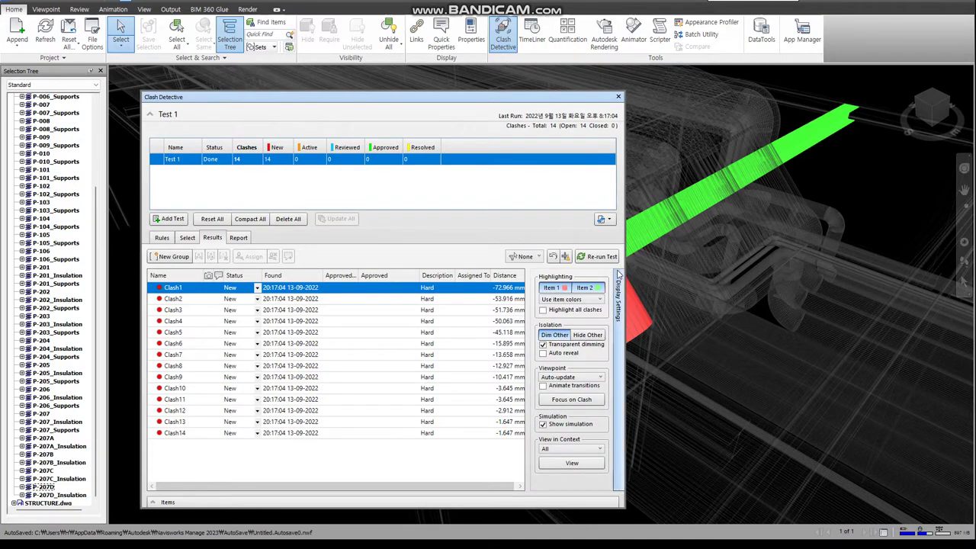
left_click_drag(486, 97, 557, 297)
left_click_drag(718, 261, 680, 252)
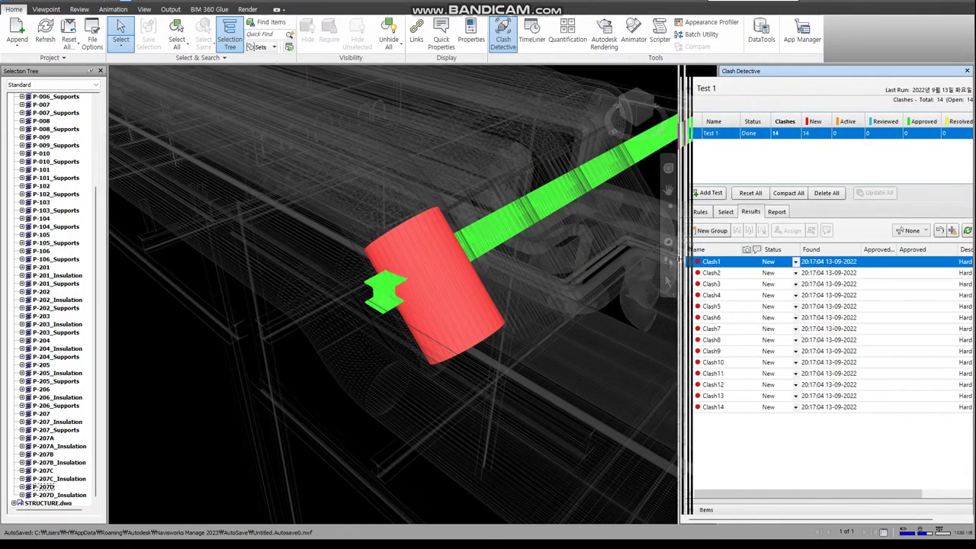
Step through Clash3 to Clash14, then return to Clash1 and select its clashing pipe.
left_click(711, 284)
left_click(712, 295)
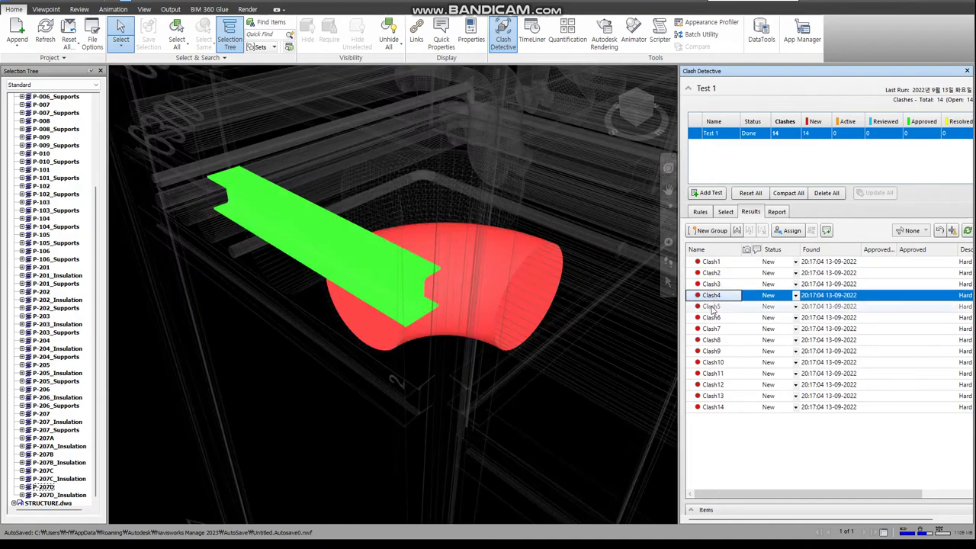
left_click(712, 307)
left_click(713, 317)
left_click(715, 329)
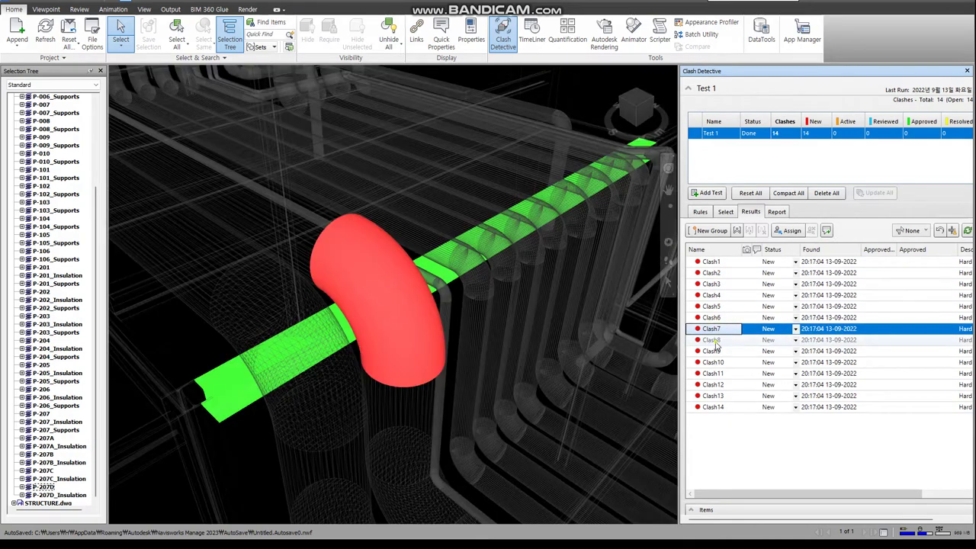
left_click(717, 340)
left_click(716, 350)
left_click(716, 362)
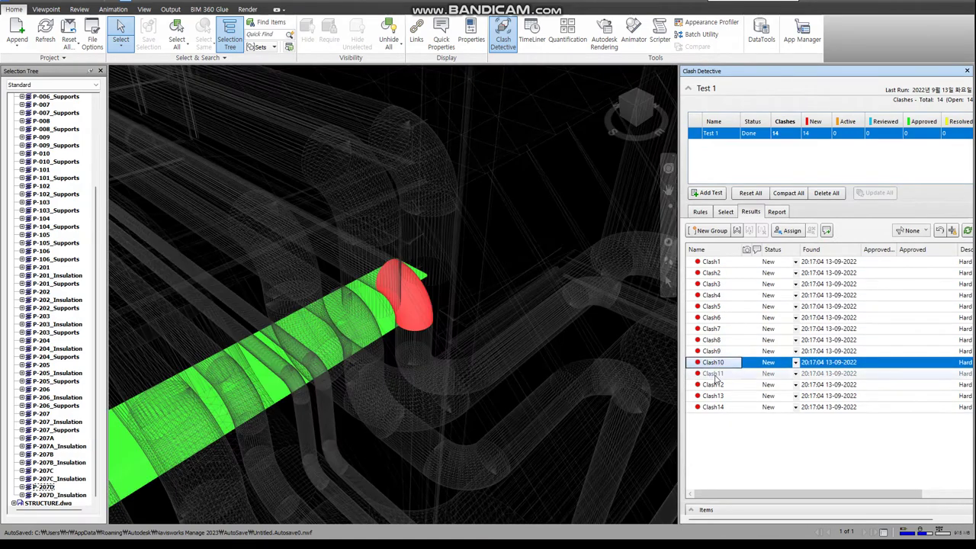
left_click(718, 373)
left_click(718, 385)
left_click(718, 396)
left_click(718, 407)
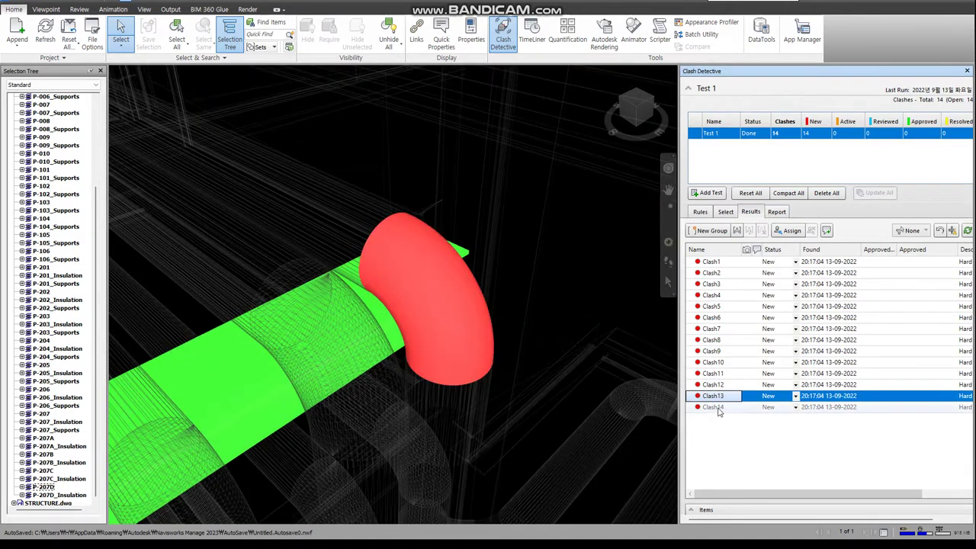
left_click(712, 261)
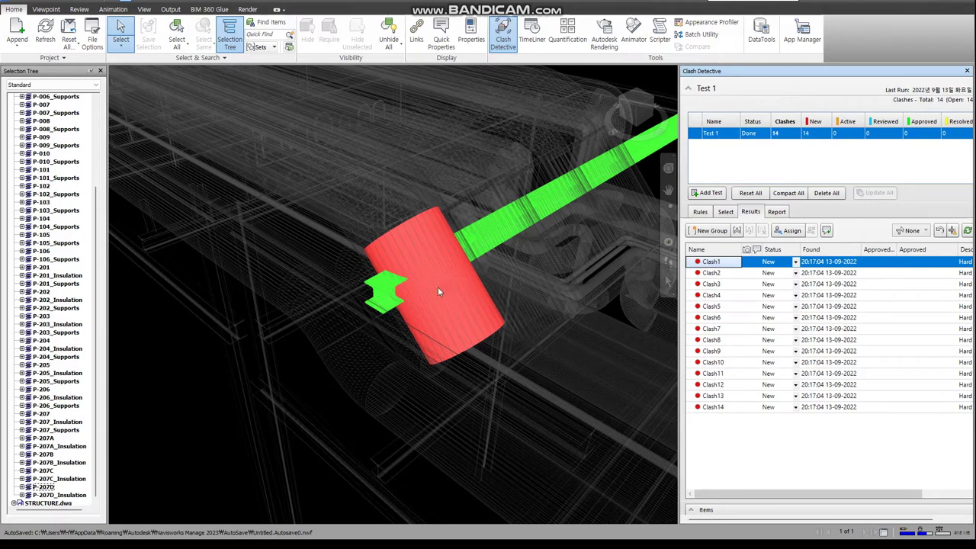
left_click(445, 314)
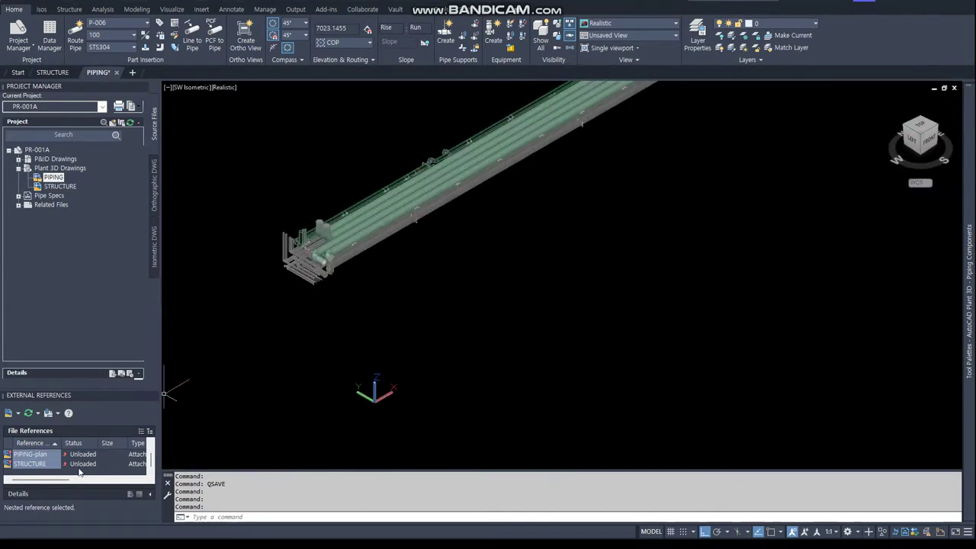
Reload the STRUCTURE external reference and orbit toward the rack bend.
right_click(36, 466)
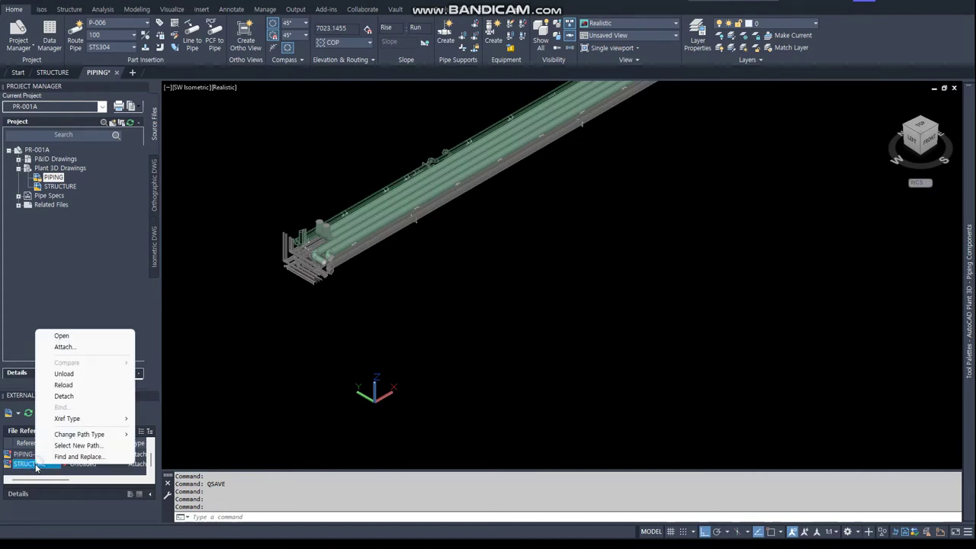
left_click(68, 384)
mouse_move(468, 235)
middle_mouse_down("shift")
mouse_move(666, 328)
mouse_move(742, 255)
mouse_move(695, 319)
mouse_move(579, 305)
middle_mouse_up("shift")
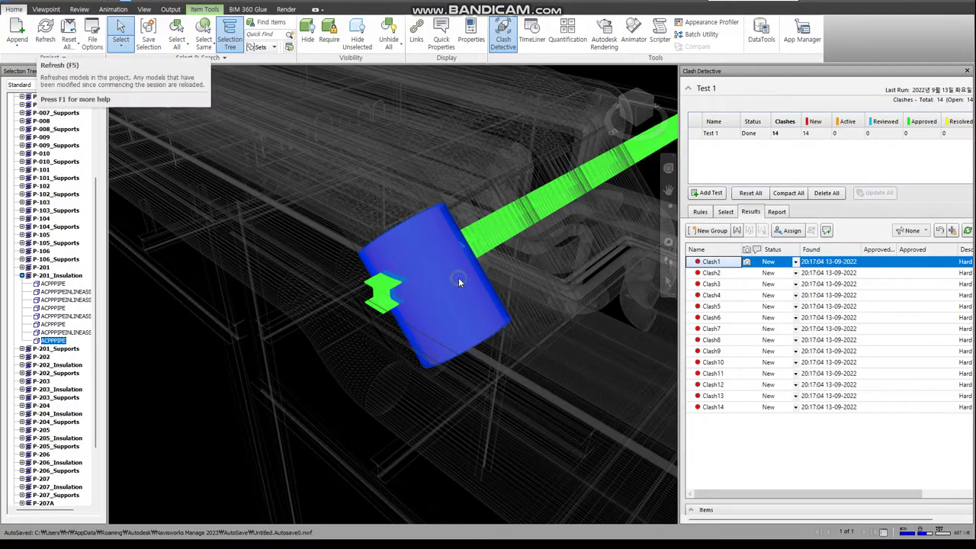
Zoom out and pan to centre the rack bend where Clash1 sits.
scroll(458, 277, "down", 5)
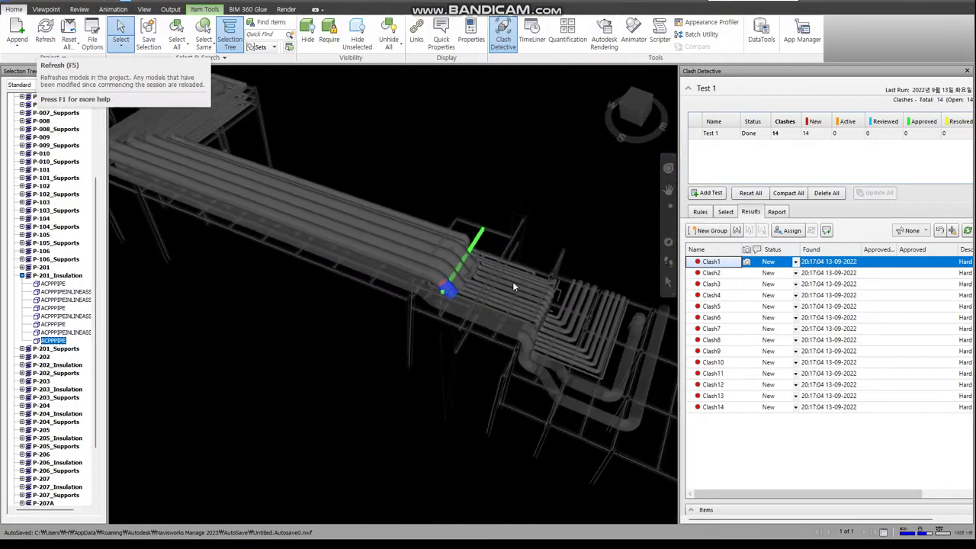
middle_click_drag(512, 281, 215, 286)
scroll(214, 286, "up", 3)
scroll(214, 286, "up", 3)
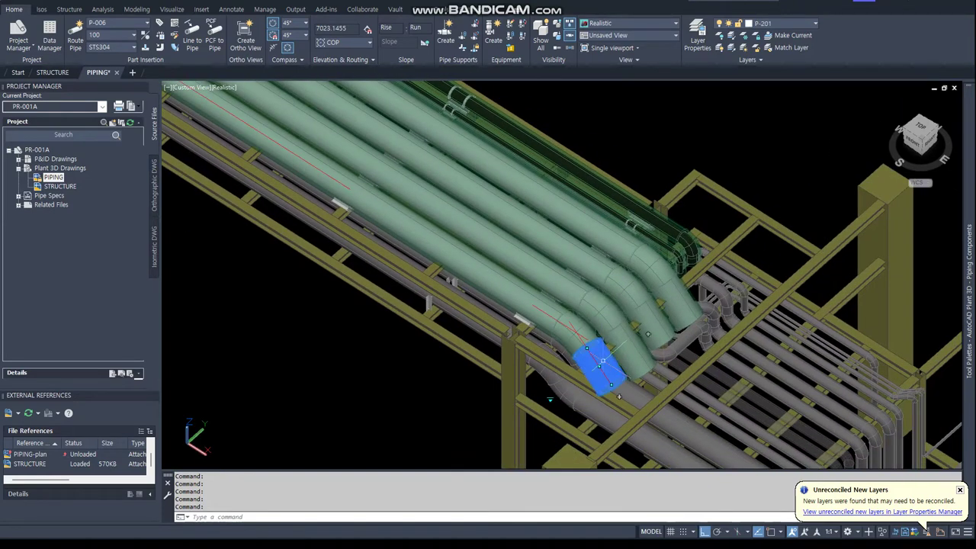
Select the bend elbows, extend to the connected line number, and isolate that pipe line.
left_click(621, 346)
left_click(639, 329)
left_click(654, 312)
left_click(669, 297)
right_click(684, 299)
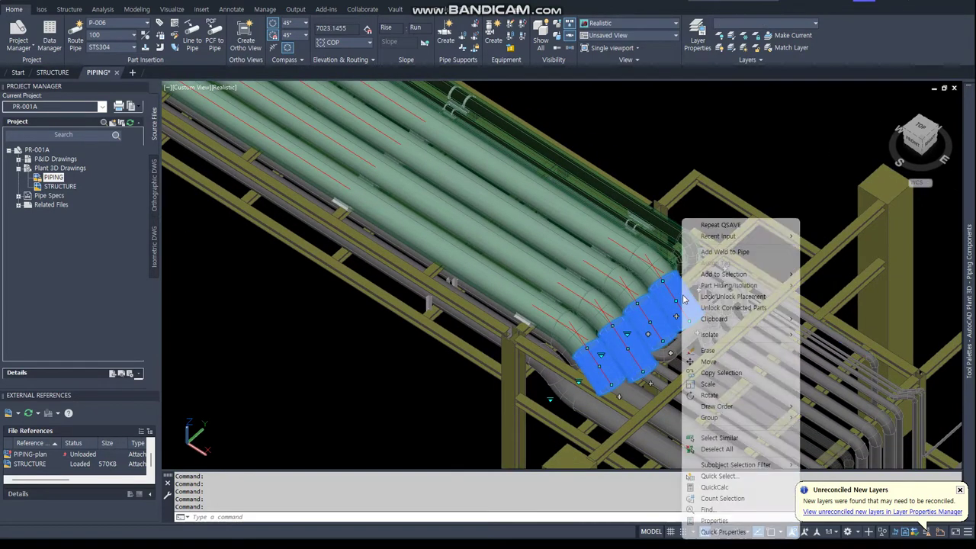
mouse_move(723, 274)
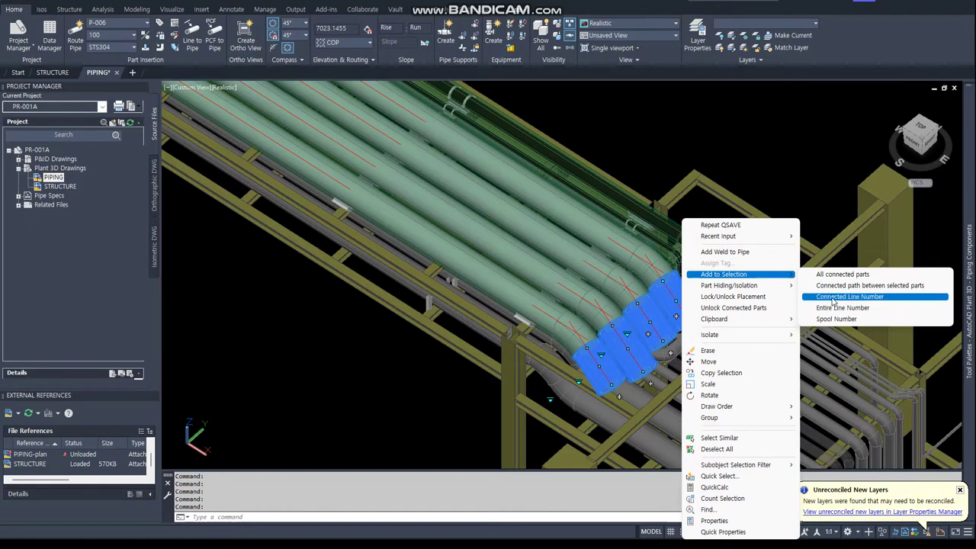
left_click(839, 308)
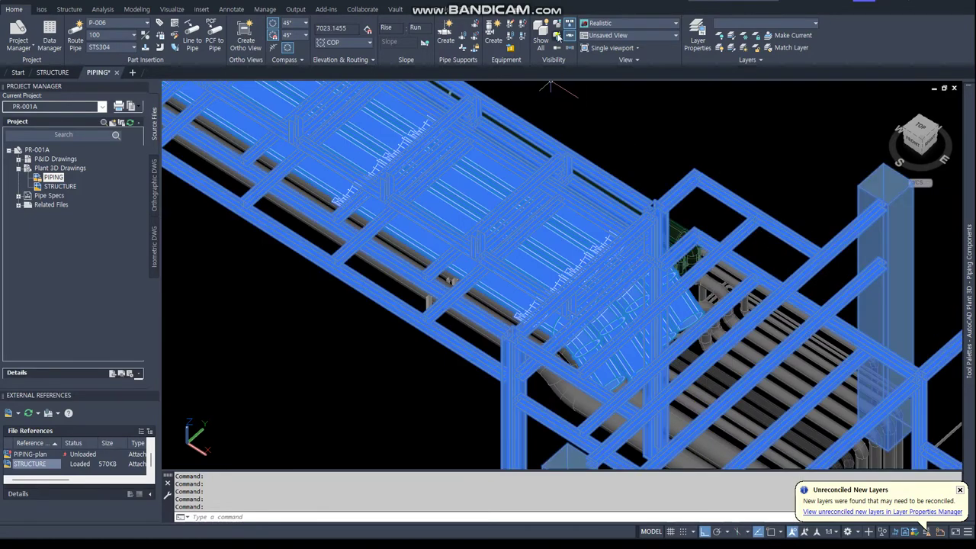
left_click(557, 36)
Erase the five bend elbow ends and show the front view in 2D wireframe (VS 2).
middle_click_drag(612, 342, 567, 336, "shift")
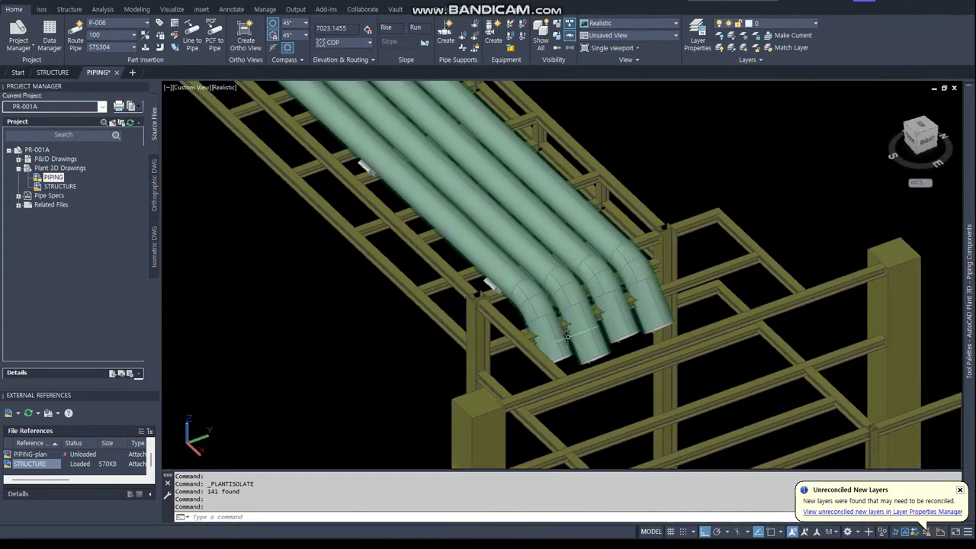
left_click_drag(568, 337, 646, 318)
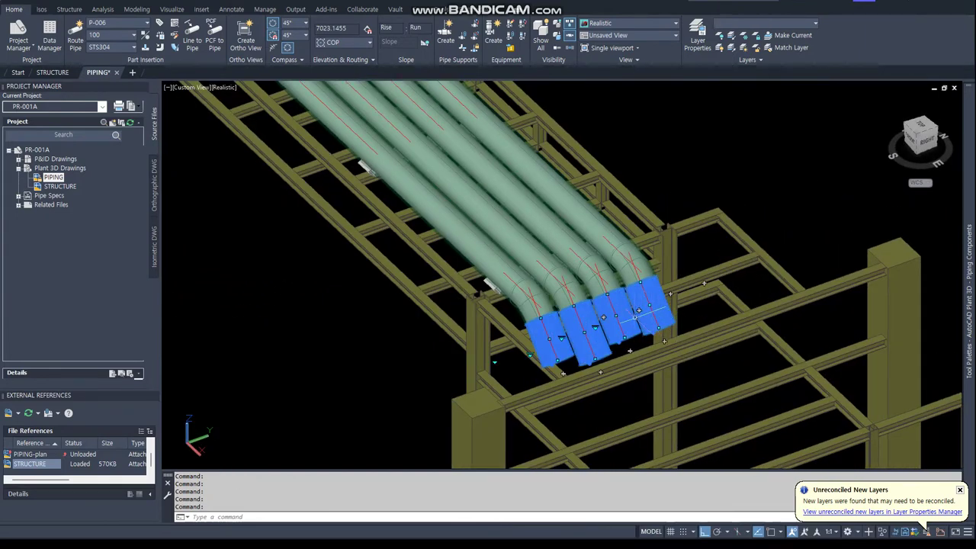
key("Delete")
left_click(909, 141)
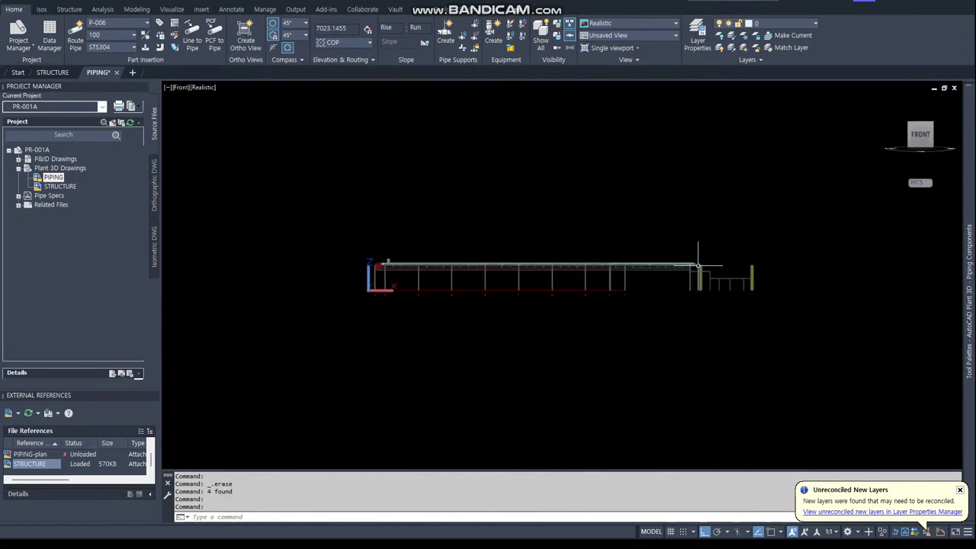
scroll(697, 266, "up", 5)
type("vs")
key("Return")
type("2")
key("Return")
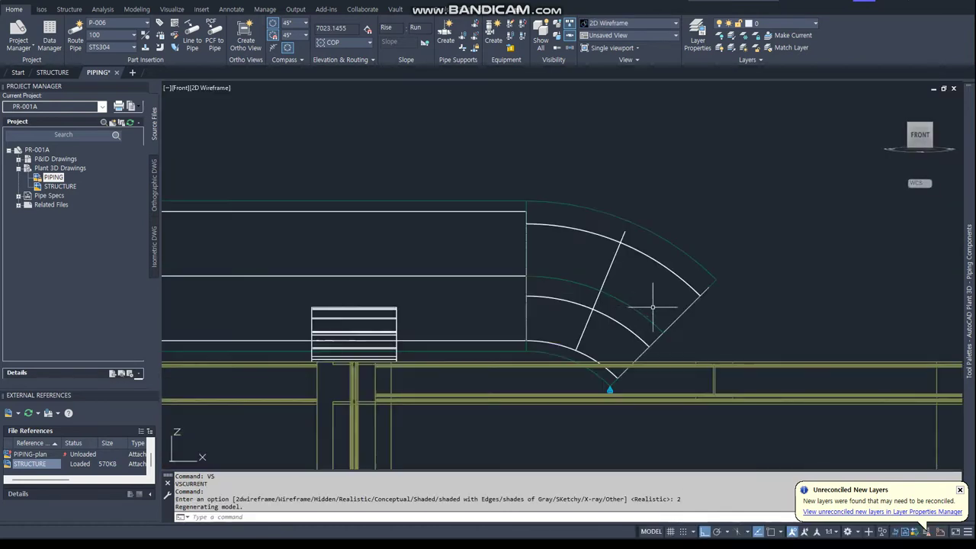
middle_click_drag(652, 307, 578, 294)
type("m")
key("Return")
key("Escape")
key("Escape")
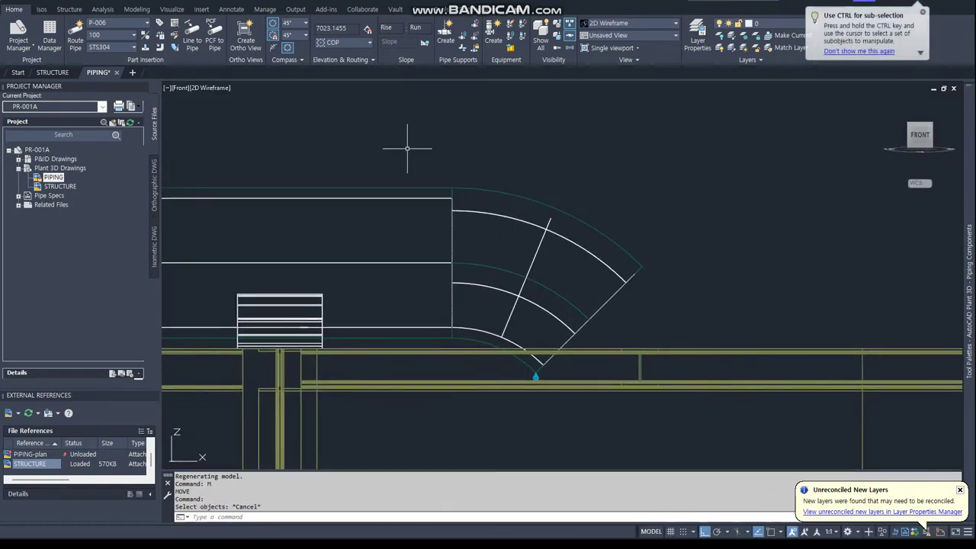
Move the window-selected elbow group 740 units to the right.
left_click(404, 137)
left_click(719, 466)
right_click(750, 229)
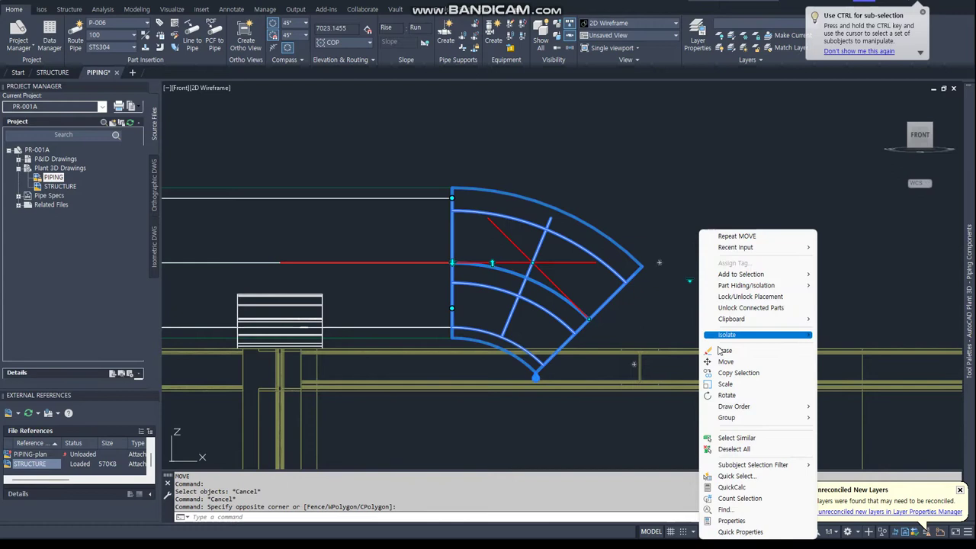
left_click(769, 359)
left_click(490, 427)
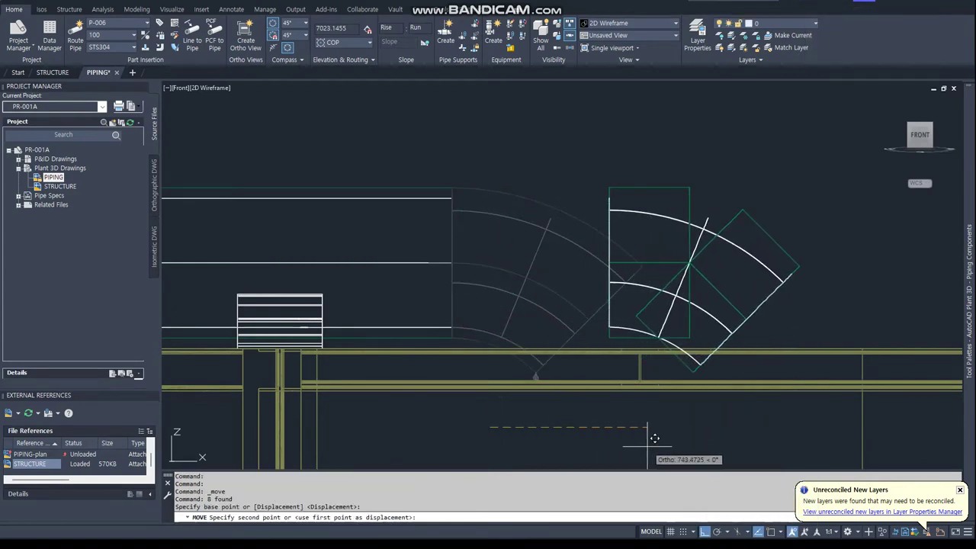
type("7")
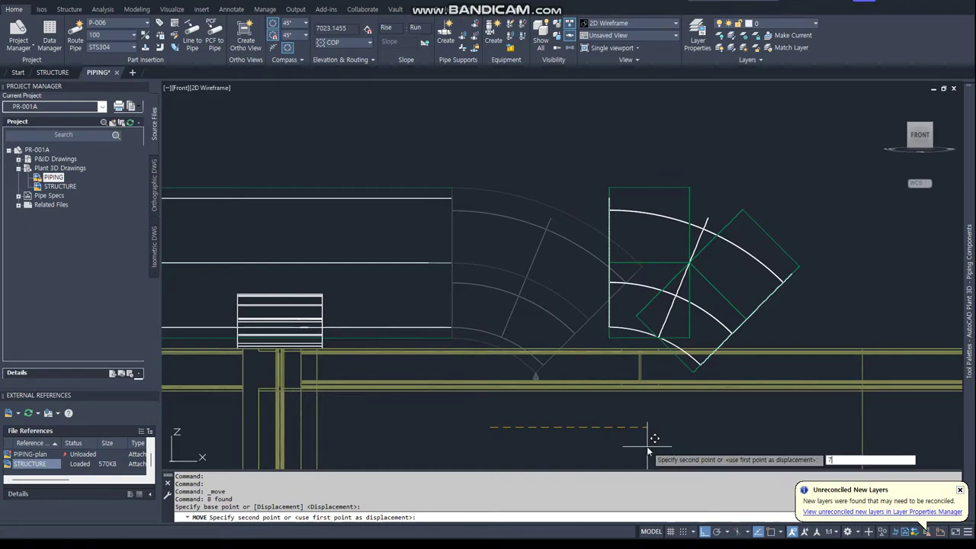
type("40")
key("Return")
Orbit back into 3D and restore the Realistic visual style.
mouse_move(660, 376)
middle_mouse_down("shift")
mouse_move(594, 415)
mouse_move(635, 345)
middle_mouse_up("shift")
type("VS")
key("Return")
type("R")
key("Return")
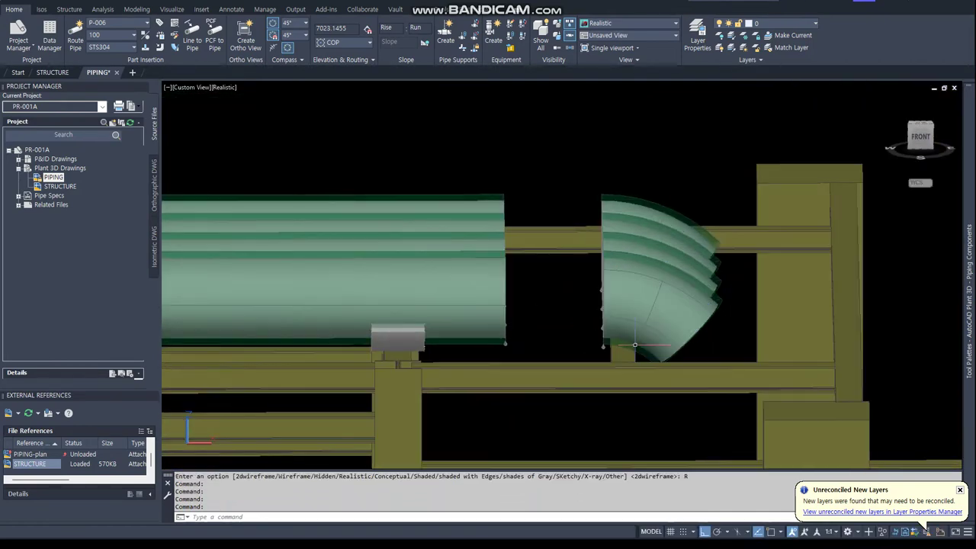
Window-select the elbow and move it 60 units.
type("W")
key("Return")
left_click(557, 152)
left_click(747, 414)
key("Return")
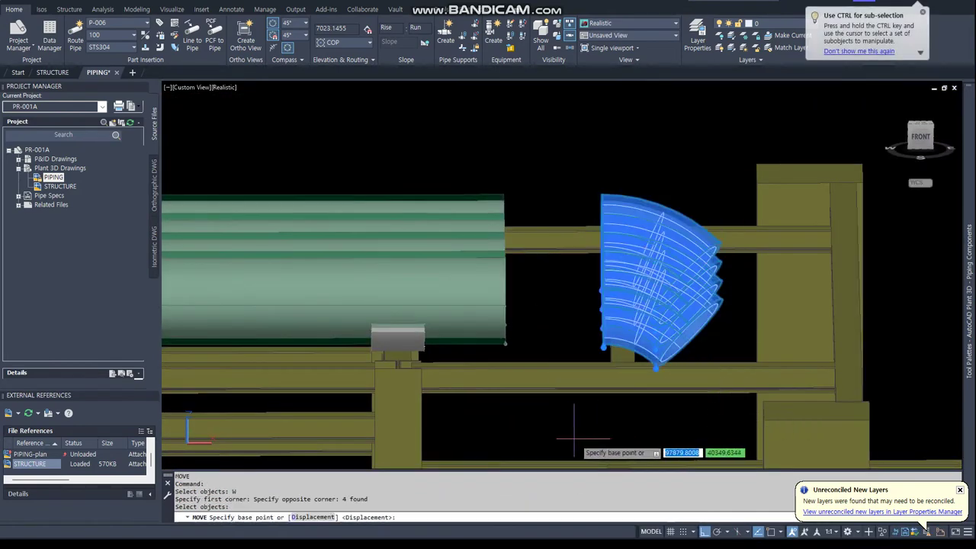
left_click(583, 438)
type("60")
key("Return")
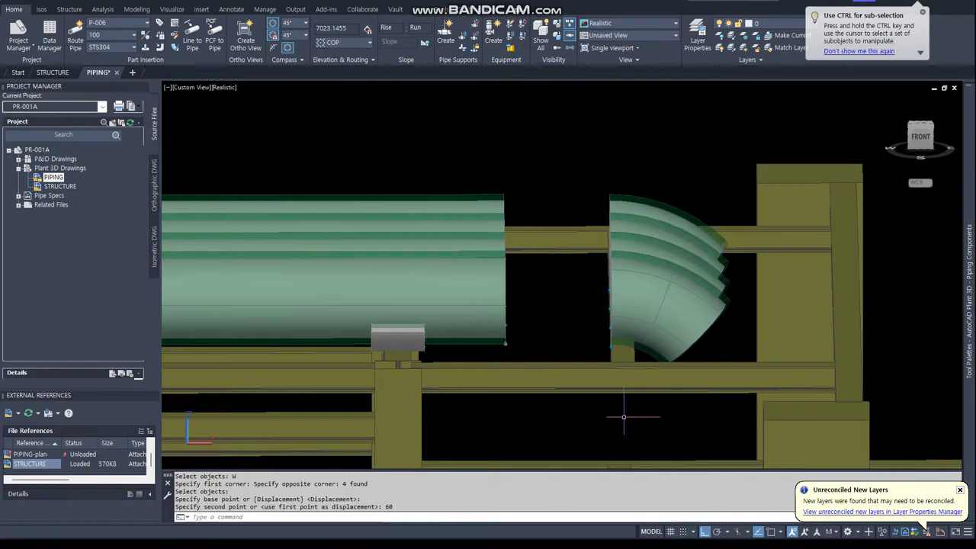
mouse_move(621, 407)
middle_mouse_down("shift")
mouse_move(665, 388)
mouse_move(664, 327)
middle_mouse_up("shift")
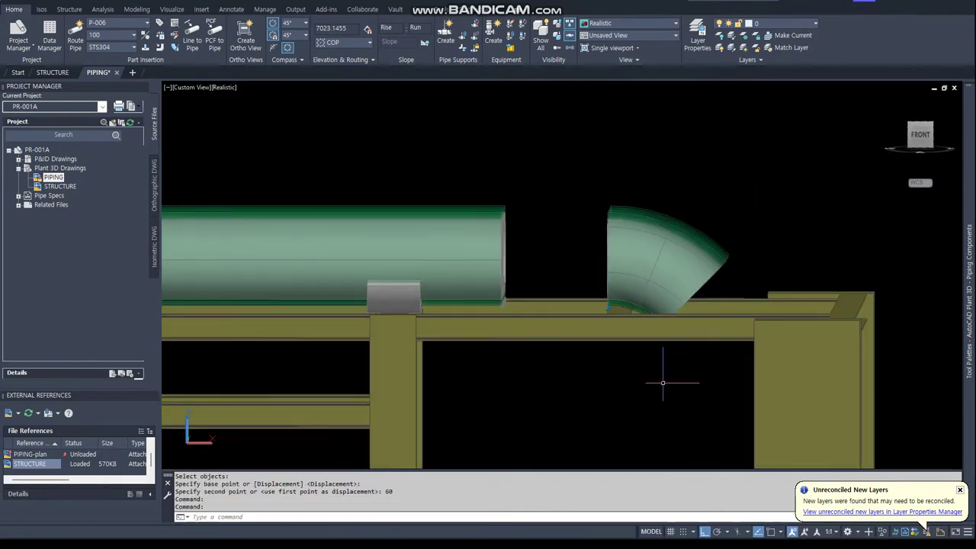
Start another windowed move of the elbow, then cancel it.
type("M")
key("Return")
type("W")
key("Return")
left_click(546, 150)
left_click(741, 398)
middle_click_drag(741, 398, 701, 373, "shift")
key("Escape")
key("Escape")
key("Escape")
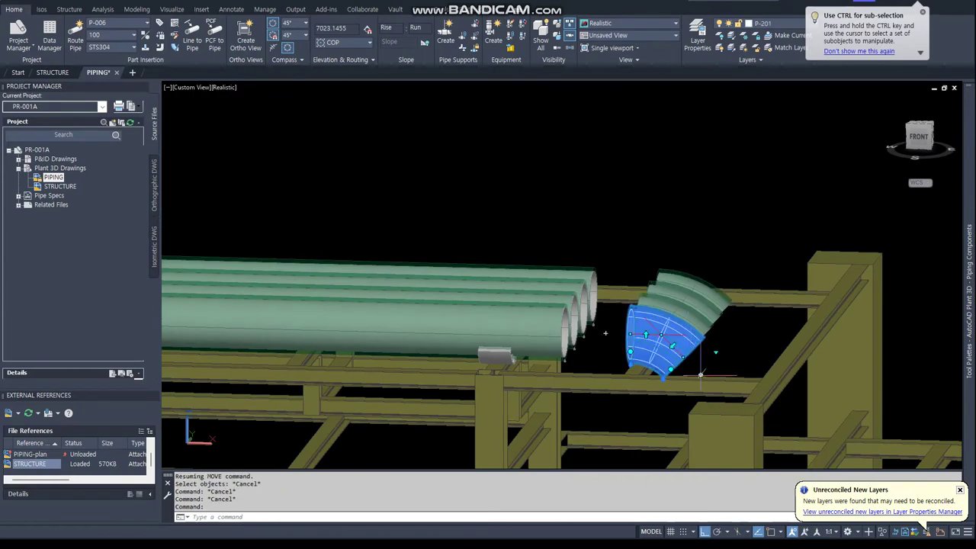
Switch to 2D wireframe front view, zoomed in on the steel structure.
mouse_move(605, 333)
middle_mouse_down("shift")
mouse_move(756, 333)
mouse_move(719, 337)
middle_mouse_up("shift")
type("2")
key("Return")
key("Escape")
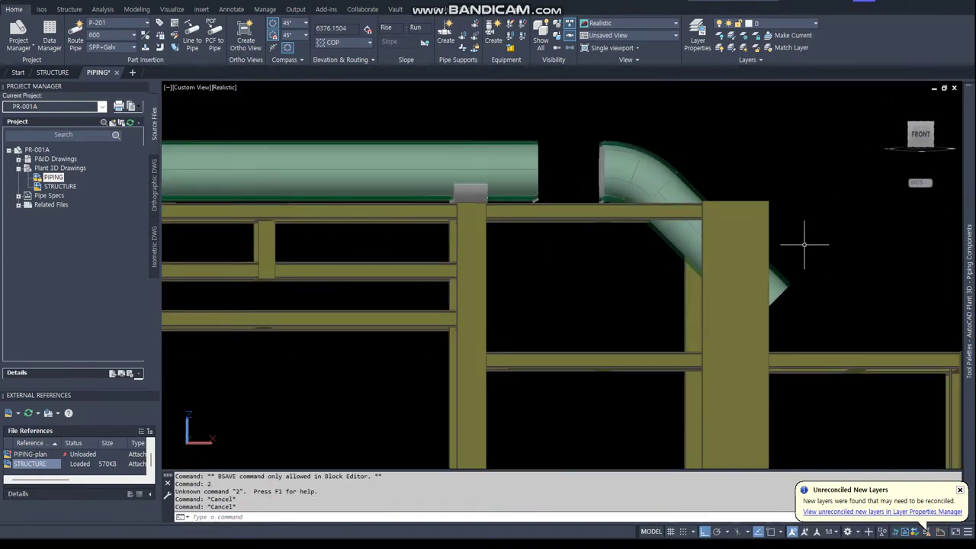
type("vs")
key("Return")
type("2")
key("Return")
left_click(921, 134)
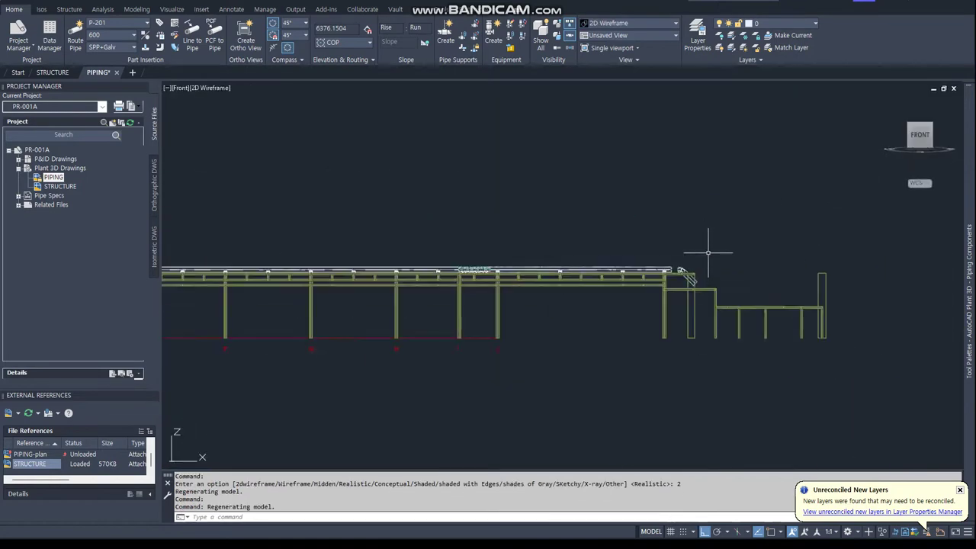
scroll(707, 252, "up", 3)
scroll(698, 299, "up", 3)
Move the elbow and the diagonal pipe 100 units horizontally.
left_click(706, 292)
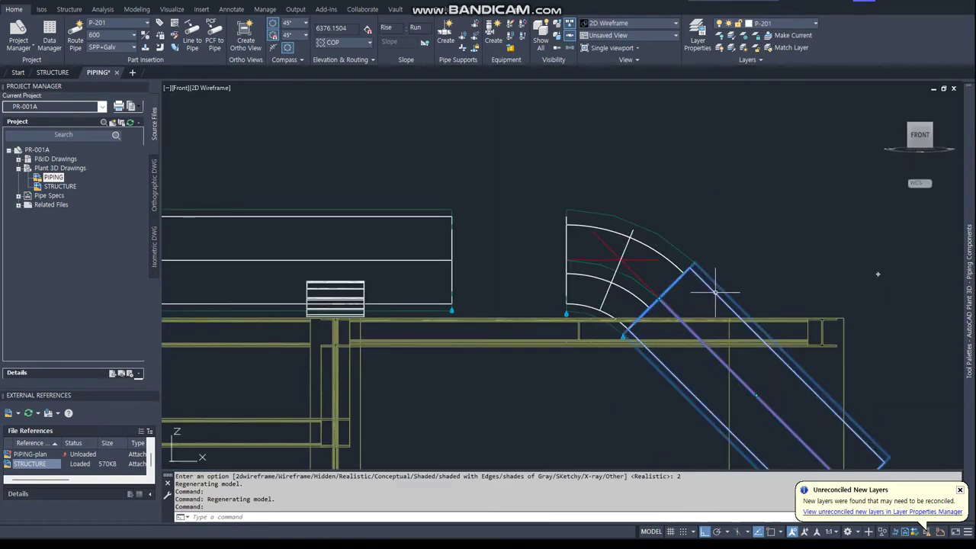
key("Escape")
key("Escape")
left_click(705, 303)
left_click(511, 175)
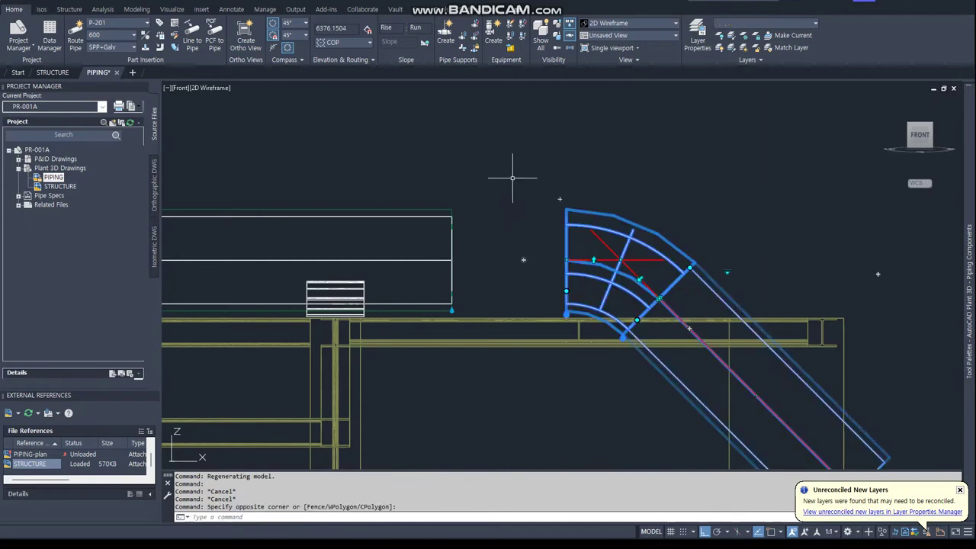
left_click(492, 153)
left_click(740, 411)
right_click(701, 177)
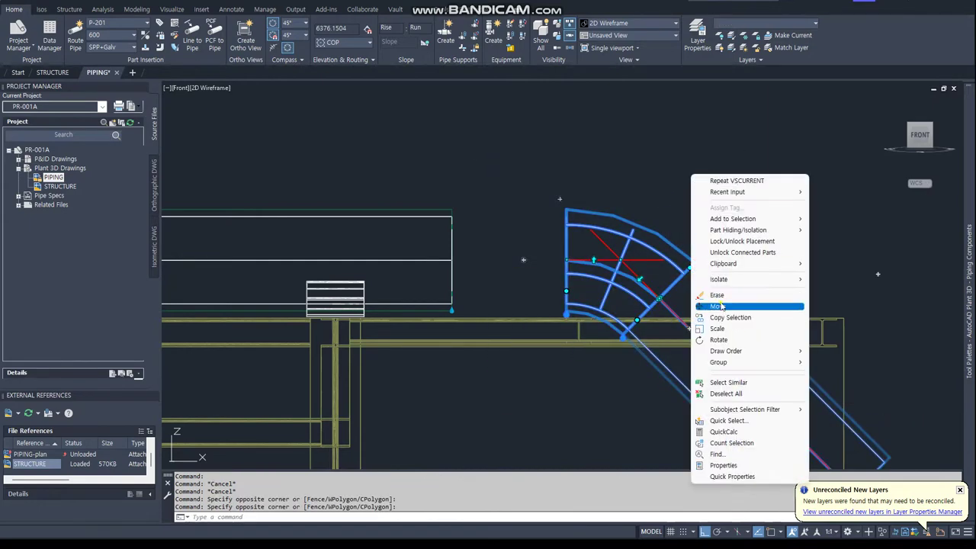
left_click(751, 306)
left_click(684, 199)
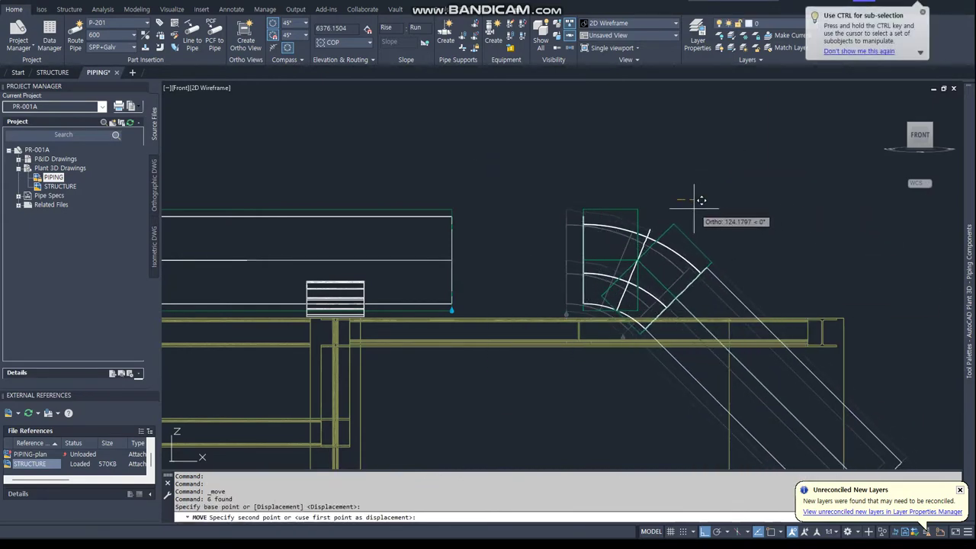
type("100")
key("Return")
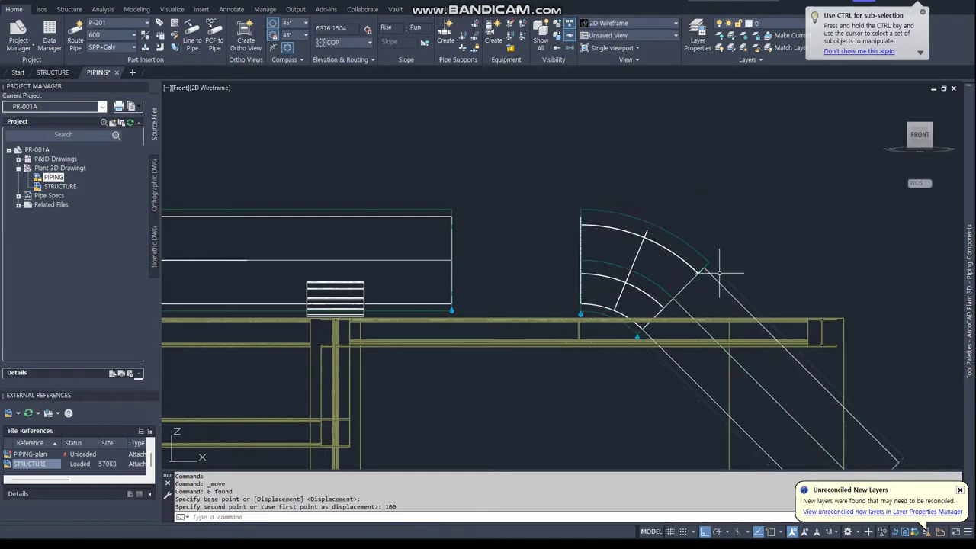
Delete the diagonal pipe, orbit into 3D, and window-select the long pipe.
key("Delete")
middle_click_drag(720, 286, 602, 252, "shift")
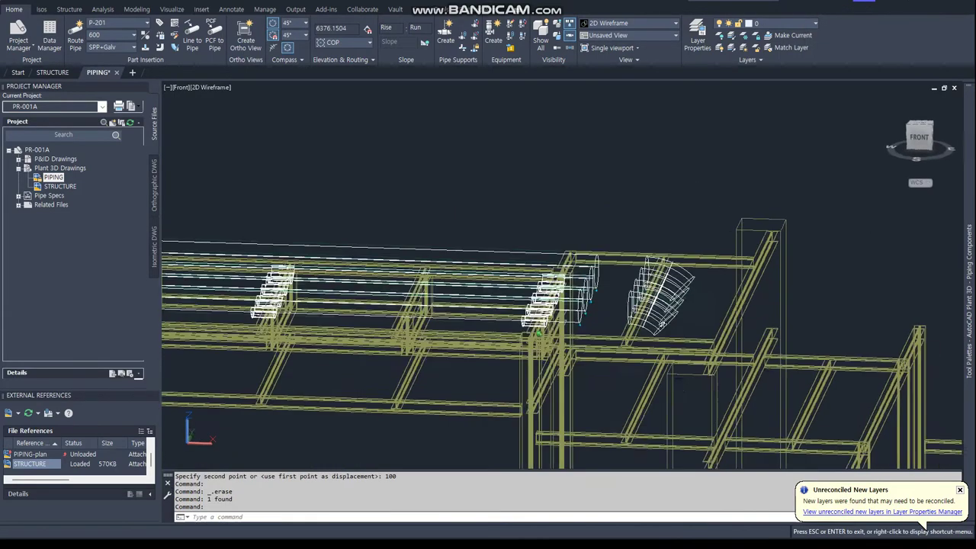
left_click(604, 249)
left_click(614, 280)
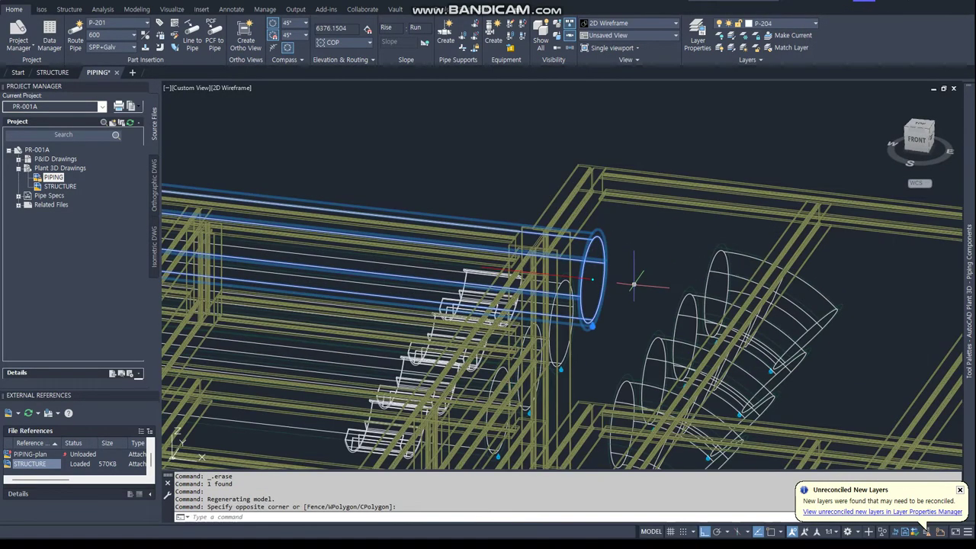
Route the first pipe end to the elbow node (NOD snap) and switch to Realistic style.
left_click(633, 284)
type("nod")
key("Return")
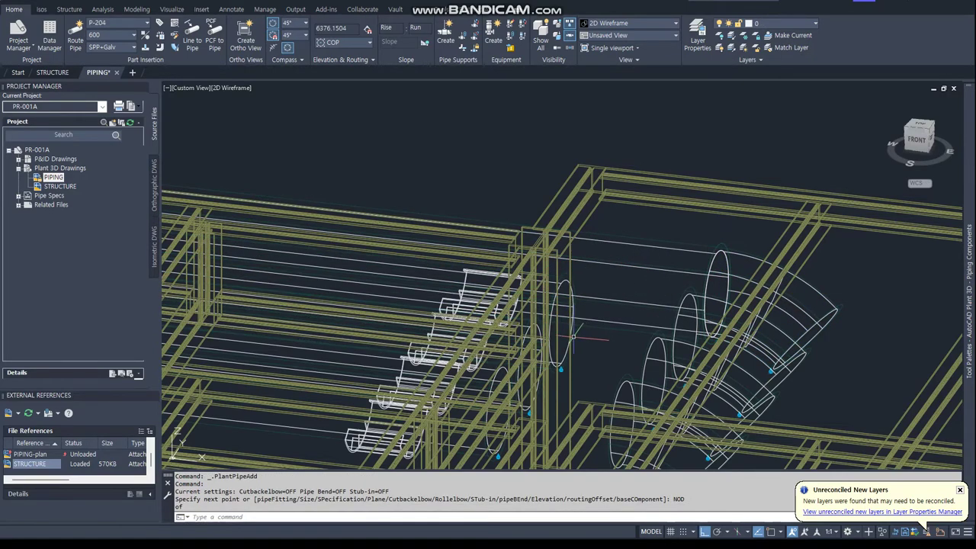
type("vs")
key("Return")
type("r")
key("Return")
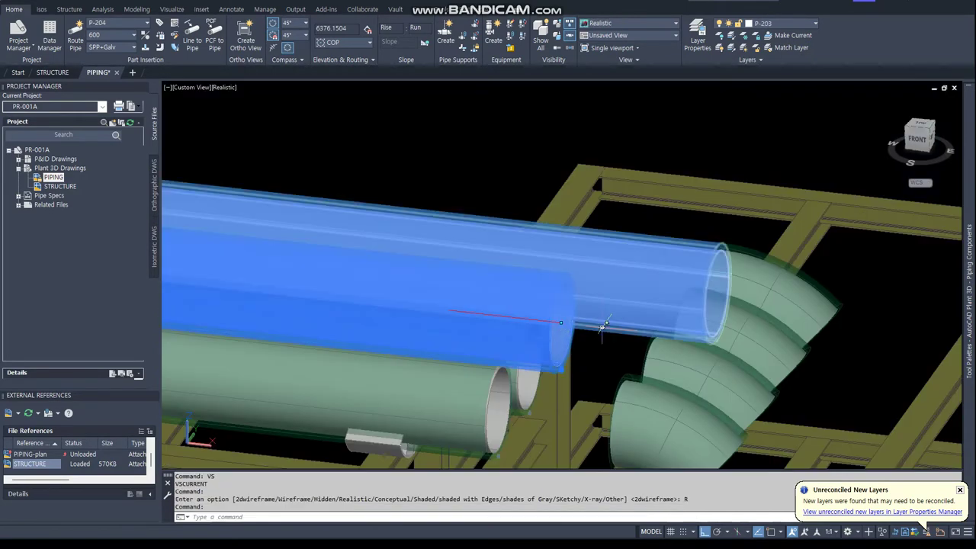
left_click(603, 324)
type("nod")
key("Return")
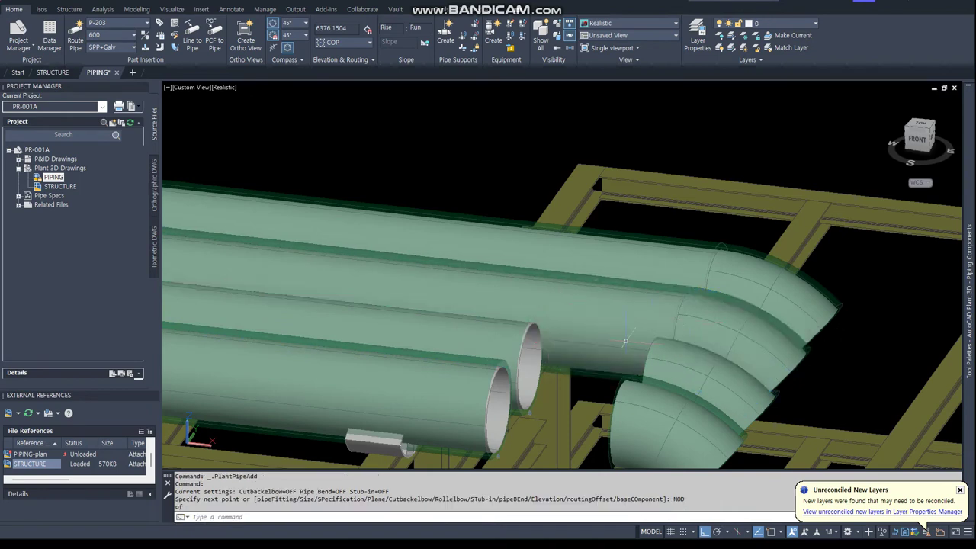
key("Escape")
Extend the lower left pipe from its end, snapping it to the elbow node.
middle_click_drag(625, 340, 625, 256, "shift")
left_click(495, 221)
left_click(545, 229)
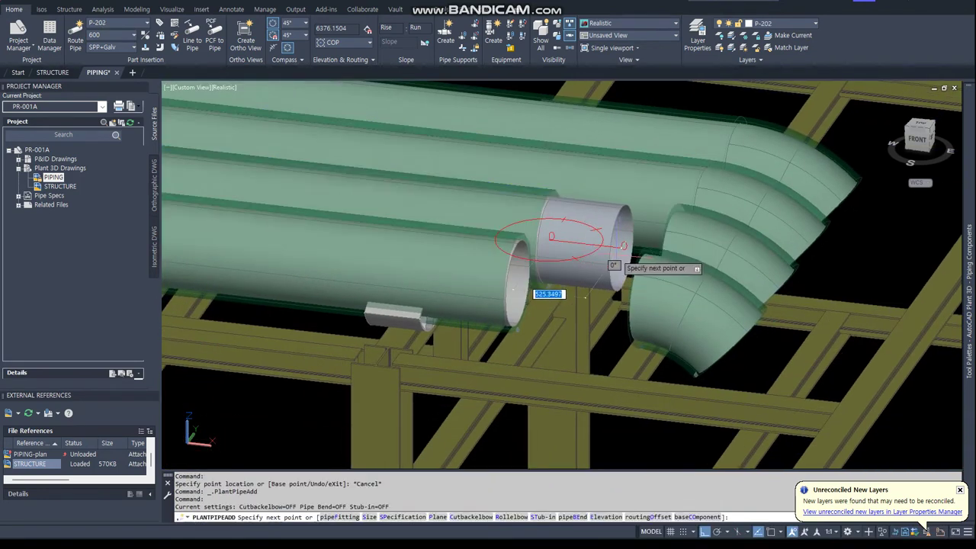
key("Escape")
left_click(427, 252)
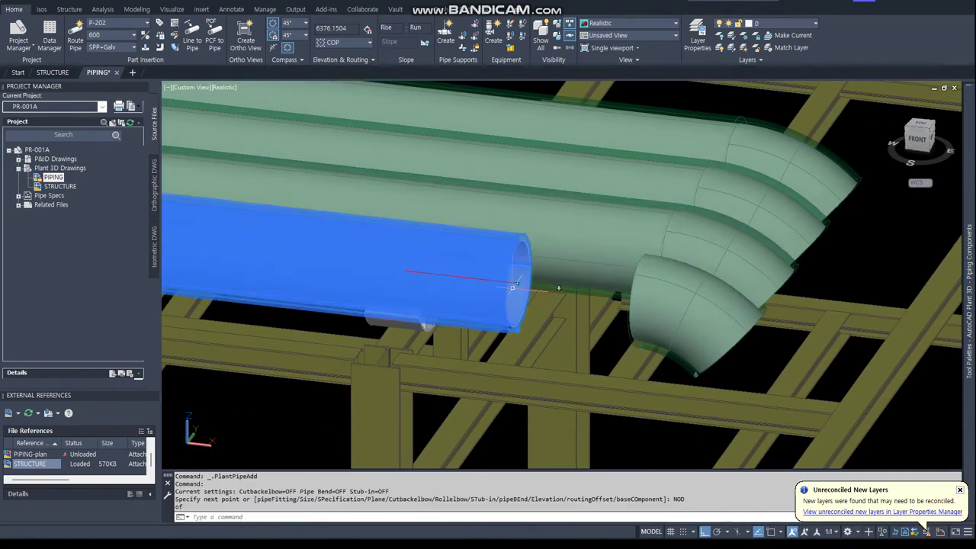
left_click(564, 285)
type("nod")
key("Return")
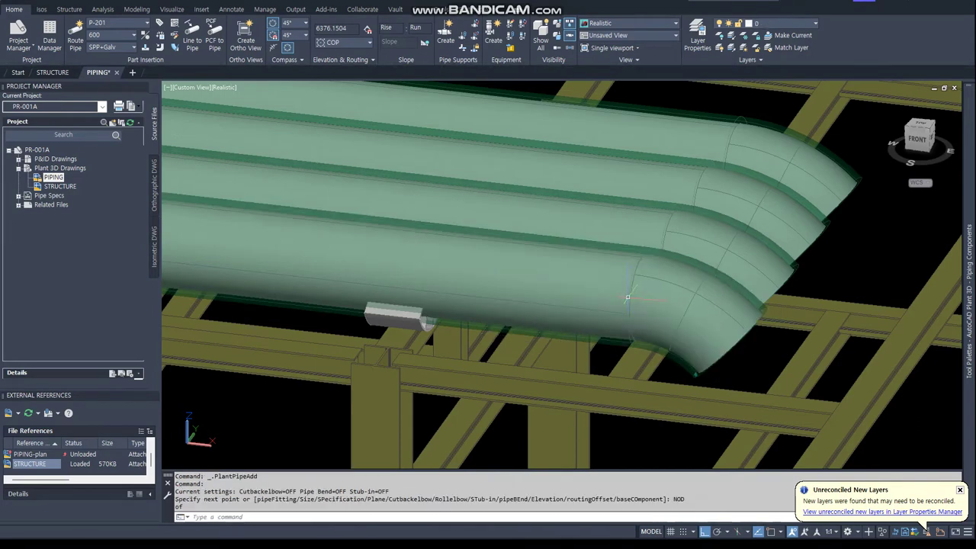
Save the piping drawing, check the joined pipes, and refresh the Navisworks models.
scroll(675, 308, "down", 3)
key("Escape")
middle_click_drag(677, 320, 205, 130, "shift")
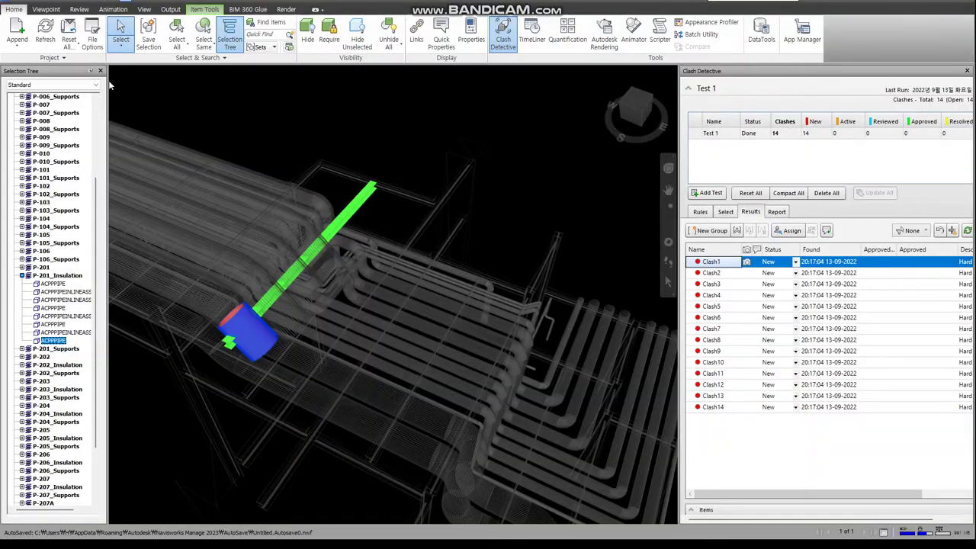
left_click(45, 38)
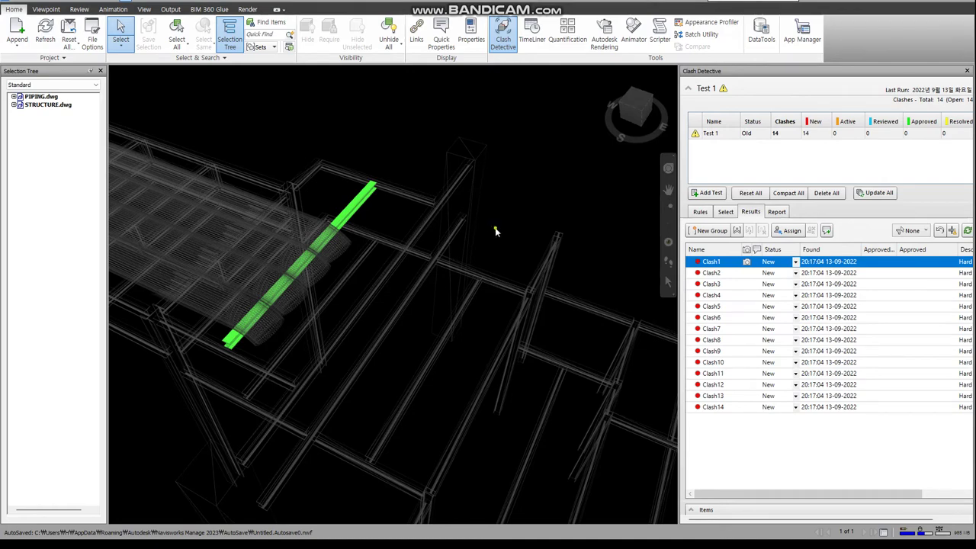
Float the Clash Detective panel and re-run Test 1 on the refreshed models.
left_click_drag(690, 495, 758, 500)
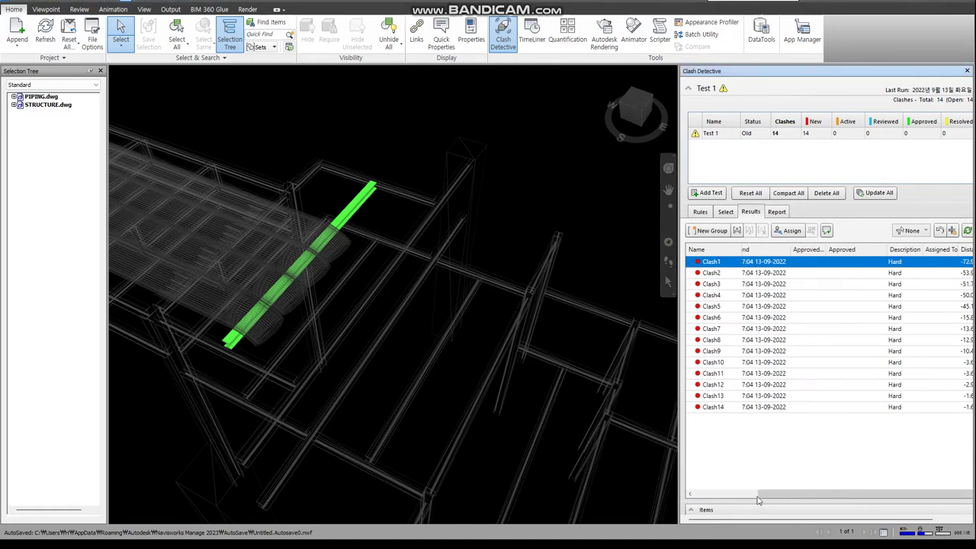
left_click_drag(718, 73, 417, 109)
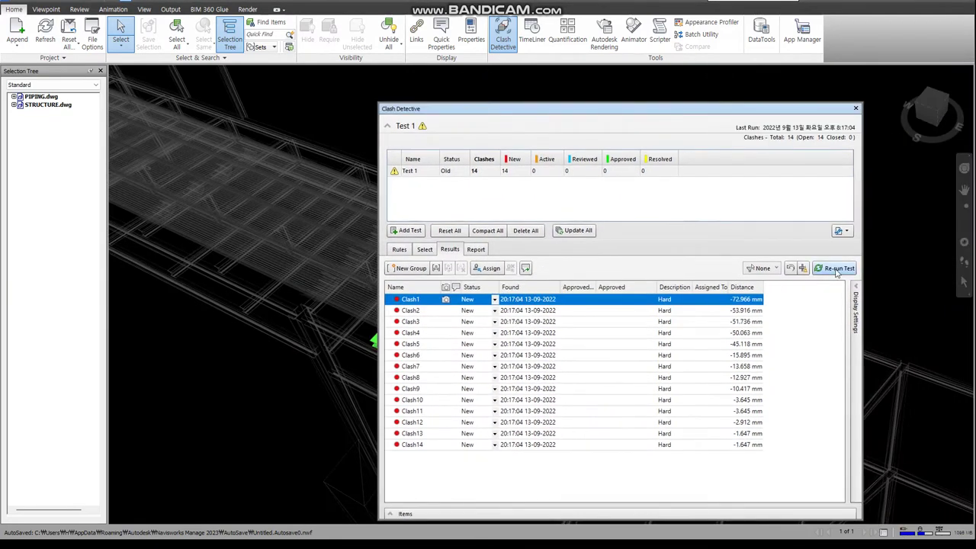
left_click(837, 269)
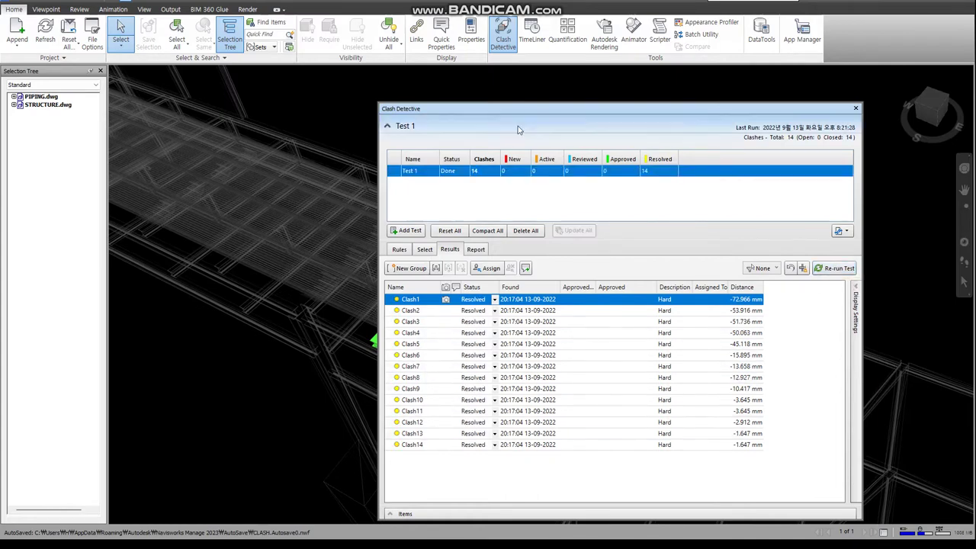
left_click_drag(448, 315, 602, 347)
Inspect the locations of the now-resolved Clash2, Clash3 and Clash4.
left_click(571, 343)
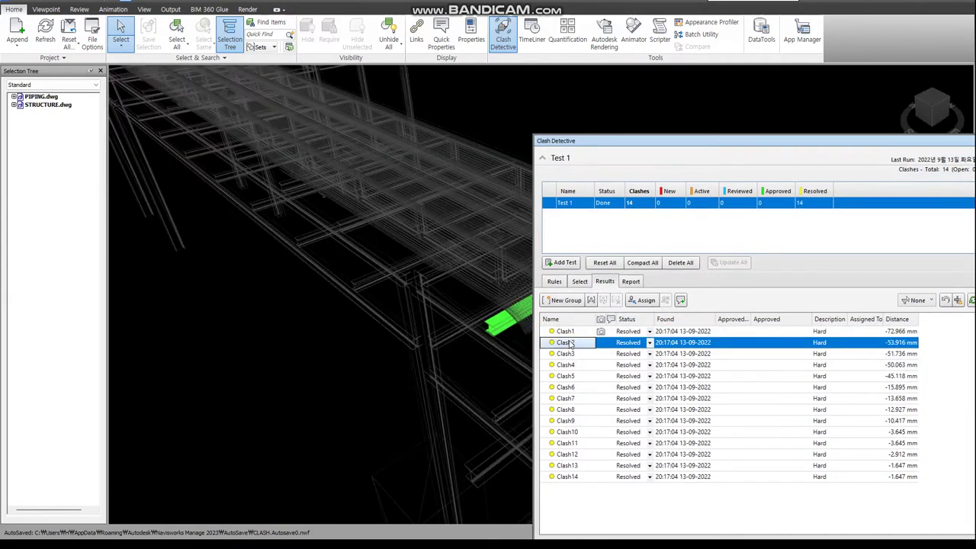
left_click(569, 354)
left_click(568, 365)
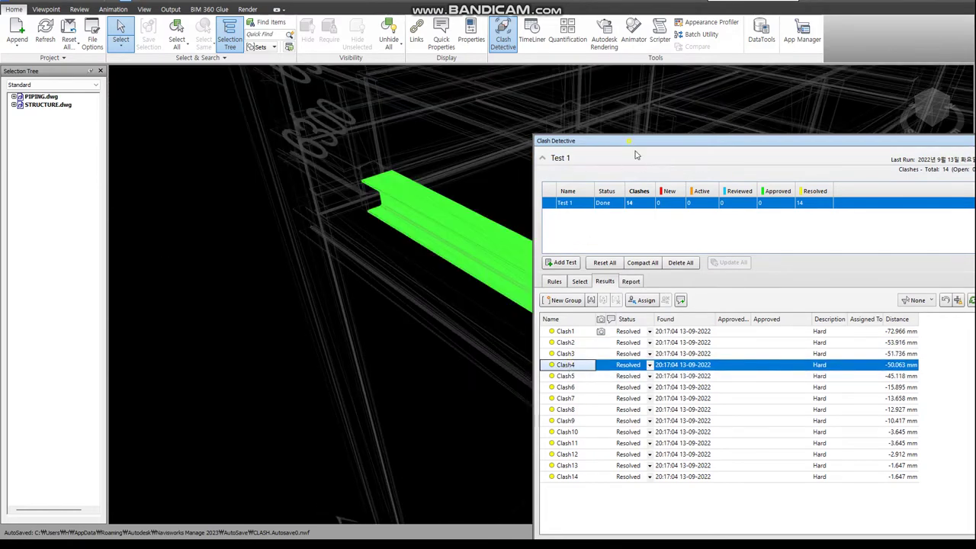
mouse_move(629, 144)
left_mouse_down()
mouse_move(703, 303)
mouse_move(666, 194)
mouse_move(393, 111)
left_mouse_up()
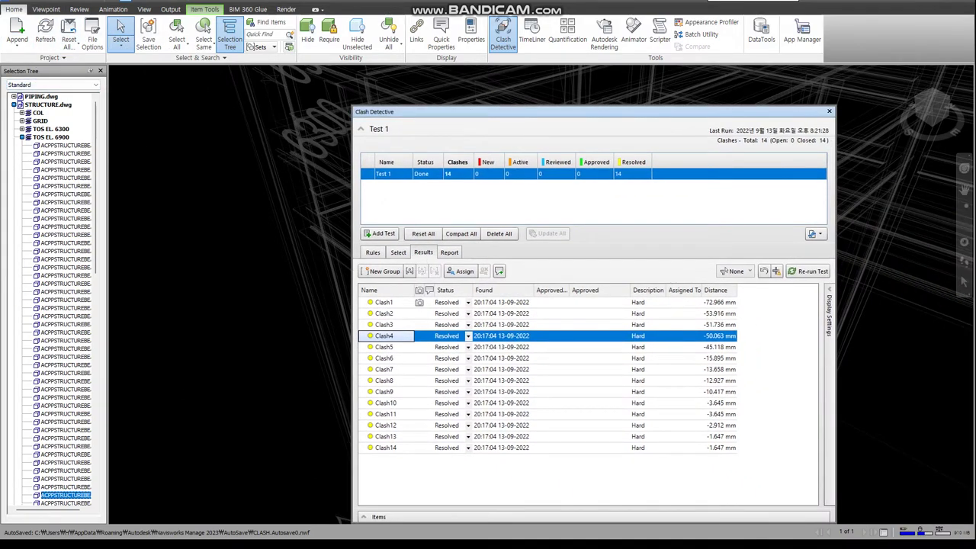
key("alt+Tab")
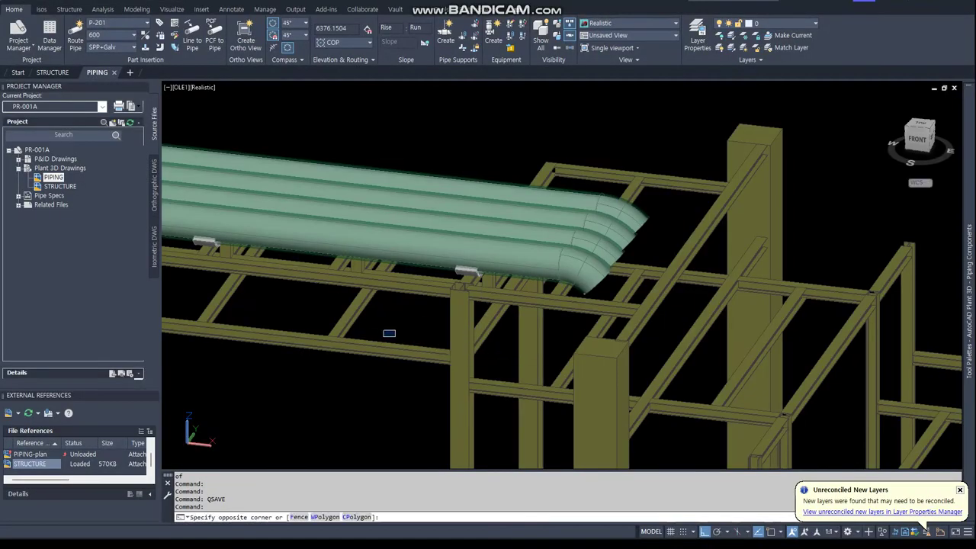
Show all hidden pipes and objects, then save the PIPING drawing.
left_click(389, 333)
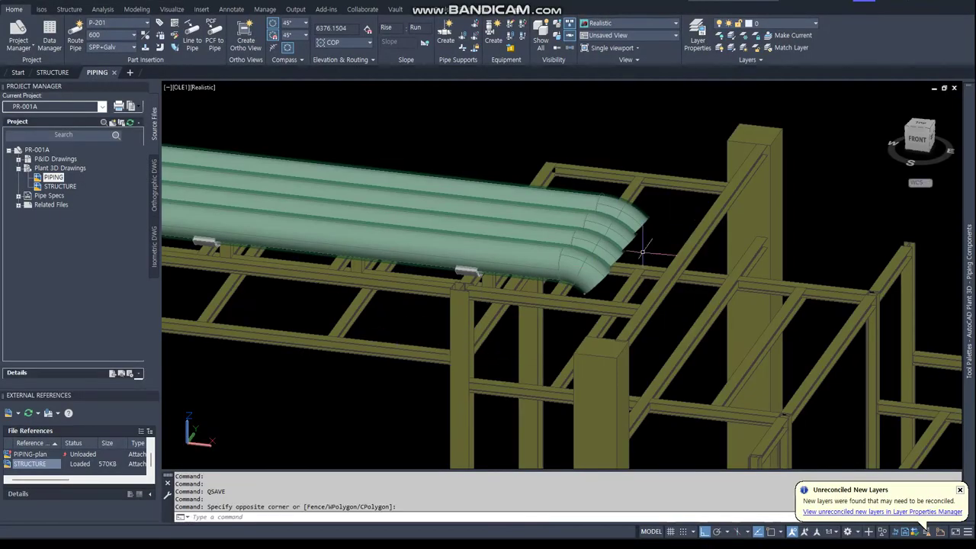
left_click(541, 30)
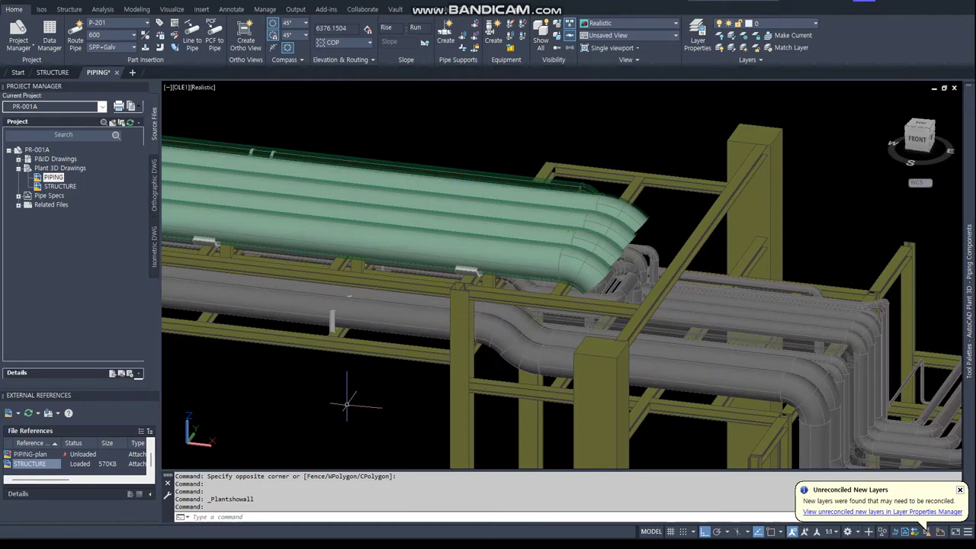
key("ctrl+s")
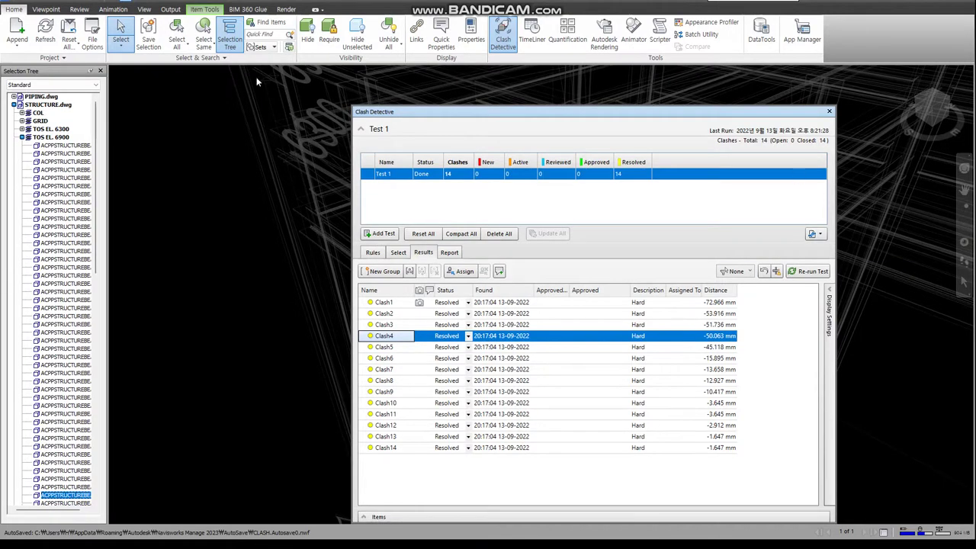
Refresh the models and re-run Test 1 in Clash Detective.
left_click(45, 34)
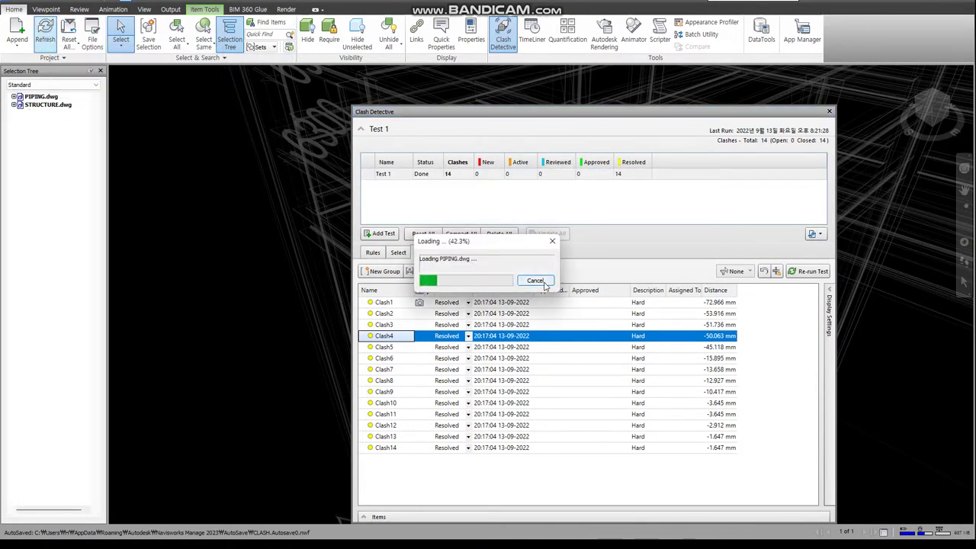
left_click(812, 272)
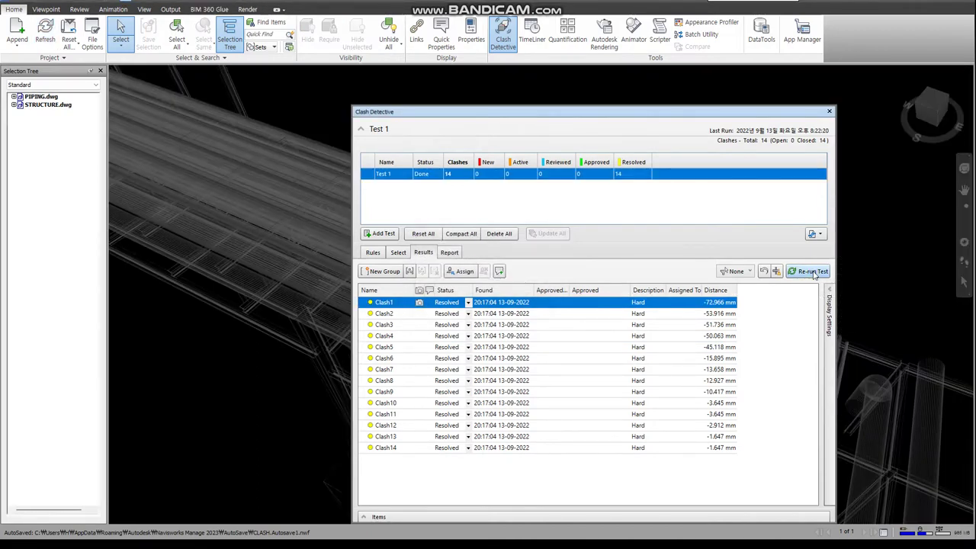
left_click(810, 273)
left_click_drag(629, 113, 757, 221)
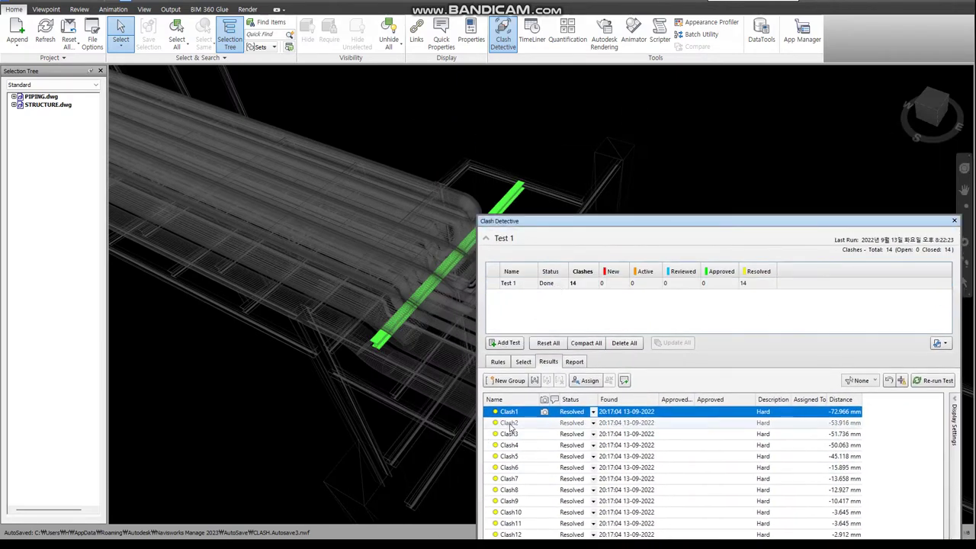
Review Clash2 and Clash4 at the beam, repositioning the results window.
left_click(511, 423)
mouse_move(534, 220)
left_mouse_down()
mouse_move(441, 166)
mouse_move(684, 321)
mouse_move(669, 291)
left_mouse_up()
left_click(425, 390)
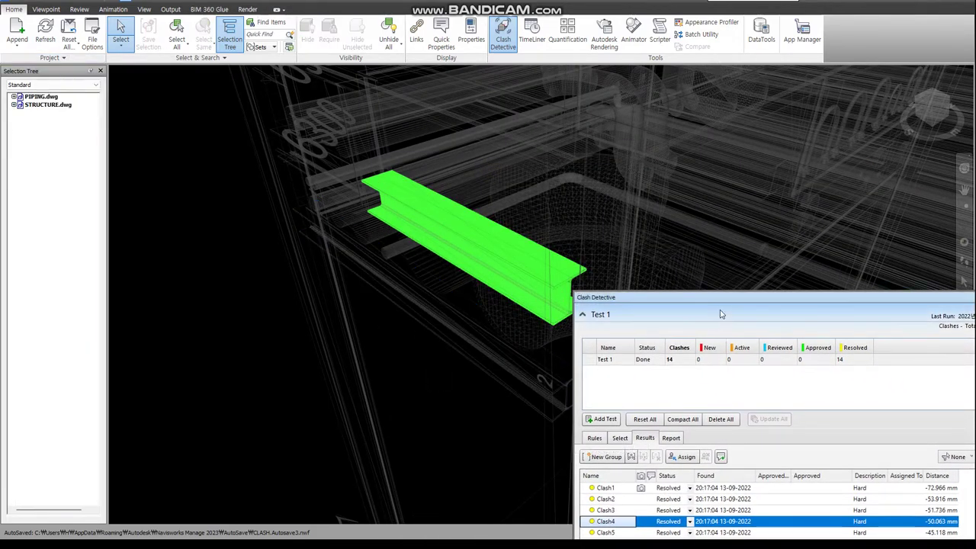
left_click_drag(701, 296, 354, 93)
left_click(503, 39)
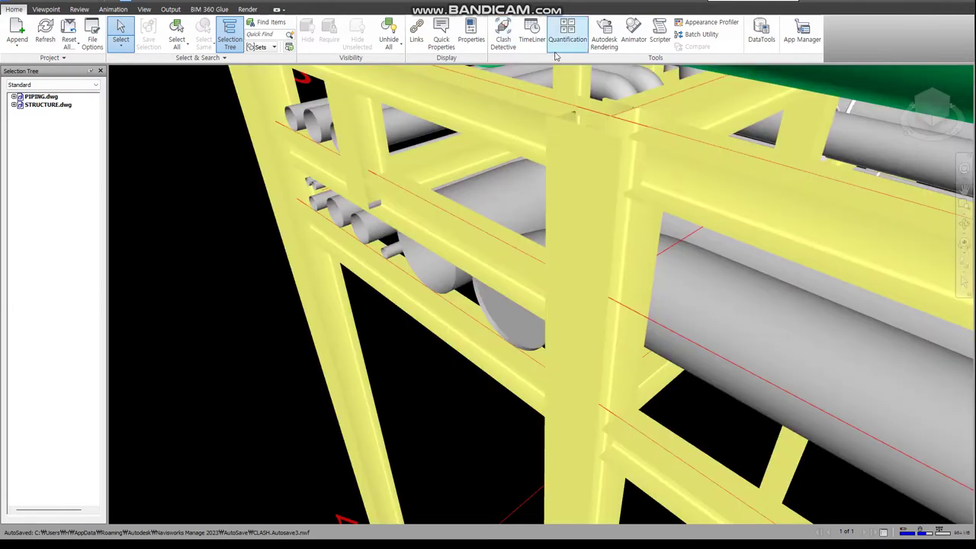
left_click(502, 39)
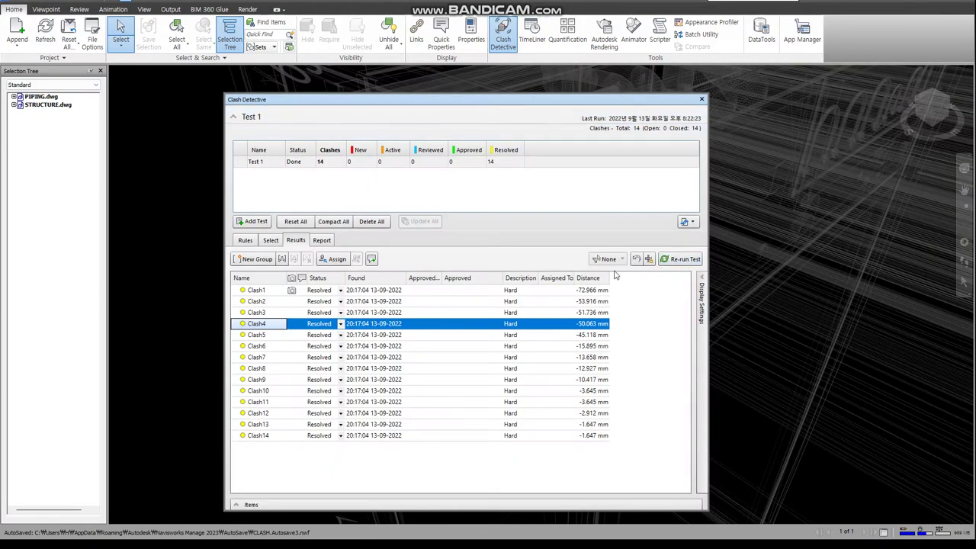
Check Test 1's ignore rules and selections, deselecting Piping in Selection A.
left_click(234, 117)
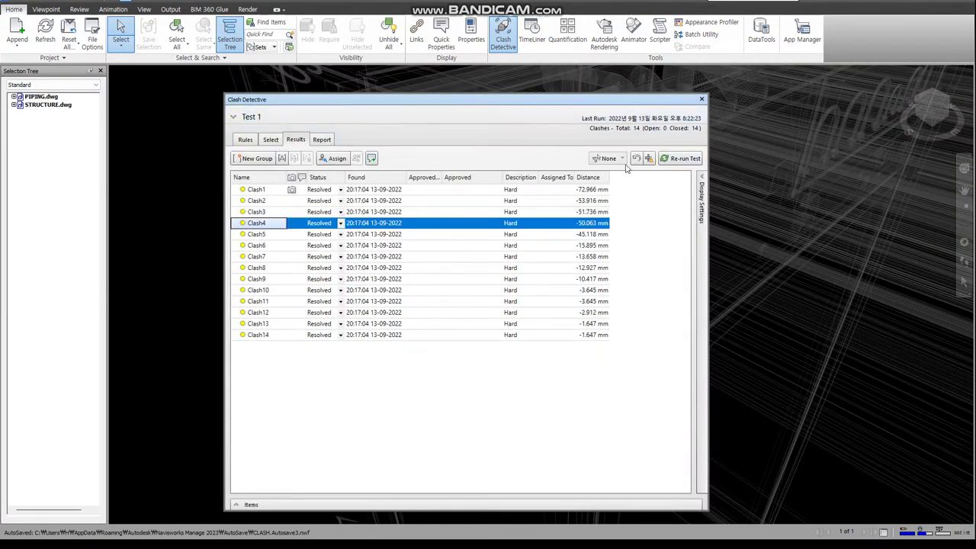
left_click(245, 139)
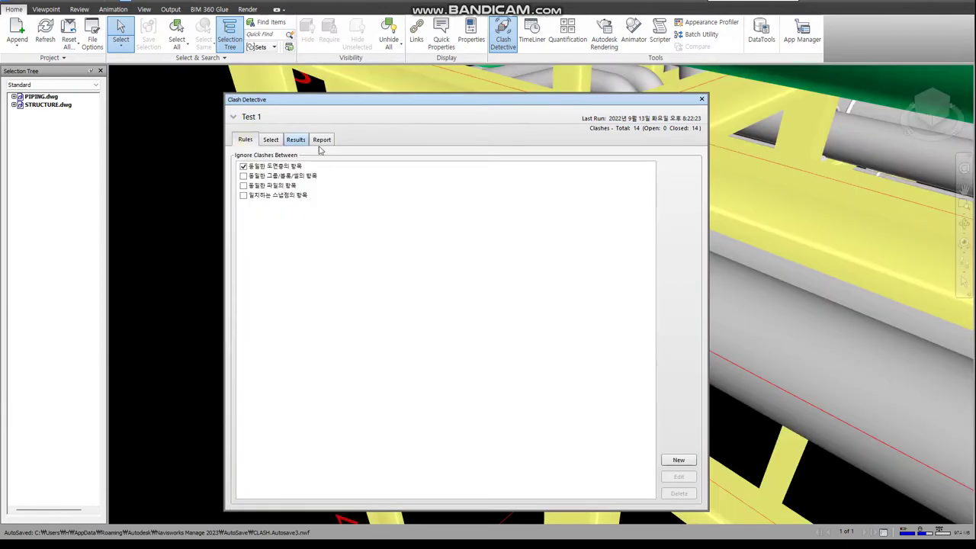
left_click(270, 141)
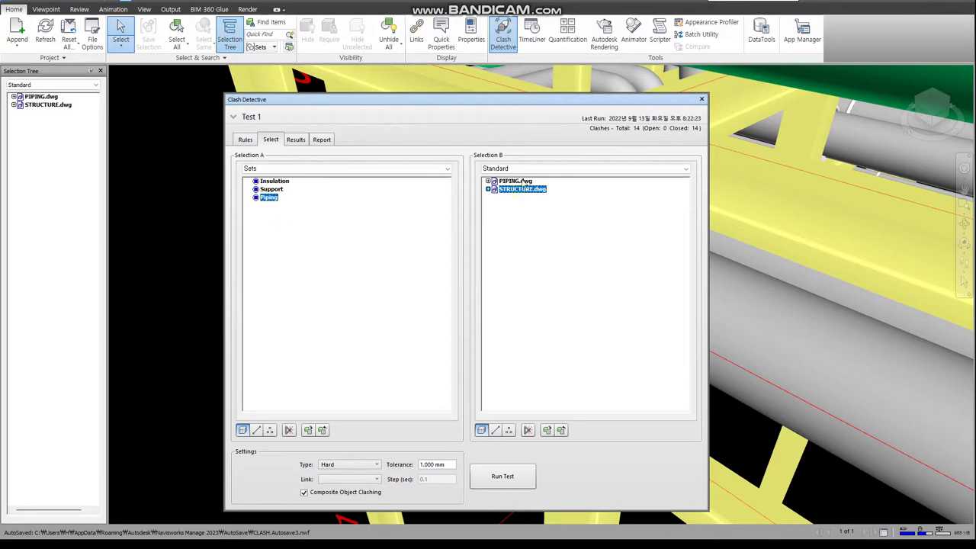
left_click(316, 235)
Delete the Piping selection set from the Sets panel.
left_click(271, 47)
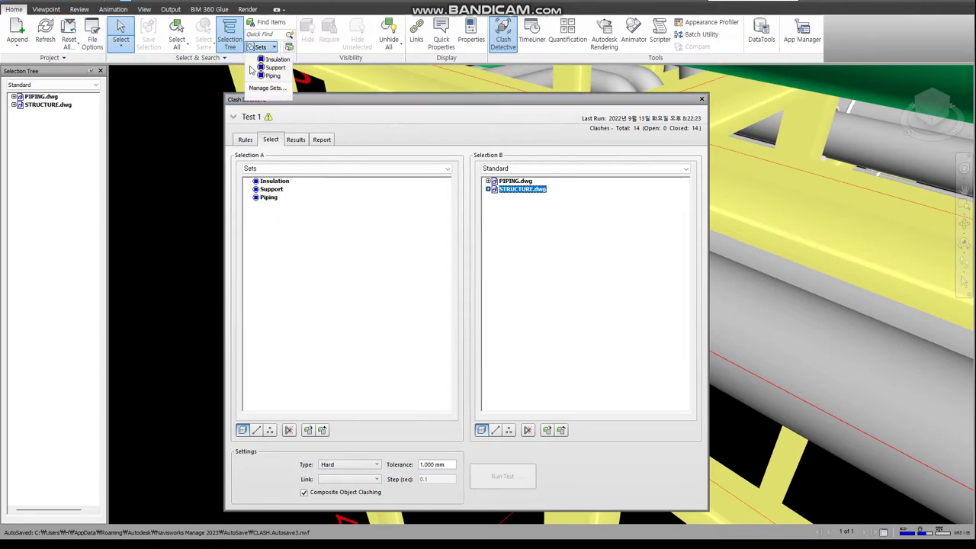
left_click(267, 87)
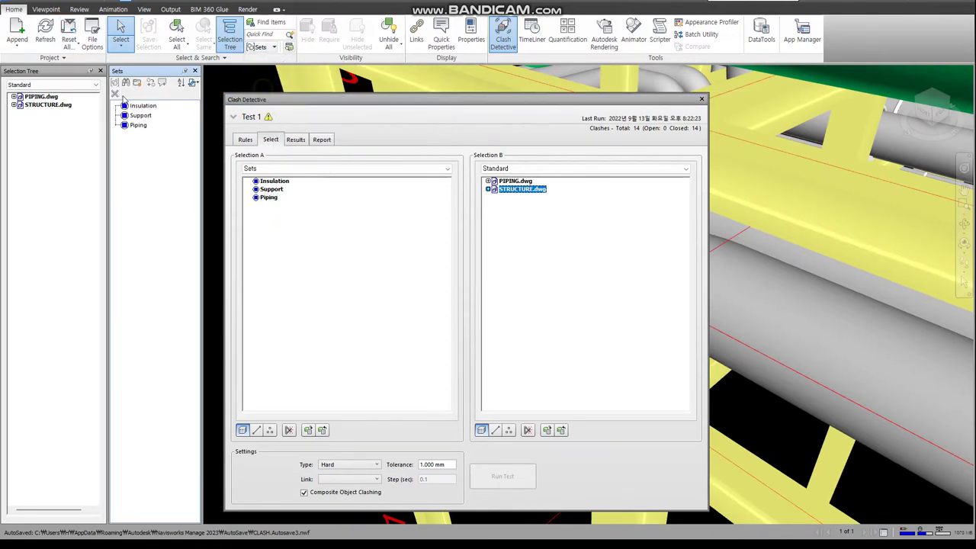
left_click(137, 125)
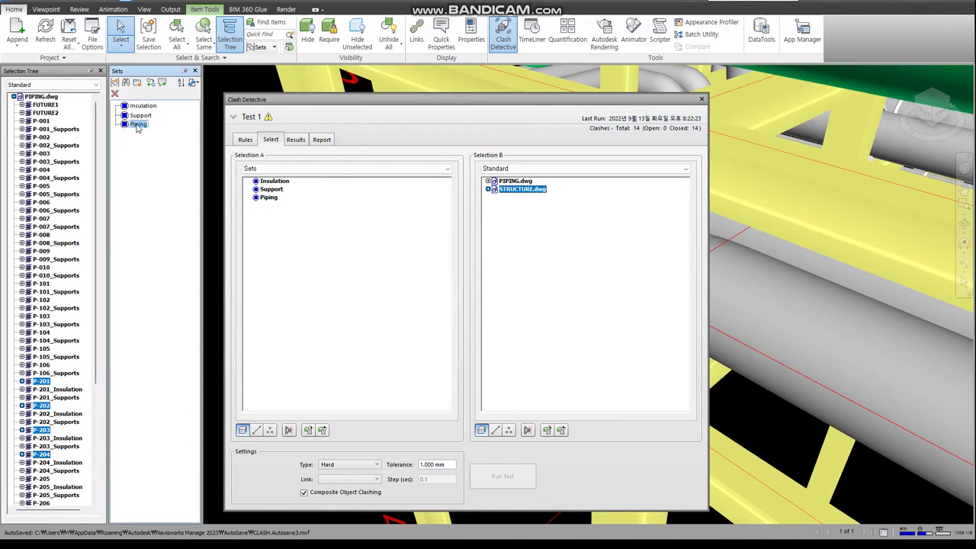
scroll(63, 312, "down", 5)
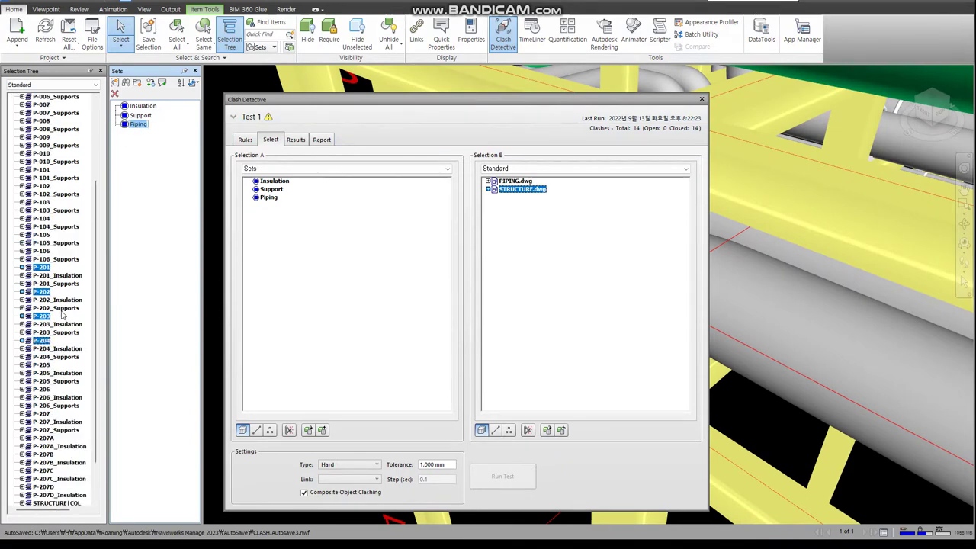
scroll(64, 313, "up", 4)
left_click(141, 157)
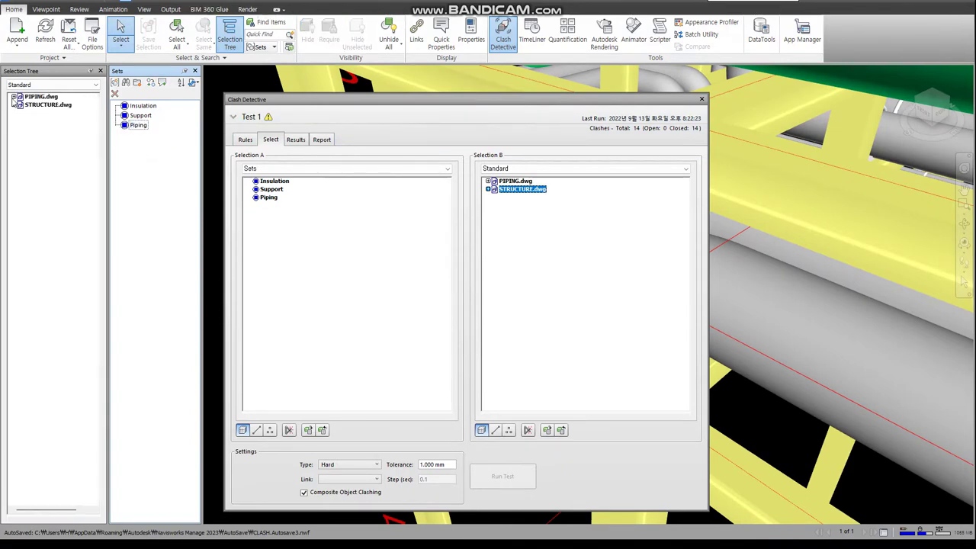
left_click(136, 126)
key("Delete")
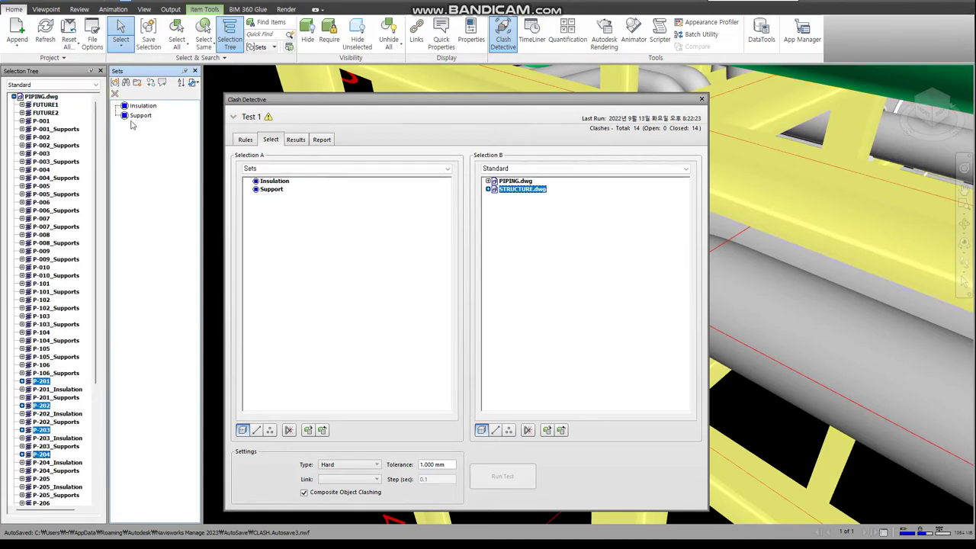
Delete the Support and Insulation selection sets, leaving the Sets list empty.
left_click(142, 106)
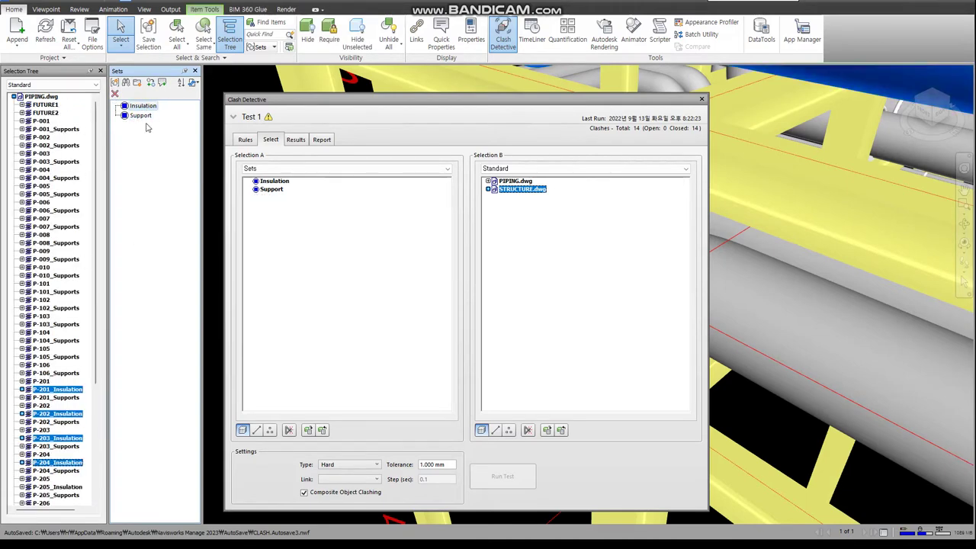
left_click(141, 115)
key("Delete")
left_click(136, 106)
key("Delete")
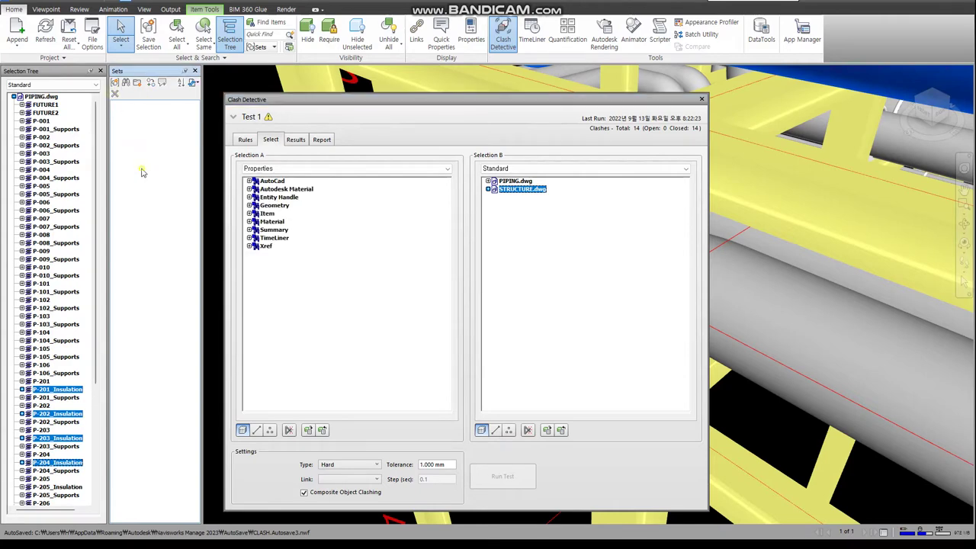
Find all PIPING.dwg items whose Item Name contains _In.
left_click(268, 22)
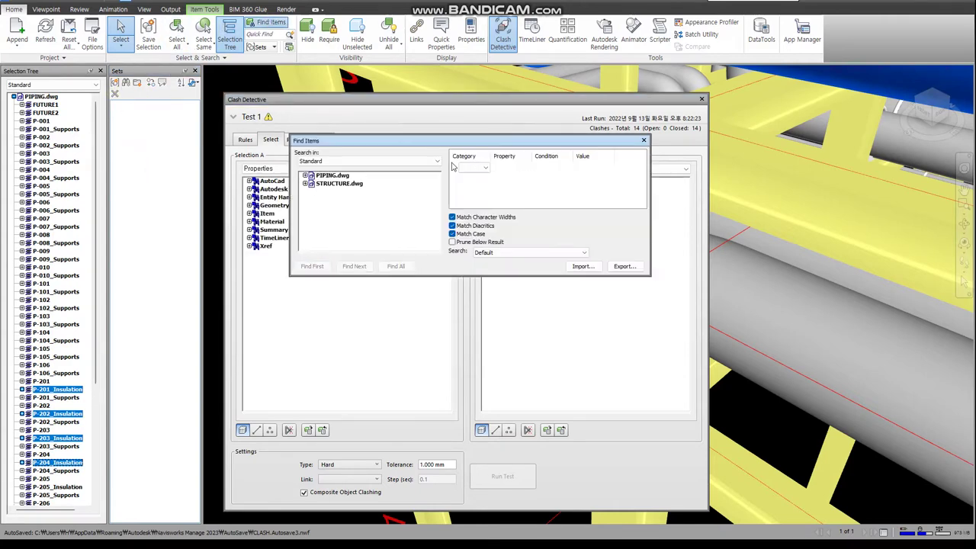
left_click(330, 176)
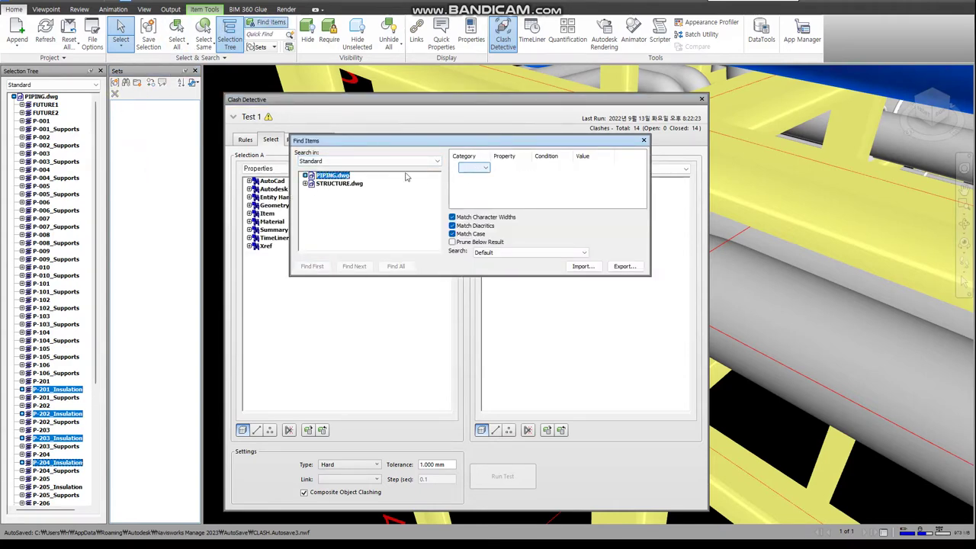
left_click(474, 167)
left_click(477, 200)
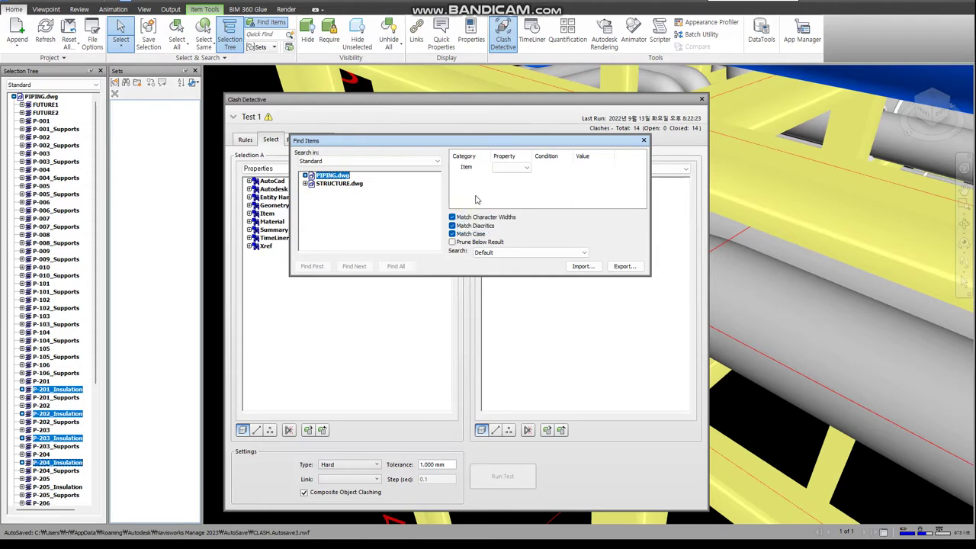
left_click(511, 168)
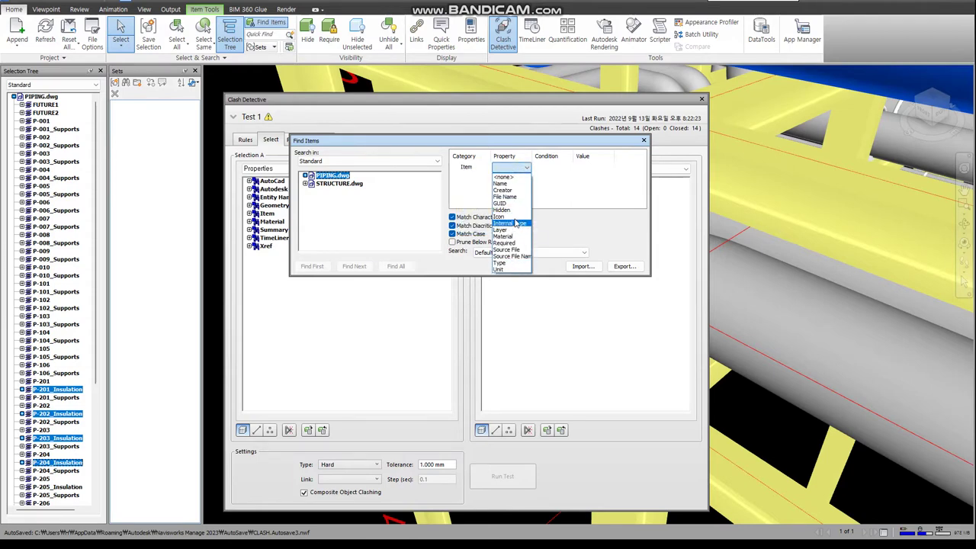
left_click(501, 183)
left_click(551, 167)
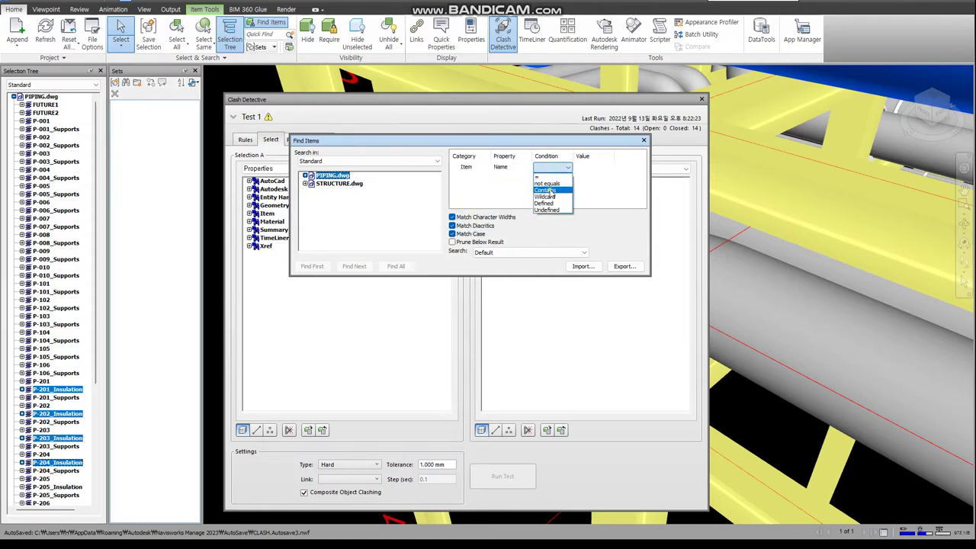
left_click(547, 191)
left_click(602, 167)
type("_In")
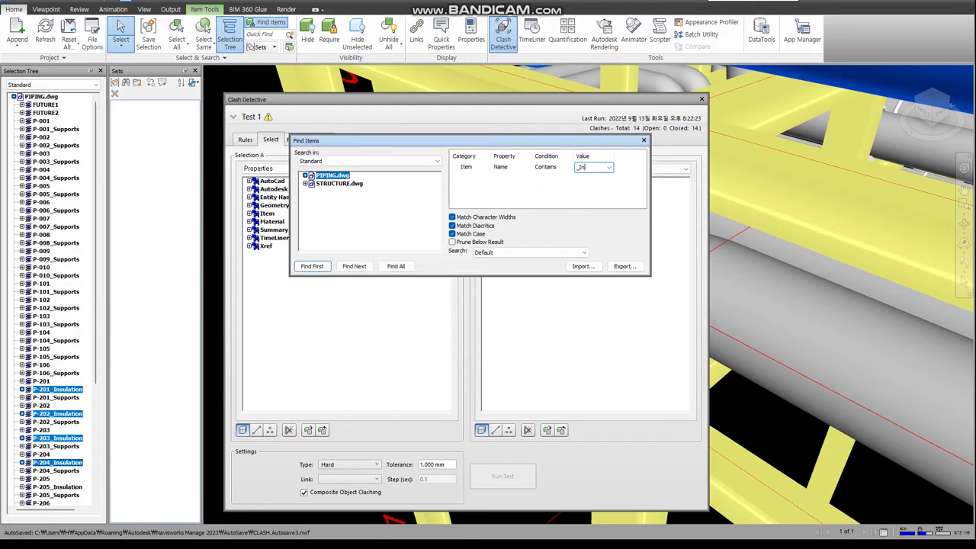
left_click(573, 180)
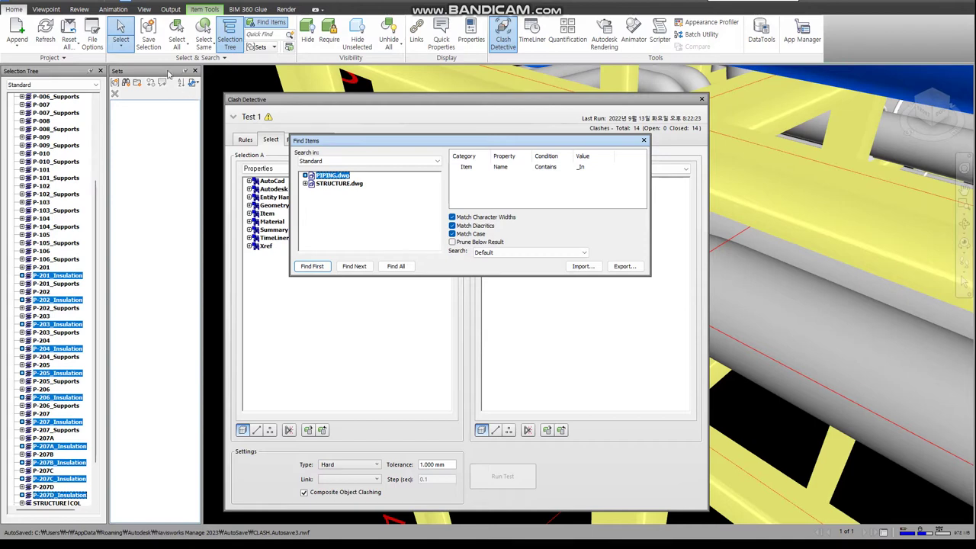
Save the found items as a selection set named insulation.
left_click(148, 39)
type("insulat")
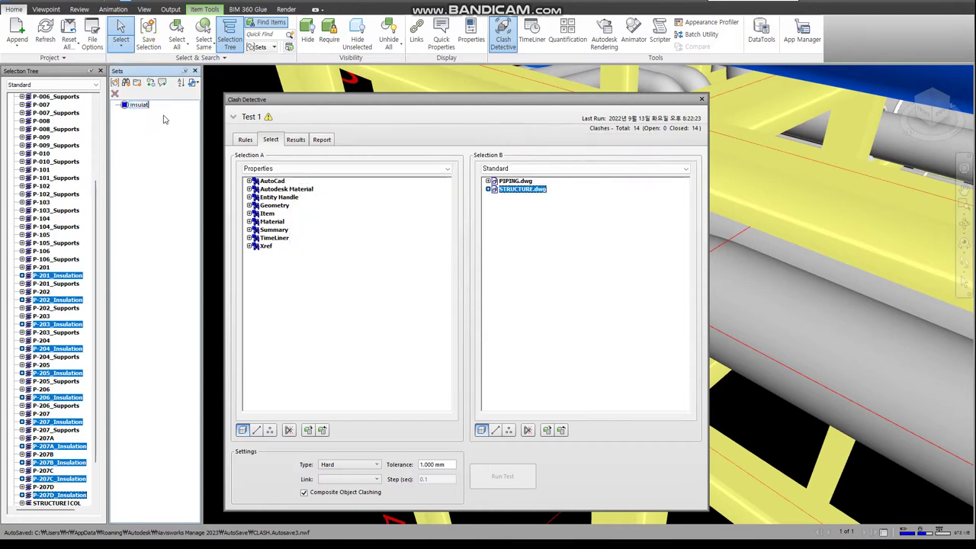
type("ion")
key("Return")
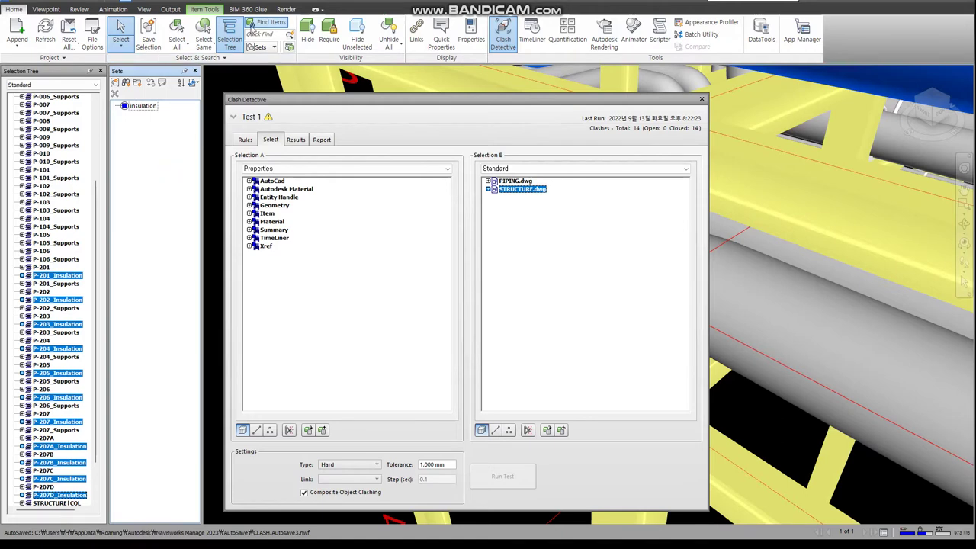
left_click(271, 21)
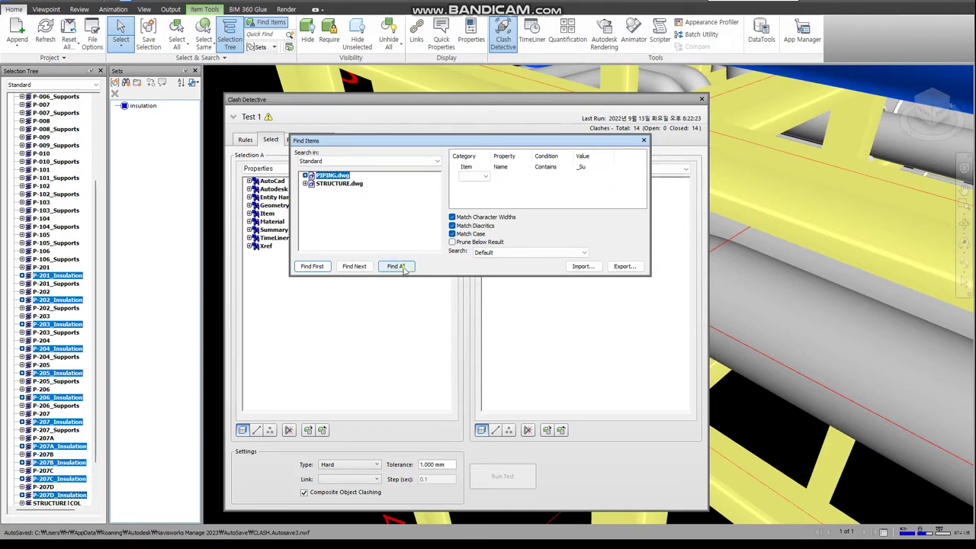
Select all items with names containing _Su and save them as set support.
left_click(396, 266)
left_click(152, 44)
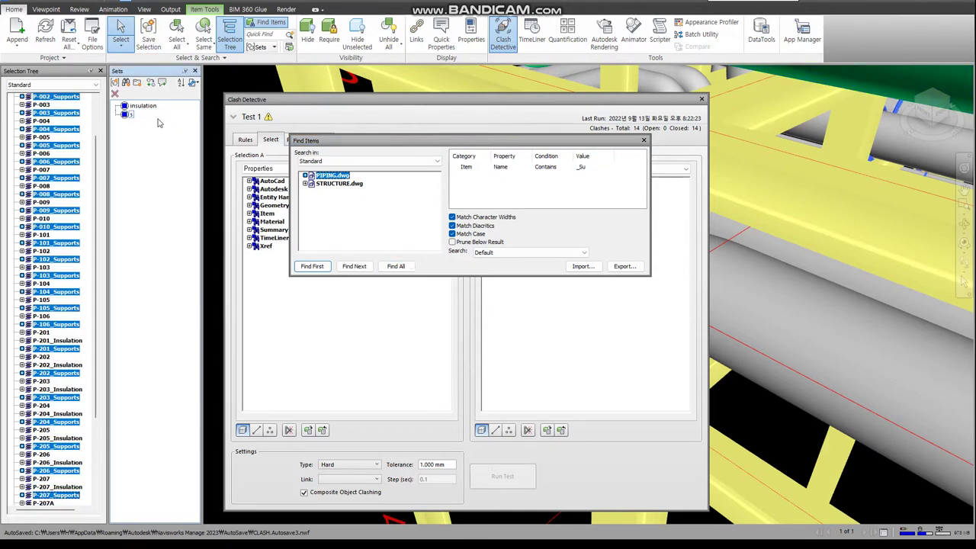
type("support")
key("Return")
Select FUTURE1, FUTURE2 and pipe lines P-001 through P-201 in the tree.
scroll(76, 229, "up", 3)
left_click(46, 104)
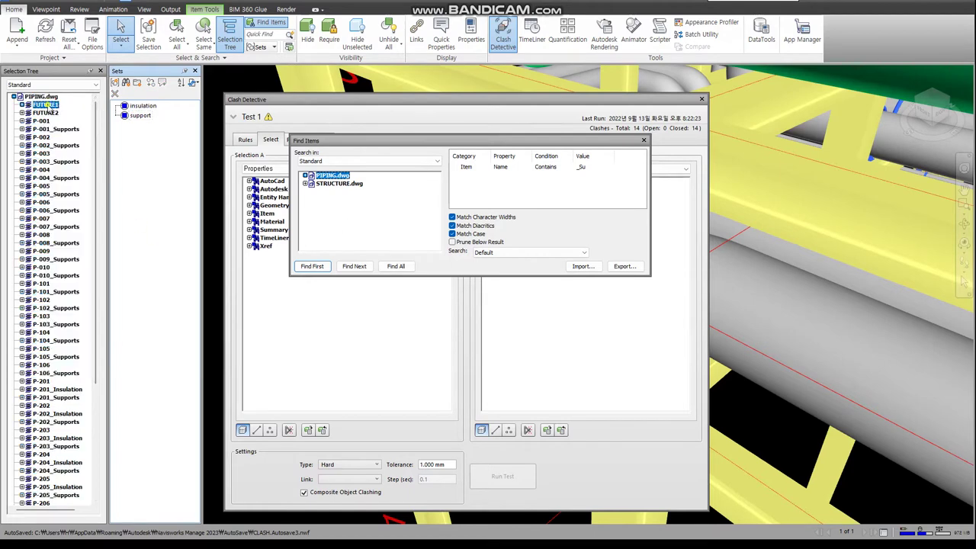
left_click(47, 113, "shift")
left_click(42, 120, "ctrl")
left_click(42, 137, "ctrl")
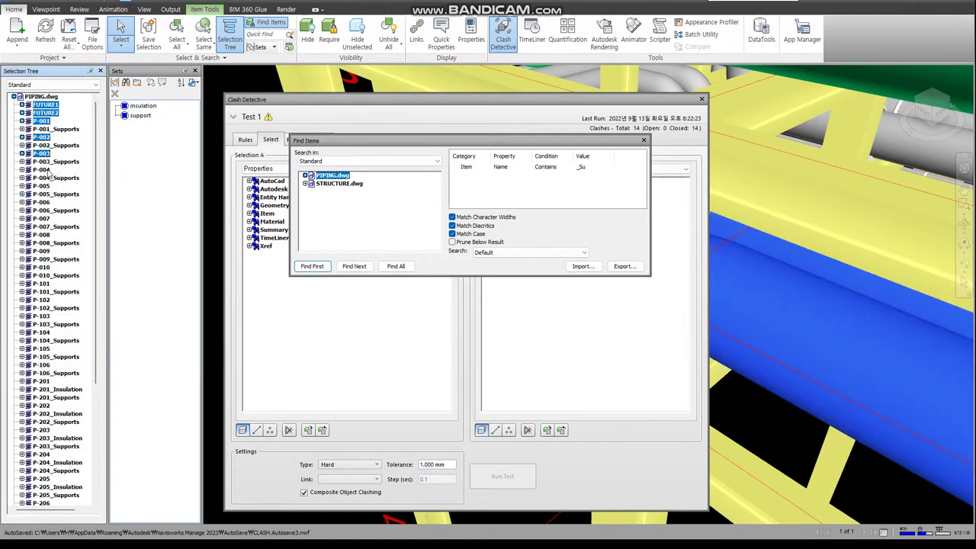
left_click(42, 169, "ctrl")
left_click(42, 186, "ctrl")
left_click(41, 202, "ctrl")
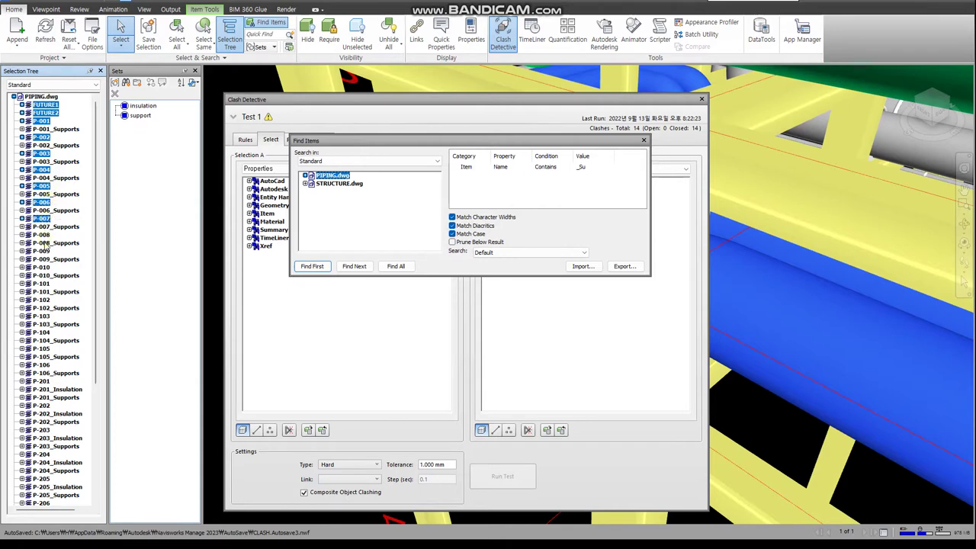
left_click(42, 234, "ctrl")
left_click(43, 251, "ctrl")
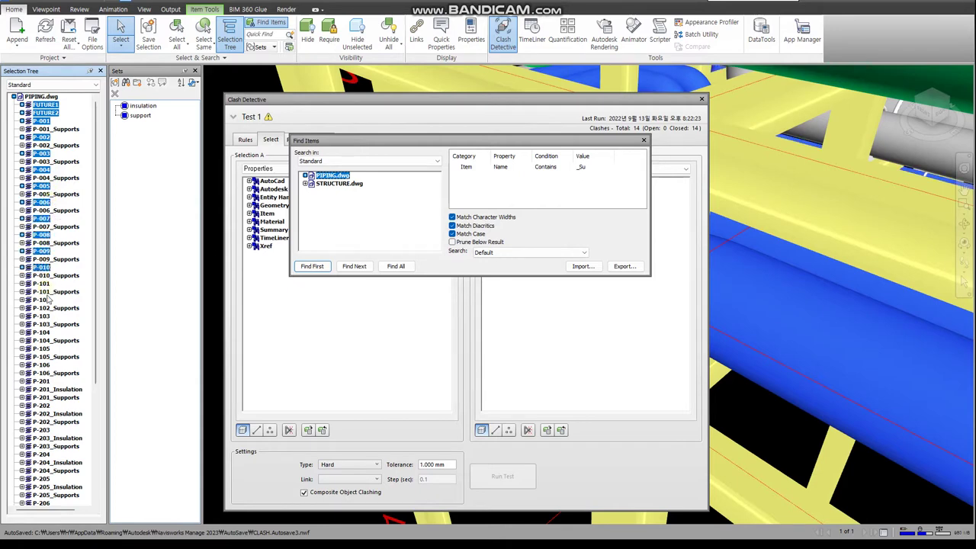
left_click(38, 283, "ctrl")
left_click(38, 300, "ctrl")
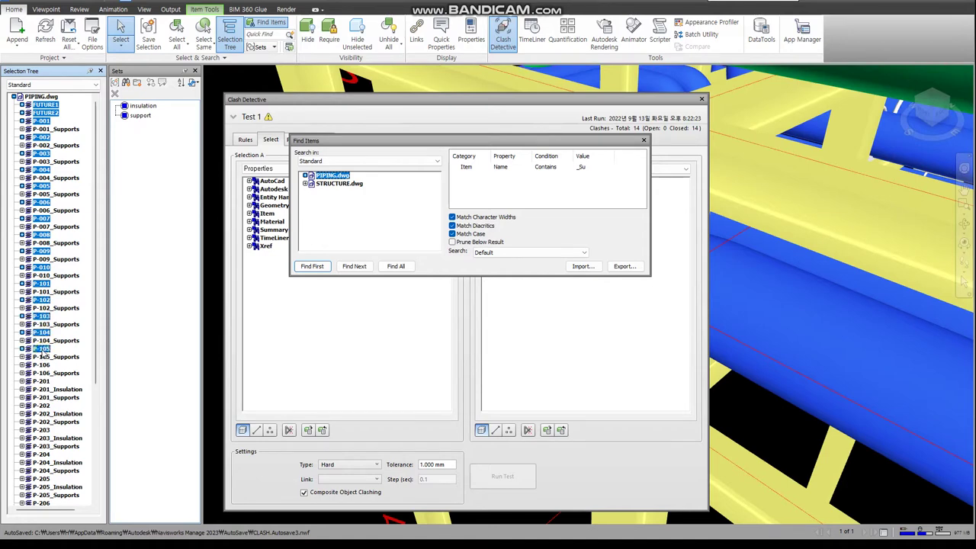
scroll(43, 355, "down", 4)
scroll(48, 200, "down", 3)
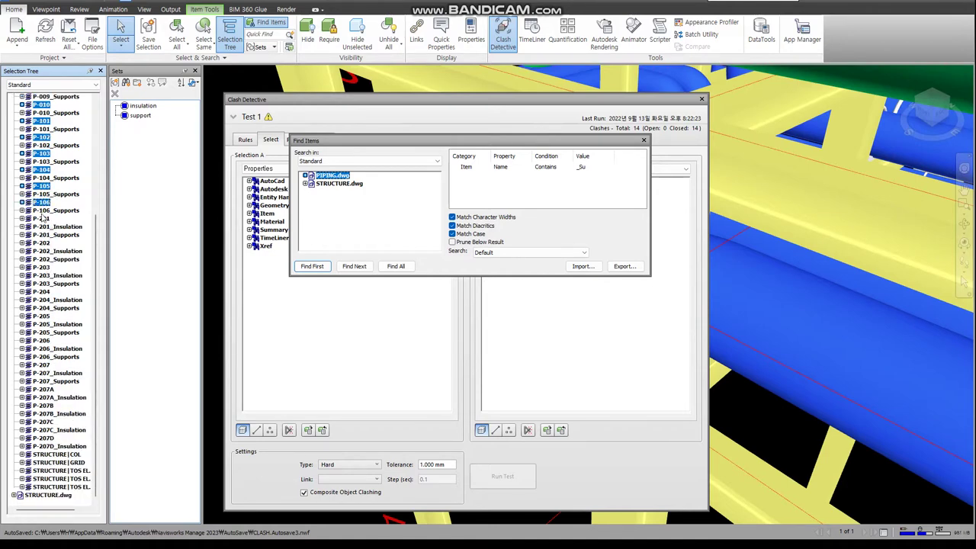
left_click(42, 218, "ctrl")
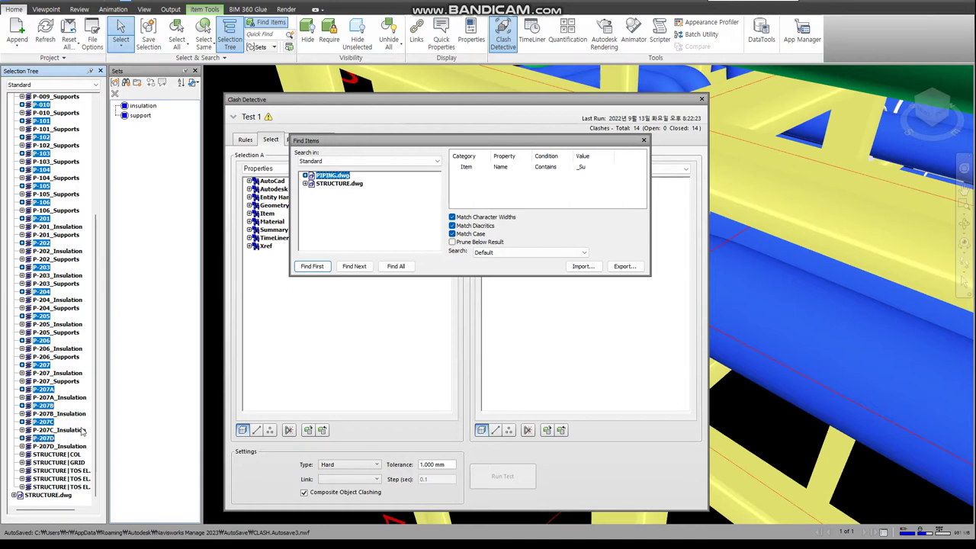
Save the selected pipes as a set named Piping and close Find Items.
left_click(153, 36)
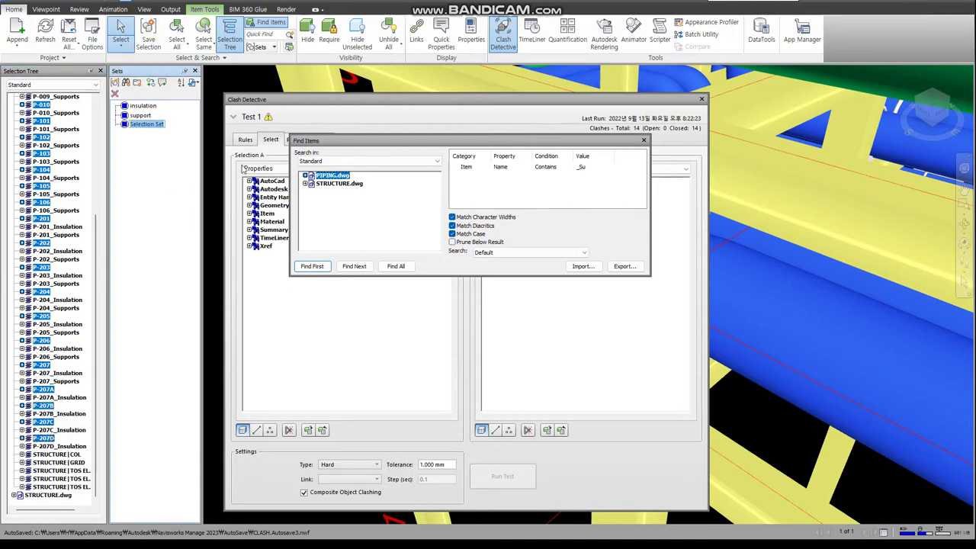
type("Piping")
key("Return")
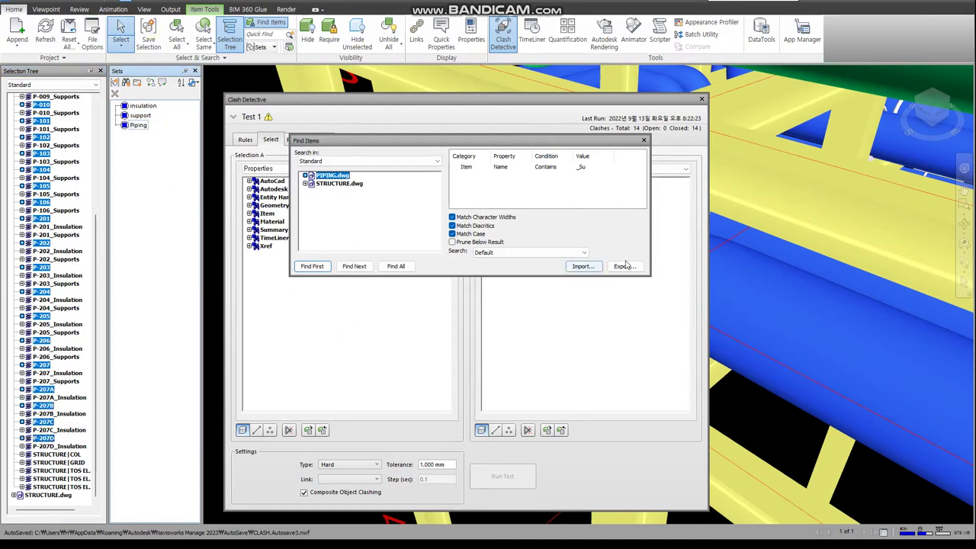
left_click(644, 140)
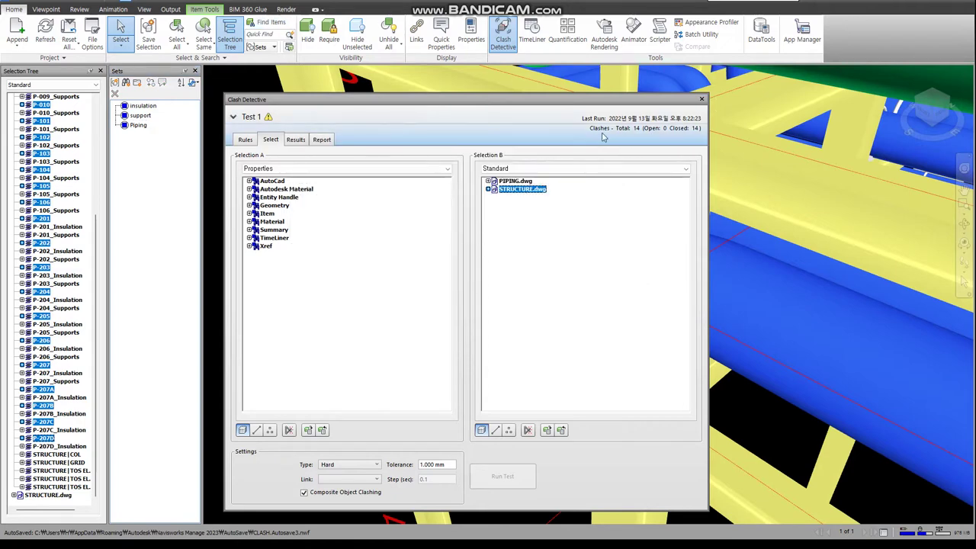
Set Selection A to the Piping set and run the test against STRUCTURE.dwg.
left_click(263, 169)
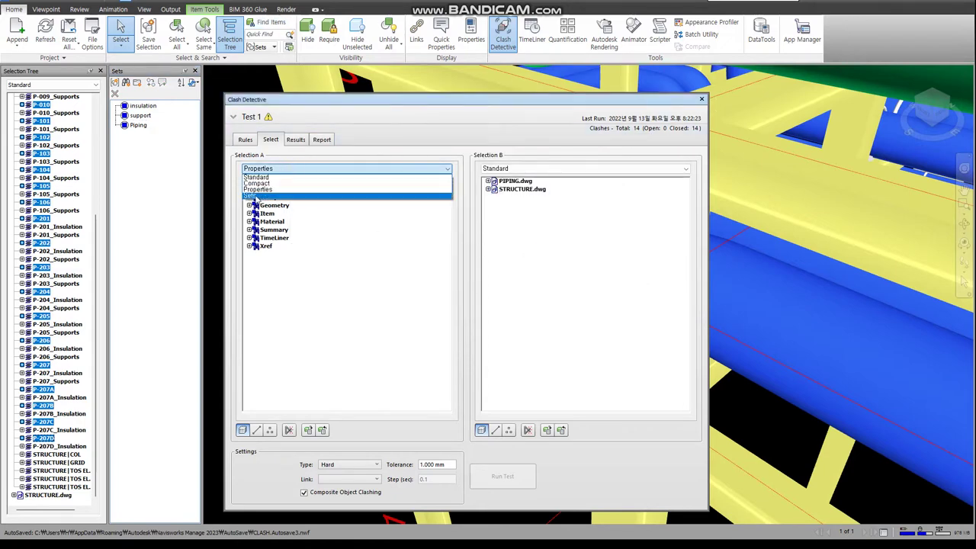
left_click(275, 195)
left_click(531, 192)
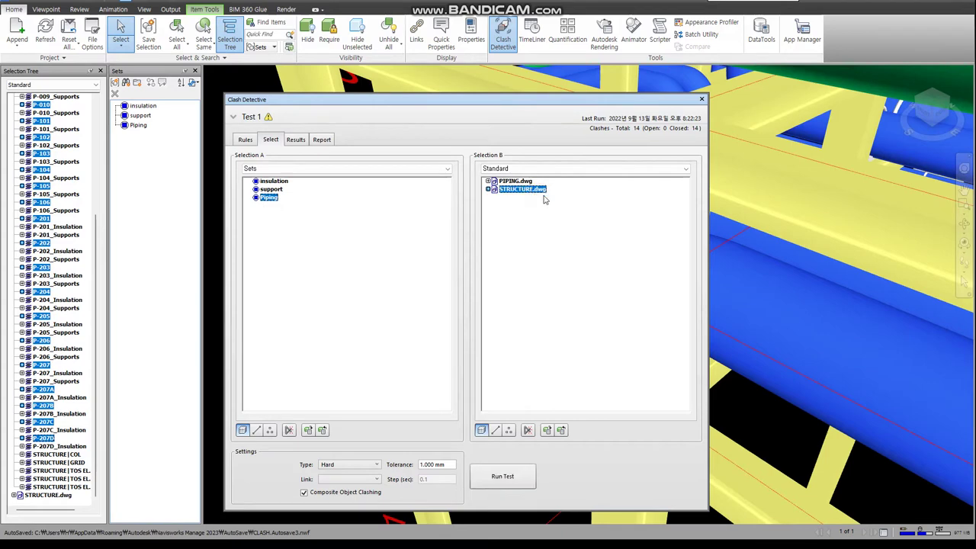
left_click(502, 476)
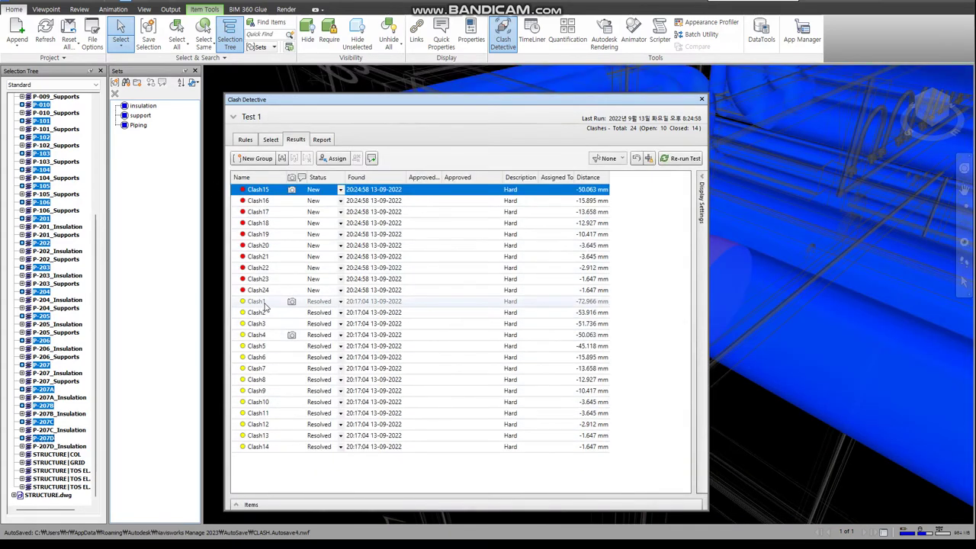
Review the 10 new hard clashes in the expanded results summary.
mouse_move(399, 102)
left_mouse_down()
mouse_move(522, 293)
mouse_move(542, 103)
left_mouse_up()
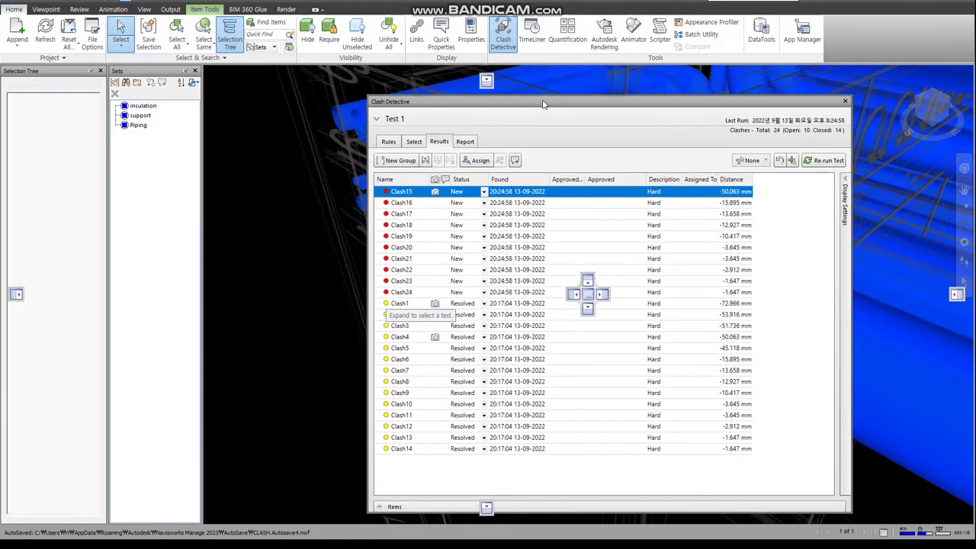
left_click(391, 116)
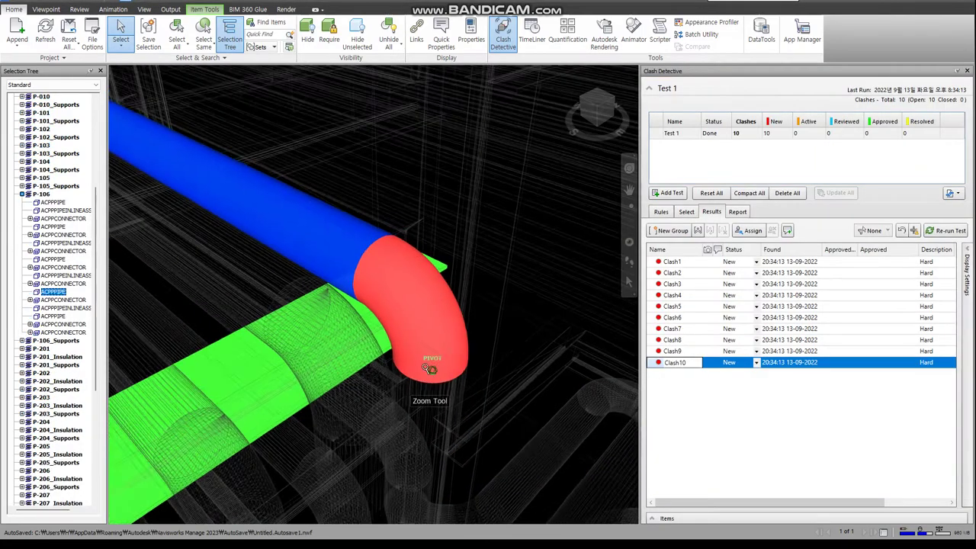
scroll(338, 382, "down", 5)
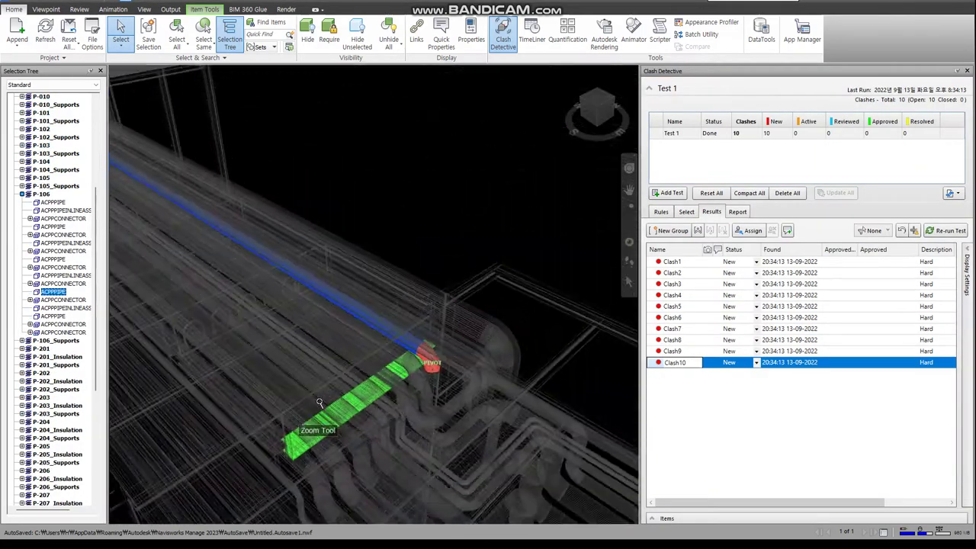
scroll(392, 368, "up", 3)
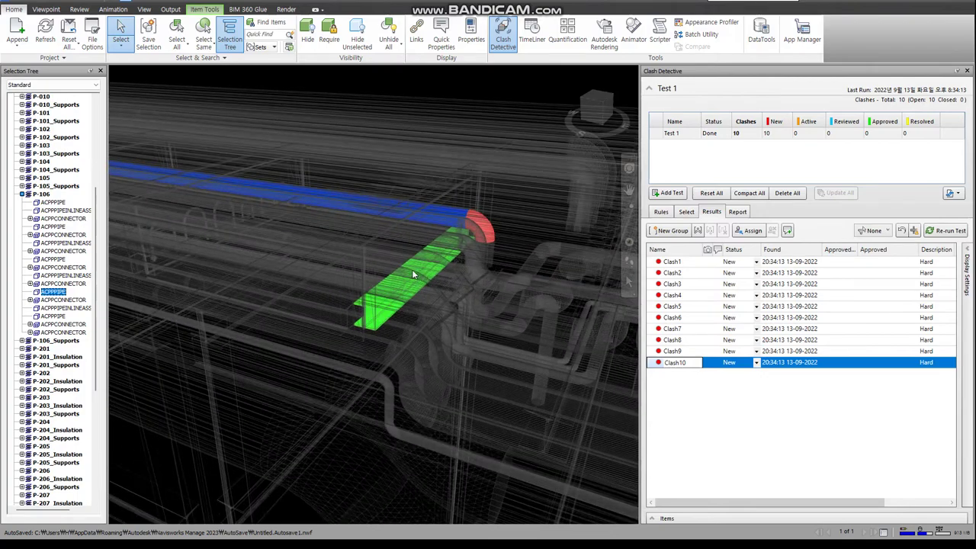
Zoom out over the shaded pipe rack, pick a structure member, and collapse and re-expand PIPING.dwg.
scroll(507, 328, "up", 3)
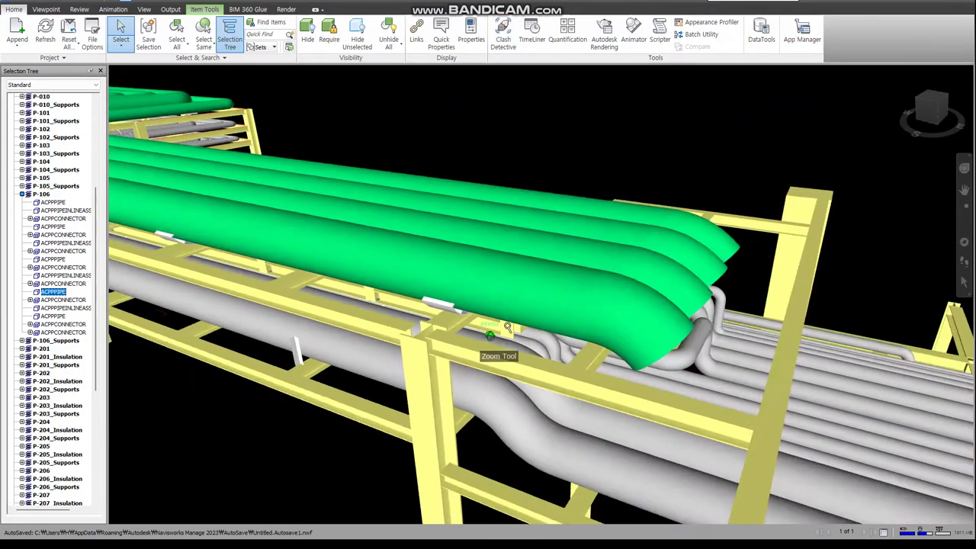
scroll(507, 328, "down", 3)
scroll(564, 381, "down", 2)
scroll(572, 259, "down", 2)
scroll(446, 275, "down", 1)
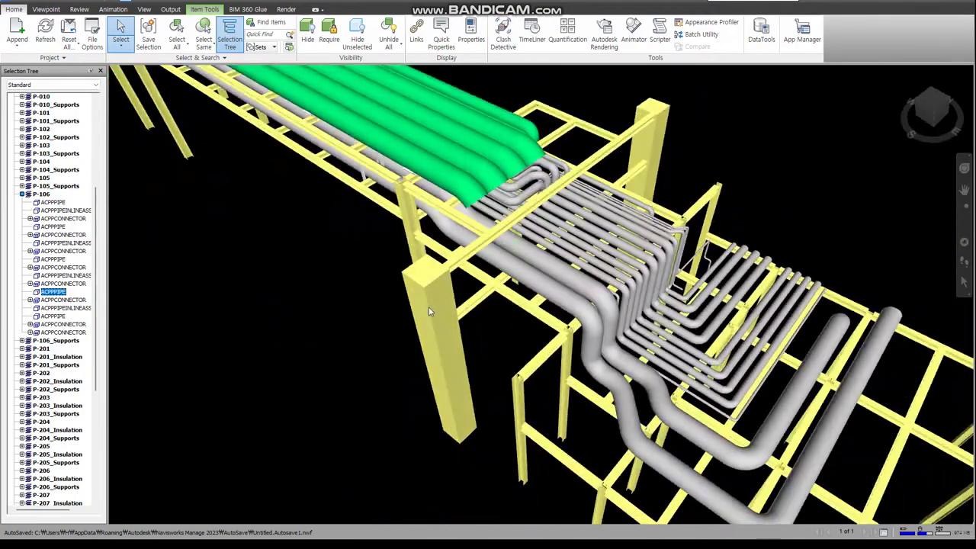
left_click(429, 311)
scroll(81, 301, "up", 10)
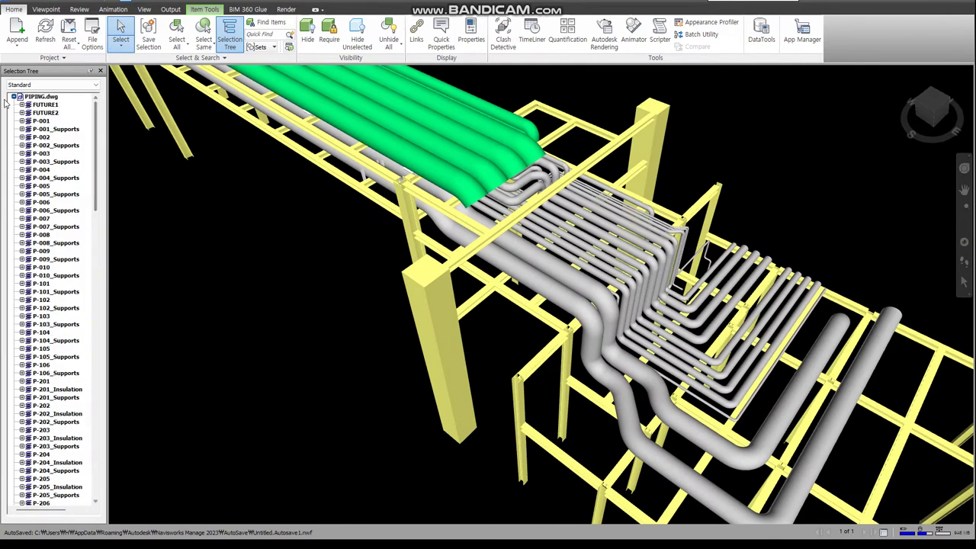
left_click(13, 97)
left_click(14, 96)
scroll(48, 305, "down", 7)
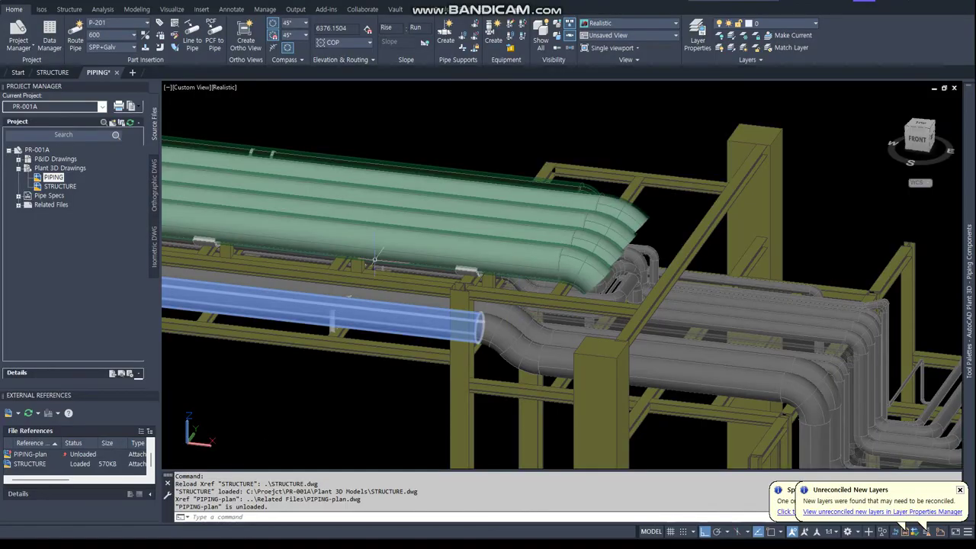
Close the STRUCTURE drawing and orbit to view the whole pipe rack.
left_click(74, 73)
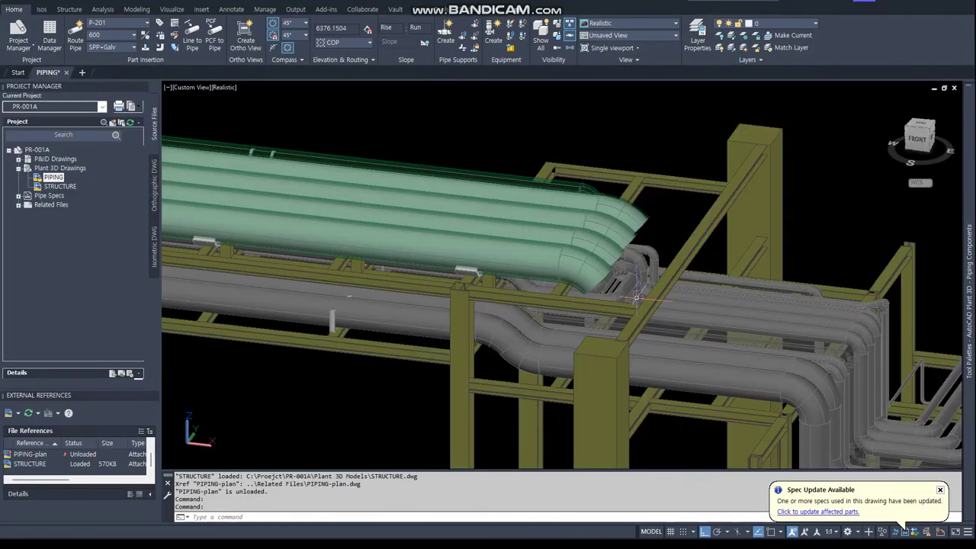
scroll(594, 307, "down", 3)
scroll(621, 294, "down", 5)
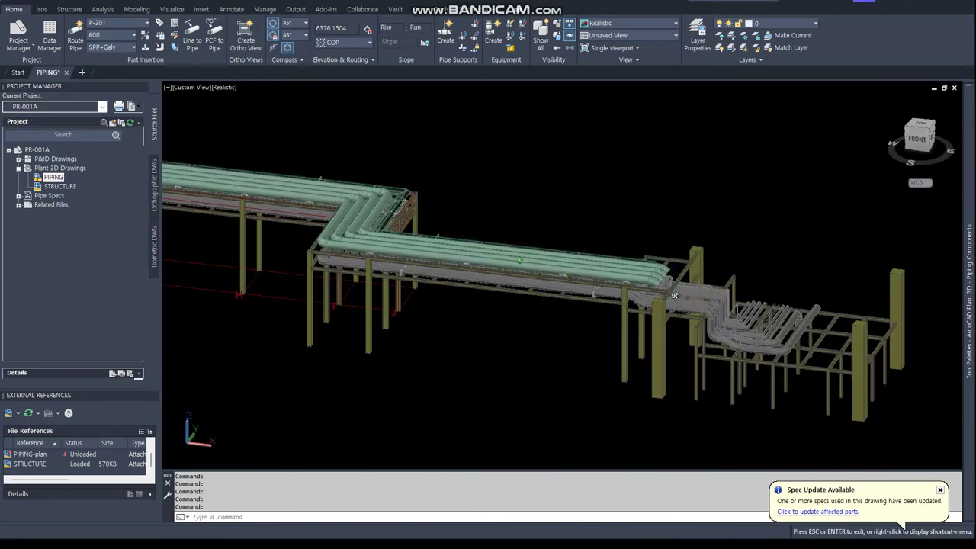
middle_click_drag(620, 294, 640, 315, "shift")
scroll(640, 315, "up", 2)
scroll(641, 315, "up", 4)
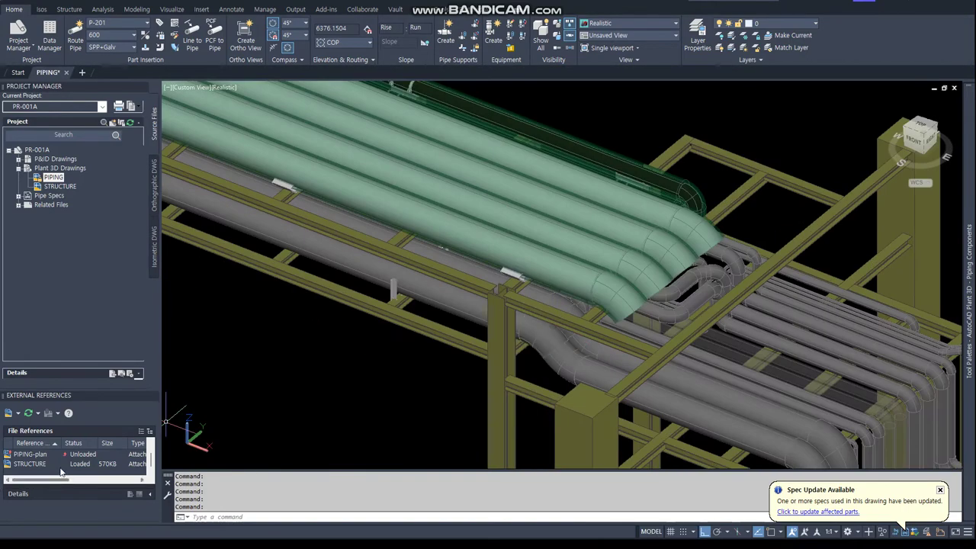
Unload the STRUCTURE external reference from the piping model.
left_click(74, 466)
right_click(74, 466)
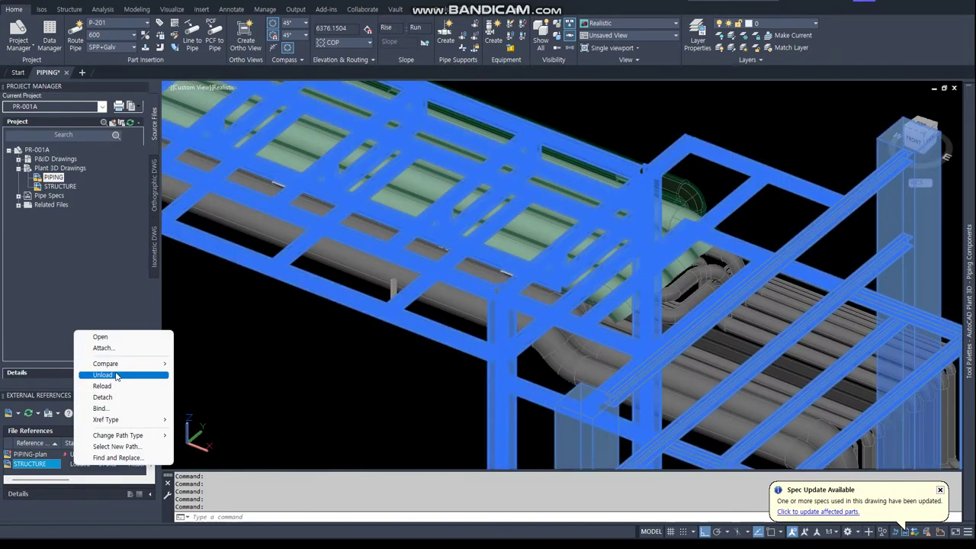
left_click(150, 377)
middle_click_drag(462, 372, 314, 379)
scroll(547, 354, "up", 2)
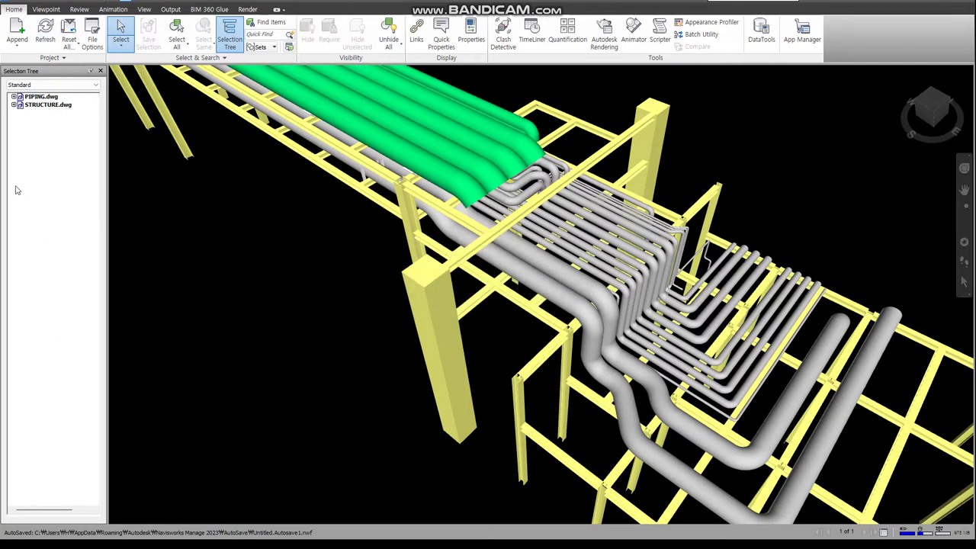
Reopen Test 1's results, now showing 10 Old clashes, and inspect Clash2.
left_click(12, 101)
scroll(51, 487, "down", 1)
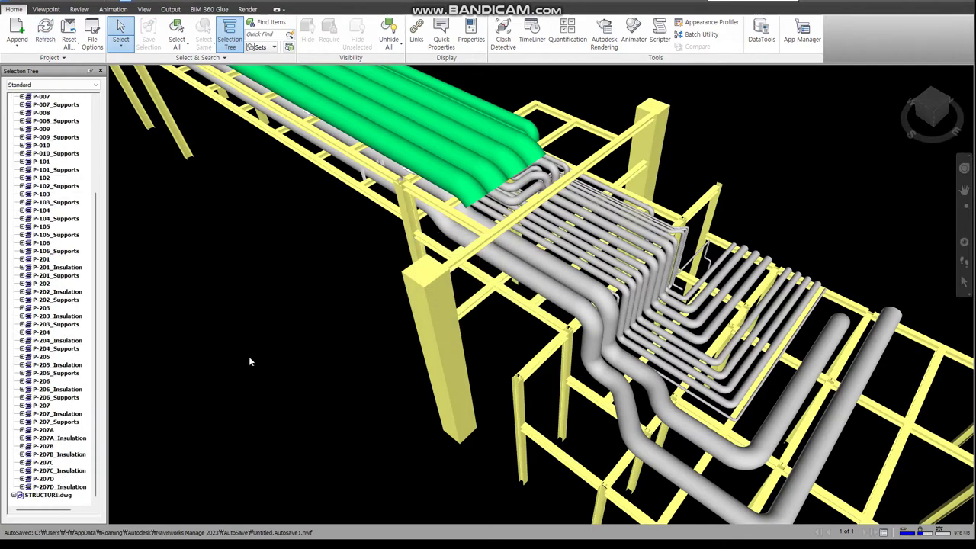
left_click(503, 38)
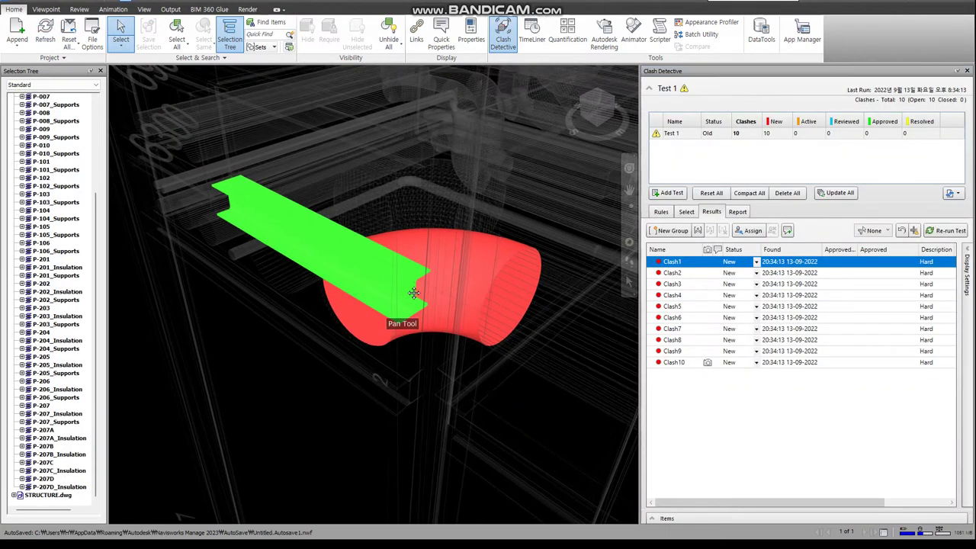
left_click(681, 272)
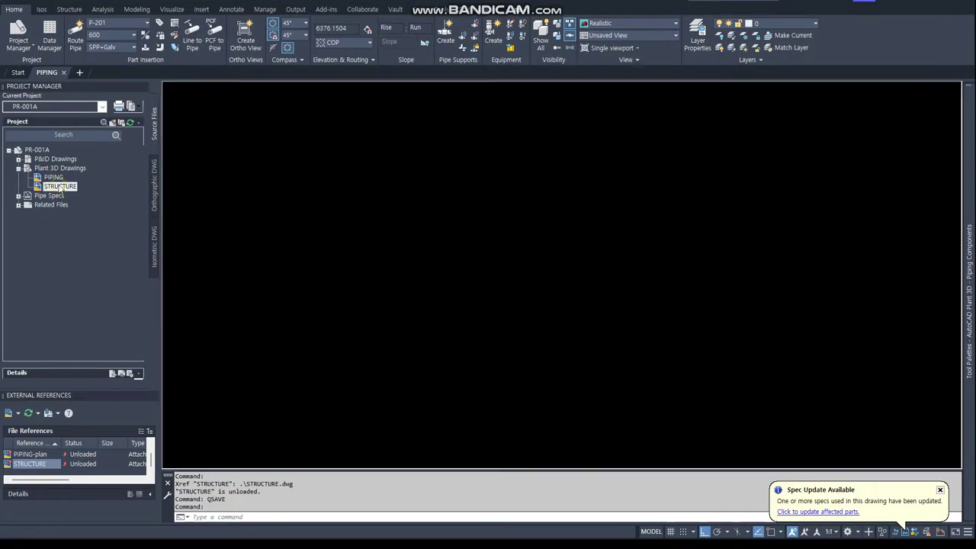
Delete the clashing H-shaped beam at the pipe rack in STRUCTURE.
scroll(587, 348, "down", 5)
mouse_move(587, 348)
middle_mouse_down("shift")
mouse_move(513, 356)
mouse_move(531, 236)
middle_mouse_up("shift")
scroll(531, 236, "up", 5)
scroll(531, 244, "up", 5)
left_click(532, 270)
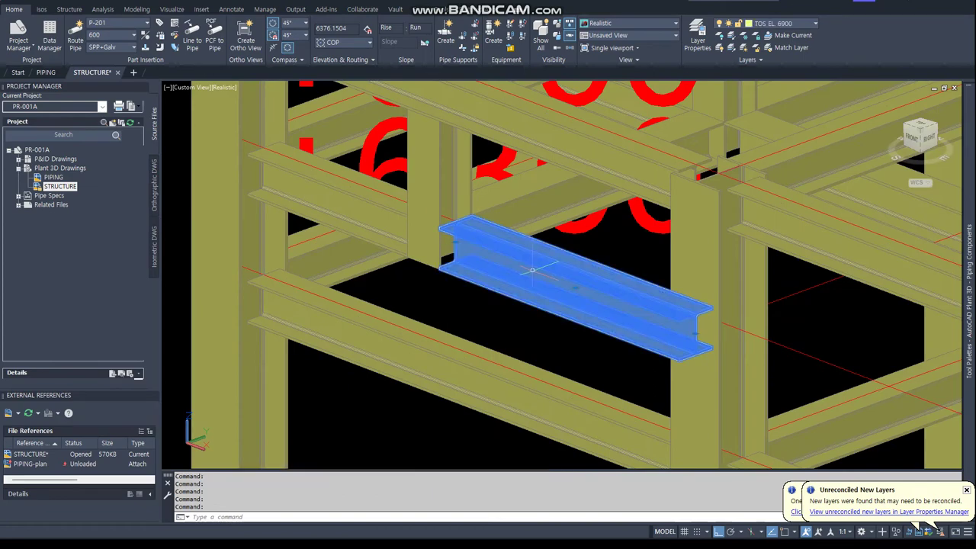
key("Delete")
Save the STRUCTURE drawing with QSAVE and return to Navisworks.
scroll(523, 272, "down", 8)
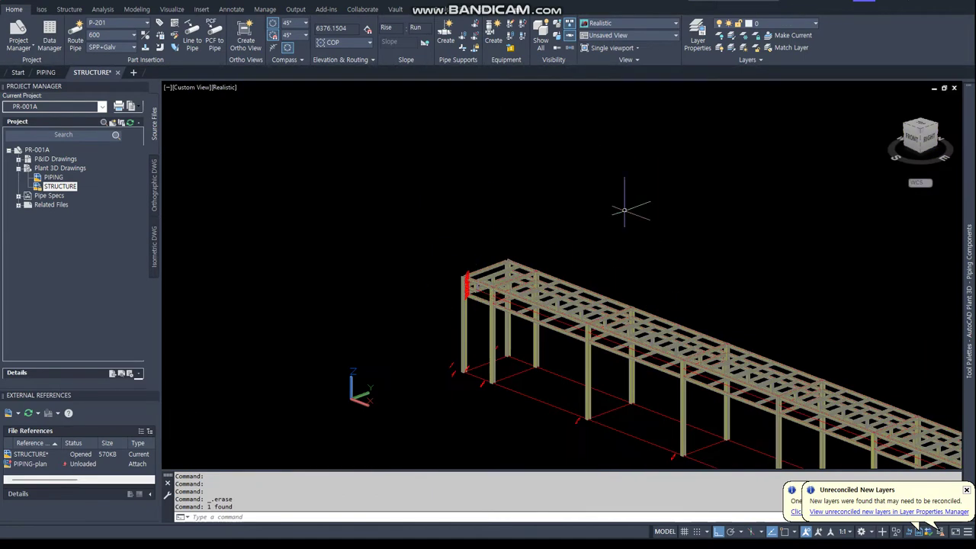
scroll(503, 334, "up", 3)
type("qsave")
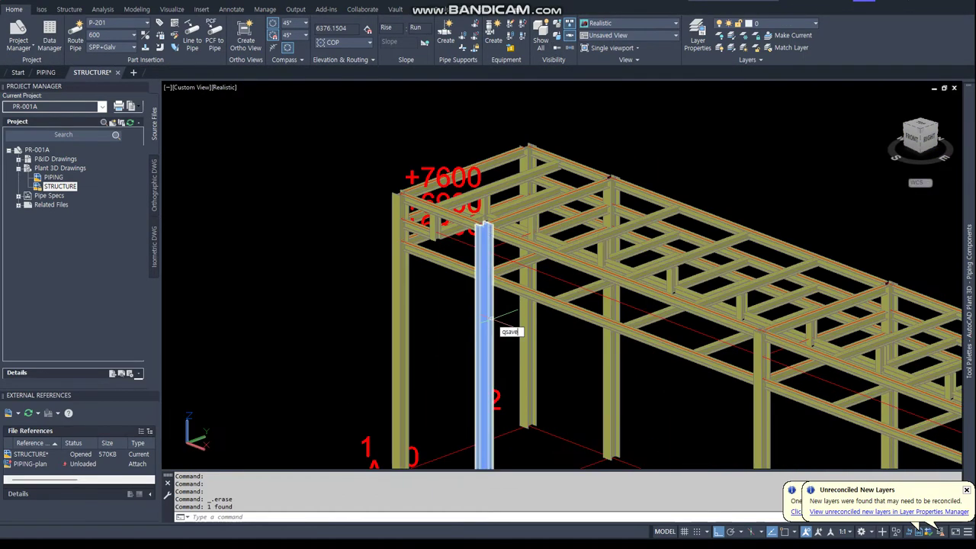
key("Return")
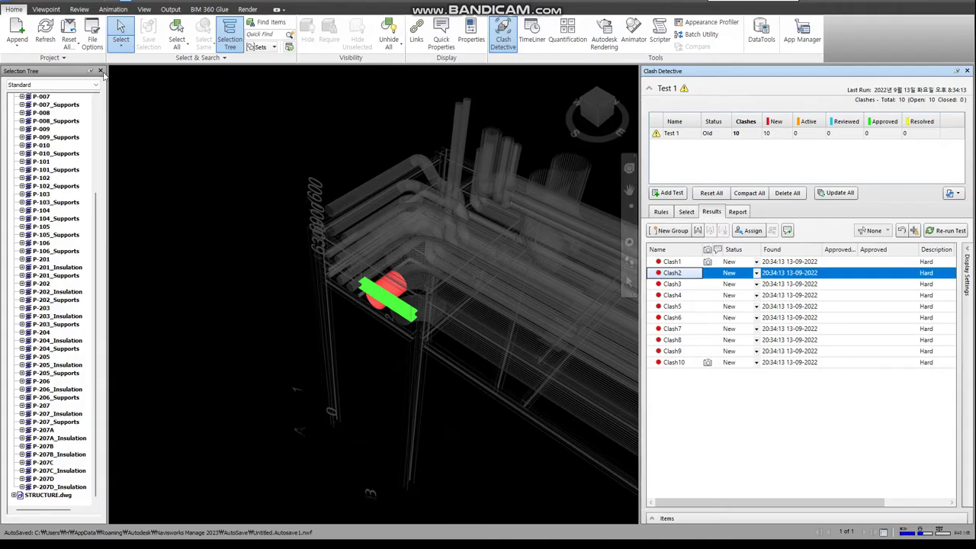
left_click(45, 34)
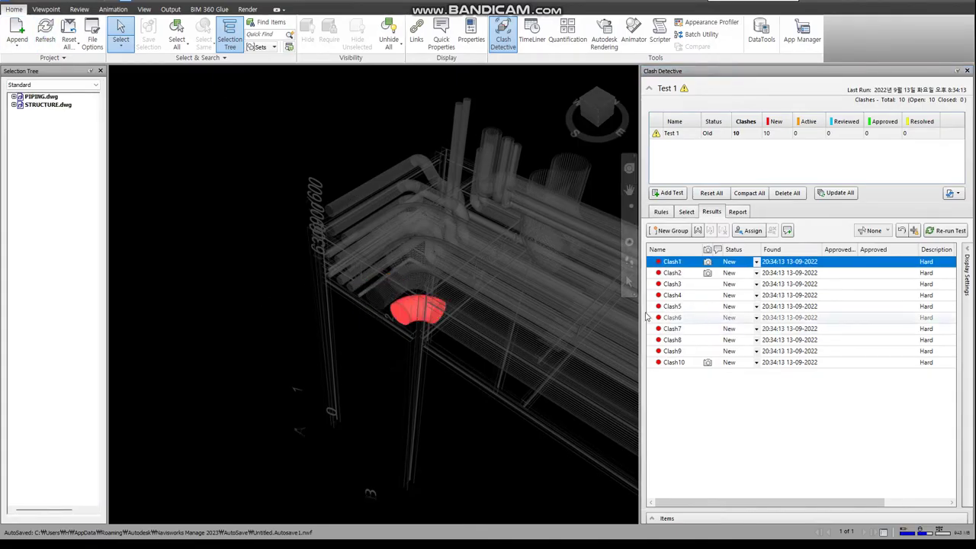
Re-run Test 1 and step through the active clashes from Clash4 to Clash10.
middle_click_drag(369, 301, 375, 287, "shift")
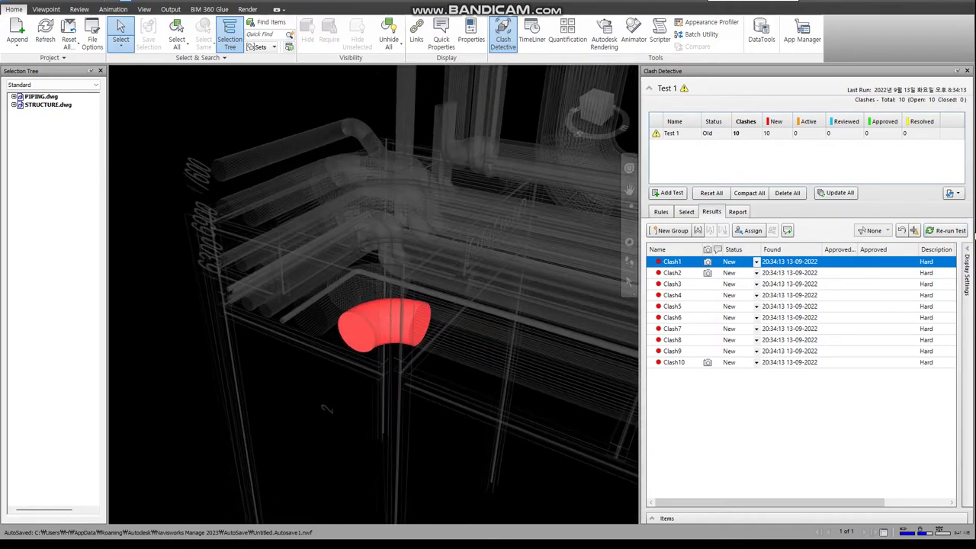
left_click(948, 230)
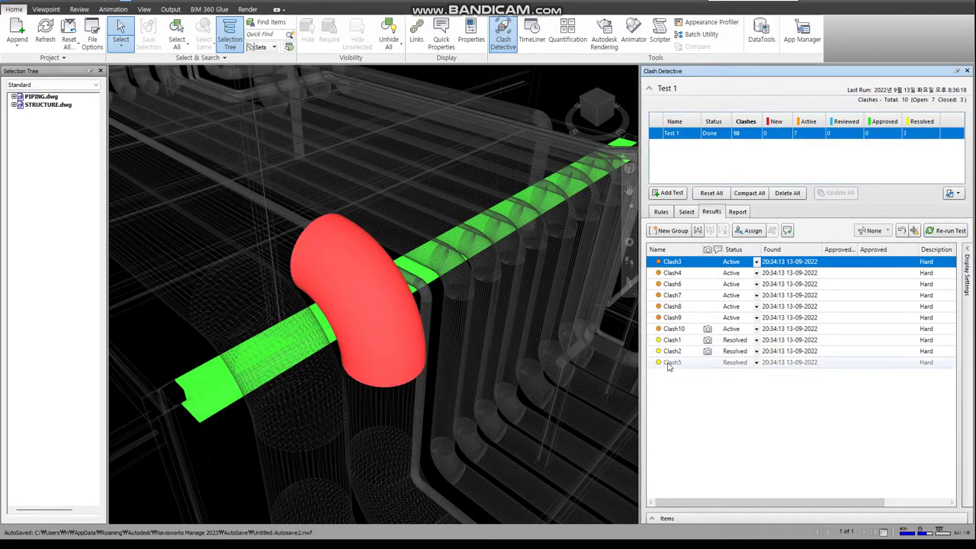
left_click(672, 272)
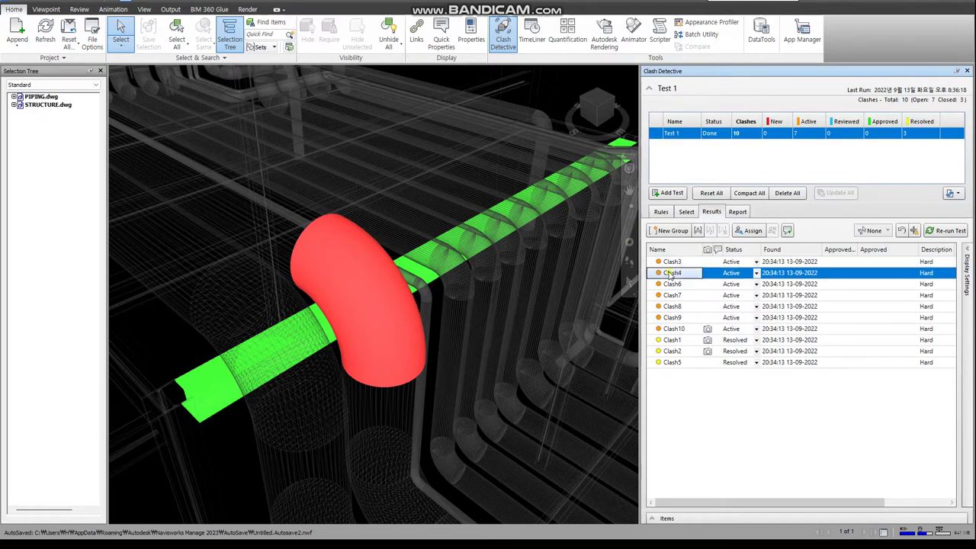
left_click(672, 284)
left_click(672, 295)
left_click(672, 305)
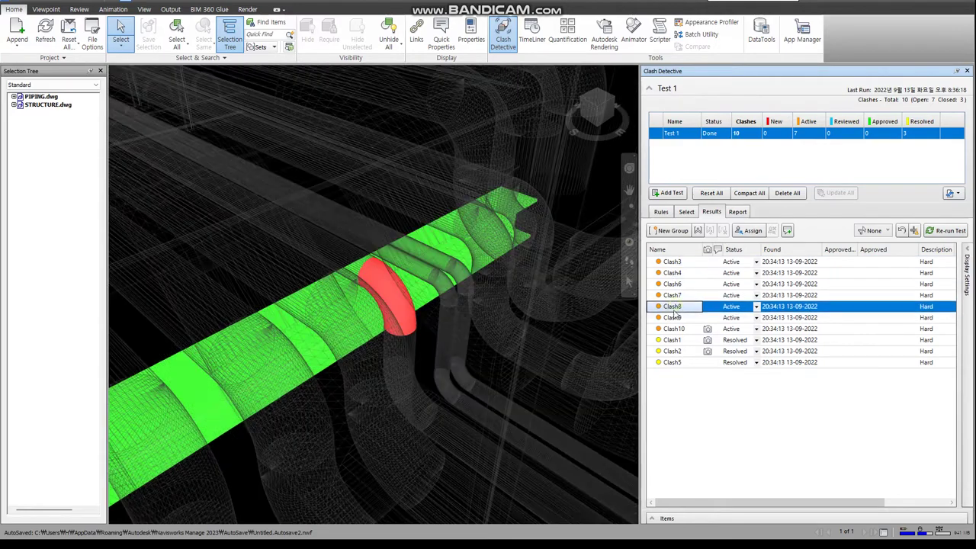
left_click(673, 317)
left_click(672, 328)
Zoom in on Clash3's red elbow in the 3D view.
left_click(672, 262)
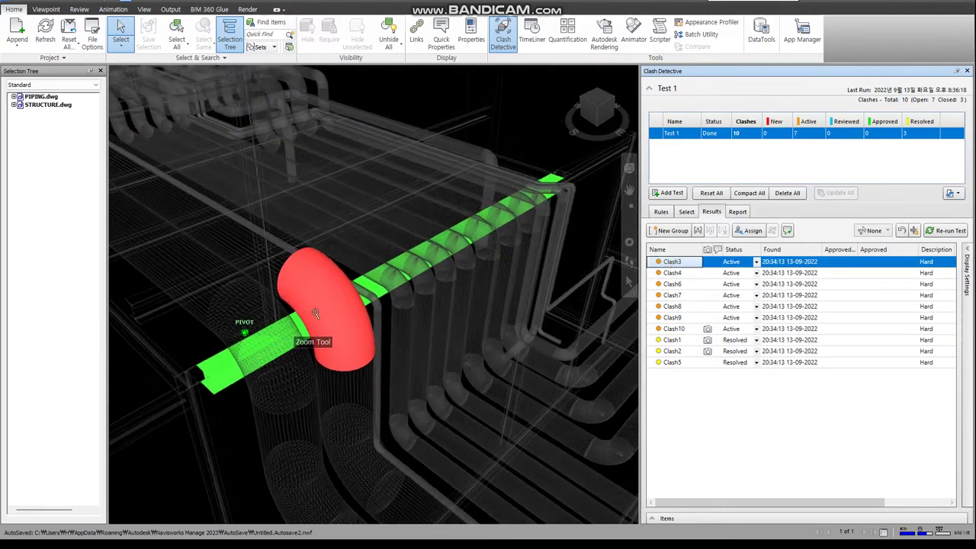
scroll(351, 361, "down", 5)
scroll(351, 361, "down", 3)
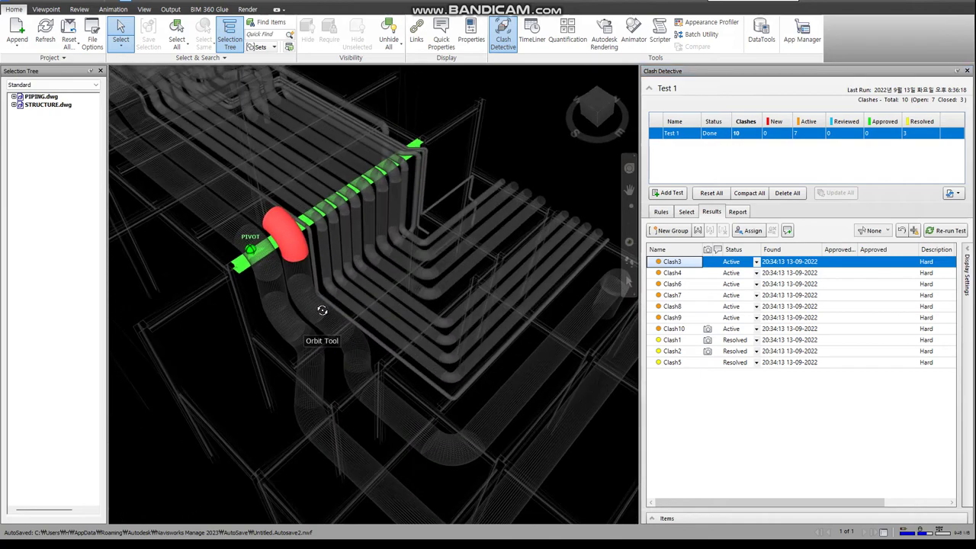
scroll(312, 297, "up", 3)
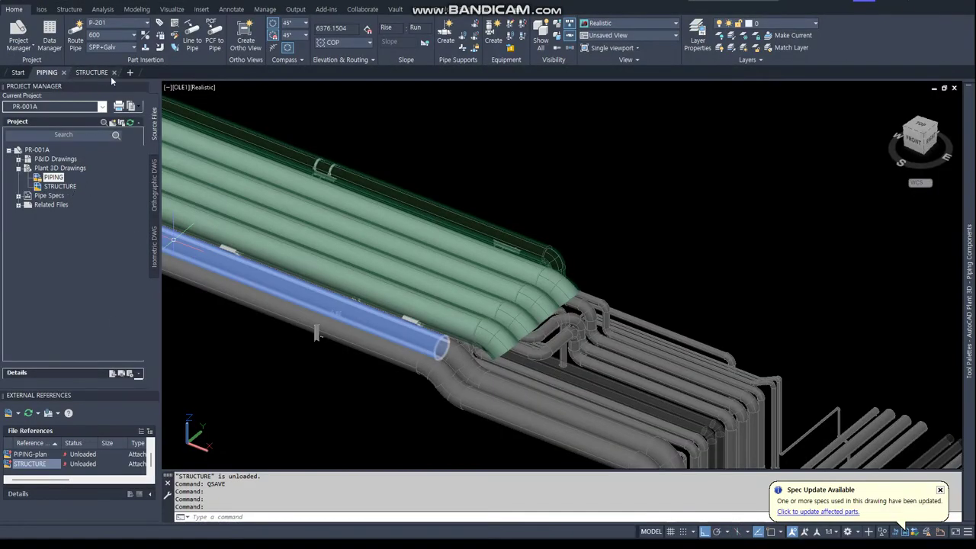
Close the STRUCTURE drawing and reload the STRUCTURE xref into PIPING.
left_click(114, 73)
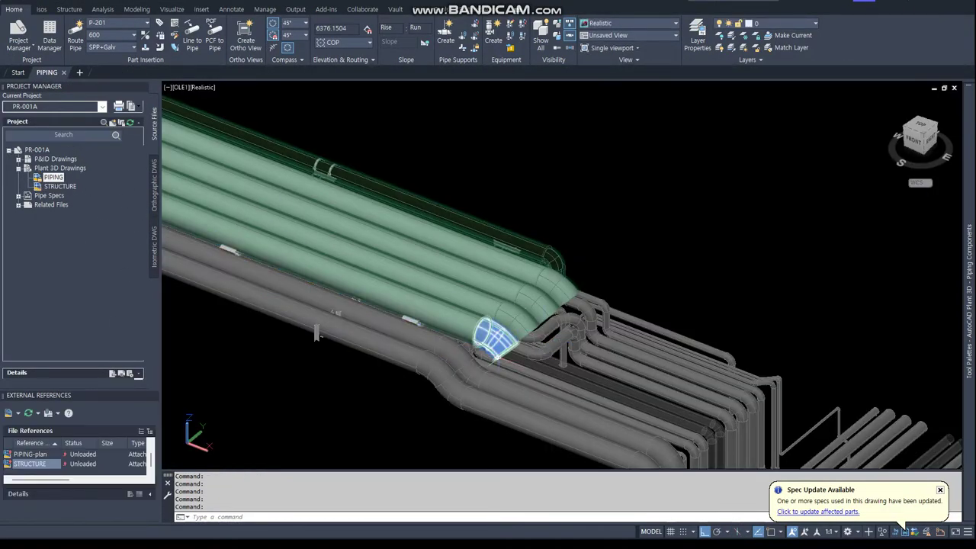
scroll(519, 228, "down", 4)
right_click(78, 468)
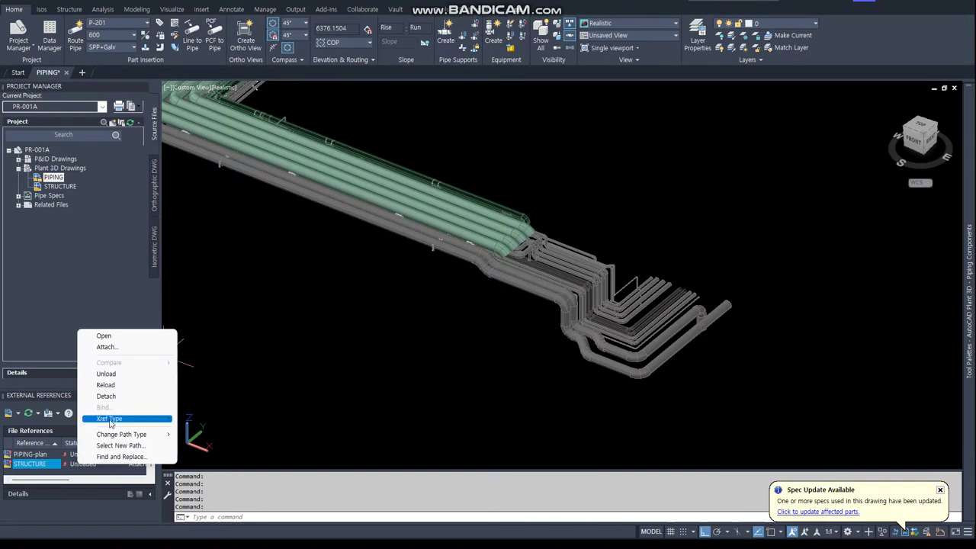
left_click(106, 388)
scroll(510, 266, "up", 4)
Isolate the pipe run whose elbow clashes with the steel.
middle_click_drag(510, 266, 164, 413, "shift")
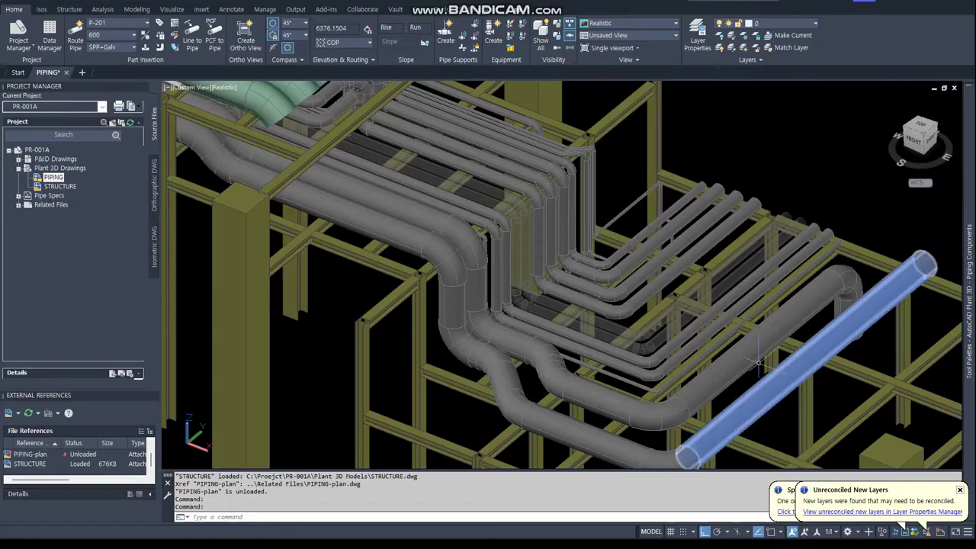
middle_click_drag(488, 251, 538, 290, "shift")
scroll(539, 291, "up", 3)
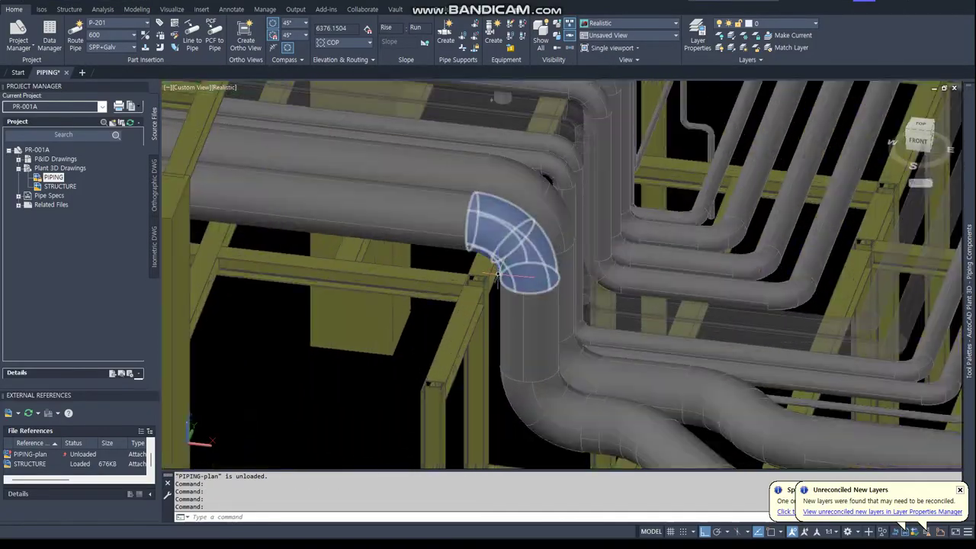
left_click(534, 297)
right_click(567, 304)
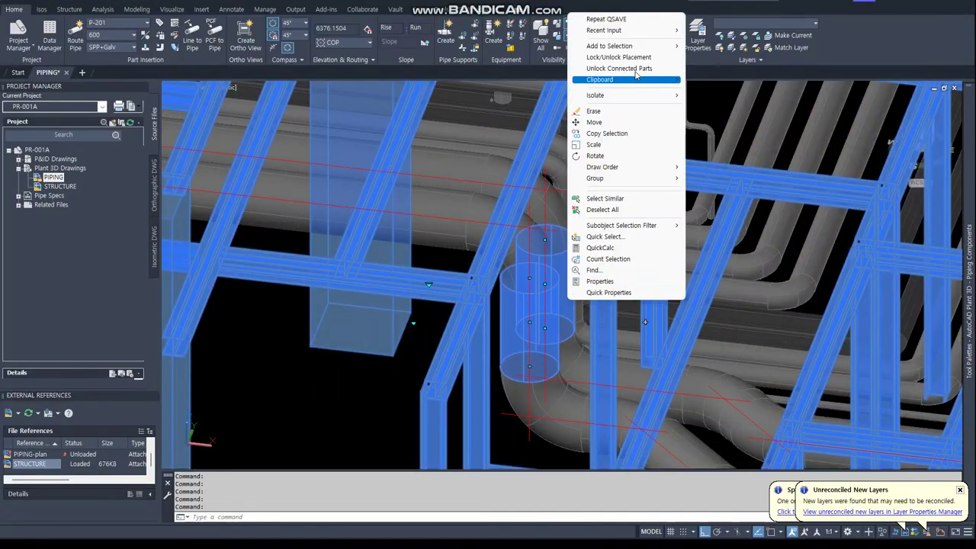
left_click(693, 80)
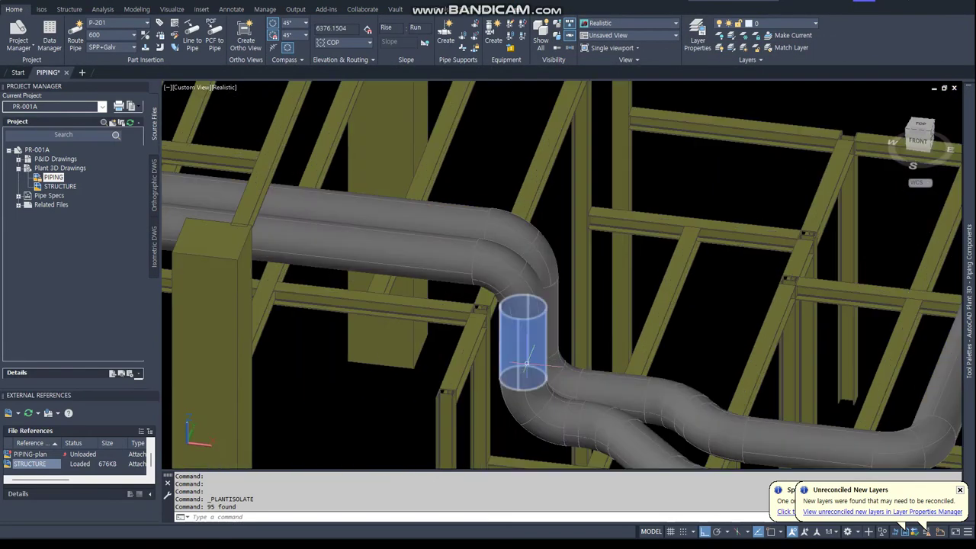
type("plan")
Switch to plan view with the 2D Wireframe visual style.
key("Return")
key("Return")
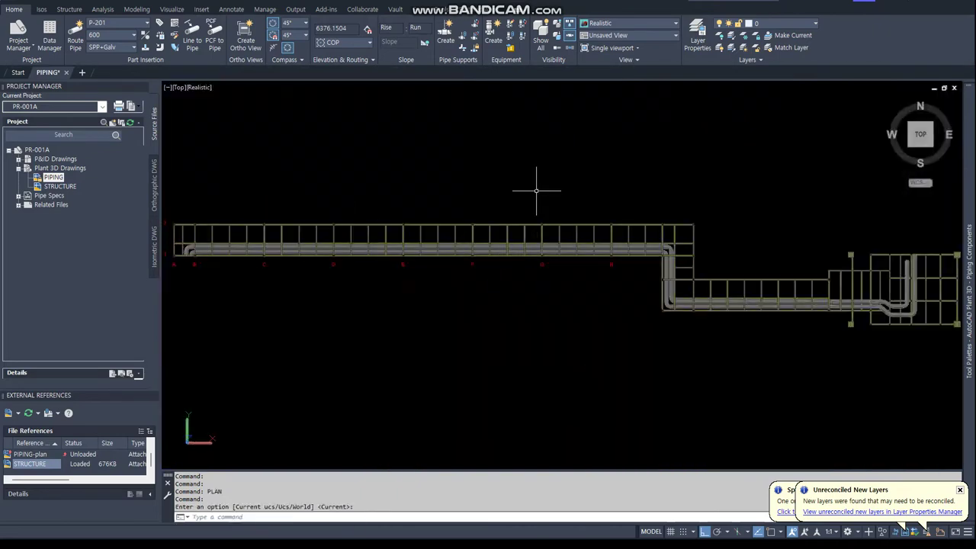
type("vs")
key("Return")
type("2")
key("Return")
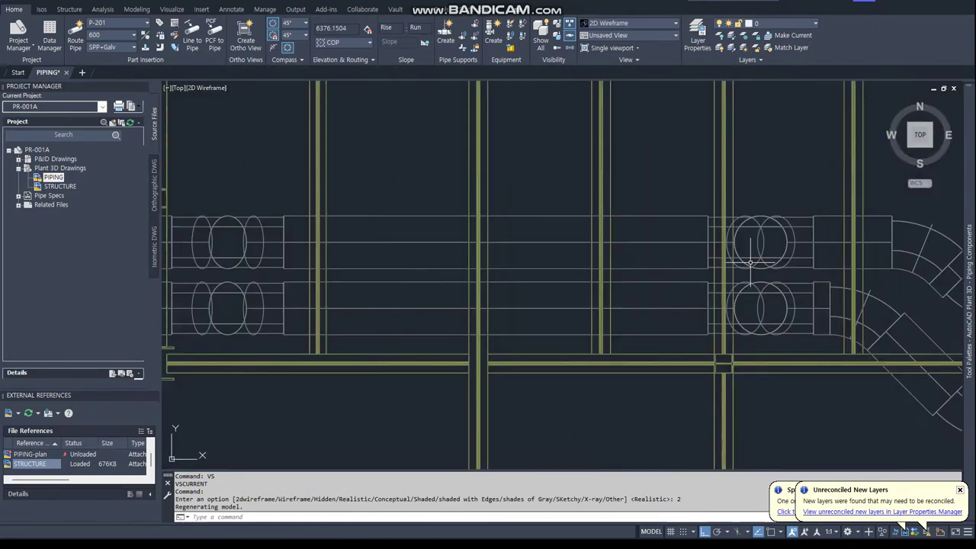
scroll(342, 161, "up", 3)
scroll(341, 161, "down", 2)
Window-select the two clashing pipe sections and move them 350 units east.
type("m")
key("Return")
type("w")
key("Return")
left_click(273, 119)
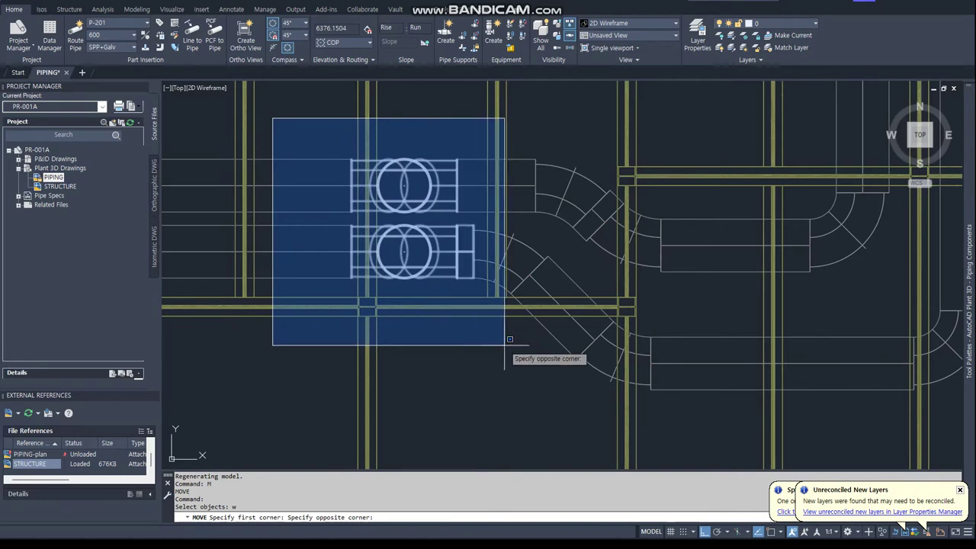
left_click(715, 446)
left_click(426, 366)
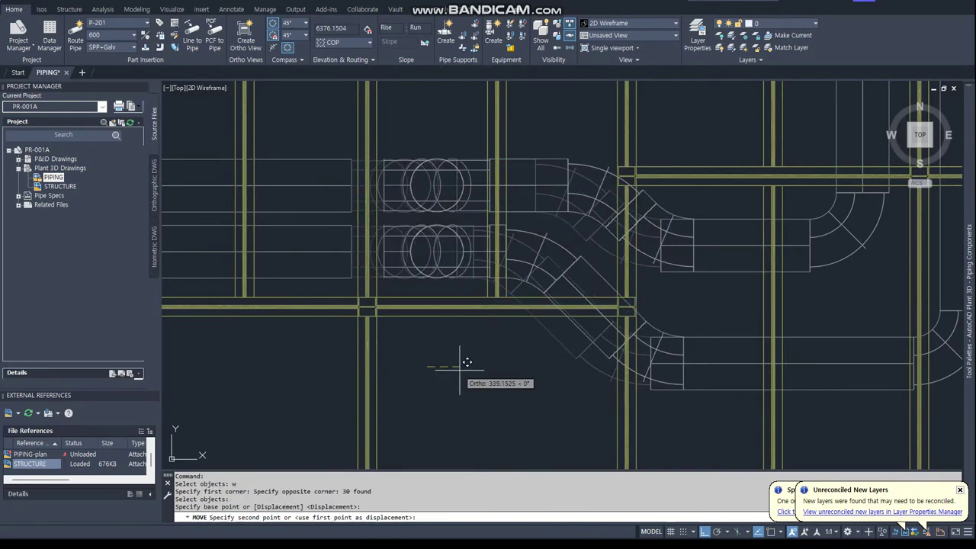
type("350")
key("Return")
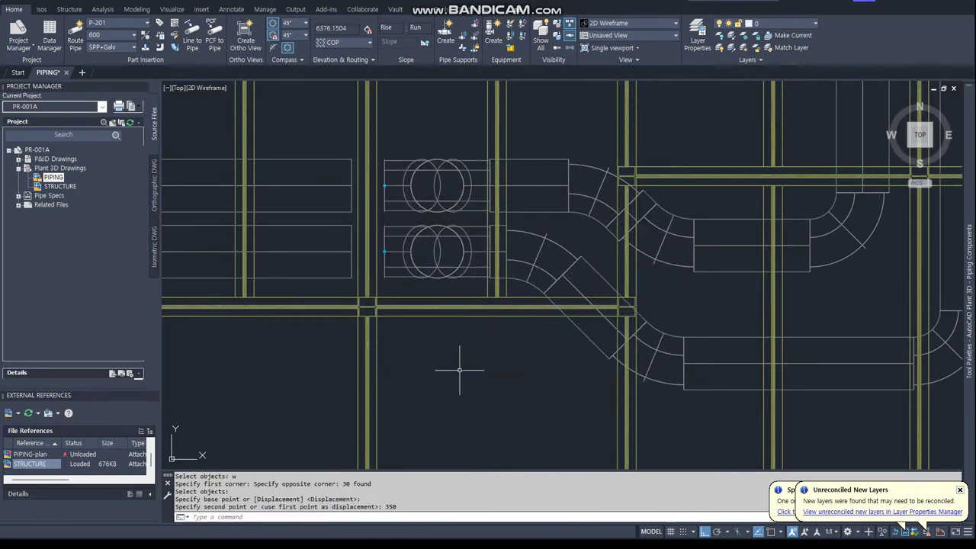
Attempt a pipe extension with a node snap, then cancel it.
left_click(378, 184)
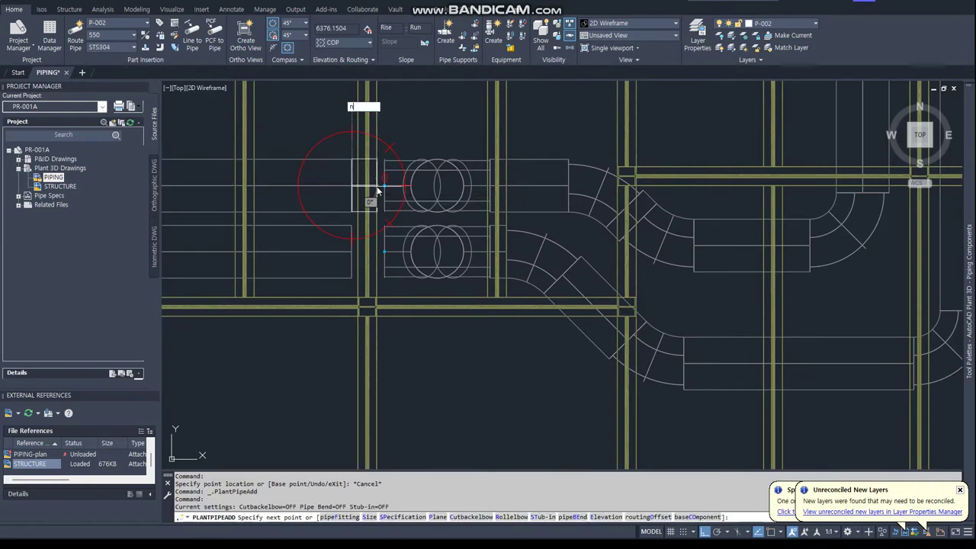
type("nod")
key("Return")
key("Escape")
left_click(346, 227)
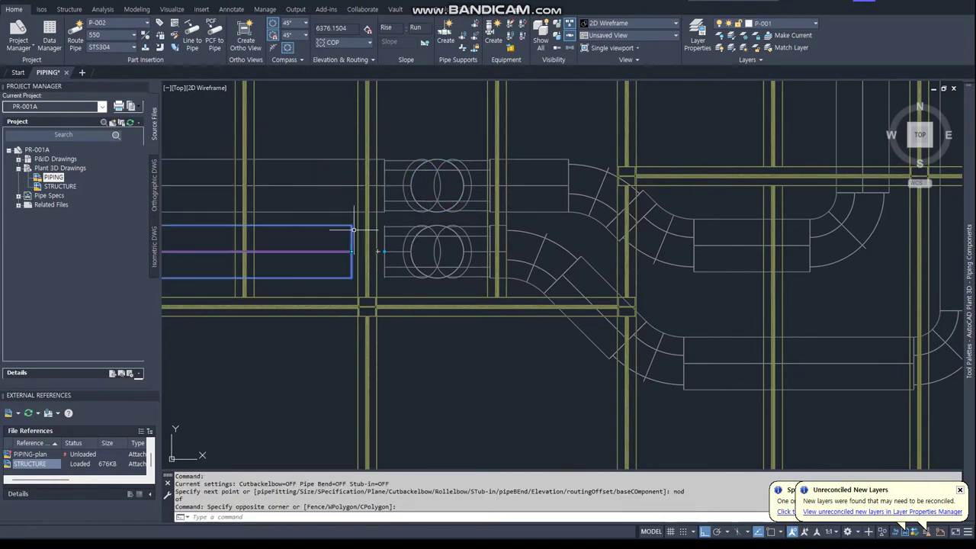
left_click(352, 241)
key("Return")
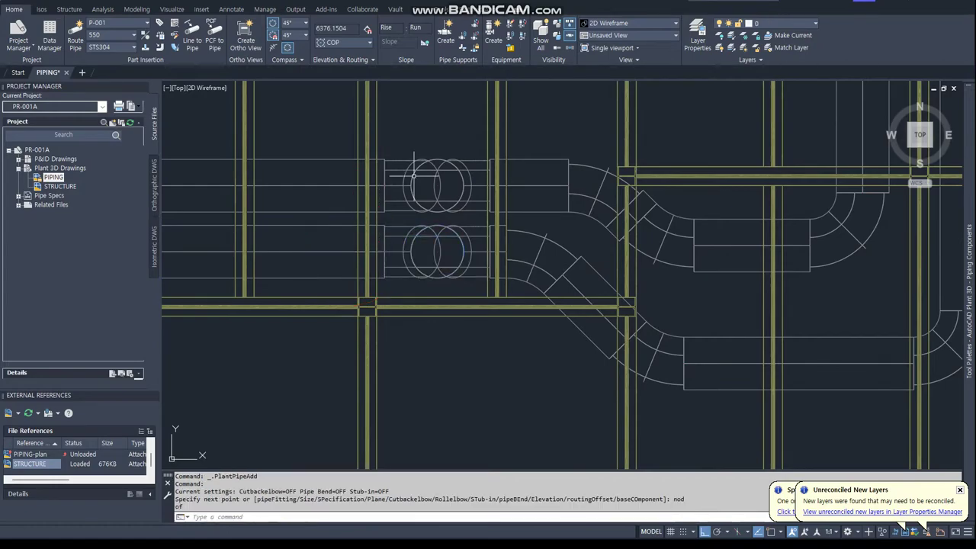
Show all hidden plant objects and switch to Realistic shading.
left_click(543, 33)
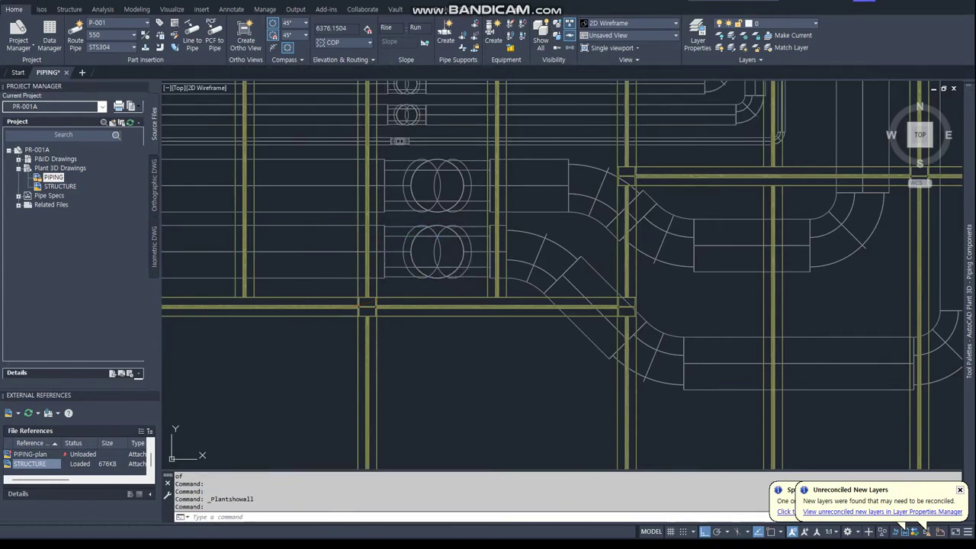
scroll(446, 285, "down", 5)
key("Return")
Unload the STRUCTURE xref, save PIPING, and refresh the models in Navisworks.
type("r")
key("Return")
scroll(436, 283, "up", 5)
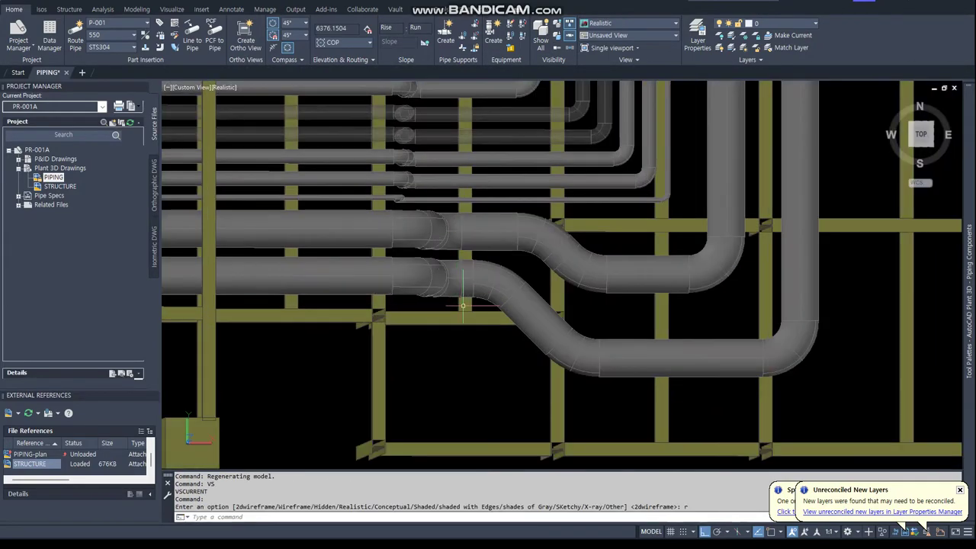
mouse_move(436, 283)
middle_mouse_down("shift")
mouse_move(340, 185)
mouse_move(348, 168)
mouse_move(309, 265)
middle_mouse_up("shift")
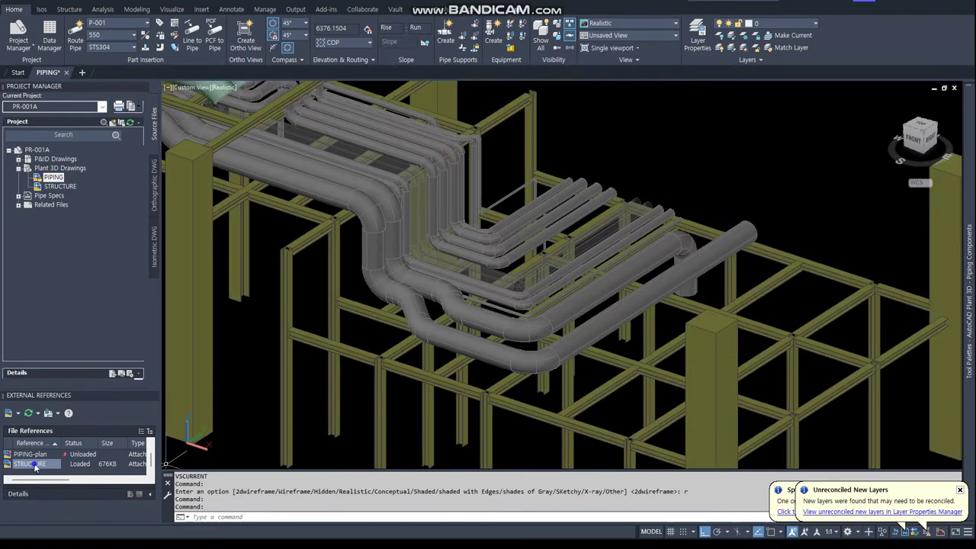
right_click(35, 467)
left_click(64, 374)
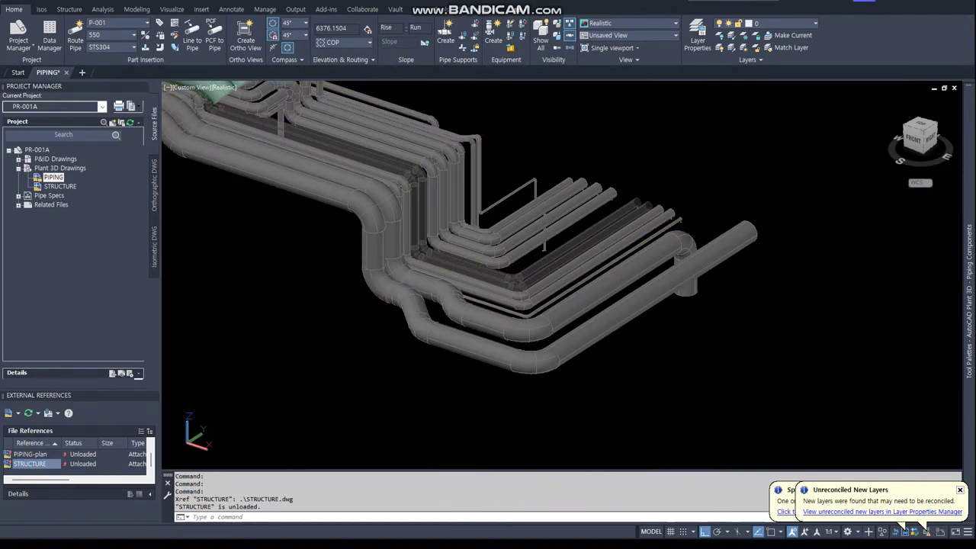
key("ctrl+s")
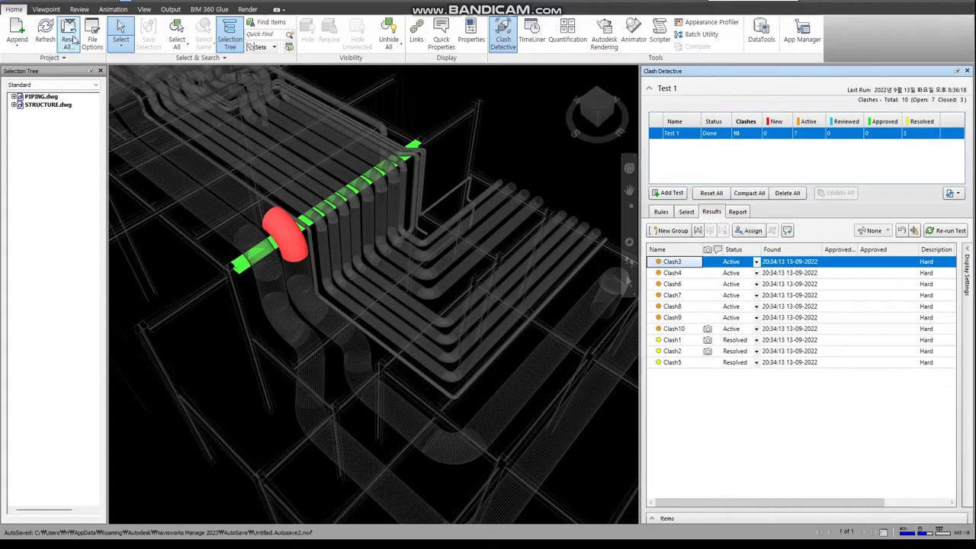
left_click(45, 35)
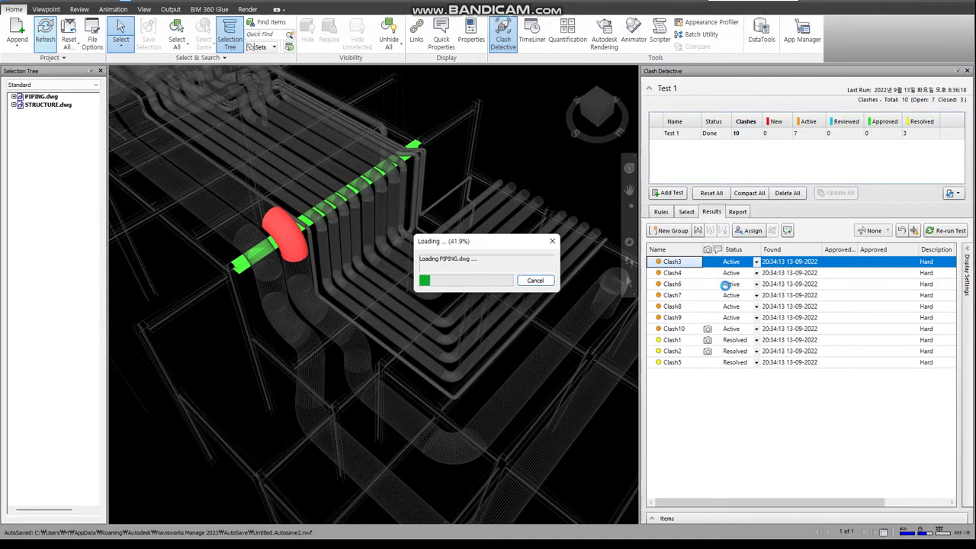
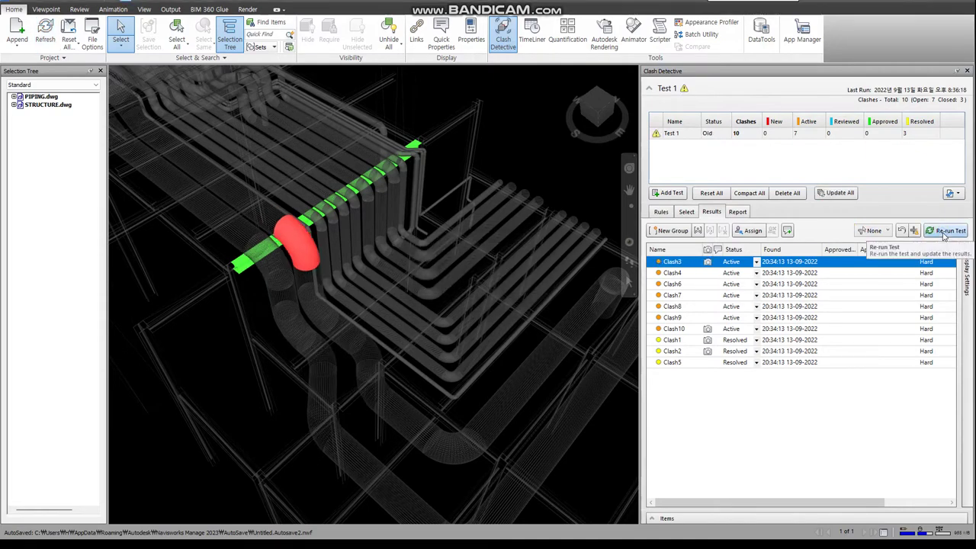
Re-run Test 1 for 5 active and 5 resolved clashes, then orbit to inspect the remaining clash.
left_click(945, 230)
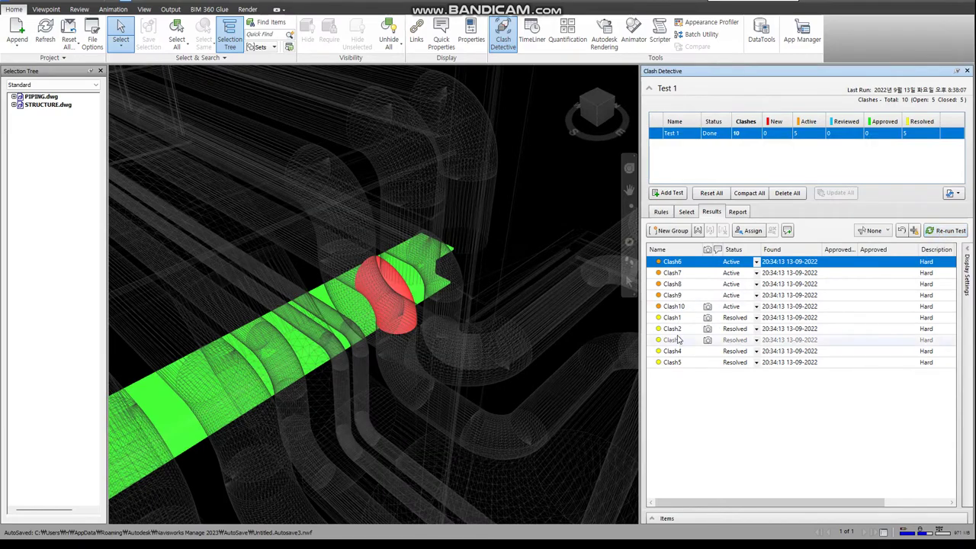
scroll(385, 316, "down", 2)
scroll(386, 315, "down", 2)
scroll(386, 316, "down", 2)
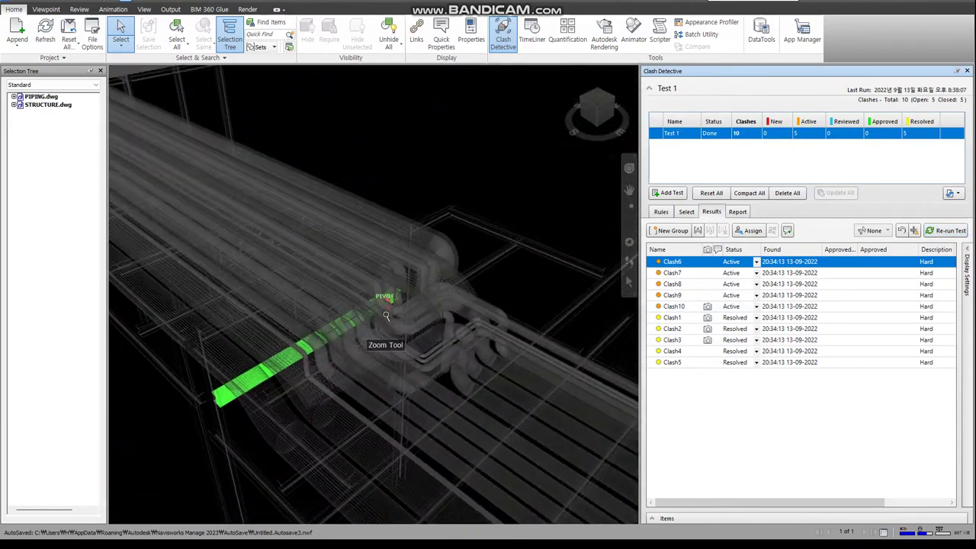
mouse_move(385, 316)
middle_mouse_down("shift")
mouse_move(137, 259)
mouse_move(190, 283)
mouse_move(183, 288)
middle_mouse_up("shift")
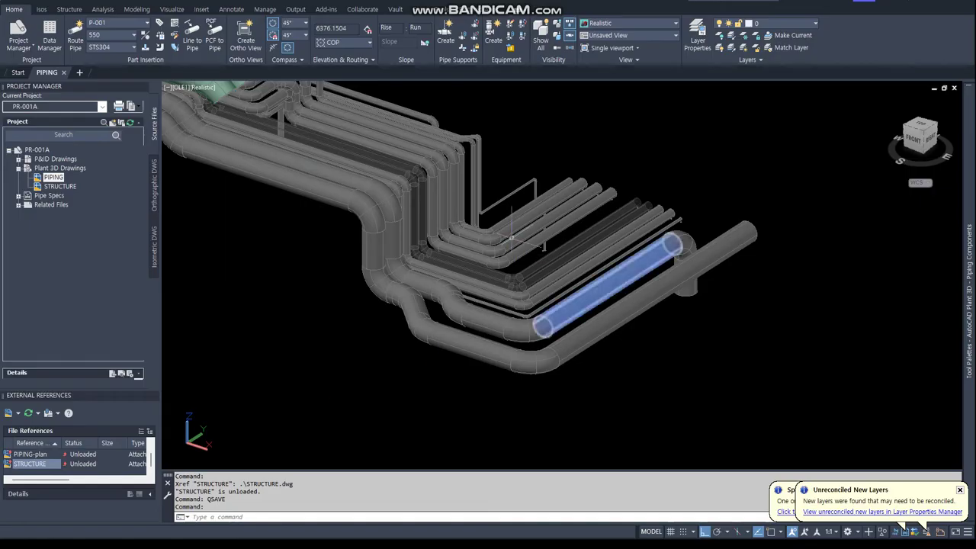
middle_click_drag(610, 283, 375, 260, "shift")
Reload the STRUCTURE external reference into the PIPING drawing.
scroll(375, 260, "up", 3)
scroll(457, 174, "up", 3)
scroll(512, 191, "up", 2)
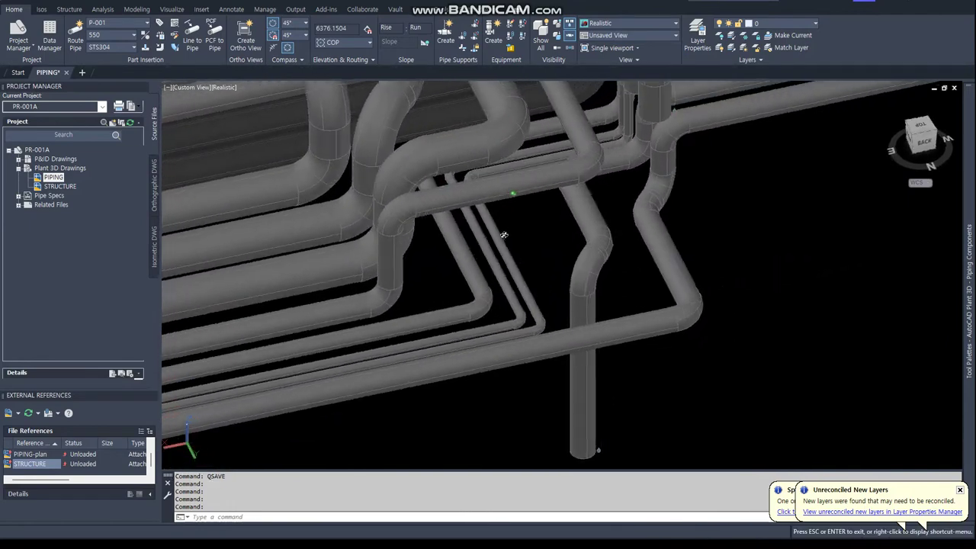
scroll(260, 406, "up", 2)
right_click(53, 463)
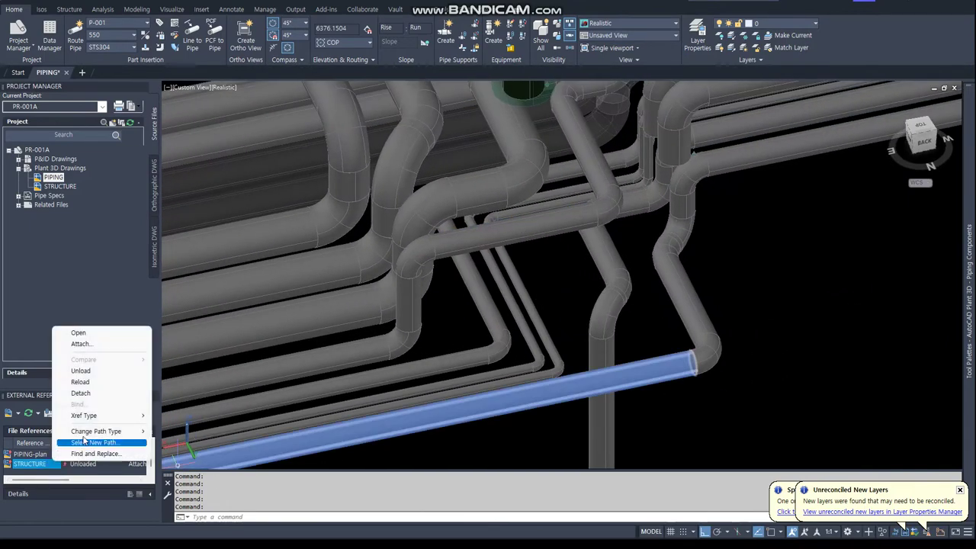
left_click(80, 381)
Select the clashing elbow and steel, add its connected line number, and isolate them (103 objects).
mouse_move(578, 327)
middle_mouse_down("shift")
mouse_move(520, 306)
mouse_move(564, 289)
middle_mouse_up("shift")
scroll(580, 244, "up", 2)
left_click(598, 229)
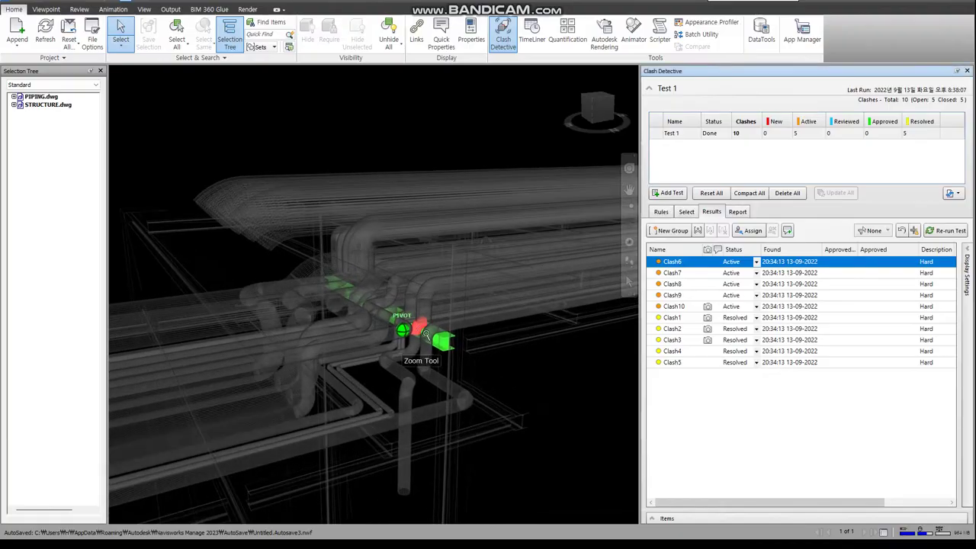
mouse_move(427, 339)
left_mouse_down()
mouse_move(463, 370)
mouse_move(473, 463)
mouse_move(523, 446)
mouse_move(479, 465)
mouse_move(471, 396)
left_mouse_up()
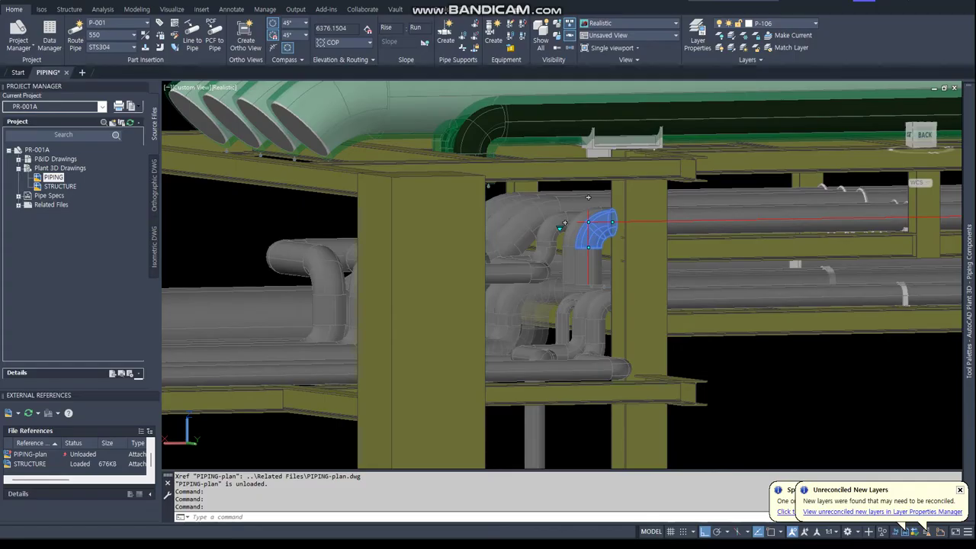
key("Escape")
key("Escape")
scroll(600, 288, "up", 5)
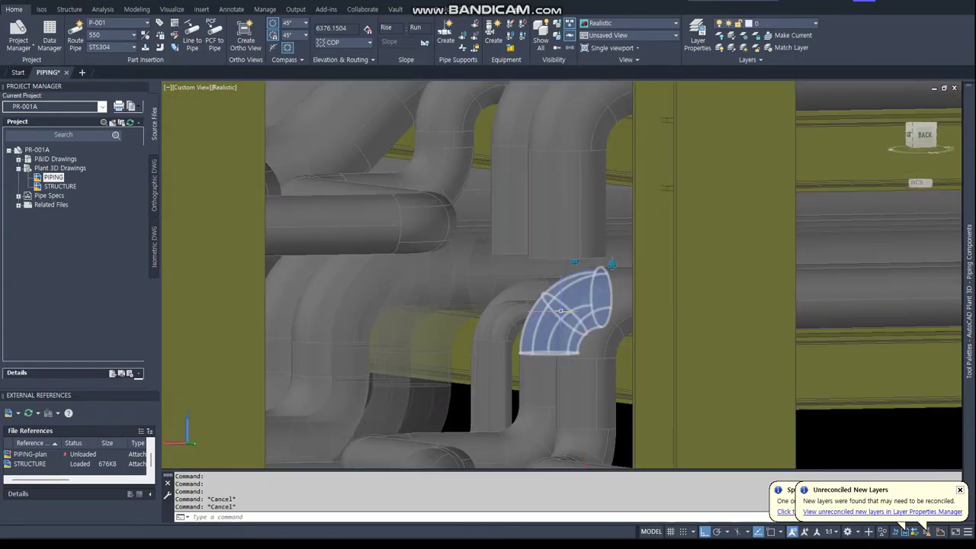
left_click(600, 334)
left_click(652, 352)
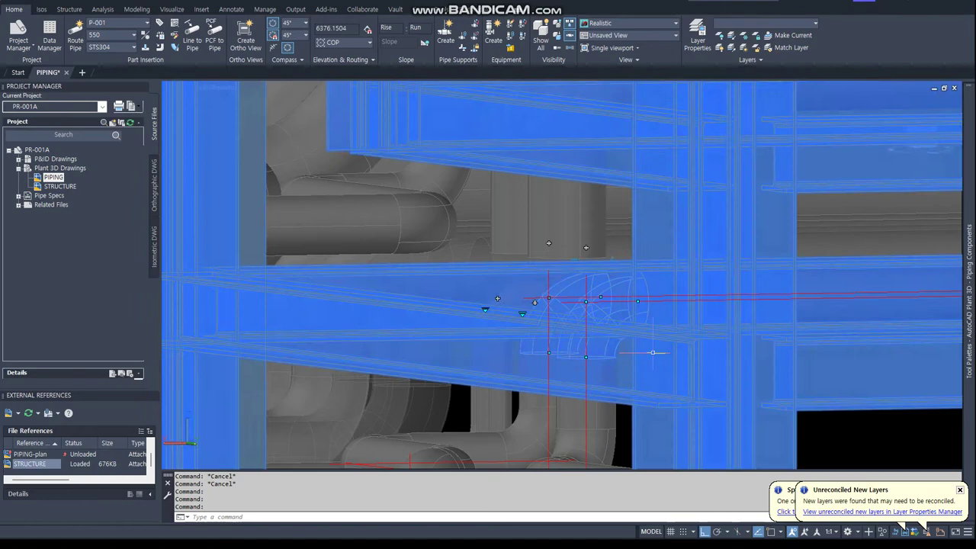
right_click(616, 308)
mouse_move(658, 55)
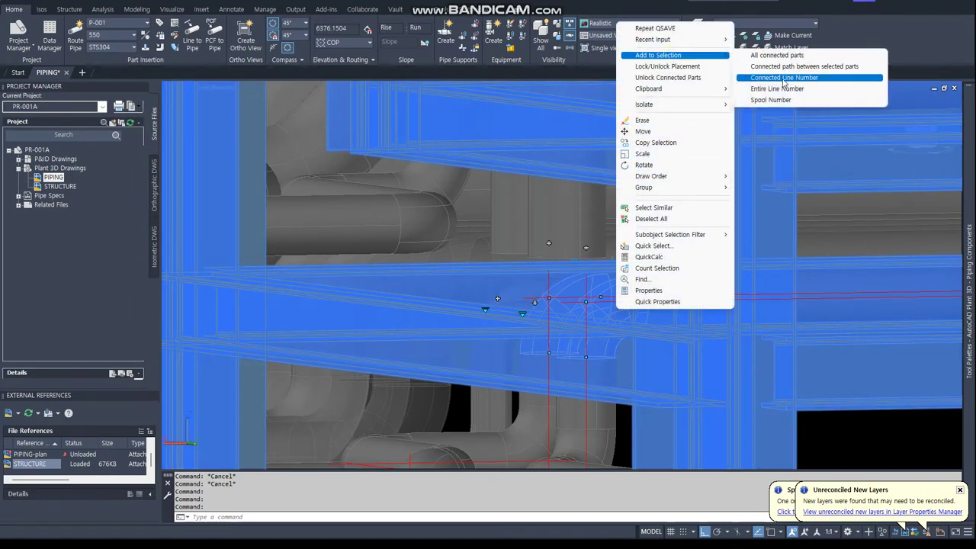
left_click(783, 79)
left_click(560, 38)
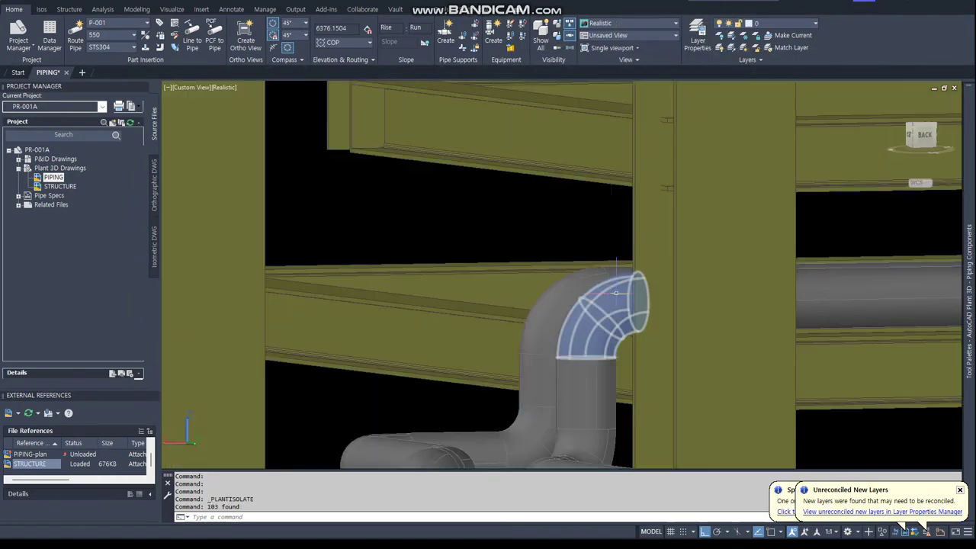
Try moving the loop's bent run 150 units, then undo the move.
scroll(594, 450, "up", 3)
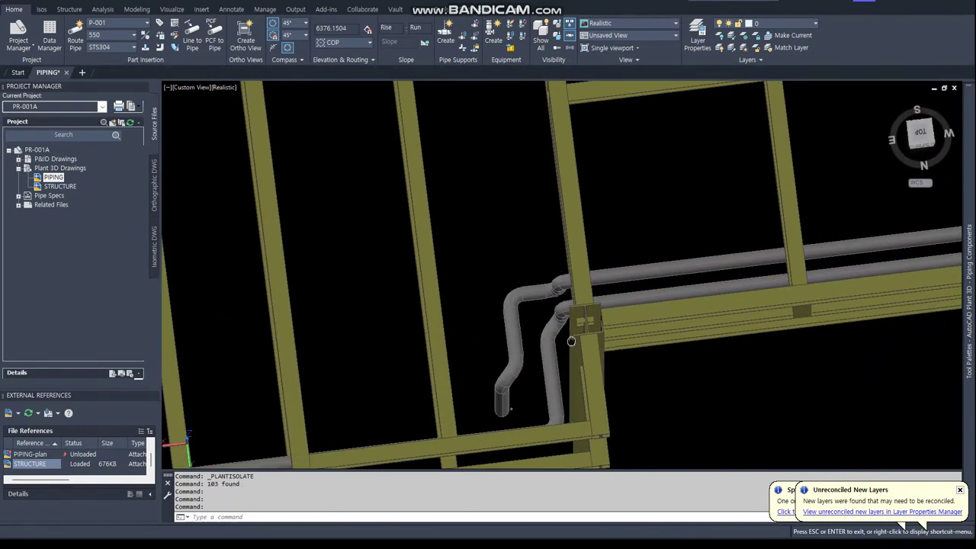
scroll(549, 381, "up", 3)
scroll(528, 360, "up", 2)
left_click(476, 440)
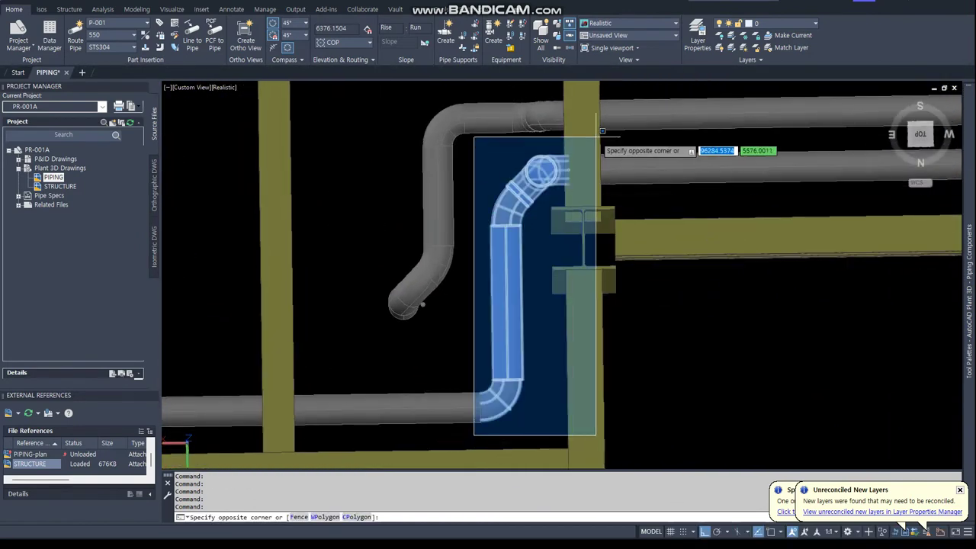
left_click(645, 84)
right_click(645, 86)
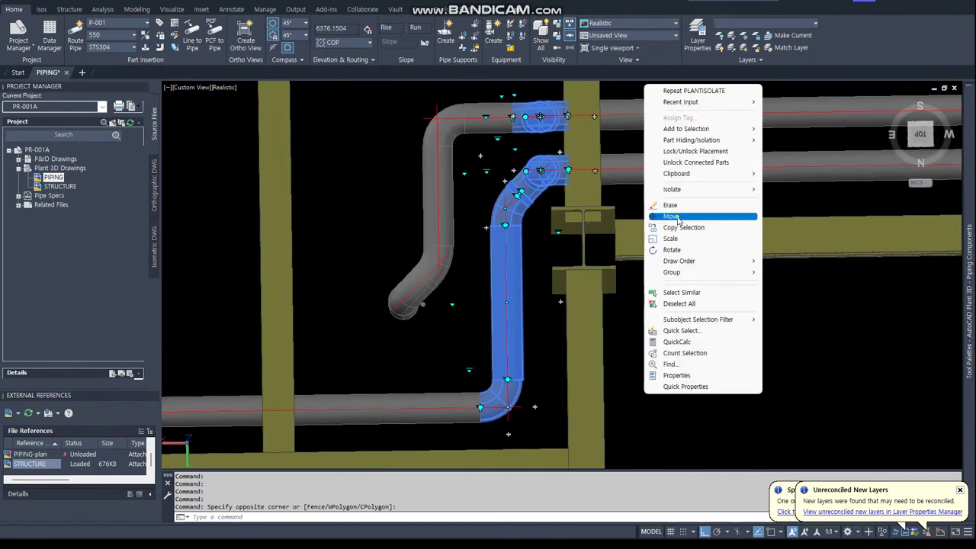
left_click(671, 217)
left_click(645, 205)
type("150")
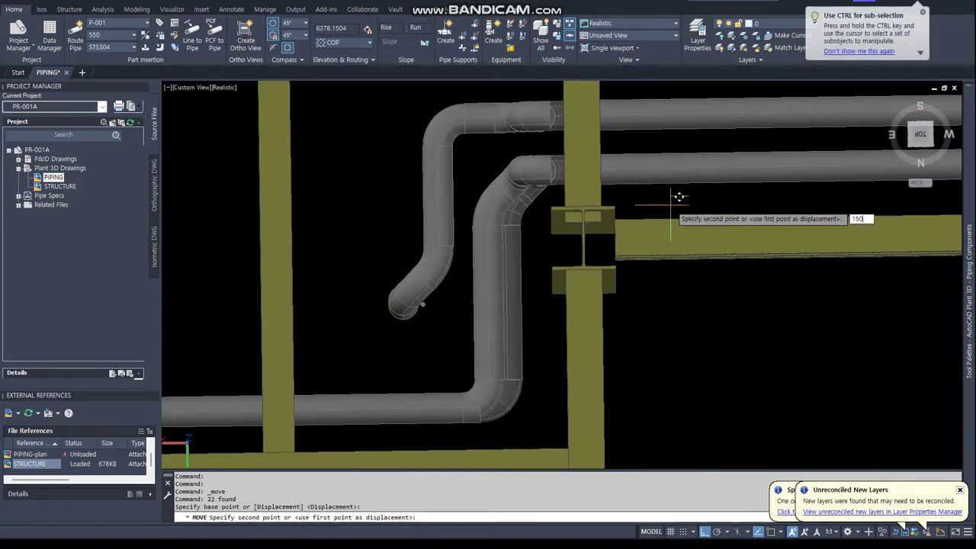
key("Return")
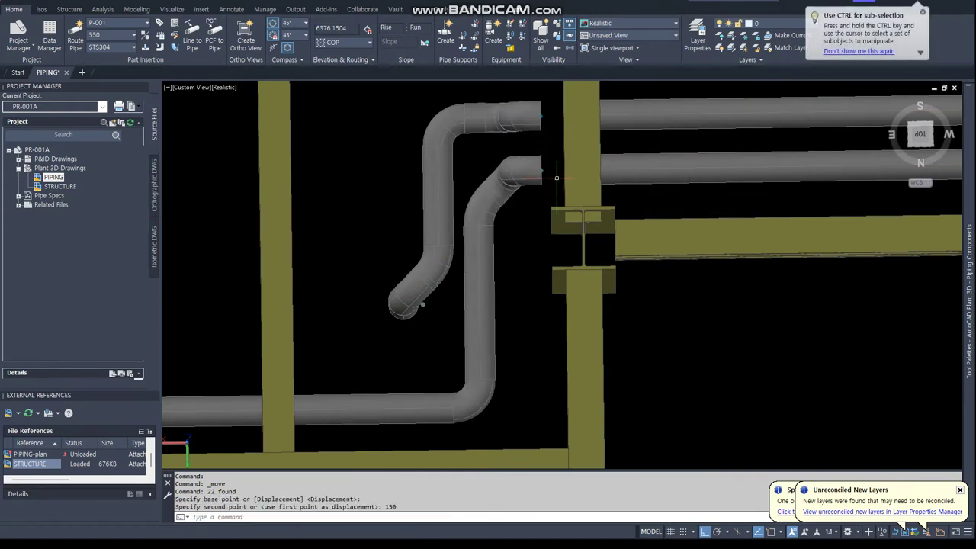
type("u")
key("Return")
Try copying the middle pipe run 100 units, then cancel and undo the copy.
left_click(479, 90)
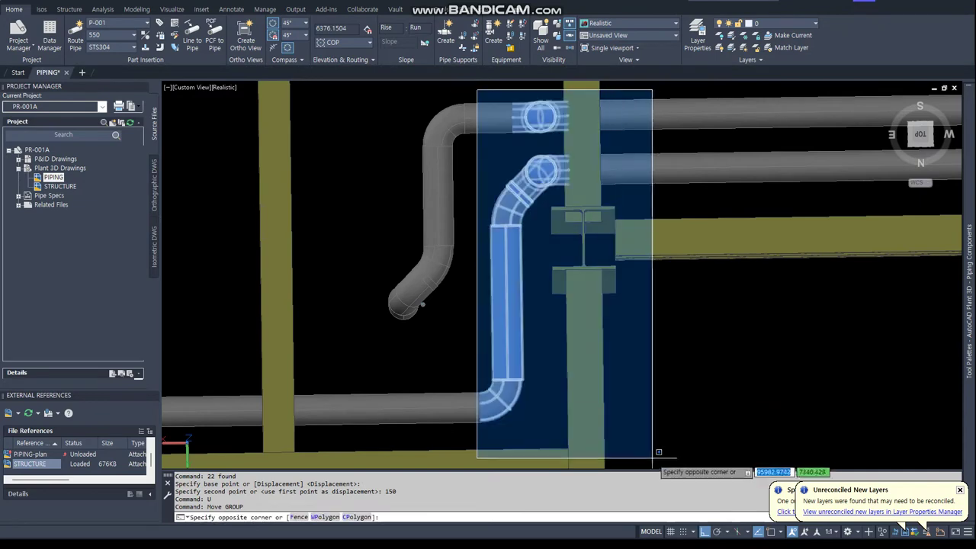
left_click(653, 446)
right_click(705, 396)
left_click(743, 226)
left_click(787, 319)
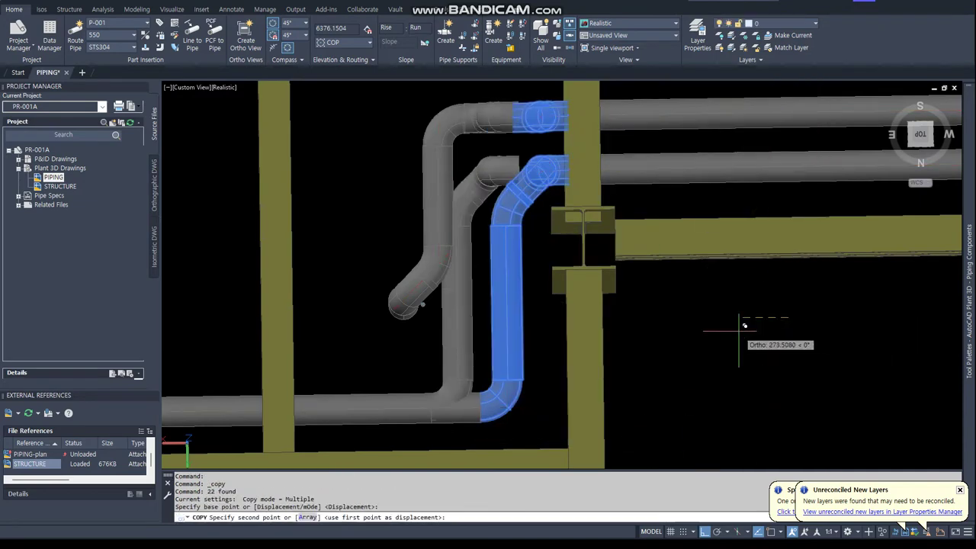
type("100")
key("Return")
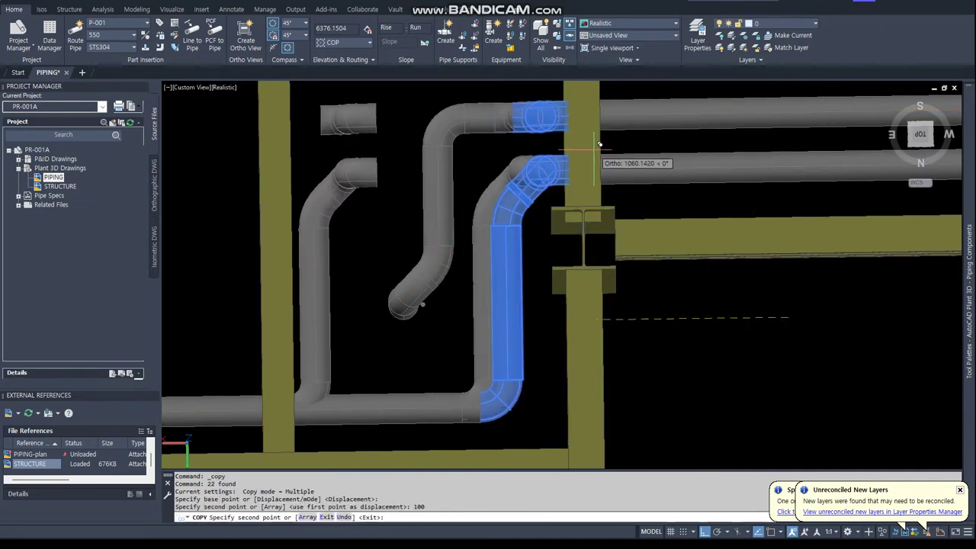
key("Escape")
type("u")
key("Return")
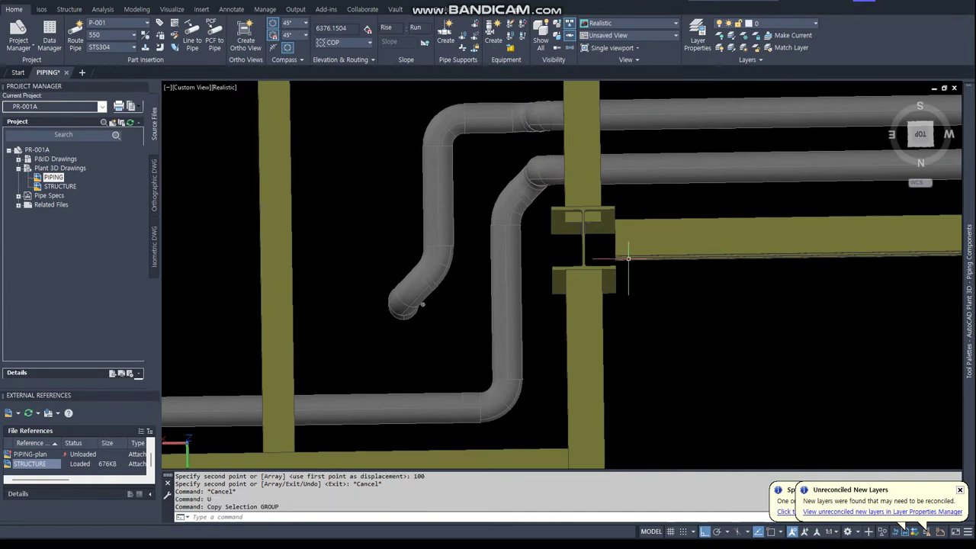
Move the vertical loop run and its elbows (22 parts) 100 units.
left_click(479, 86)
left_click(627, 453)
right_click(684, 388)
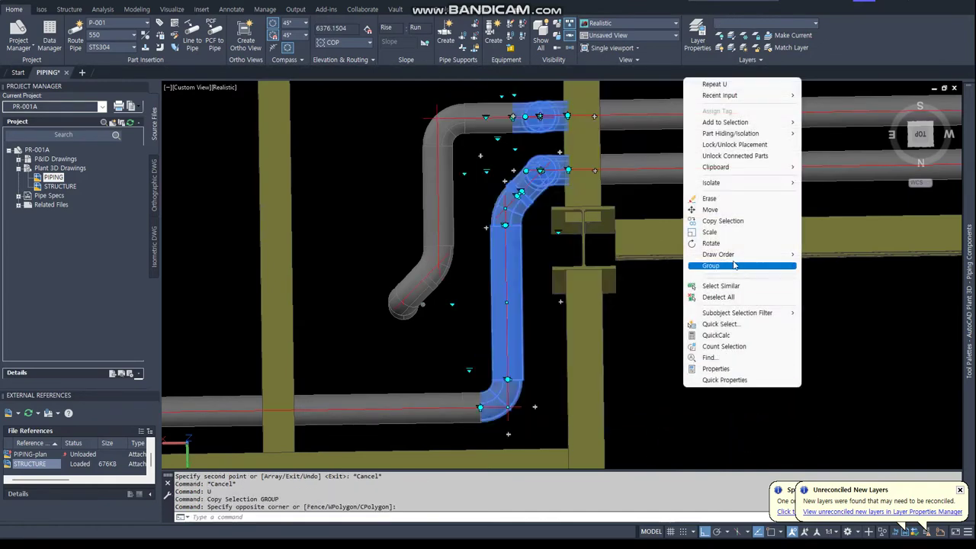
left_click(717, 210)
left_click(757, 356)
type("100")
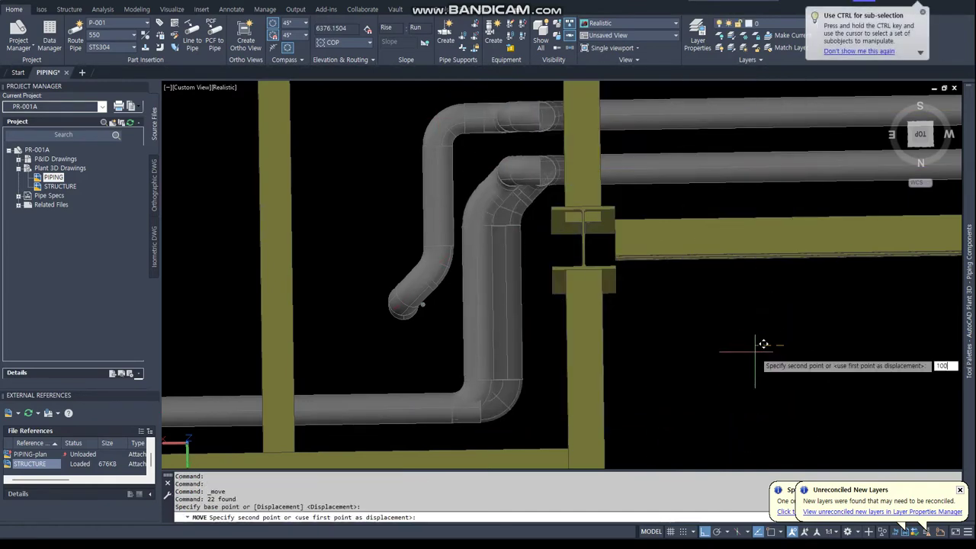
key("Return")
scroll(593, 109, "up", 2)
Add a connecting pipe from the upper open end to the matching end node.
left_click(537, 115)
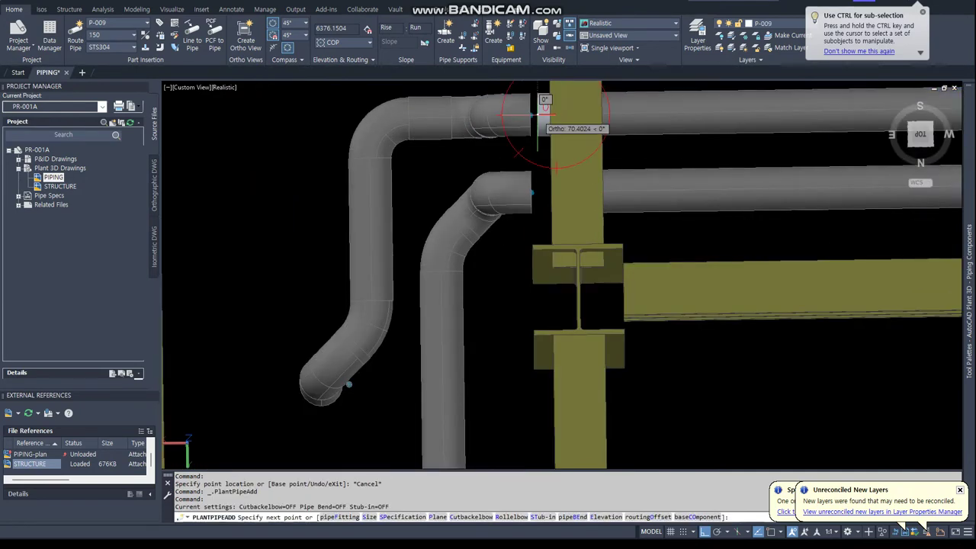
type("100")
key("Return")
left_click(537, 191)
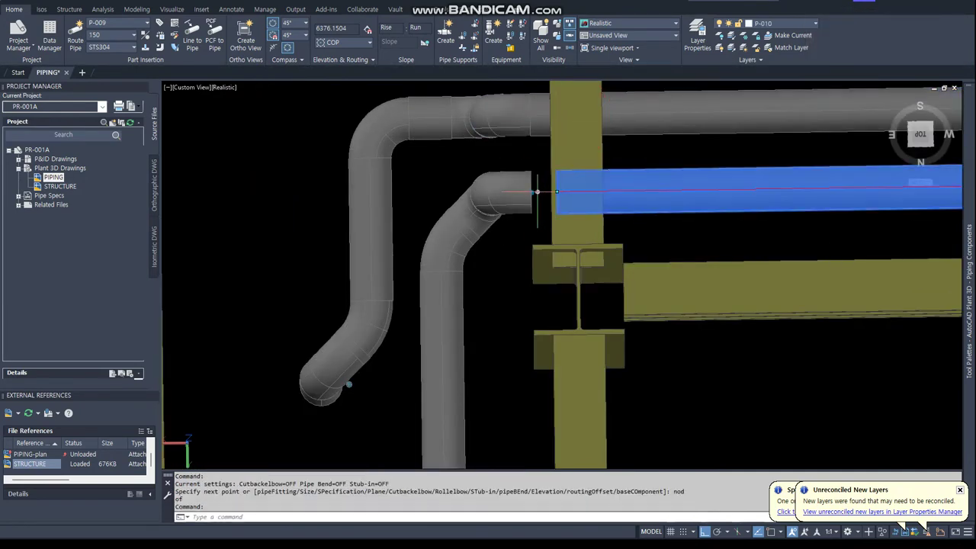
key("Escape")
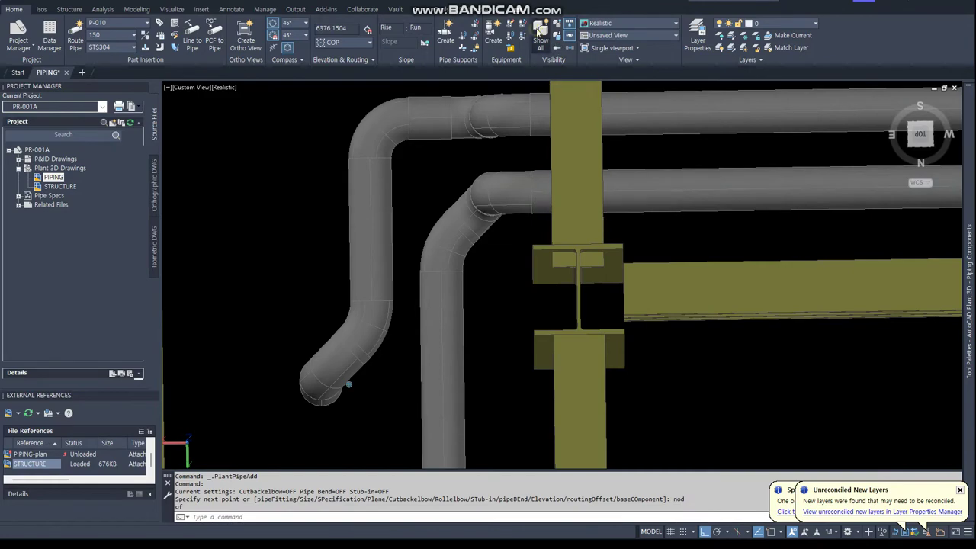
Show all hidden parts and orbit to an isometric view of the rack.
left_click(541, 42)
mouse_move(556, 152)
middle_mouse_down("shift")
mouse_move(589, 186)
mouse_move(583, 171)
mouse_move(180, 287)
middle_mouse_up("shift")
scroll(583, 172, "up", 3)
scroll(582, 169, "up", 3)
scroll(580, 166, "up", 3)
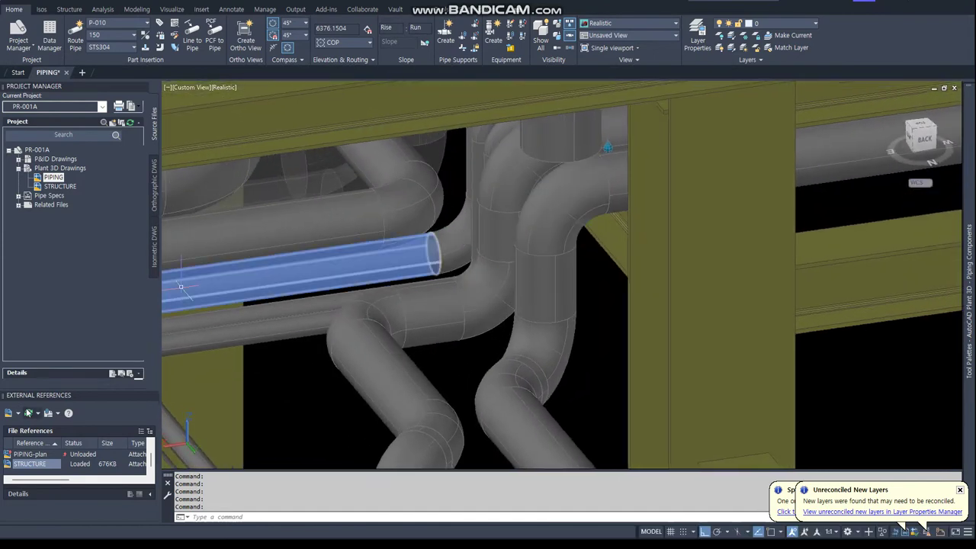
Unload the STRUCTURE reference and save the PIPING drawing.
right_click(52, 463)
left_click(84, 372)
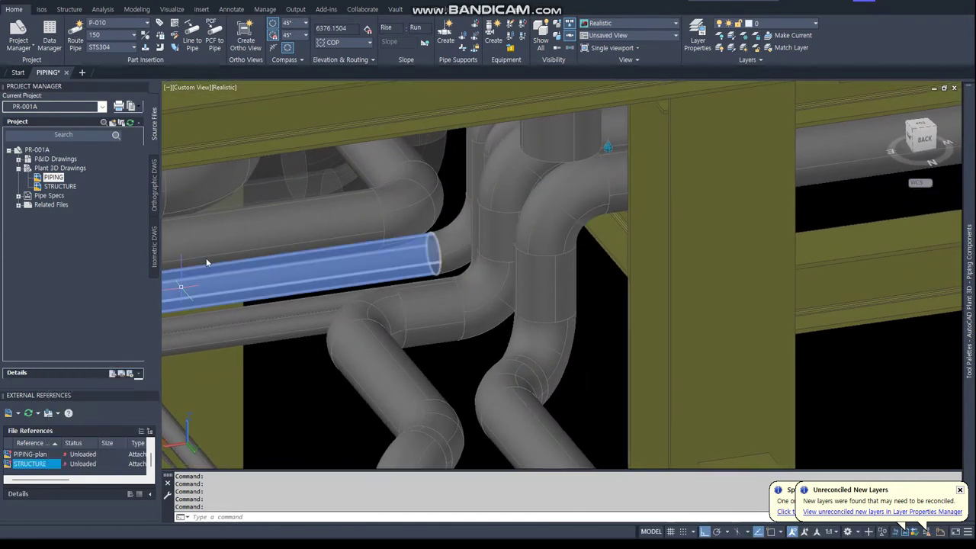
left_click(283, 337)
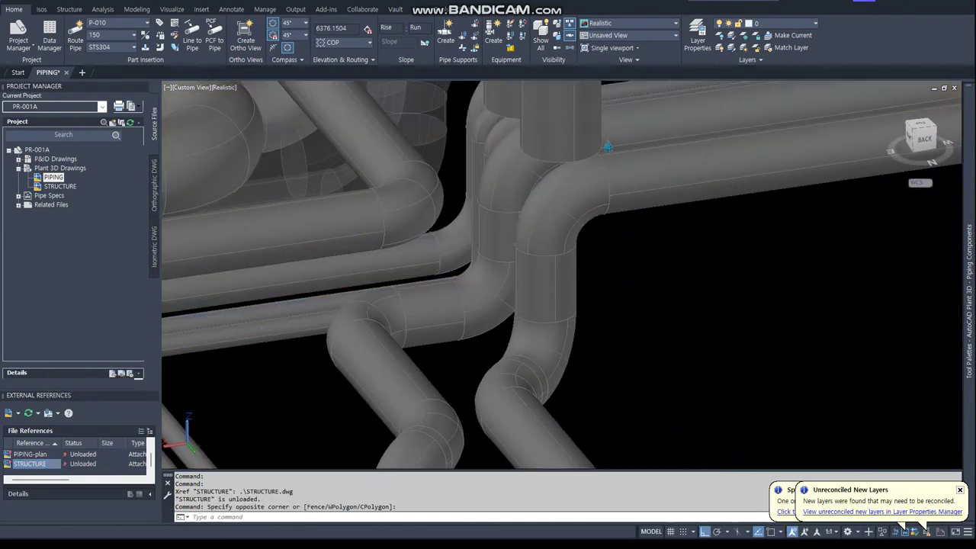
key("ctrl+s")
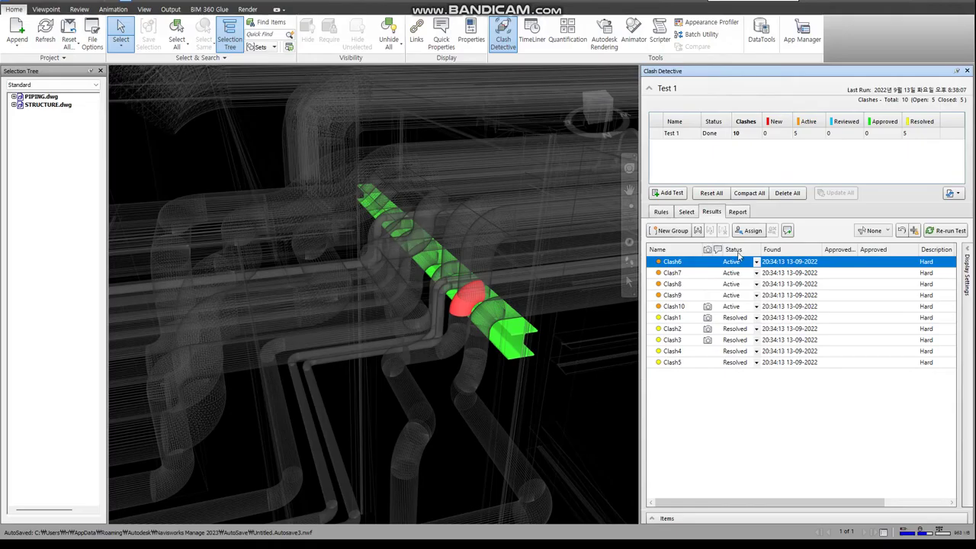
Refresh the updated piping, re-run the clash test, and review Clash9, Clash10 and Clash8.
left_click(45, 34)
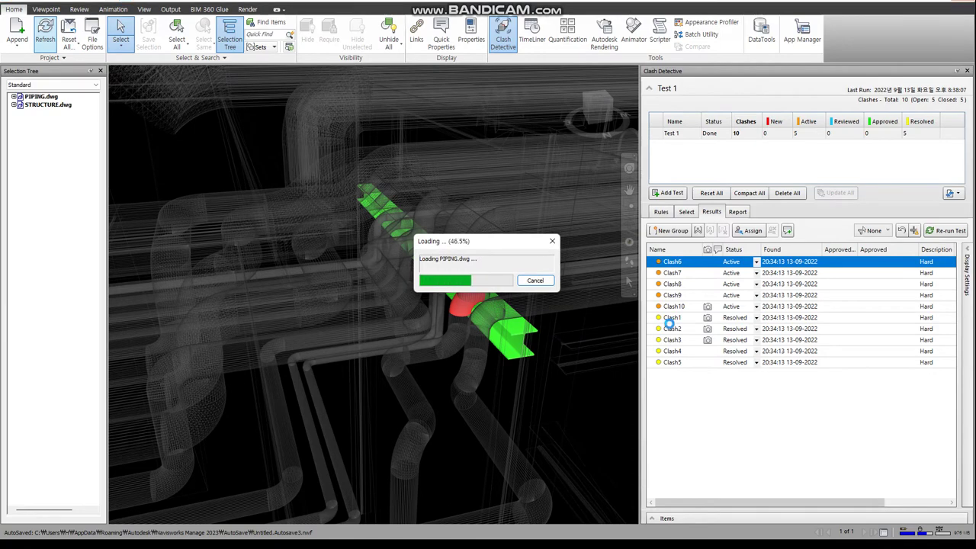
left_click(950, 232)
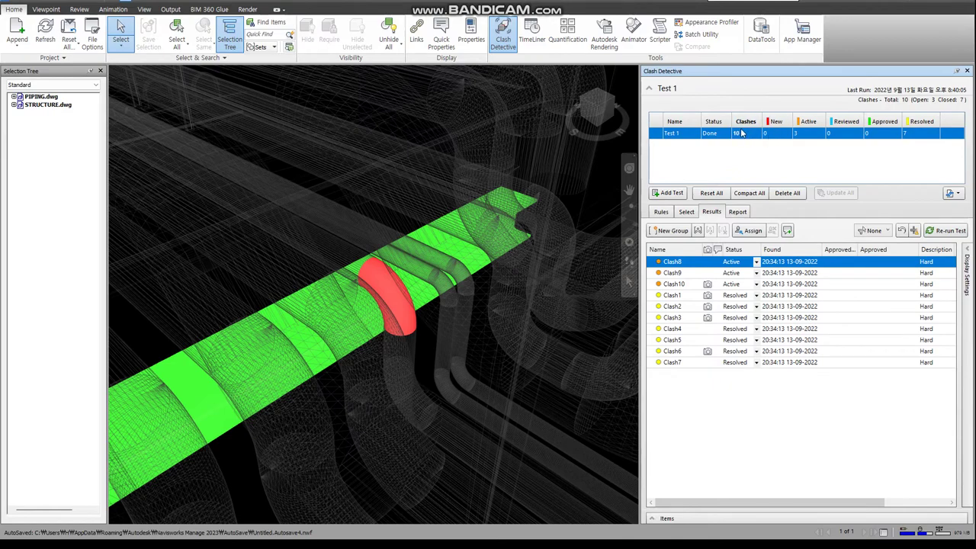
left_click(672, 273)
left_click(677, 285)
left_click(676, 264)
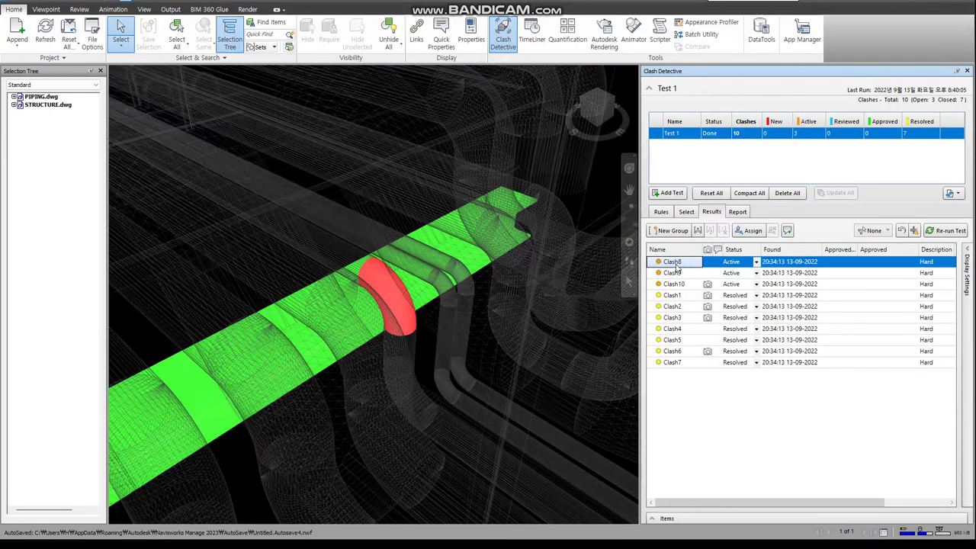
Orbit around Clash8, select its clashing element and the P-006 run, then zoom out.
mouse_move(427, 329)
middle_mouse_down("shift")
mouse_move(408, 346)
mouse_move(455, 366)
mouse_move(410, 326)
mouse_move(419, 322)
middle_mouse_up("shift")
left_click(419, 321)
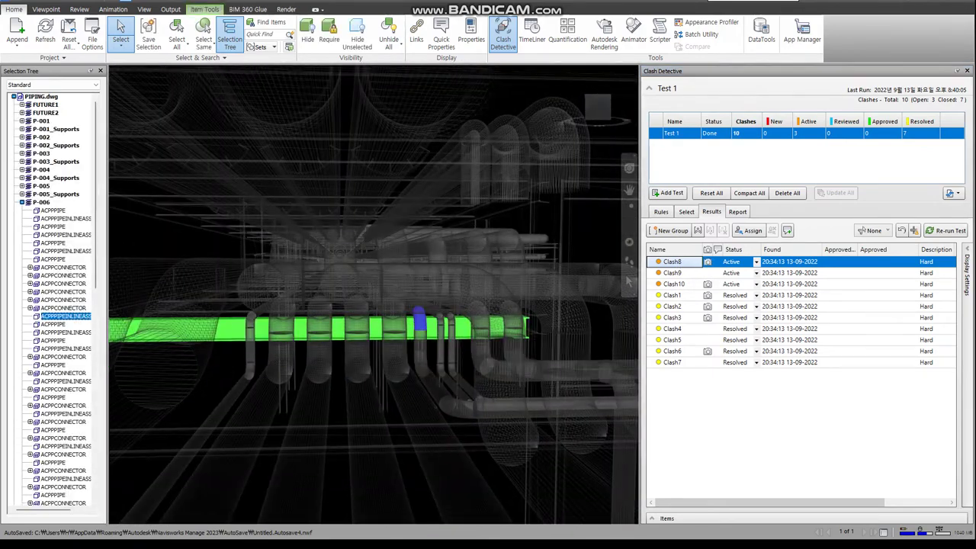
left_click(51, 203)
scroll(465, 390, "down", 5)
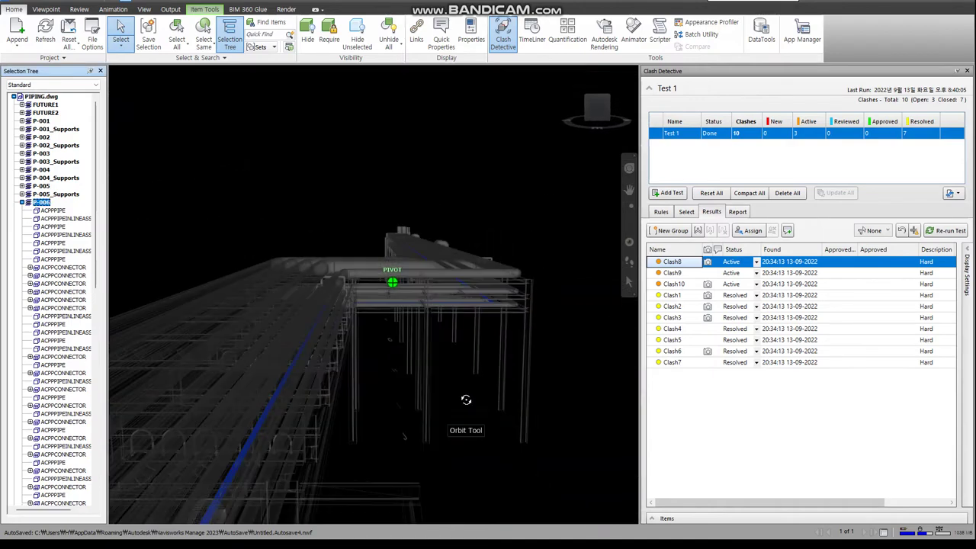
mouse_move(392, 331)
middle_mouse_down("shift")
mouse_move(425, 392)
mouse_move(407, 385)
mouse_move(342, 307)
mouse_move(358, 354)
mouse_move(283, 392)
mouse_move(335, 279)
middle_mouse_up("shift")
scroll(356, 319, "up", 3)
scroll(356, 320, "up", 2)
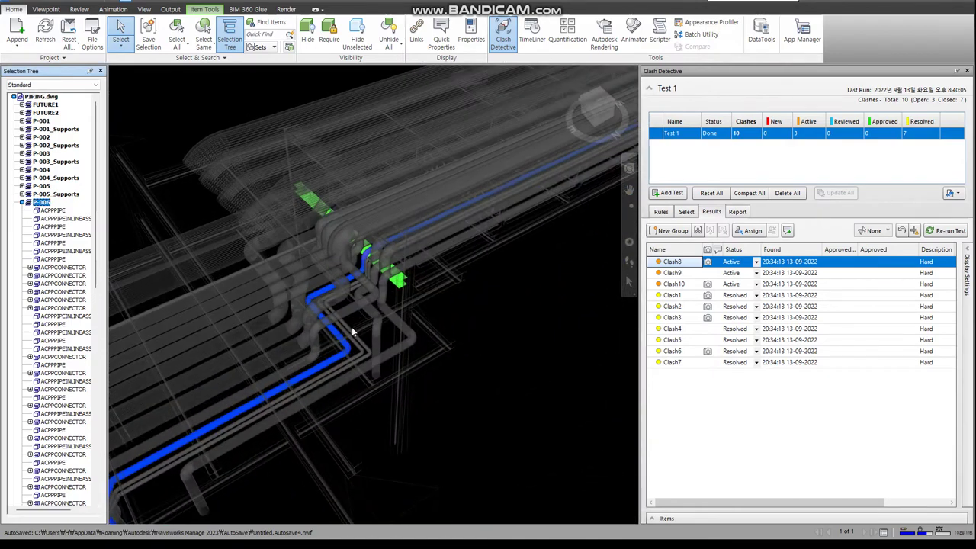
scroll(349, 331, "up", 2)
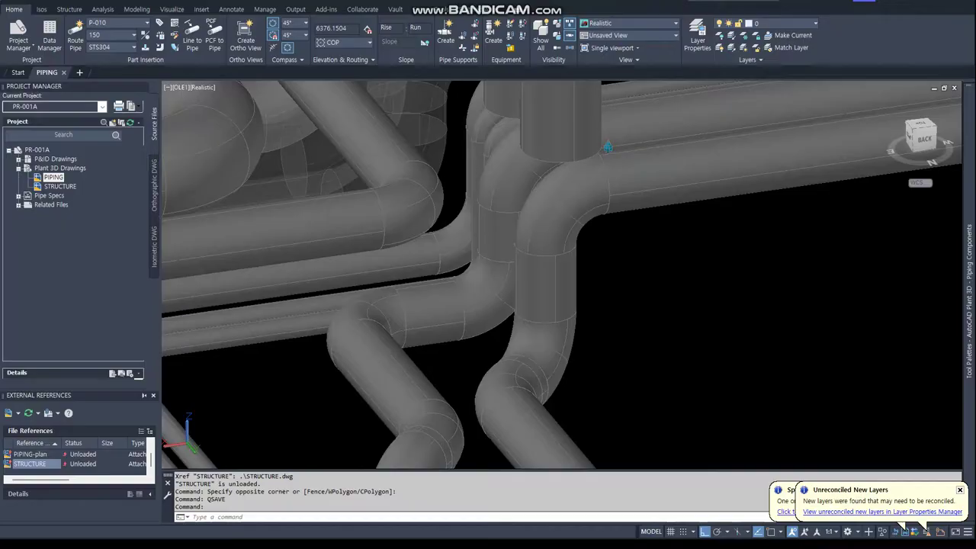
List line P-106's components in Data Manager, zoom to its U-clamp, and select all connected parts.
left_click(51, 42)
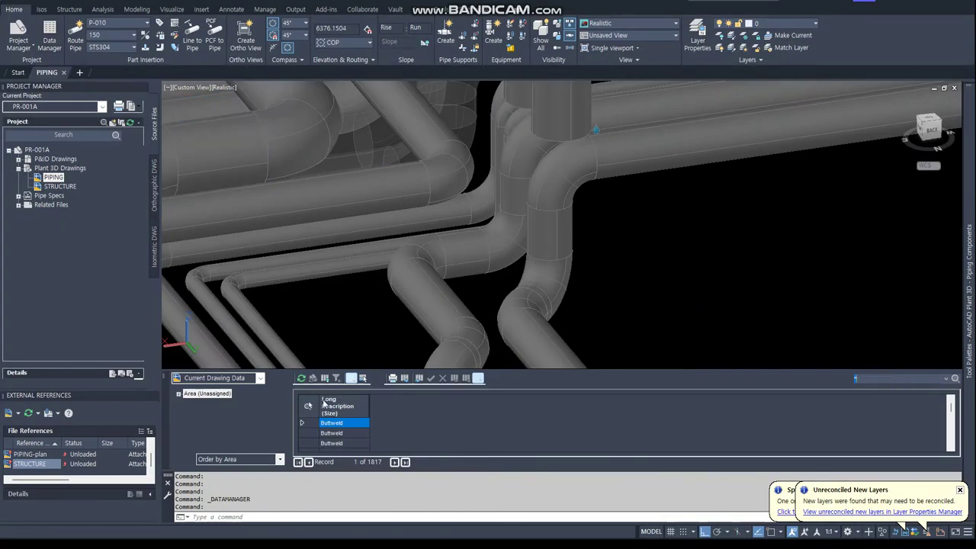
left_click(187, 412)
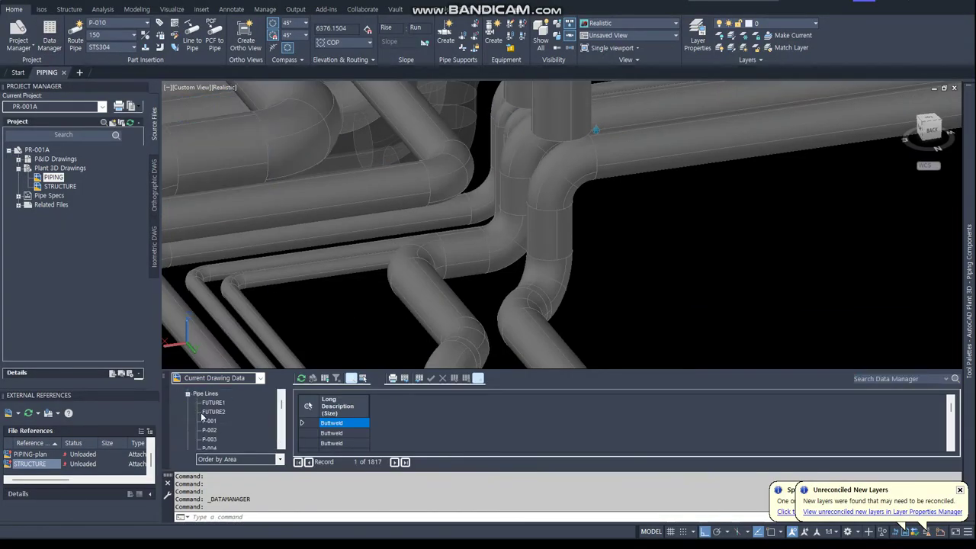
left_click(219, 422)
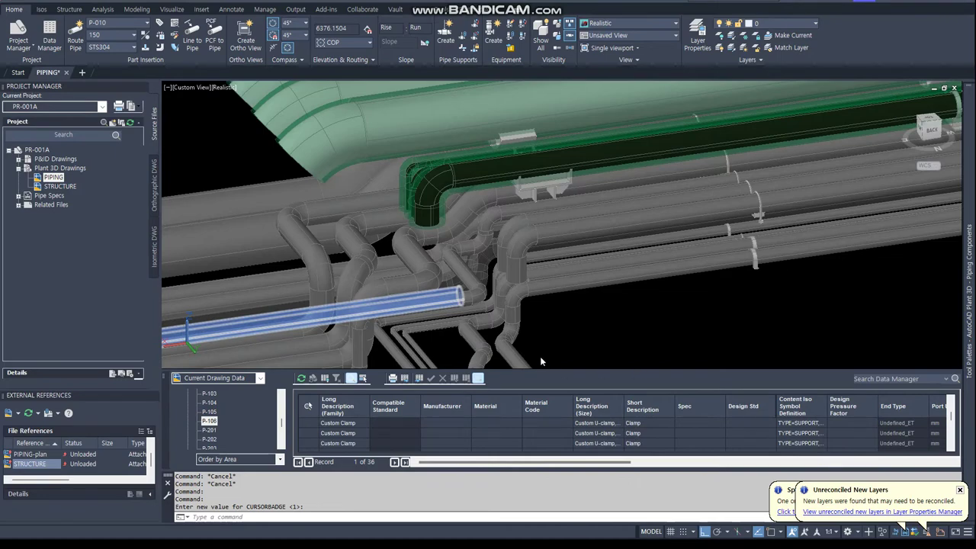
left_click(309, 433)
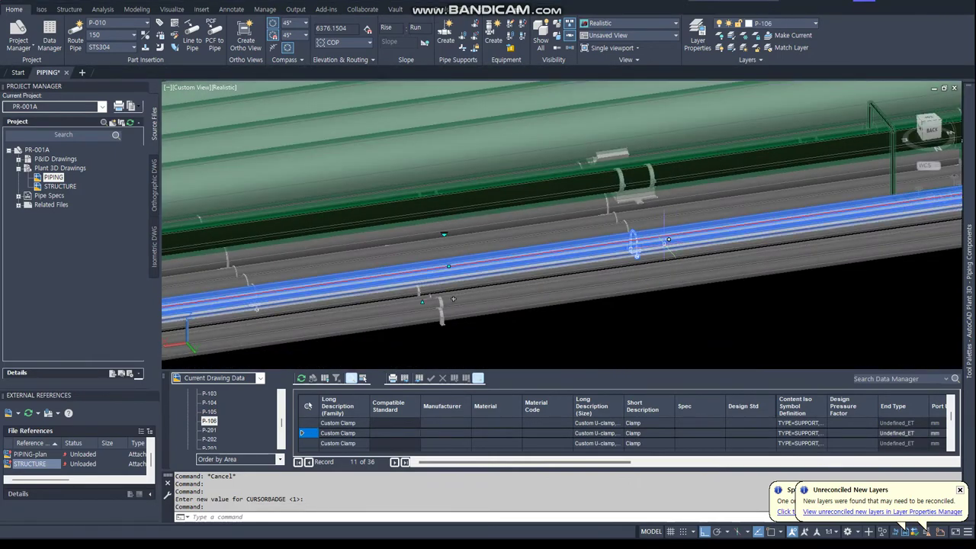
right_click(661, 254)
mouse_move(707, 247)
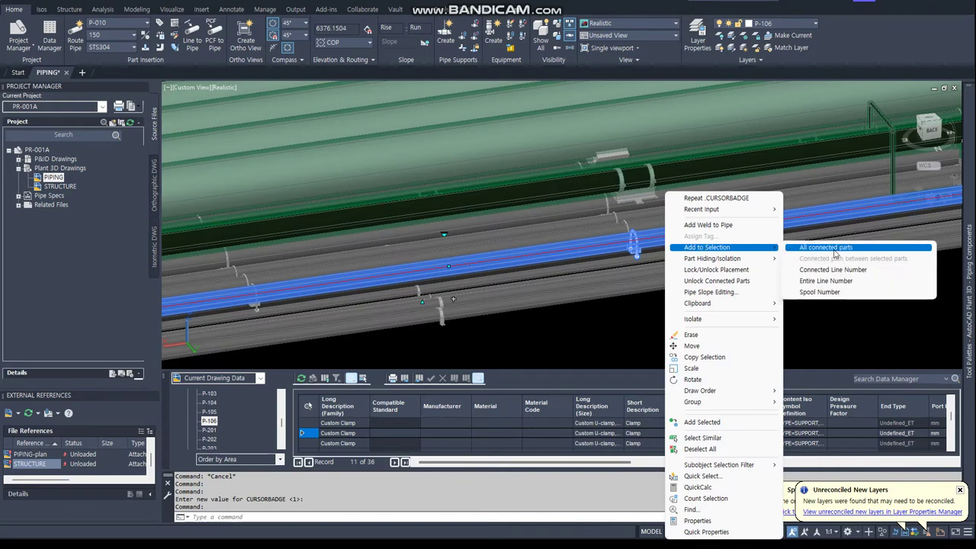
left_click(827, 247)
key("Escape")
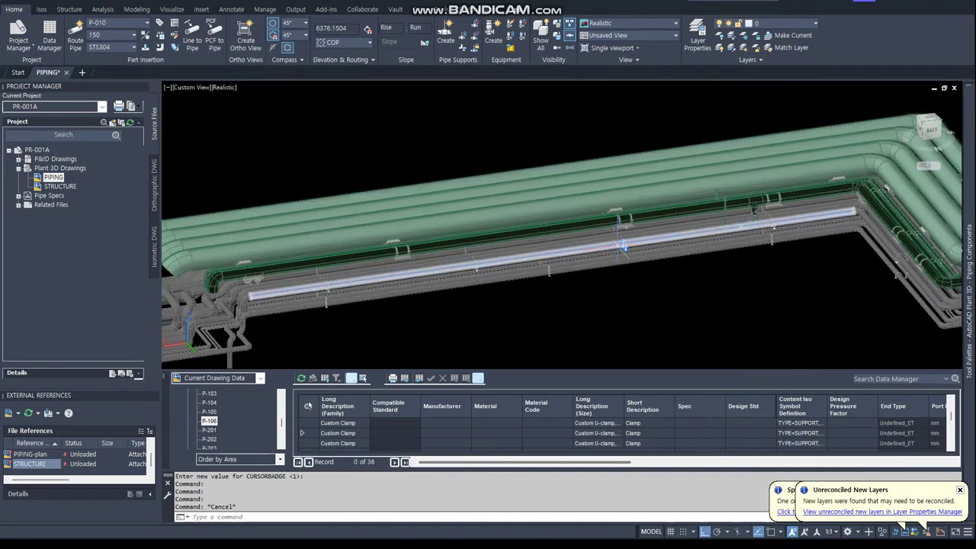
Reload the STRUCTURE steel reference.
middle_click_drag(623, 245, 384, 202, "shift")
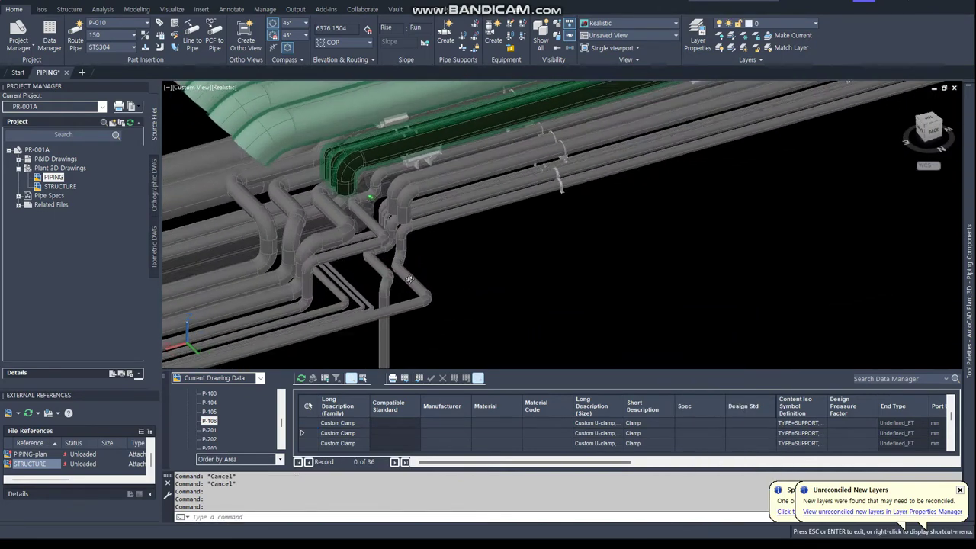
right_click(43, 465)
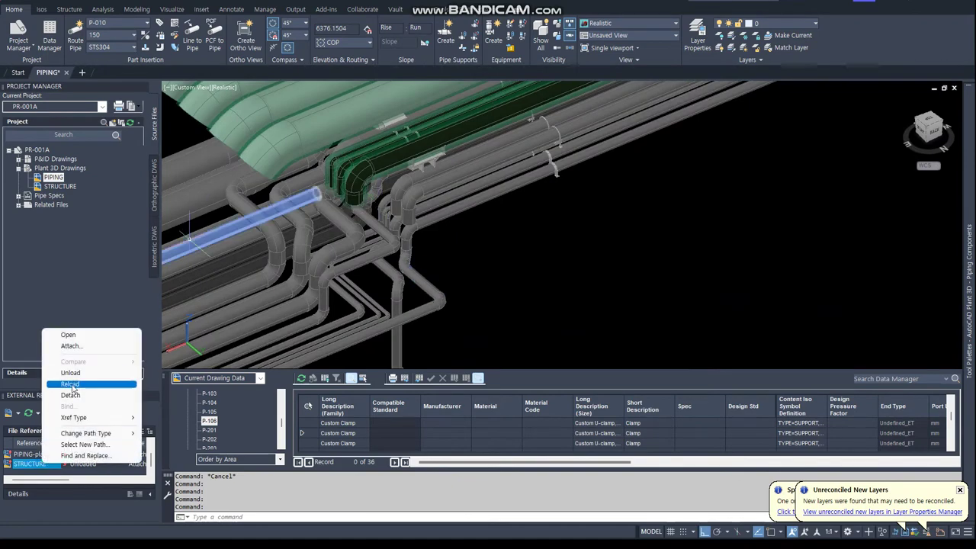
left_click(73, 382)
Zoom to P-106's custom clamp and locate the lower-right pipe record in the model.
left_click(302, 432)
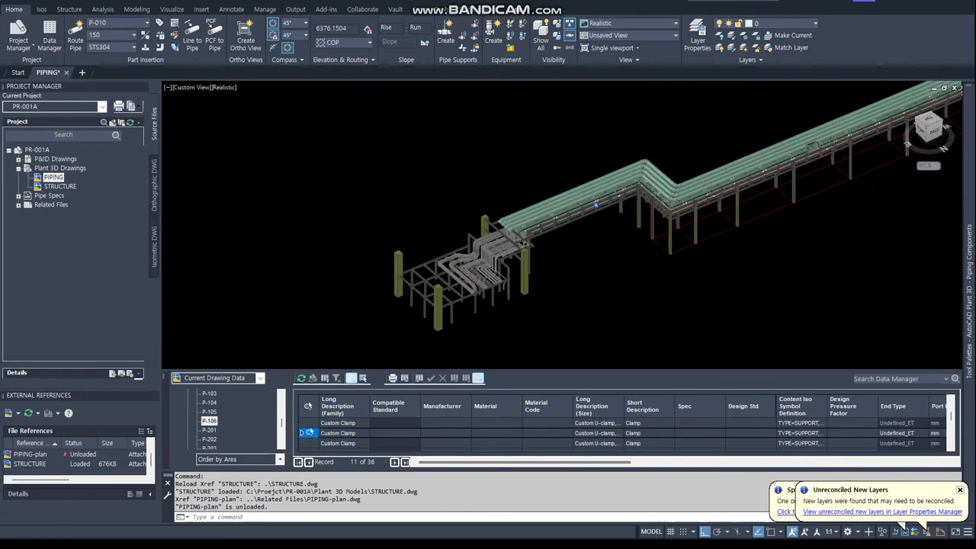
left_click(502, 356)
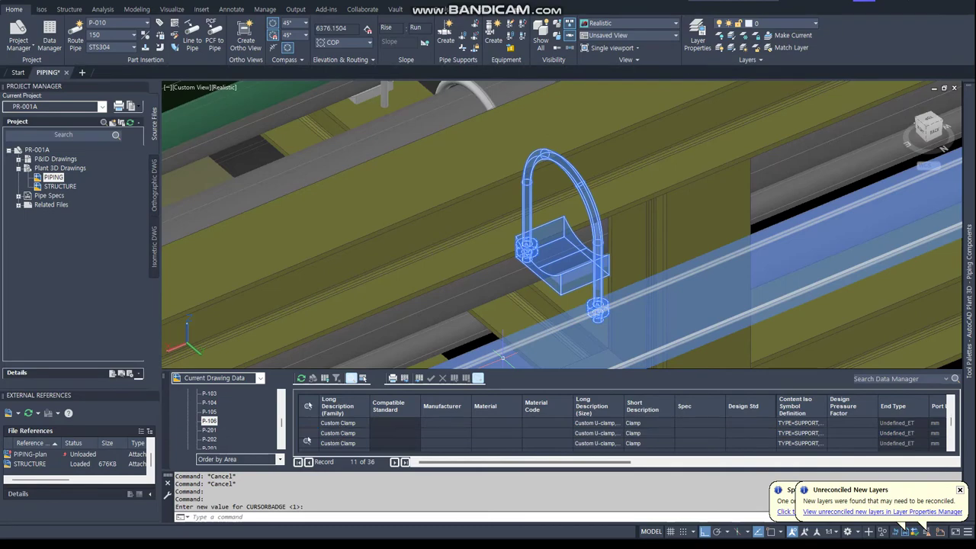
left_click(307, 432)
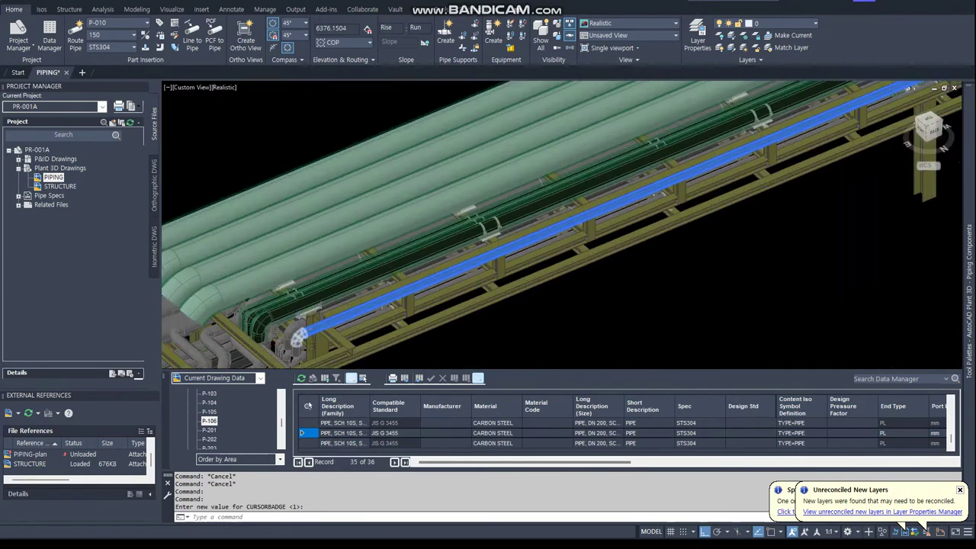
scroll(395, 254, "up", 2)
scroll(398, 206, "up", 2)
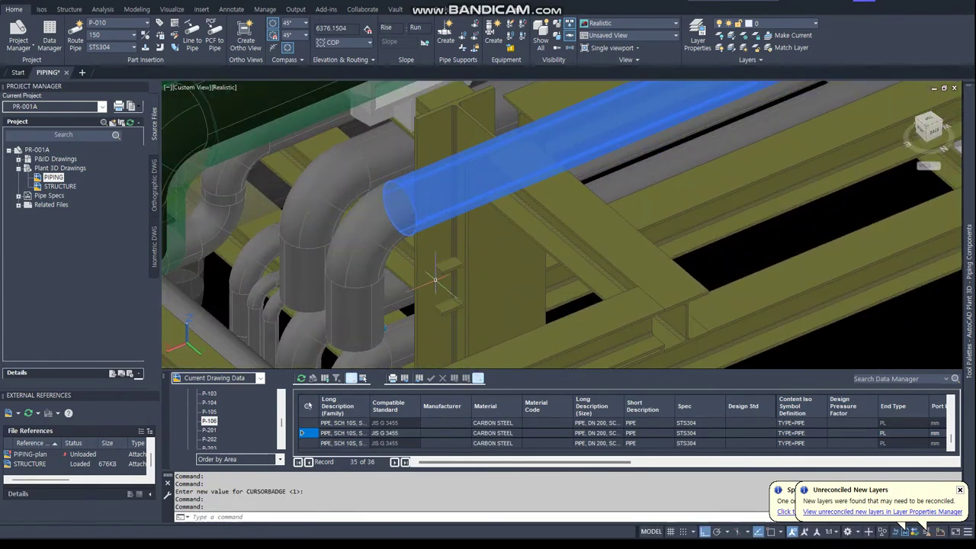
scroll(431, 227, "up", 1)
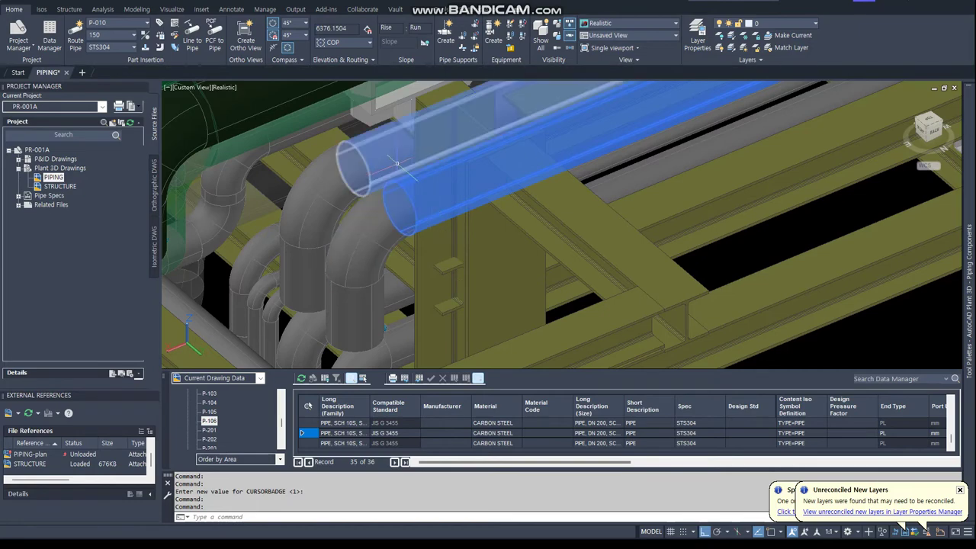
scroll(424, 213, "up", 3)
scroll(419, 201, "down", 3)
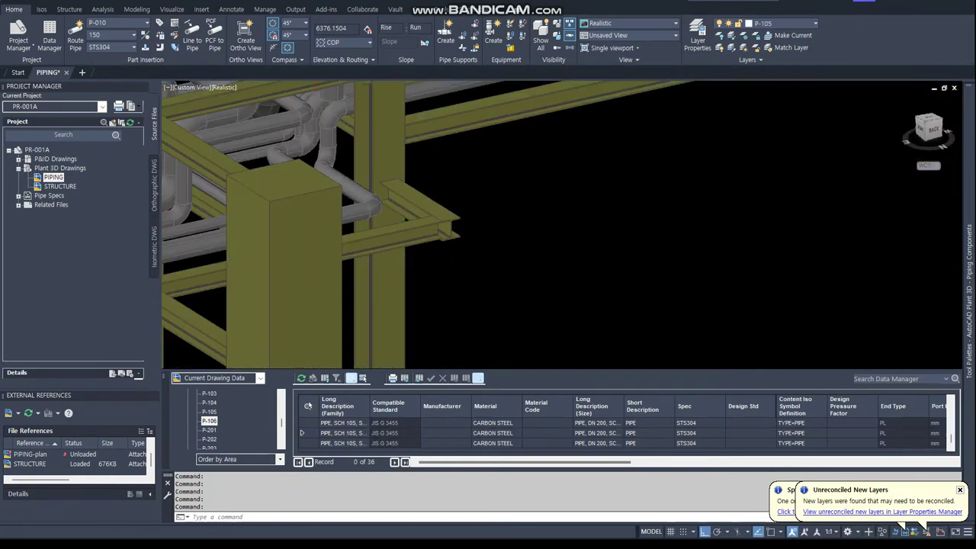
scroll(427, 221, "down", 3)
scroll(473, 297, "up", 4)
scroll(486, 311, "up", 2)
Isolate the pipe under the steel beams along with its connected line number.
left_click(486, 309)
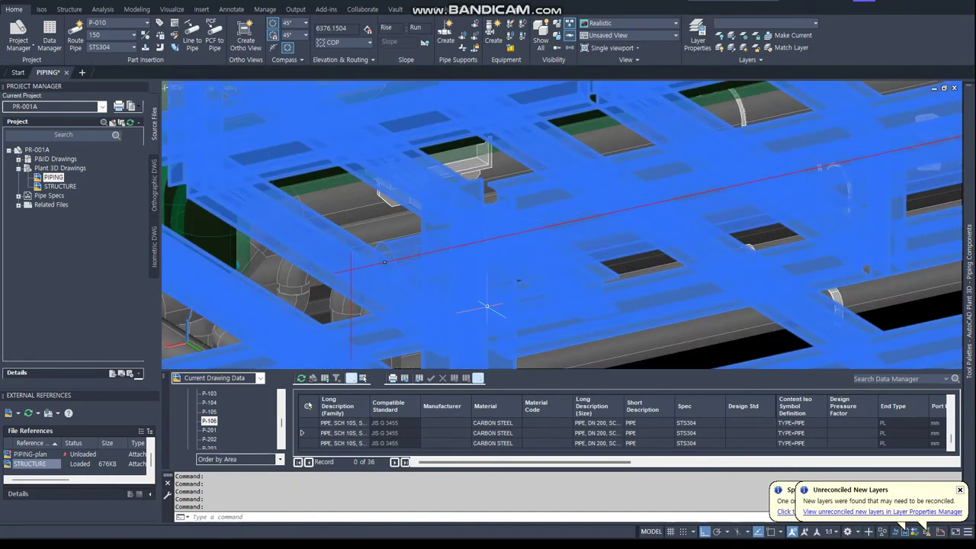
right_click(413, 246)
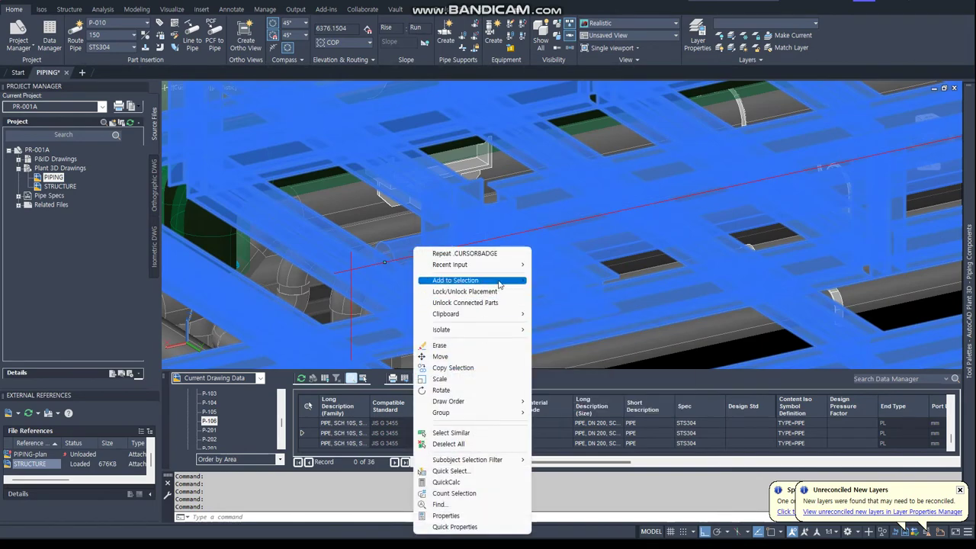
mouse_move(471, 281)
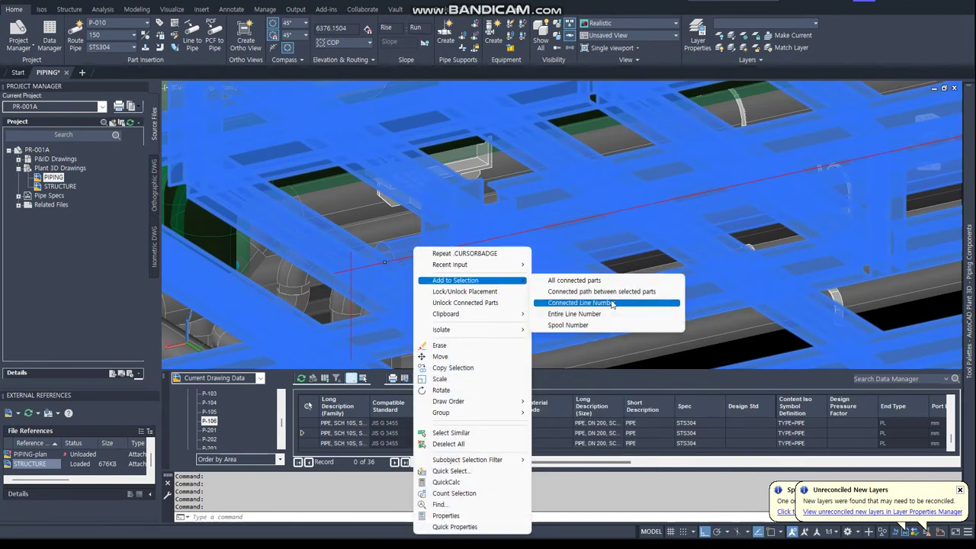
left_click(610, 297)
left_click(556, 38)
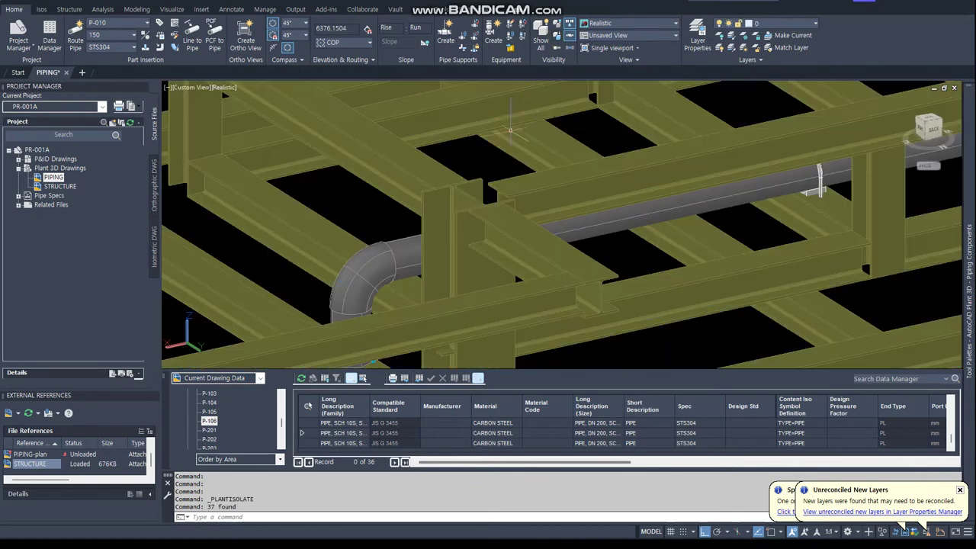
scroll(431, 329, "up", 3)
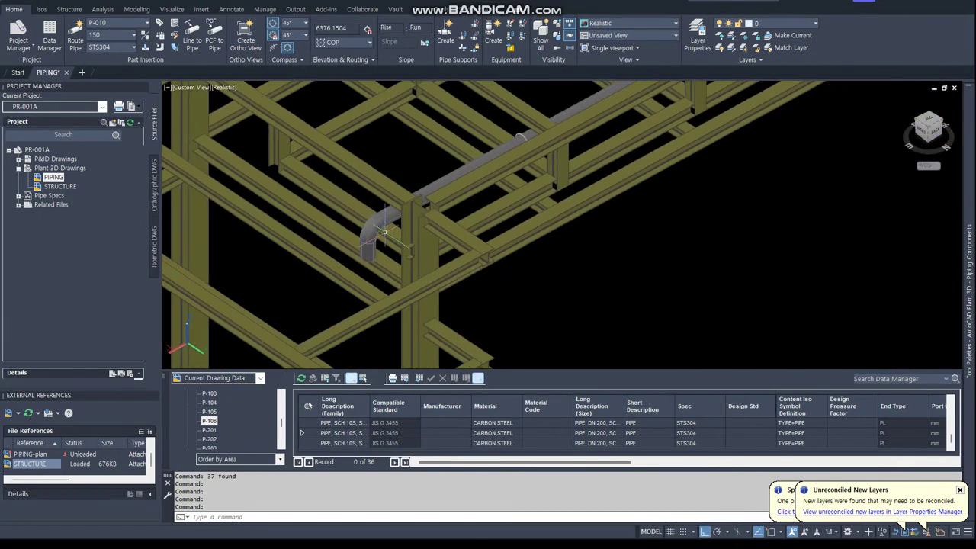
scroll(398, 229, "up", 3)
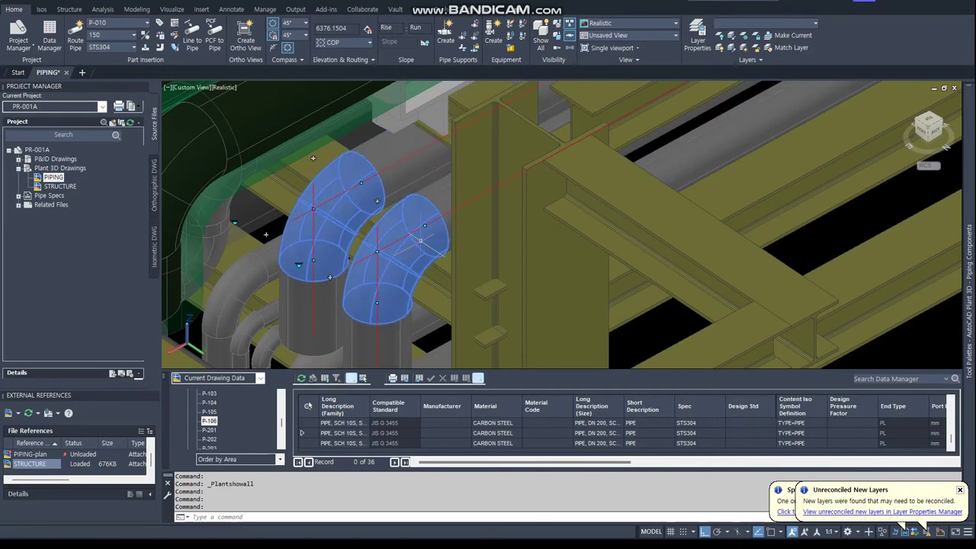
Isolate the two elbows' connected line with steel (73 objects) and view the right elbow from TOP.
right_click(414, 228)
mouse_move(478, 274)
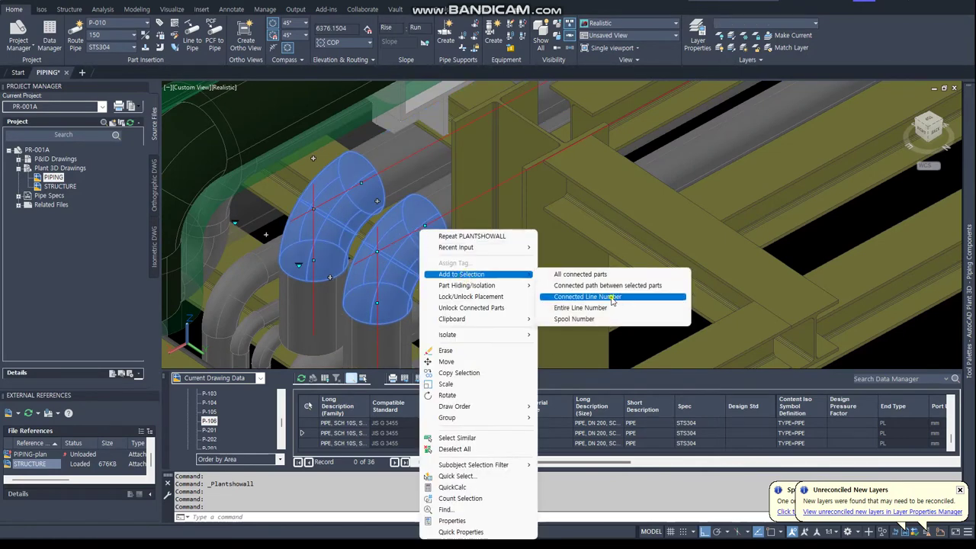
left_click(610, 298)
left_click(557, 38)
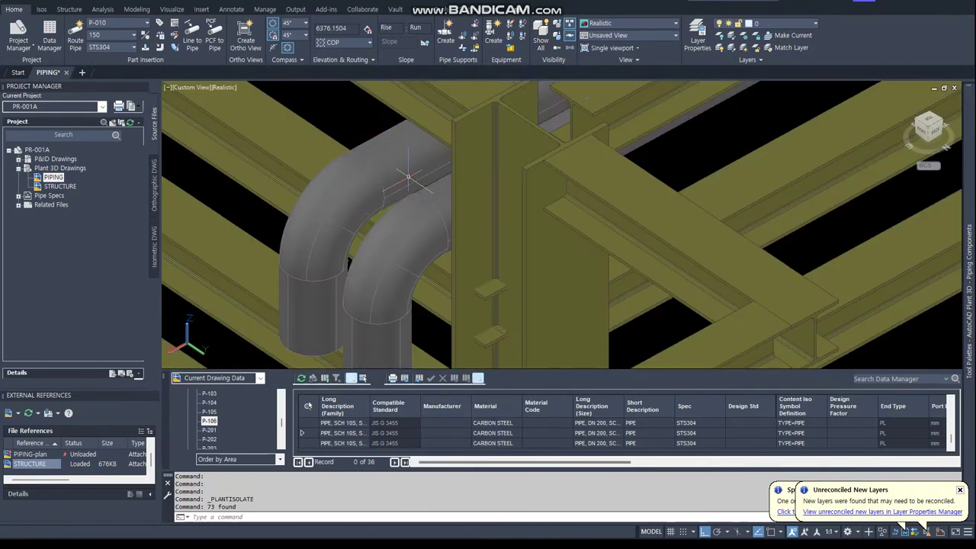
left_click(436, 232)
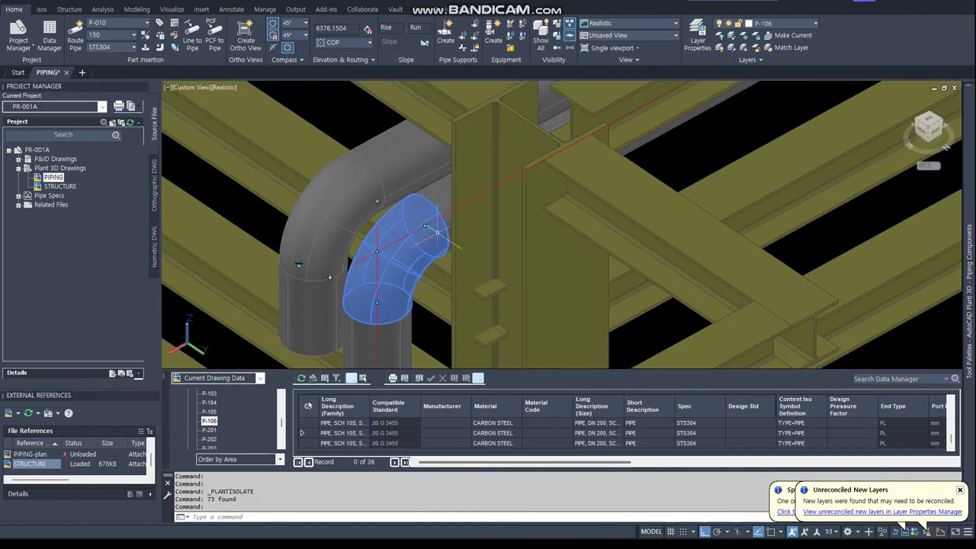
left_click(927, 120)
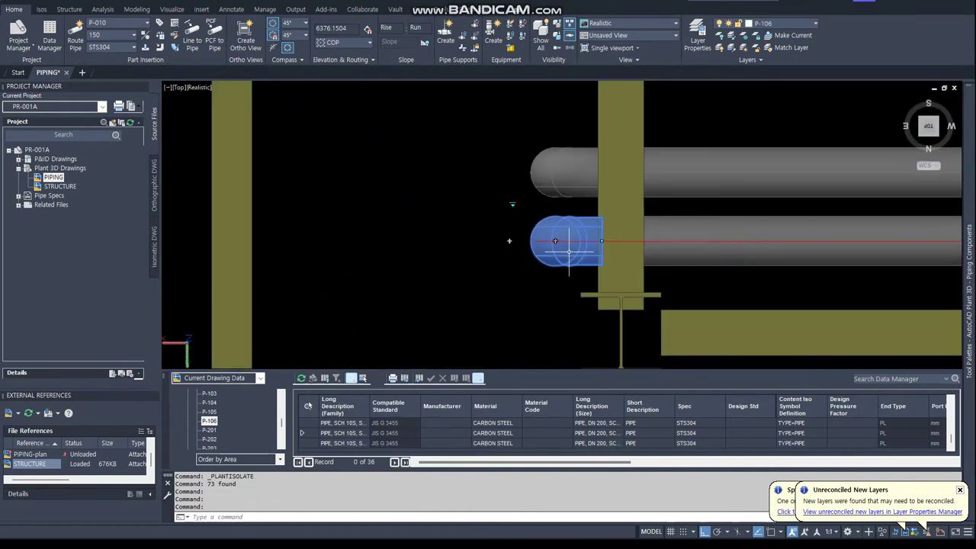
Move the two pipe ends 100 units to the left.
key("Escape")
key("Escape")
left_click(452, 107)
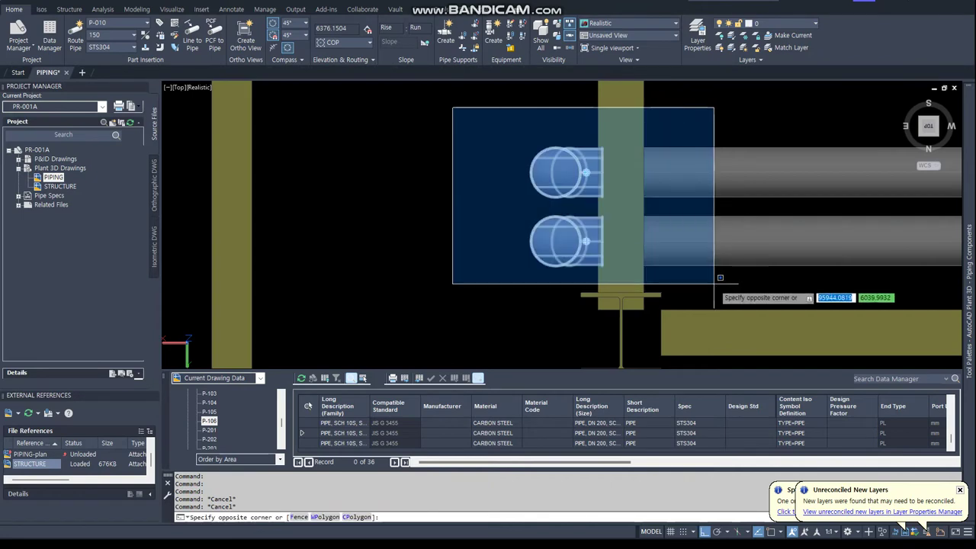
left_click(709, 280)
right_click(704, 276)
left_click(739, 364)
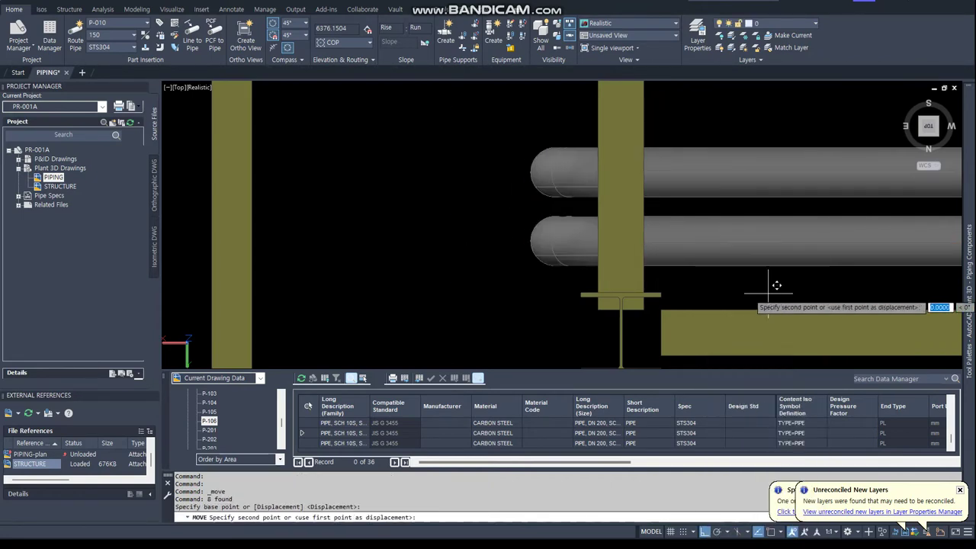
type("100")
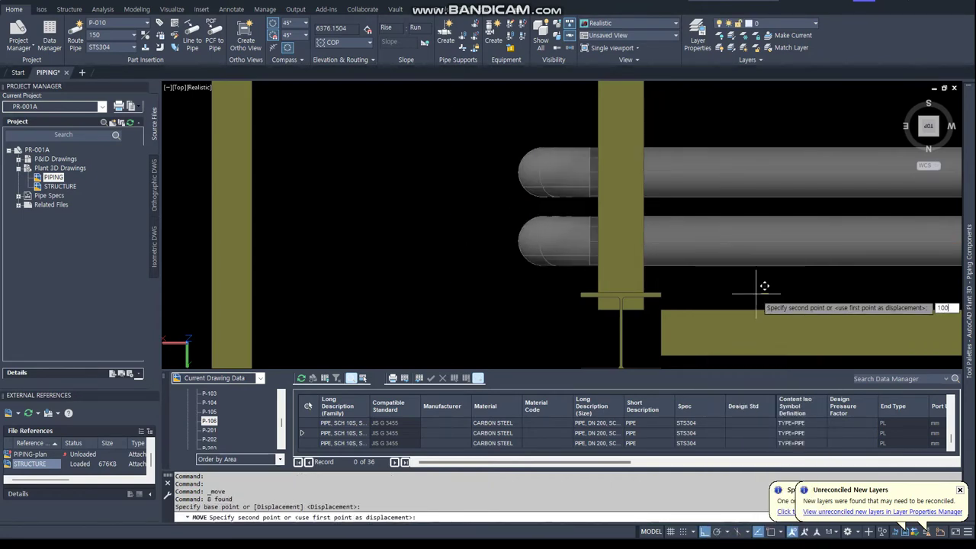
key("Return")
left_click(675, 163)
Try routing a new pipe from the lower P-106 pipe's open end, then cancel.
left_click(582, 168)
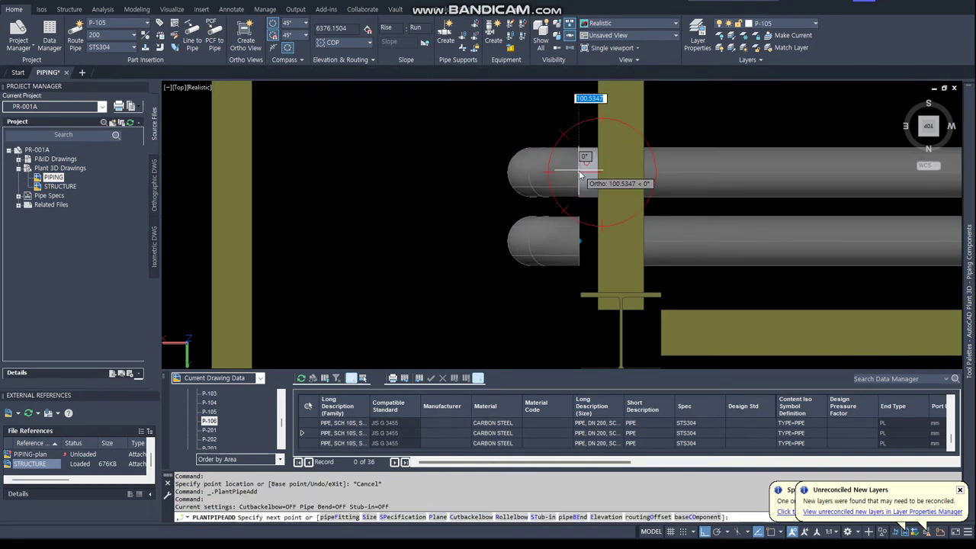
key("Escape")
left_click(592, 241)
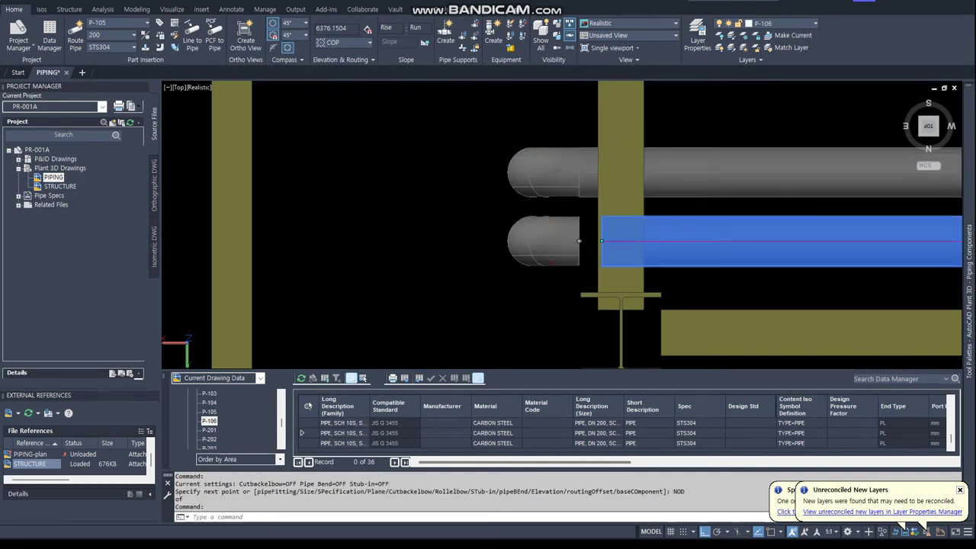
left_click(600, 242)
key("Escape")
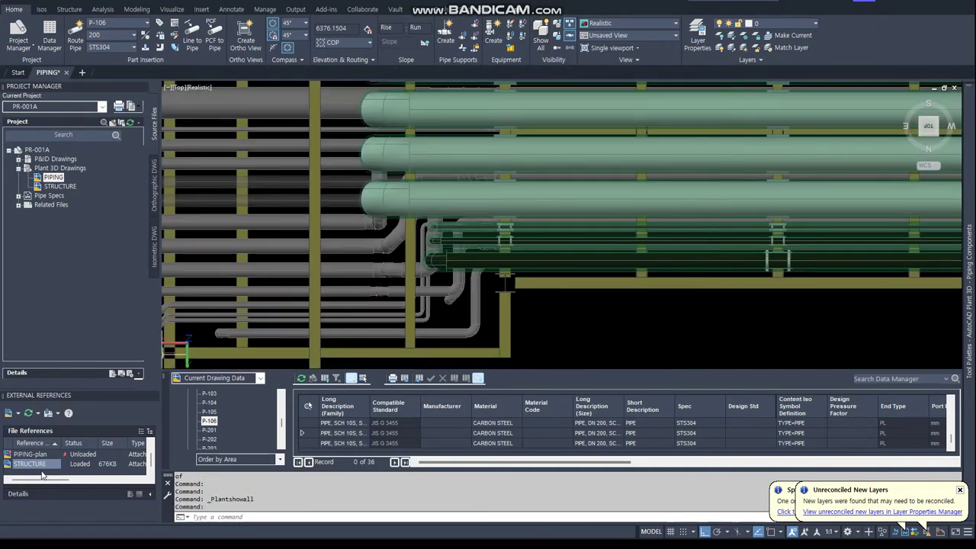
Unload STRUCTURE, QSAVE the PIPING drawing, and refresh it in Navisworks.
right_click(42, 467)
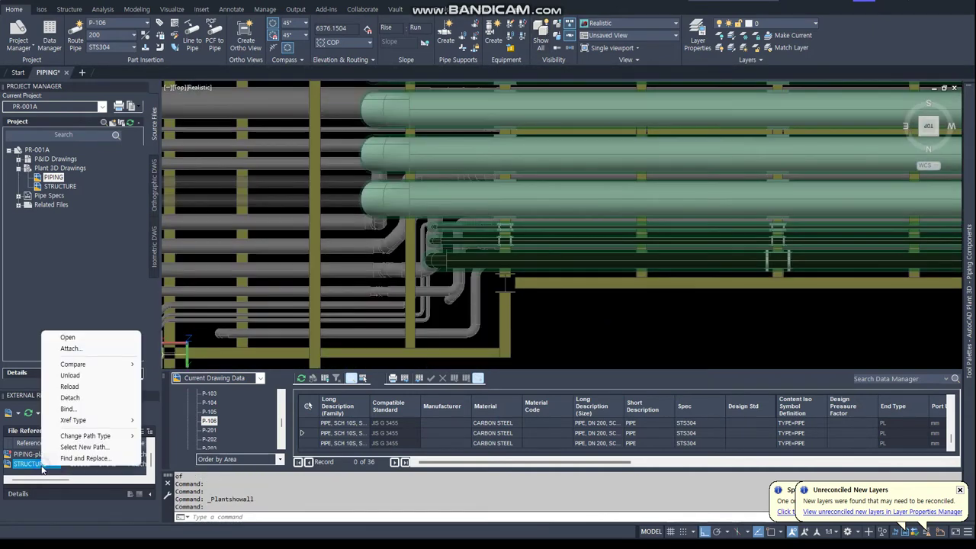
left_click(70, 375)
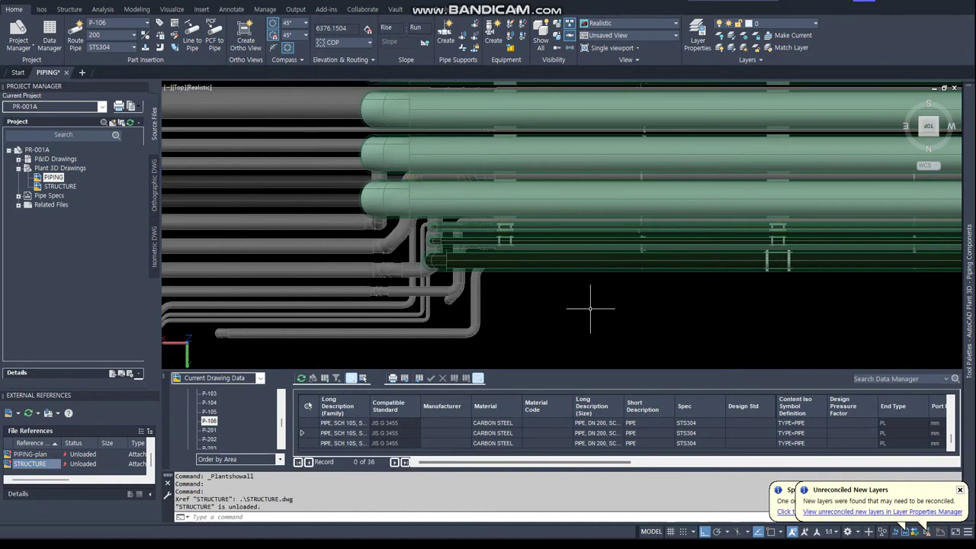
scroll(588, 305, "down", 5)
scroll(564, 282, "up", 4)
scroll(544, 268, "down", 2)
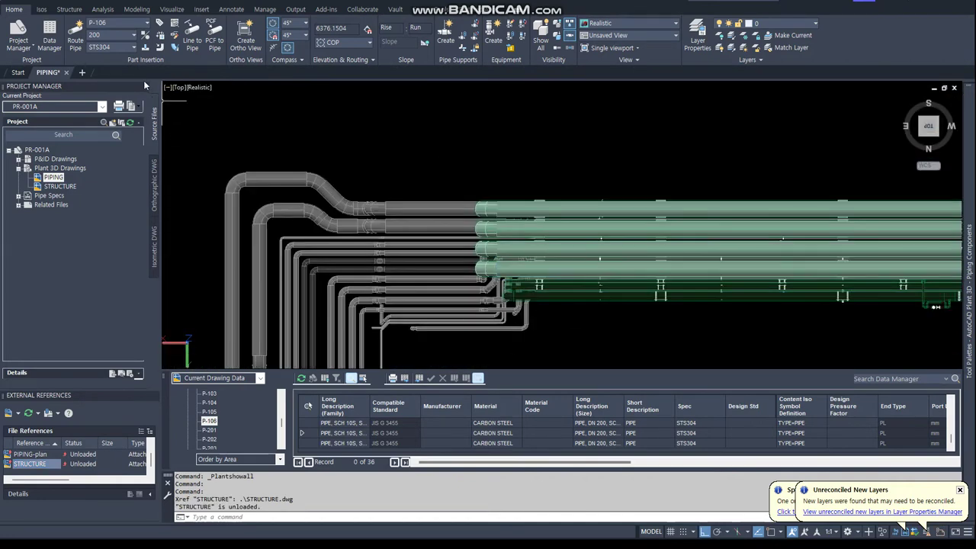
type("QSAVE")
key("Return")
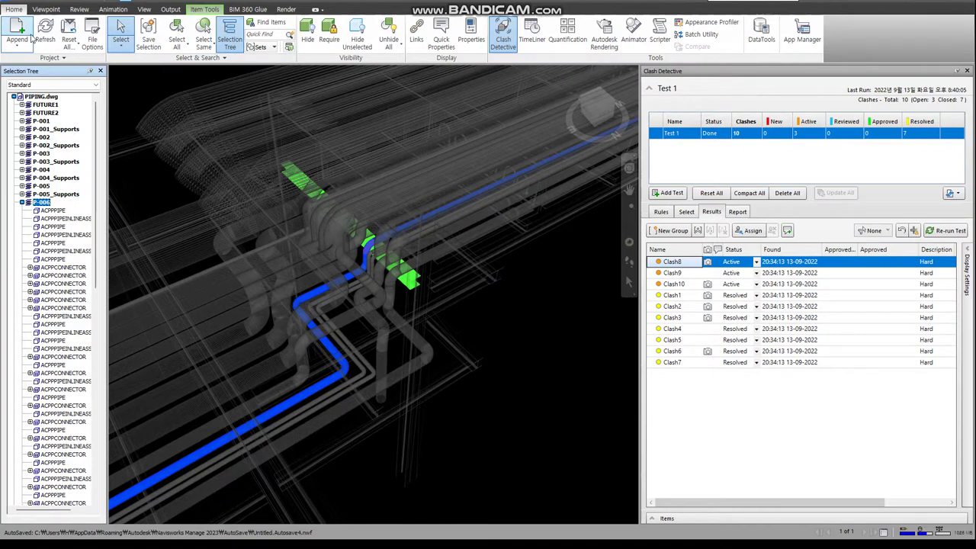
left_click(44, 34)
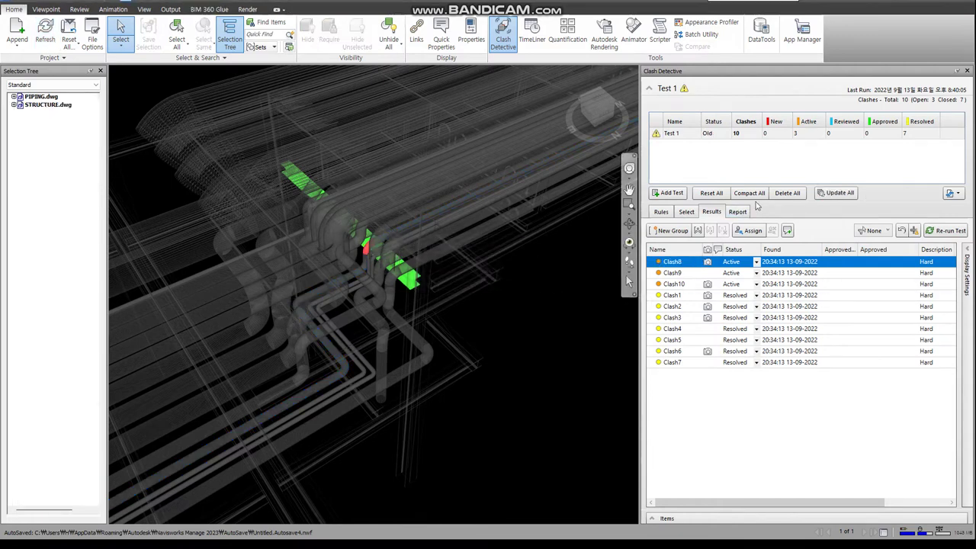
Re-run Test 1 leaving only Clash8 active with 9 resolved, then orbit around Clash8.
left_click(949, 231)
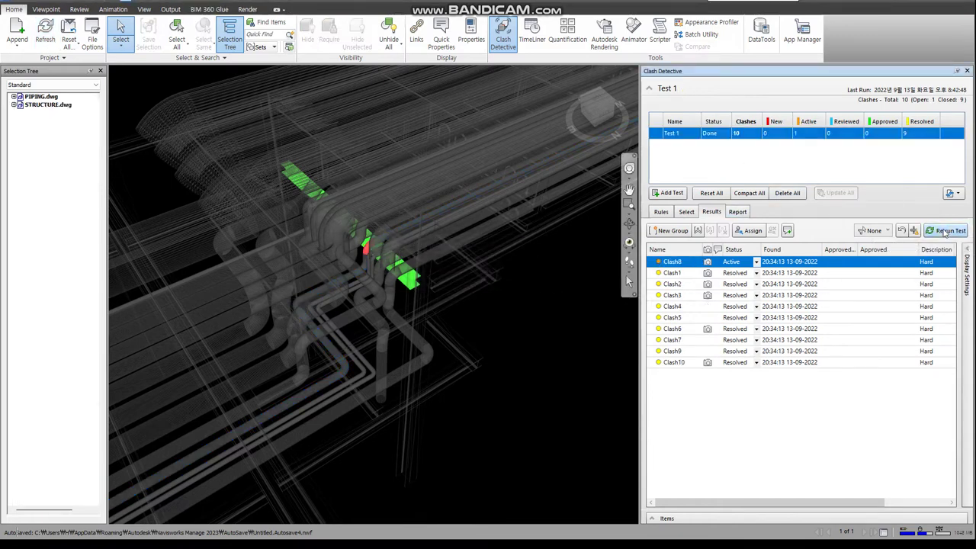
left_click(673, 261)
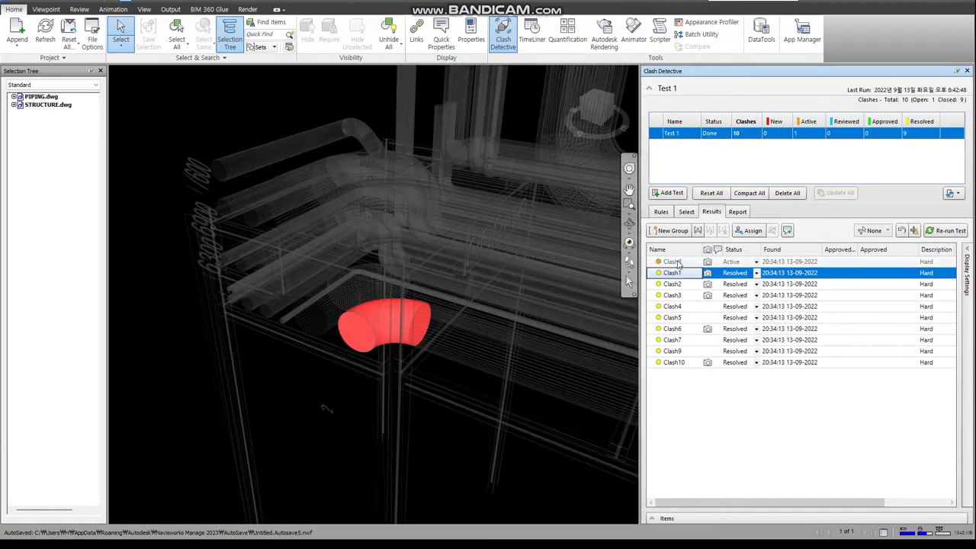
mouse_move(368, 254)
middle_mouse_down("shift")
mouse_move(397, 344)
mouse_move(398, 226)
mouse_move(365, 183)
mouse_move(381, 235)
mouse_move(396, 246)
mouse_move(366, 253)
mouse_move(370, 175)
mouse_move(366, 251)
mouse_move(394, 328)
mouse_move(466, 368)
middle_mouse_up("shift")
Select the beam and pipe at Clash8, then the whole P-006 pipe run.
left_click(367, 253)
scroll(366, 250, "up", 2)
scroll(436, 333, "up", 4)
left_click(279, 232)
scroll(60, 185, "up", 3)
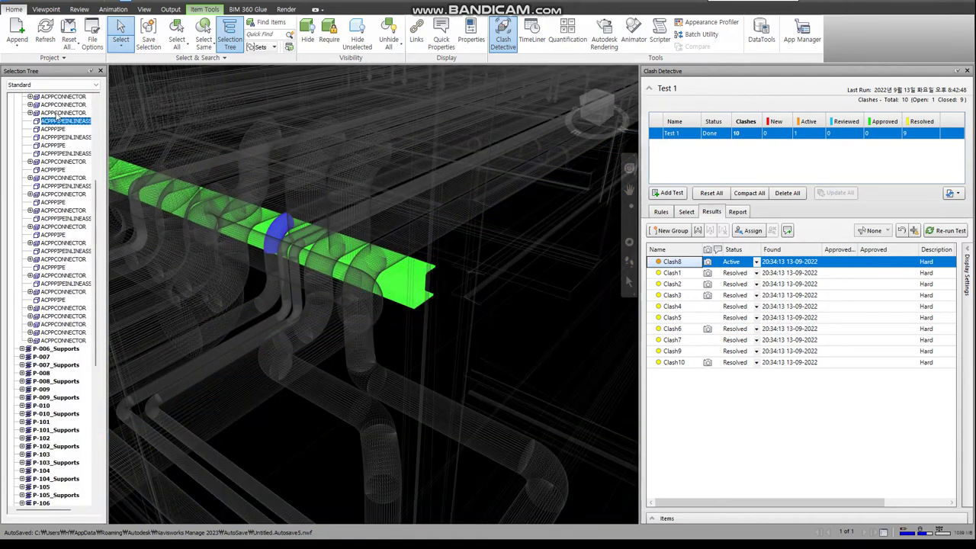
scroll(61, 185, "up", 5)
left_click(44, 179)
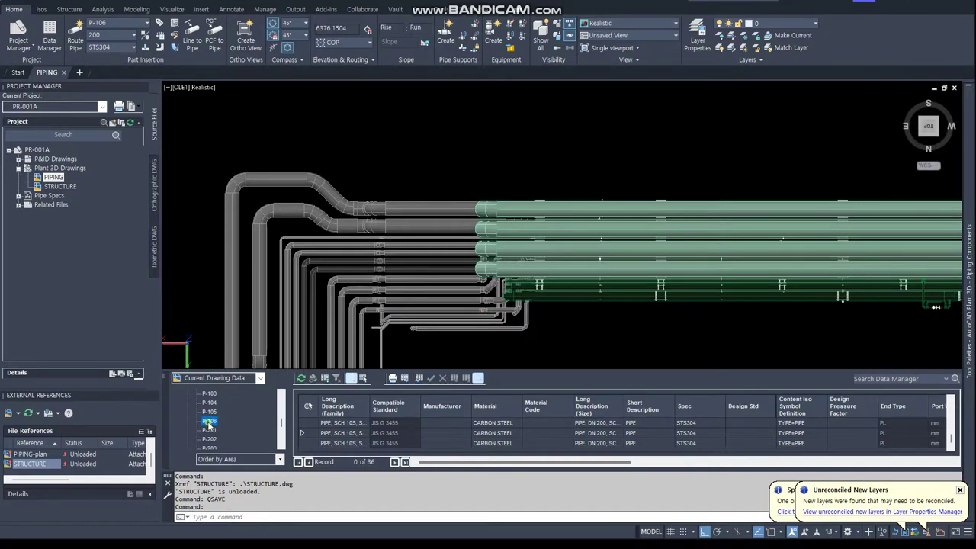
Zoom to line P-006 from the Data Manager, list its parts, and reload the STRUCTURE reference.
left_click(311, 432)
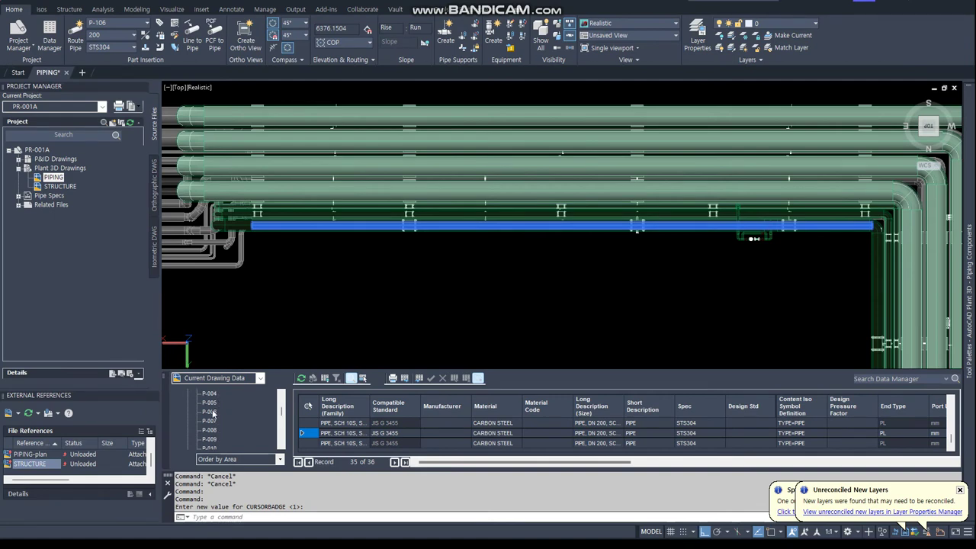
left_click(209, 412)
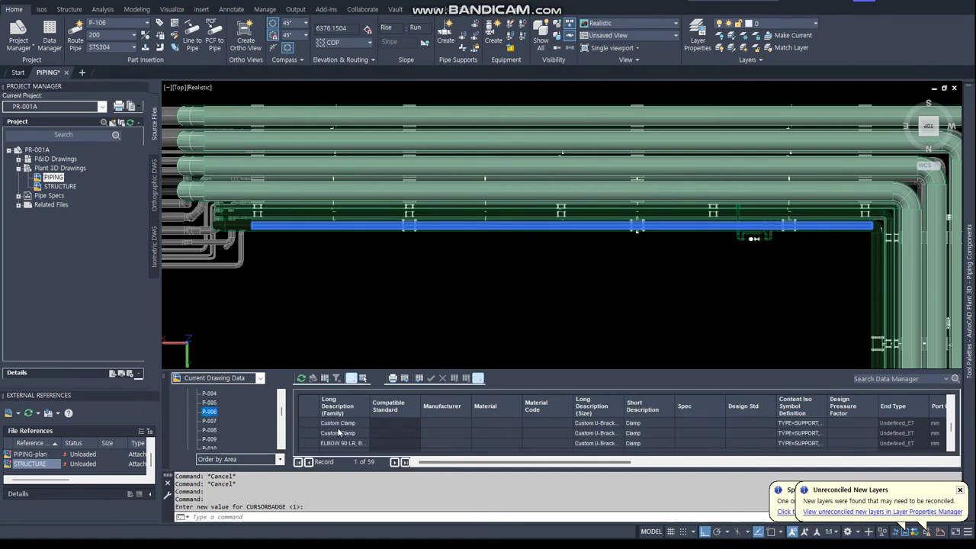
middle_click_drag(753, 239, 562, 294, "shift")
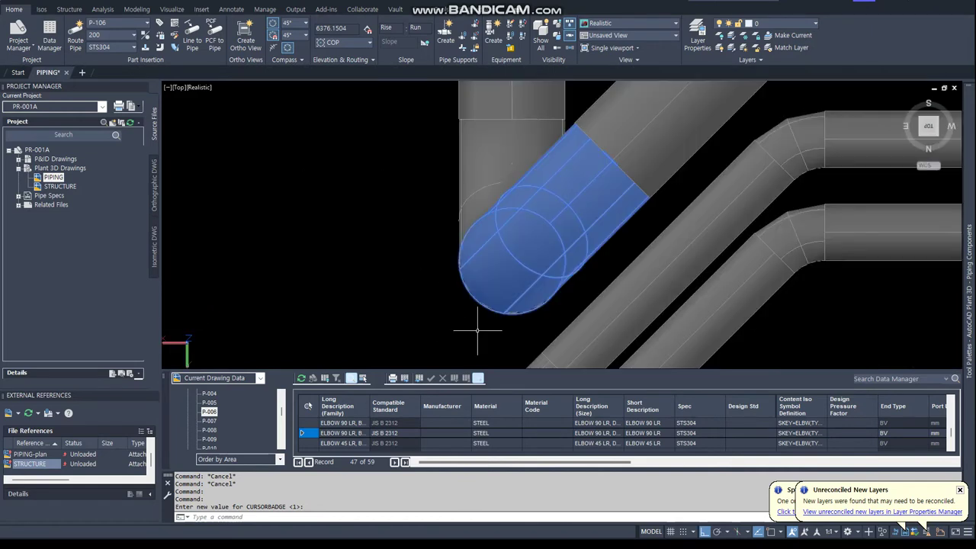
scroll(562, 294, "up", 3)
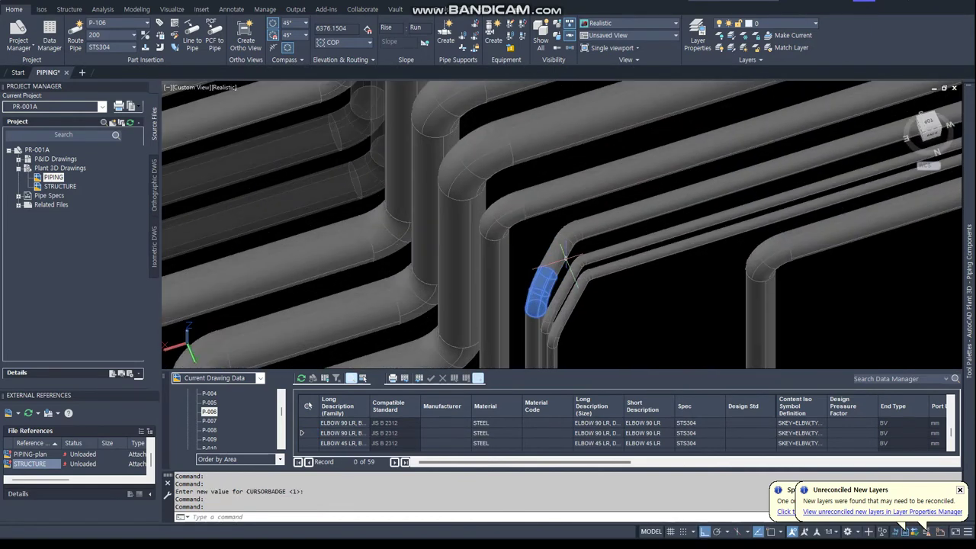
scroll(562, 294, "up", 2)
right_click(40, 464)
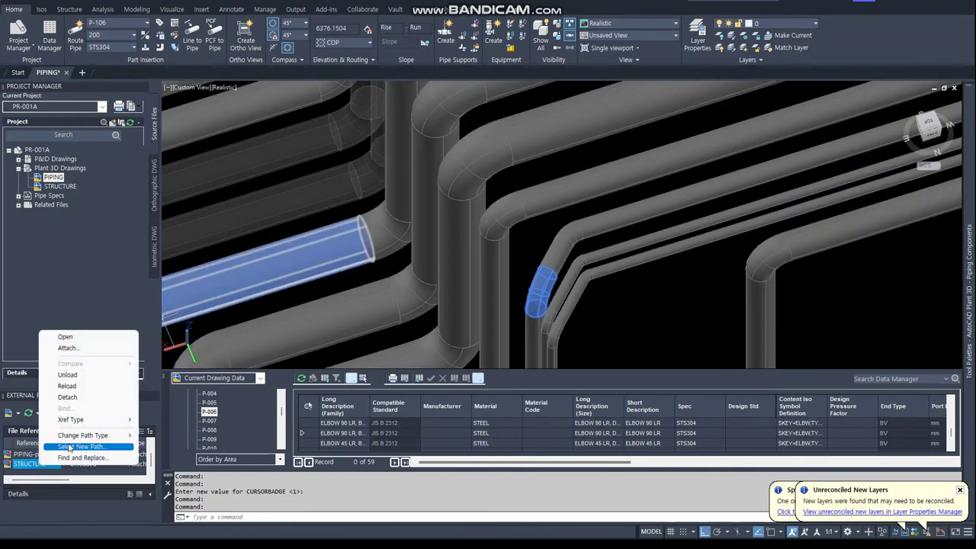
left_click(60, 384)
Select the pipe beside the elbow and add its whole connected line P-006 to the selection.
left_click(600, 272)
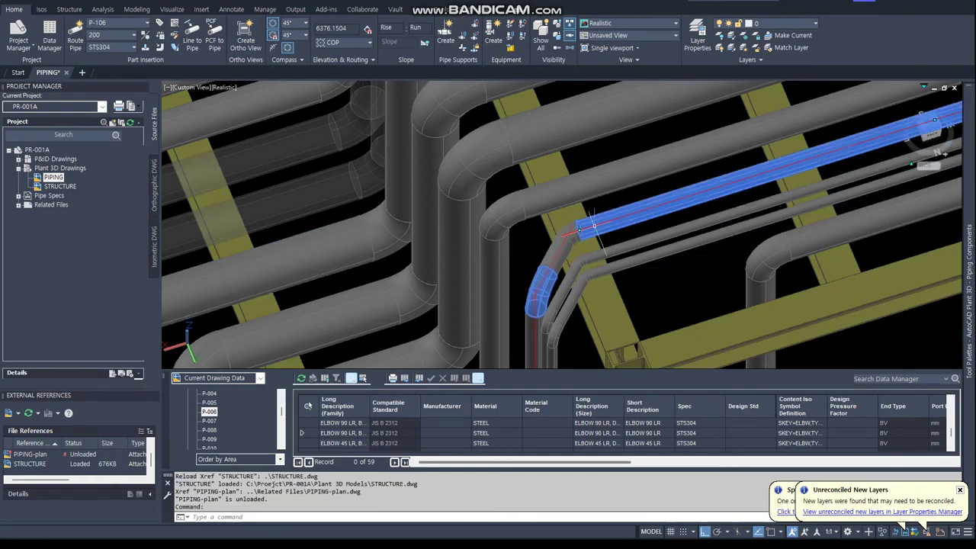
right_click(596, 230)
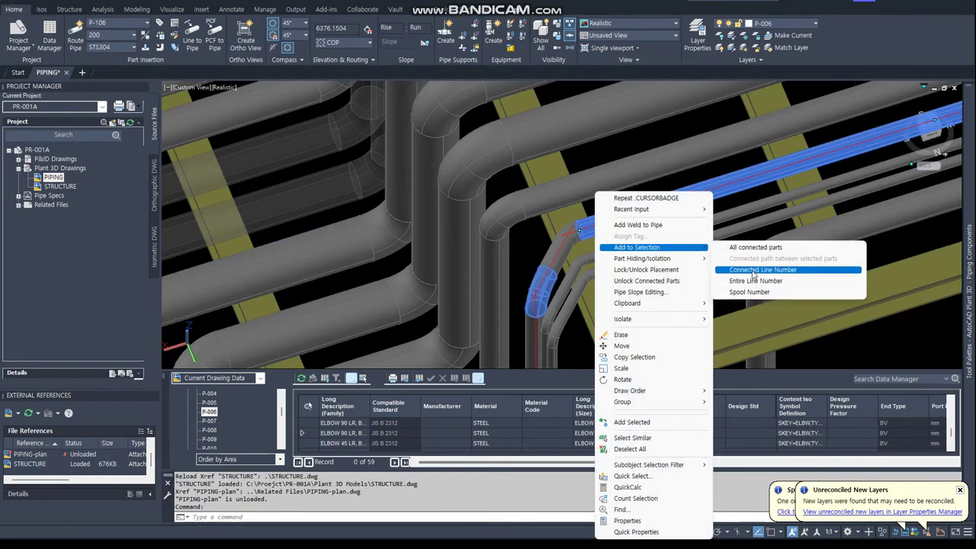
left_click(755, 272)
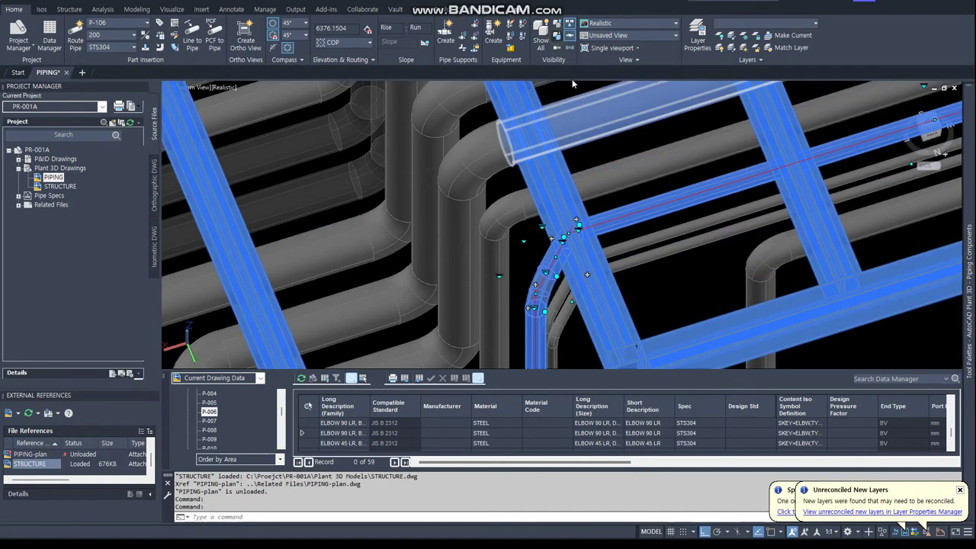
scroll(543, 286, "down", 5)
scroll(542, 286, "down", 2)
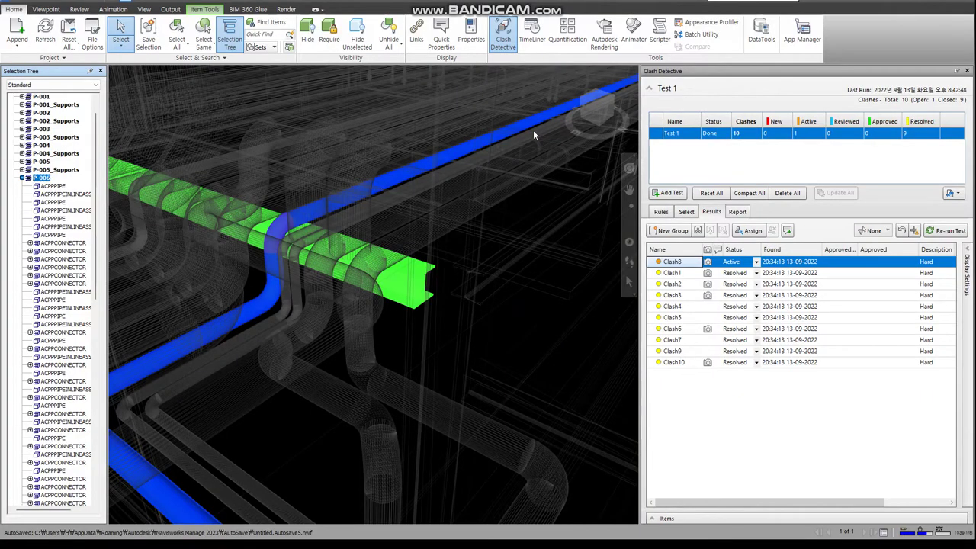
scroll(300, 310, "down", 1)
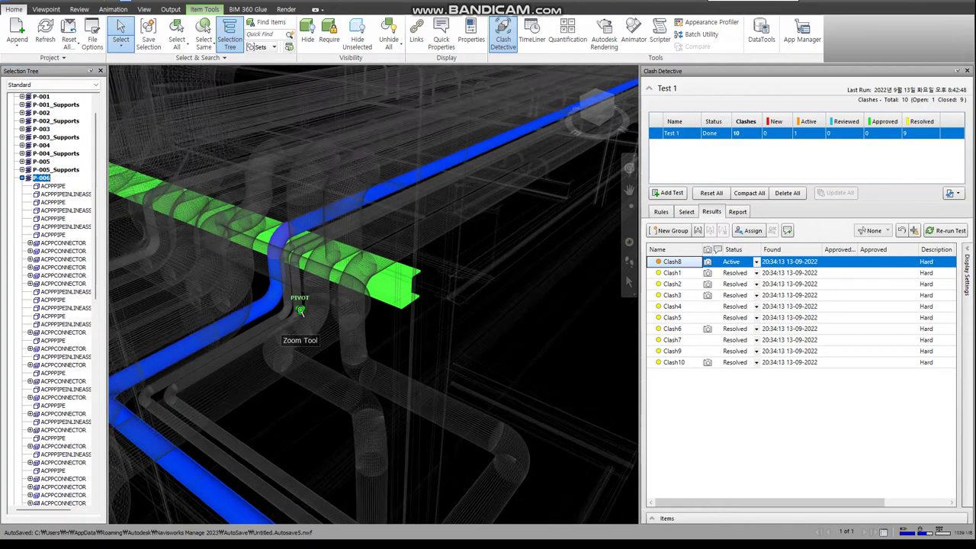
scroll(300, 310, "down", 2)
scroll(304, 293, "down", 2)
scroll(333, 301, "down", 2)
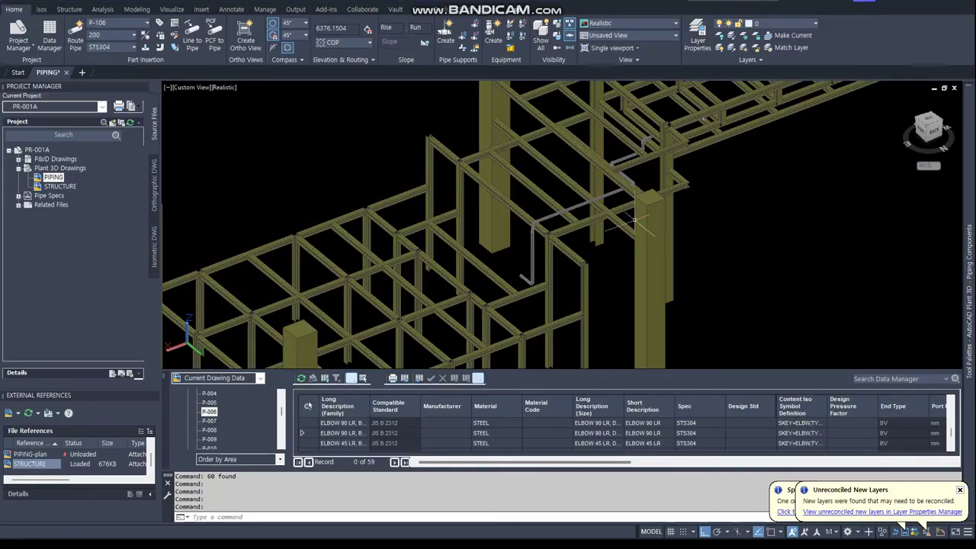
Window-select around the pipe and orbit in closer on the pipe elbow.
left_click(531, 284)
left_click(644, 189)
scroll(642, 186, "up", 5)
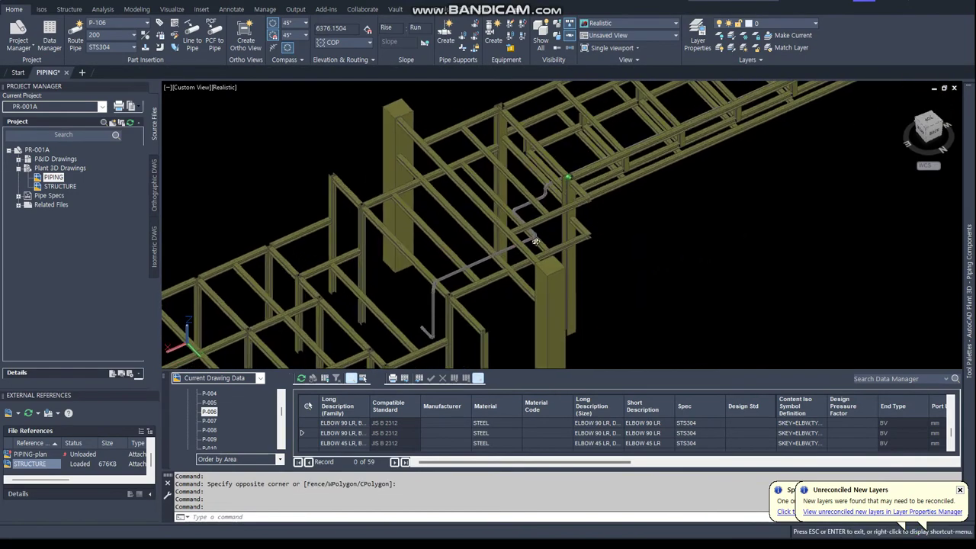
middle_click_drag(642, 186, 457, 183, "shift")
Copy the expansion loop elbows, then undo the copy.
left_click(403, 127)
left_click(534, 328)
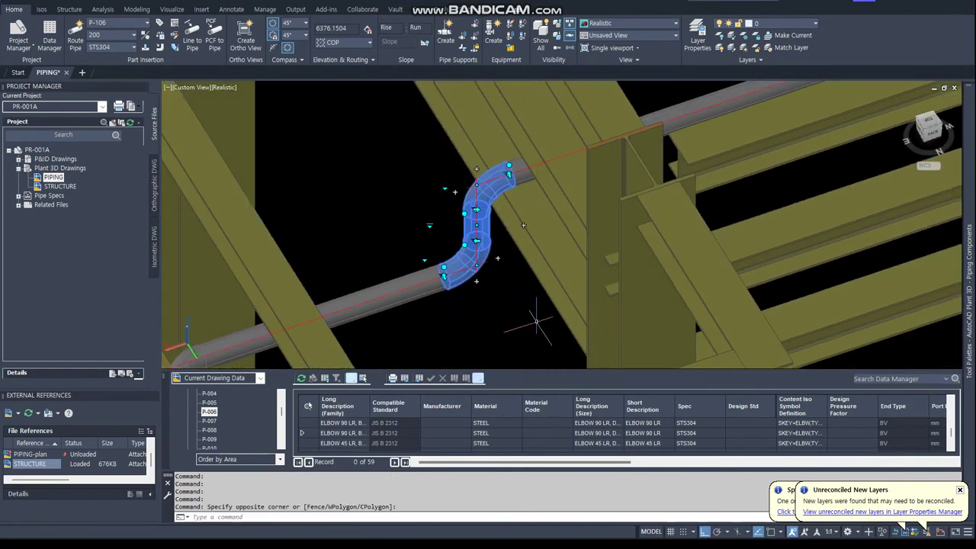
right_click(533, 326)
left_click(560, 146)
left_click(549, 299)
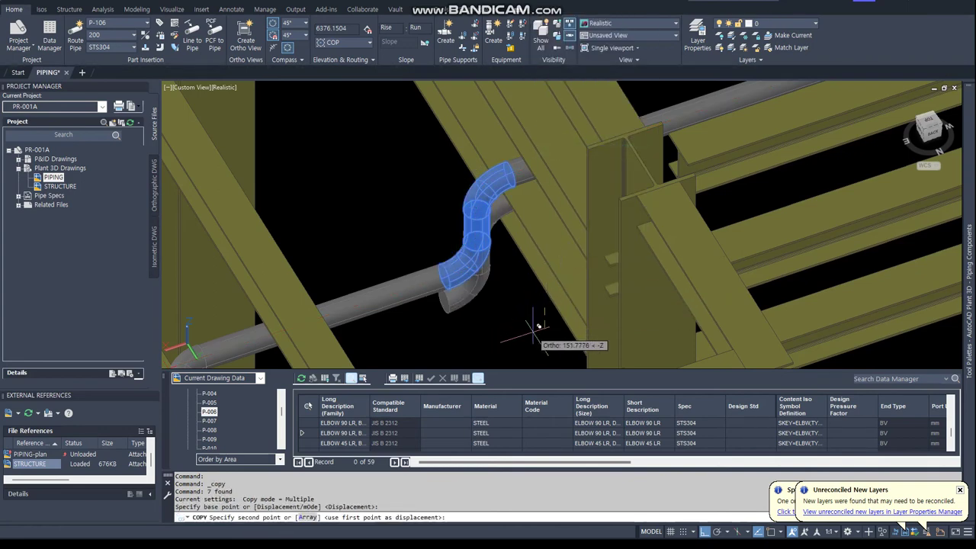
type("100")
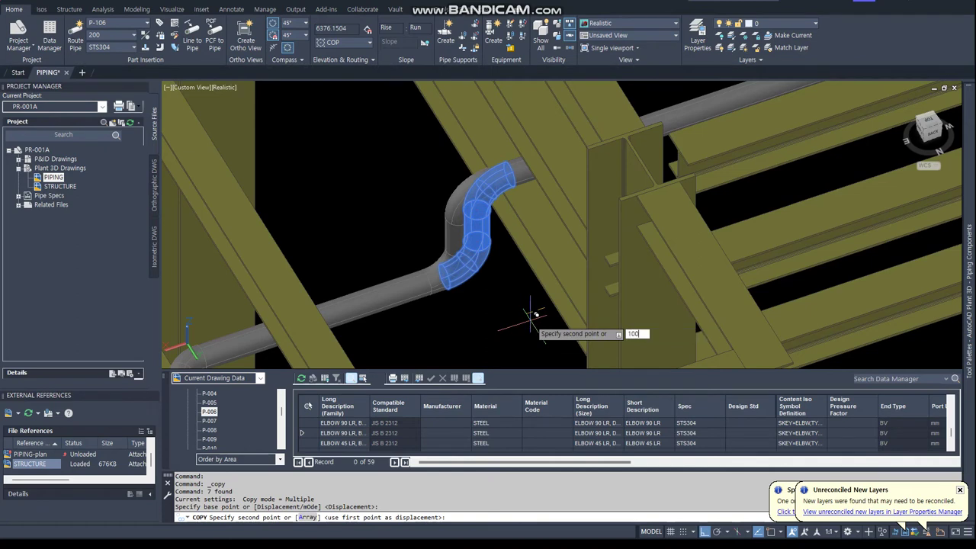
key("Return")
key("Escape")
key("ctrl+z")
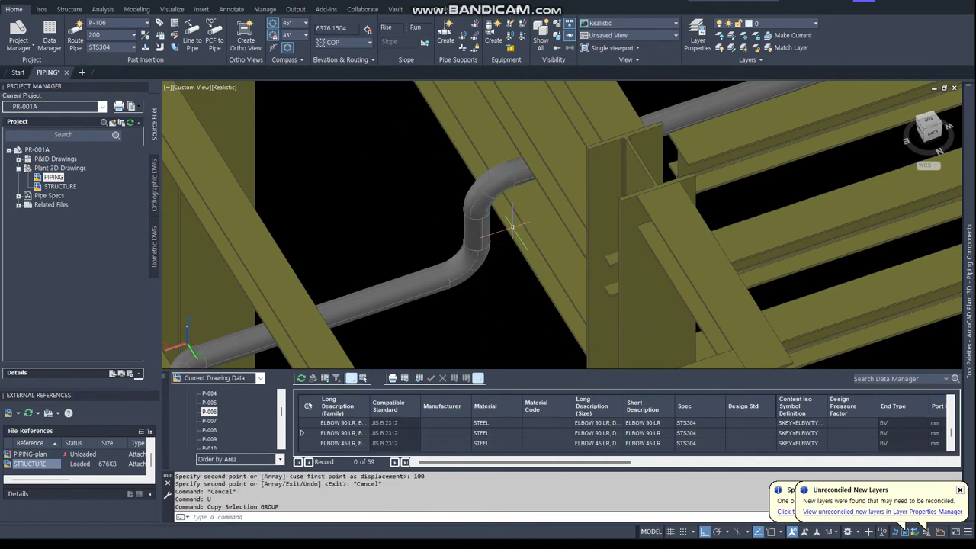
Move the expansion loop elbows 100 units.
left_click(359, 135)
left_click(536, 344)
right_click(538, 225)
left_click(562, 150)
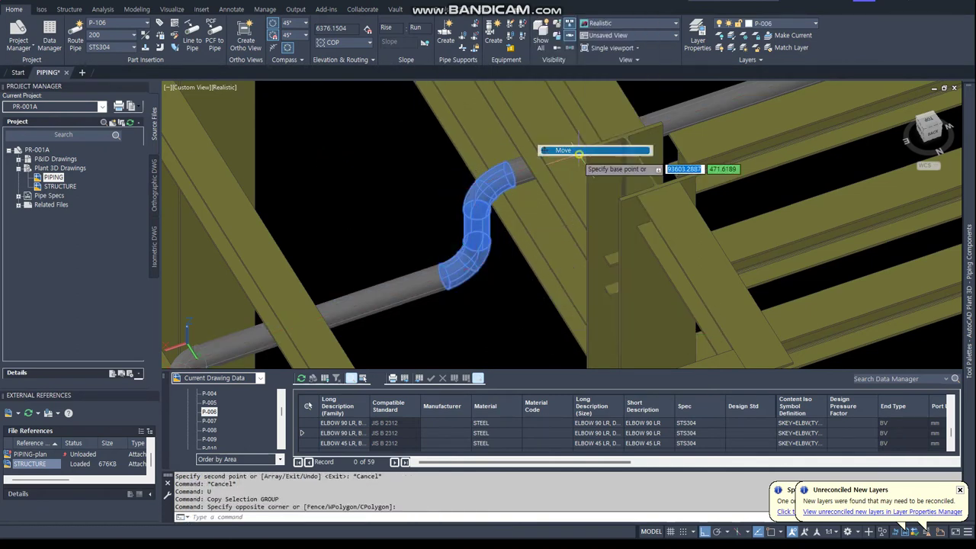
left_click(496, 311)
type("100")
key("Return")
Reroute the adjacent pipe to the elbow end using a node snap.
left_click(500, 177)
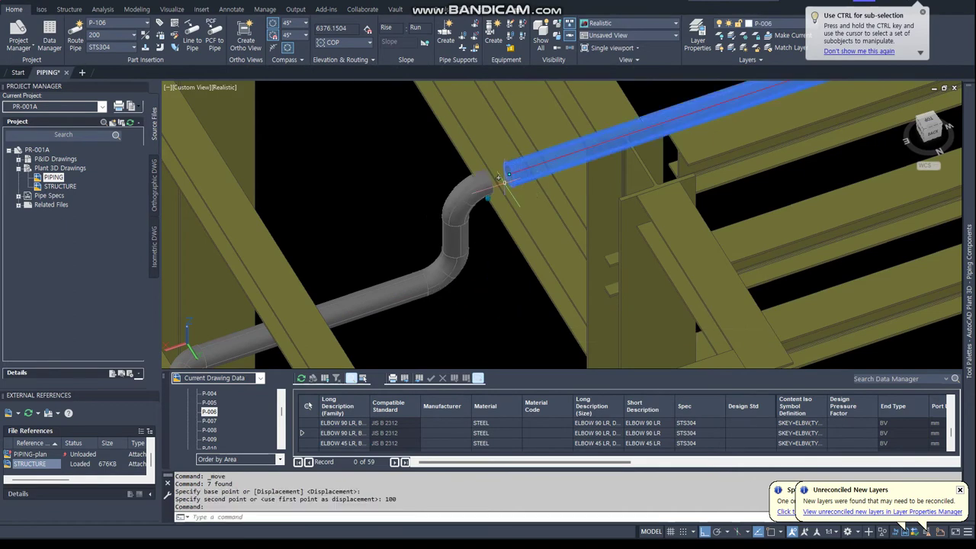
left_click(498, 177)
type("nod")
key("Return")
left_click(486, 178)
key("Escape")
key("Escape")
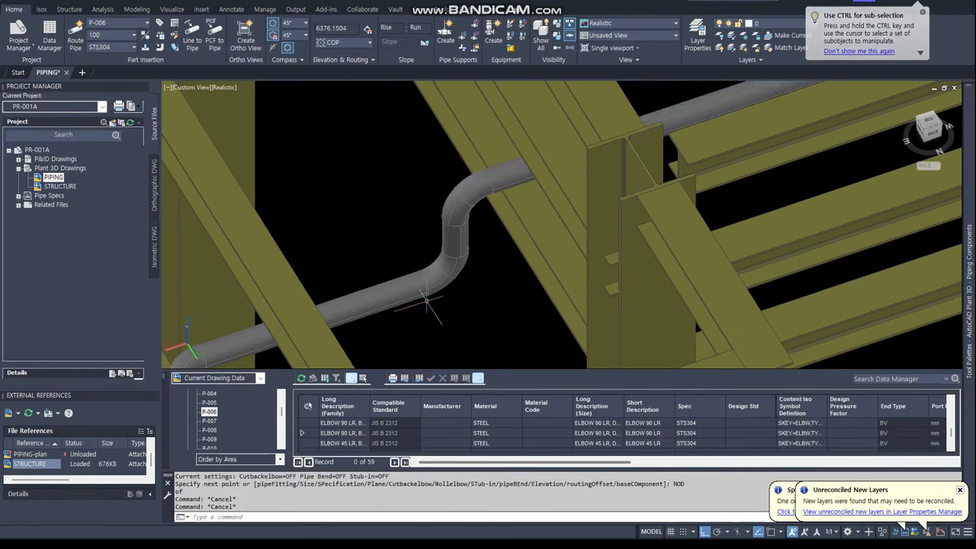
scroll(473, 261, "down", 3)
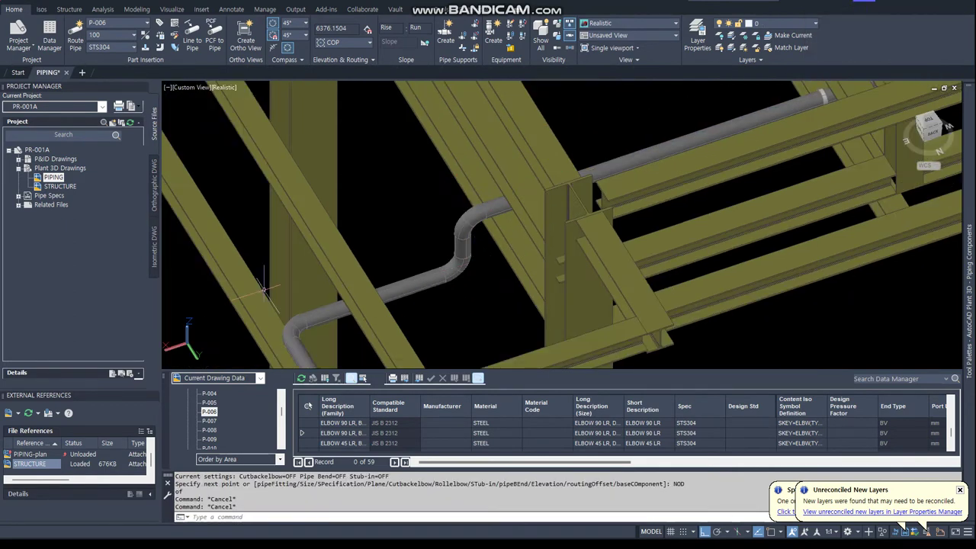
Show all hidden piping, unload the STRUCTURE reference, and save the PIPING drawing.
left_click(540, 42)
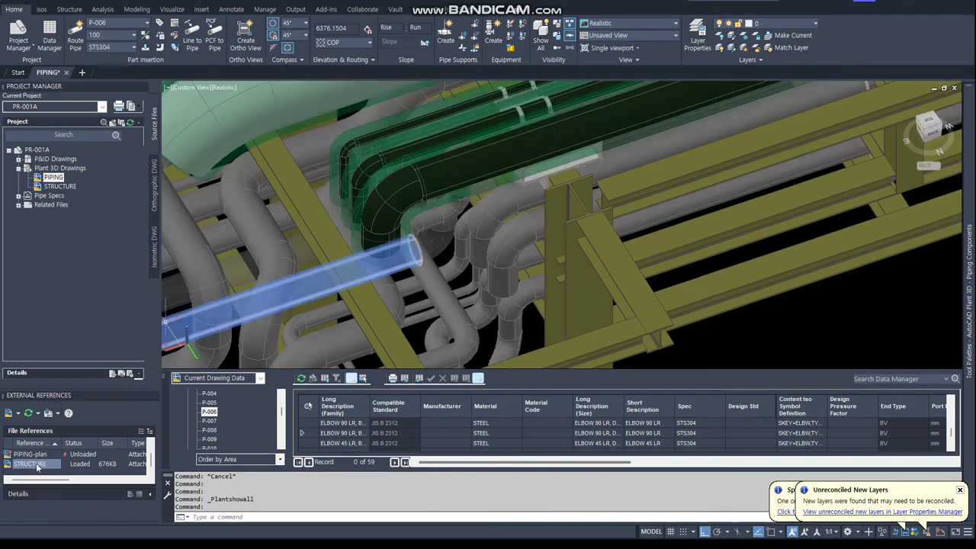
right_click(34, 464)
left_click(46, 373)
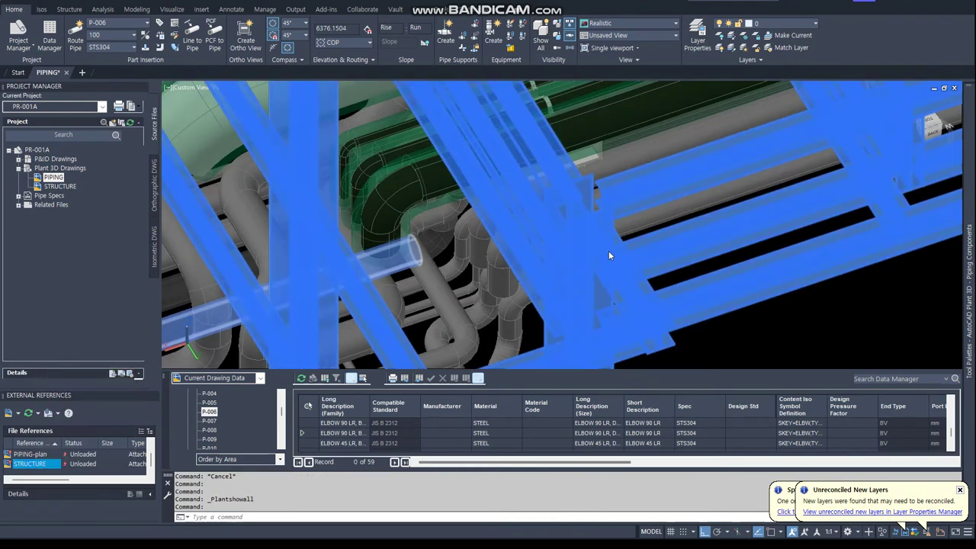
key("ctrl+s")
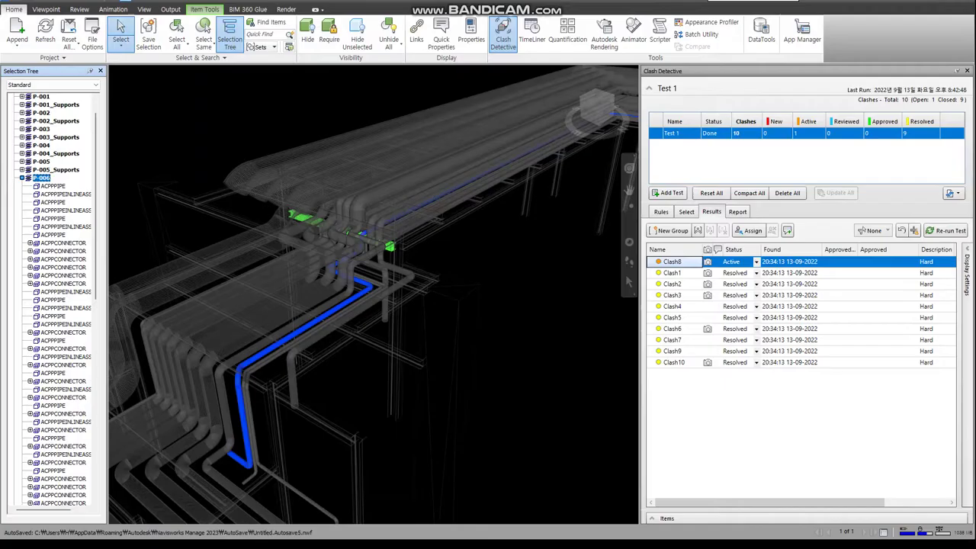
Refresh the updated model, re-run the clash test, and view Clash4.
left_click(45, 39)
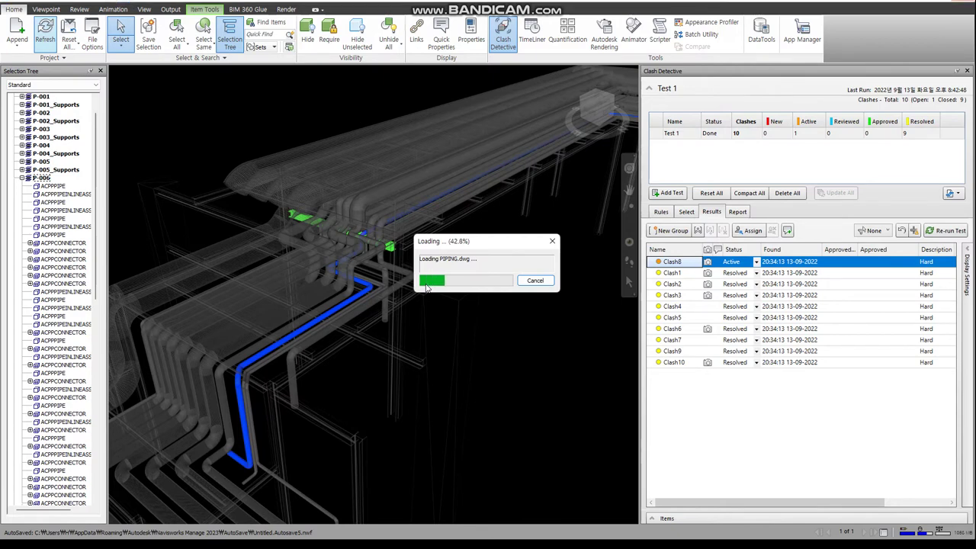
left_click(915, 230)
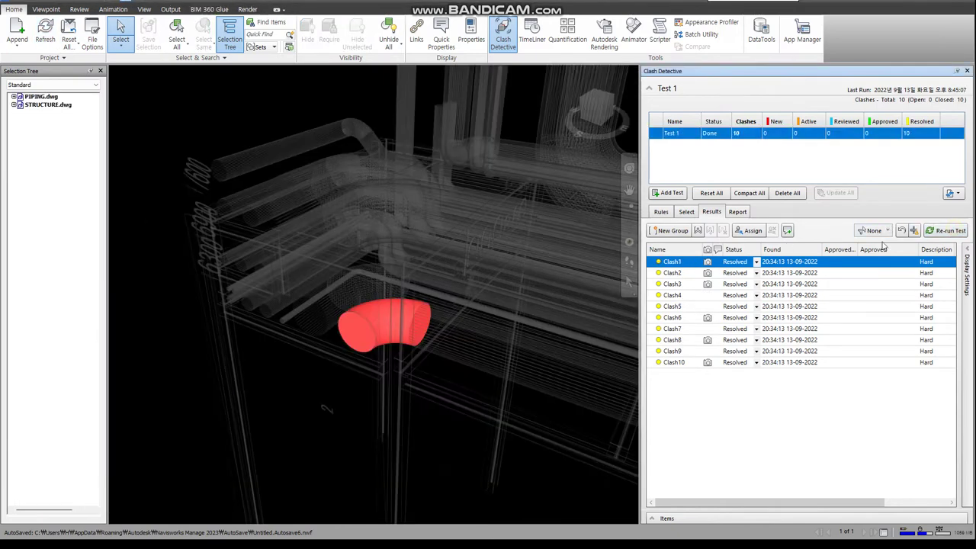
left_click(675, 295)
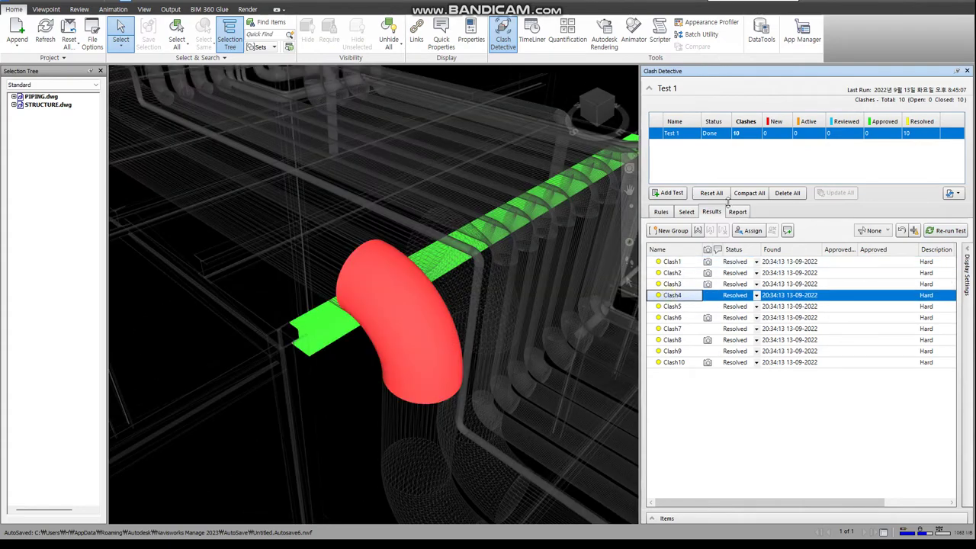
Replace all tests with a new one using saved sets for Selection A, and run it.
left_click(788, 194)
left_click(945, 87)
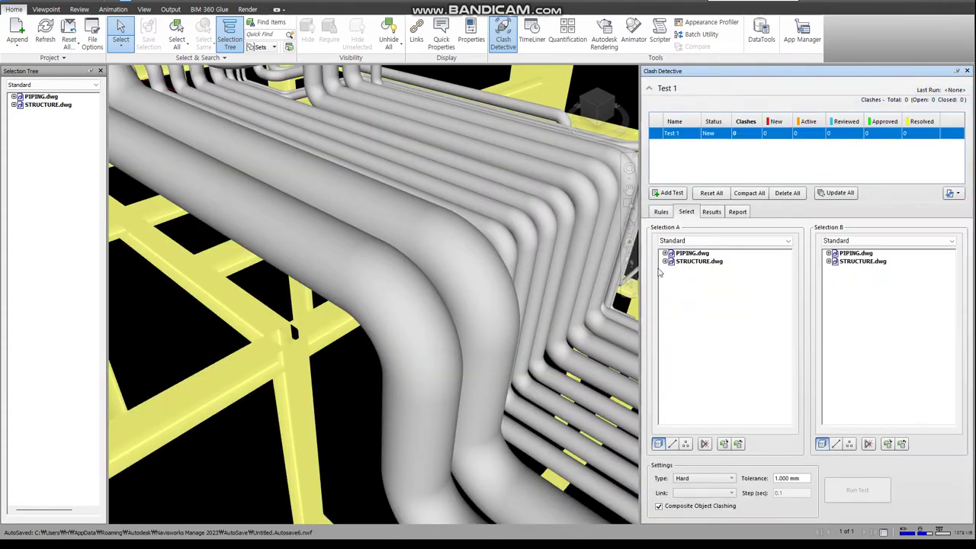
left_click(695, 241)
left_click(689, 259)
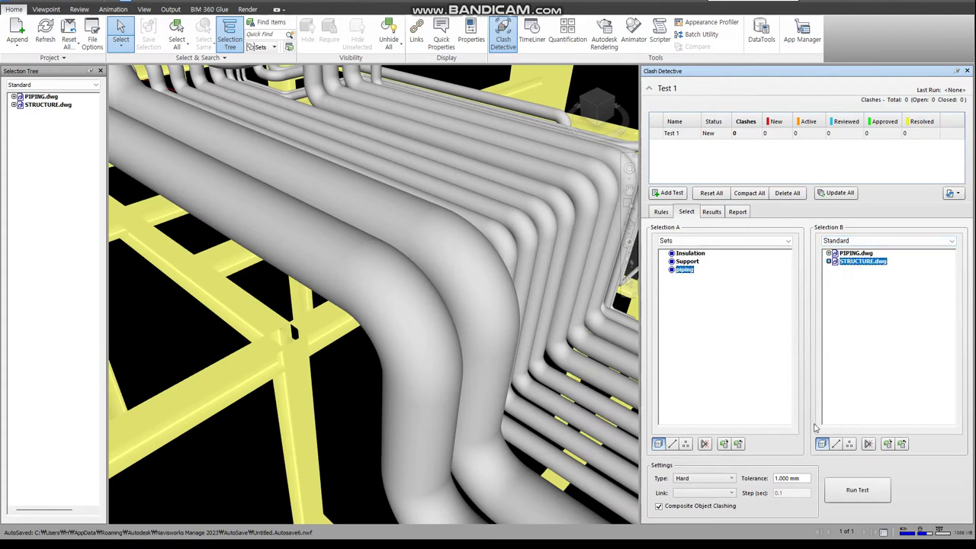
left_click(859, 490)
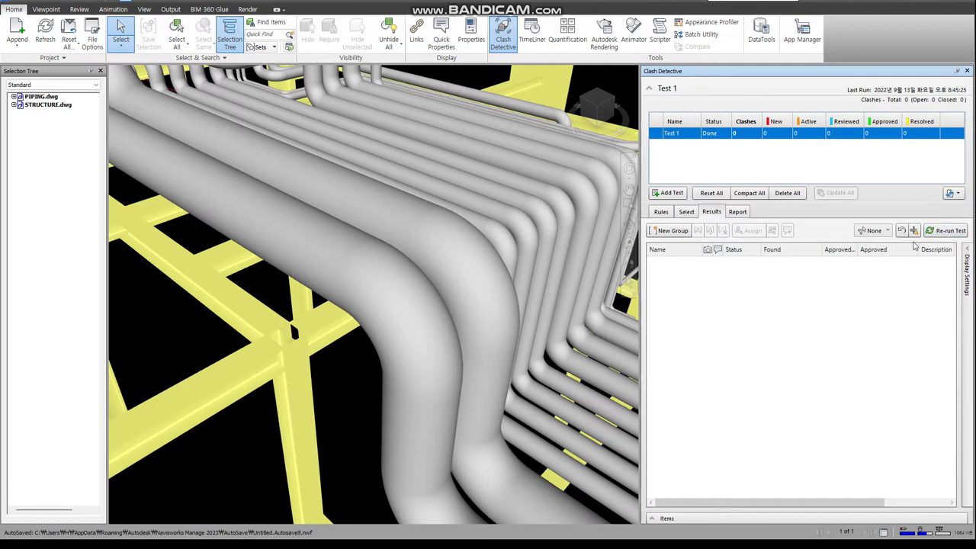
Delete that test and add a fresh one with Selection A set to saved sets.
left_click(777, 192)
left_click(938, 88)
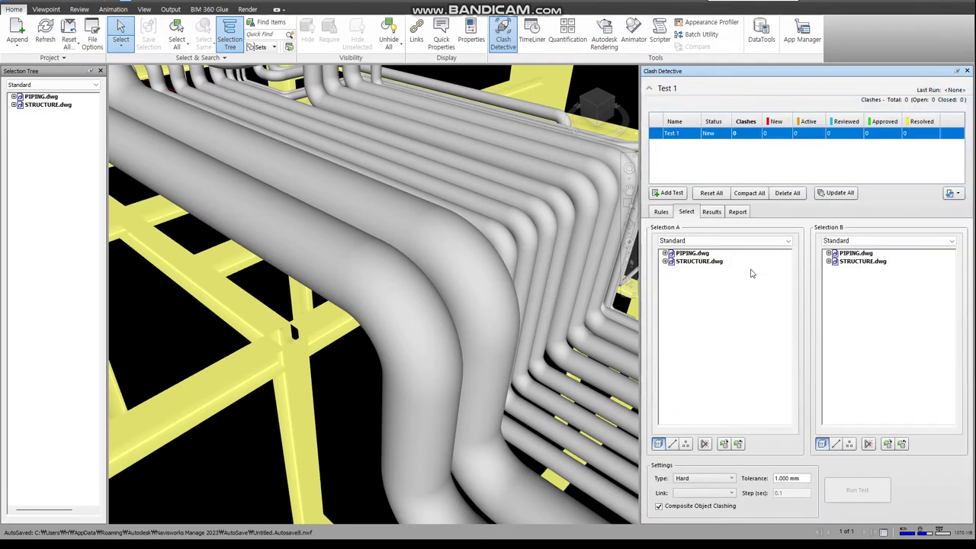
left_click(690, 241)
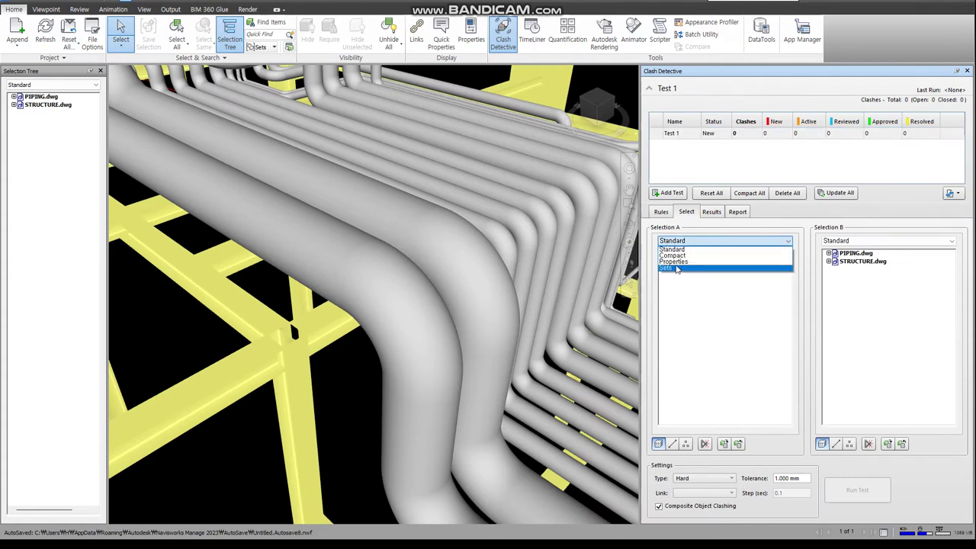
left_click(677, 267)
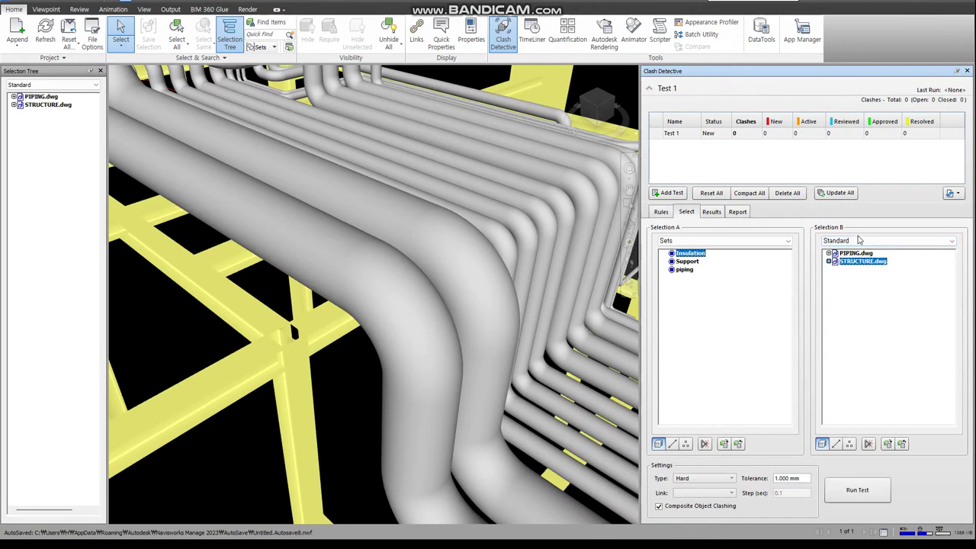
Run the clash test and step through the four clash results, back to Clash1.
left_click(858, 492)
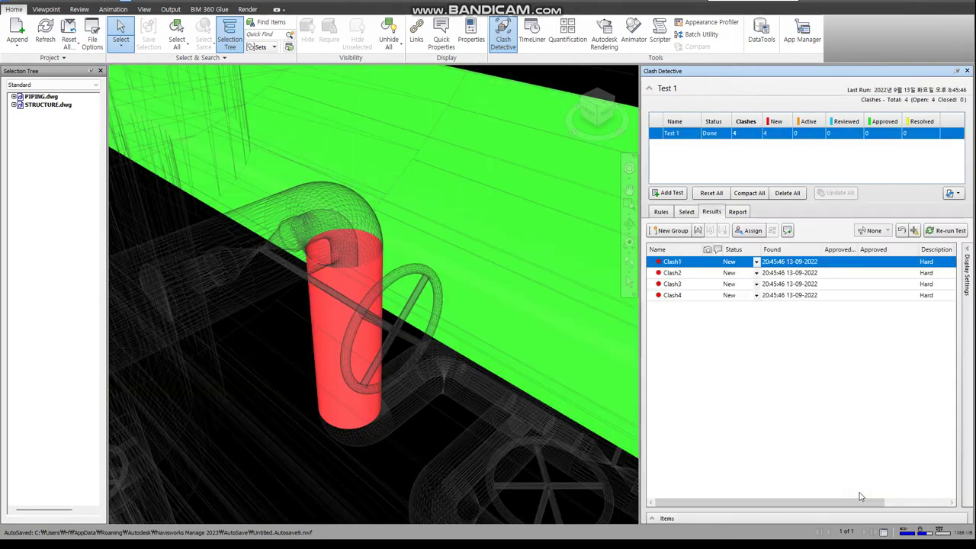
key("Down")
key("Down")
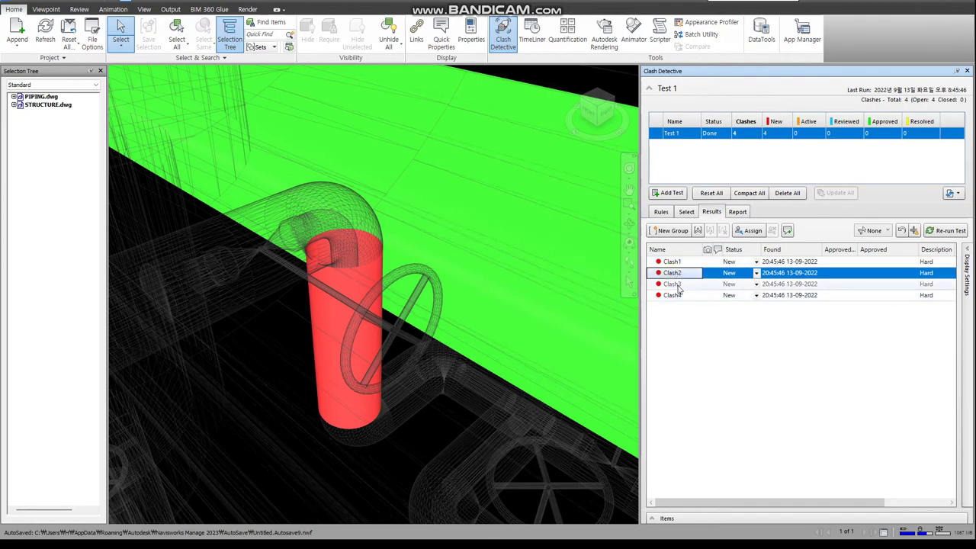
key("Down")
key("Home")
Orbit and zoom around the first clash, then delete all clash tests.
left_click_drag(279, 334, 342, 339)
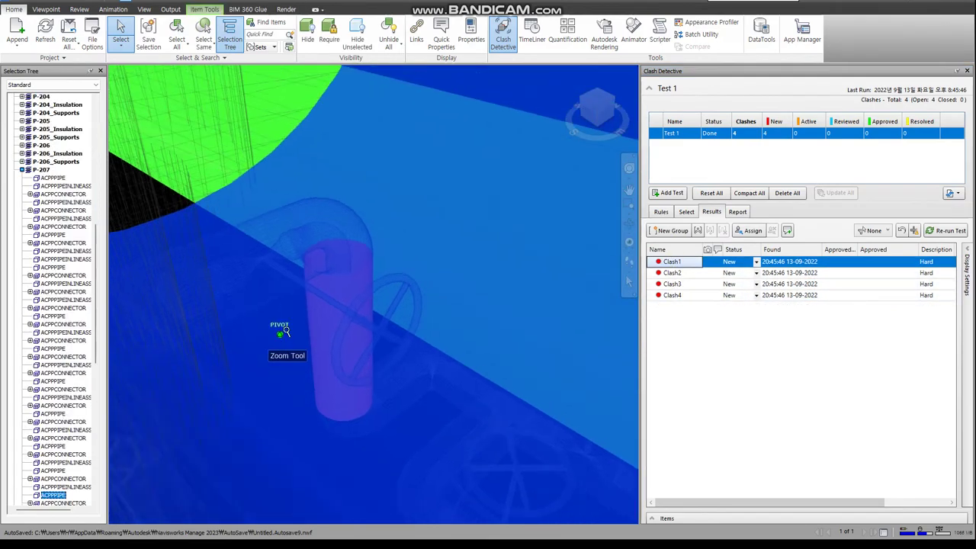
scroll(342, 338, "up", 3)
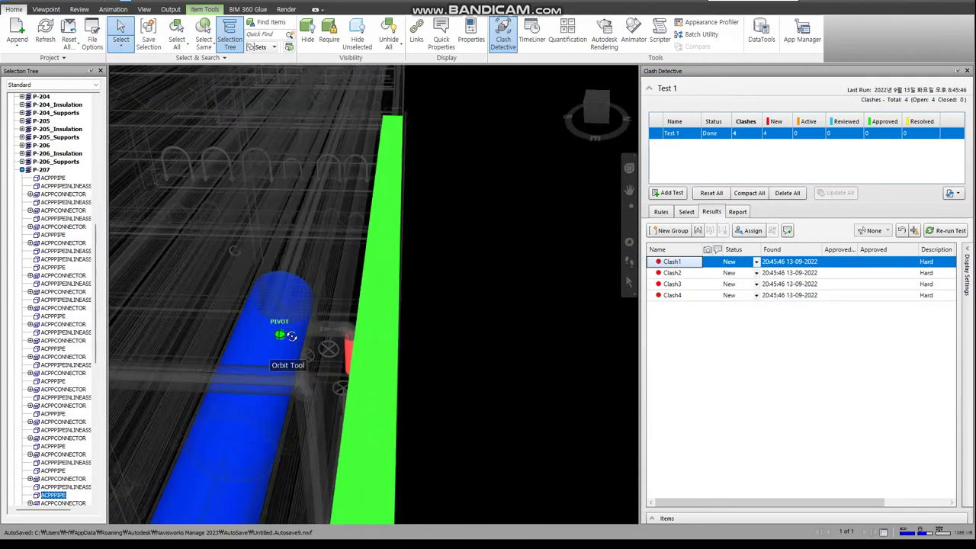
scroll(346, 337, "up", 2)
scroll(350, 335, "up", 1)
scroll(356, 335, "up", 2)
middle_click_drag(356, 335, 371, 405, "shift")
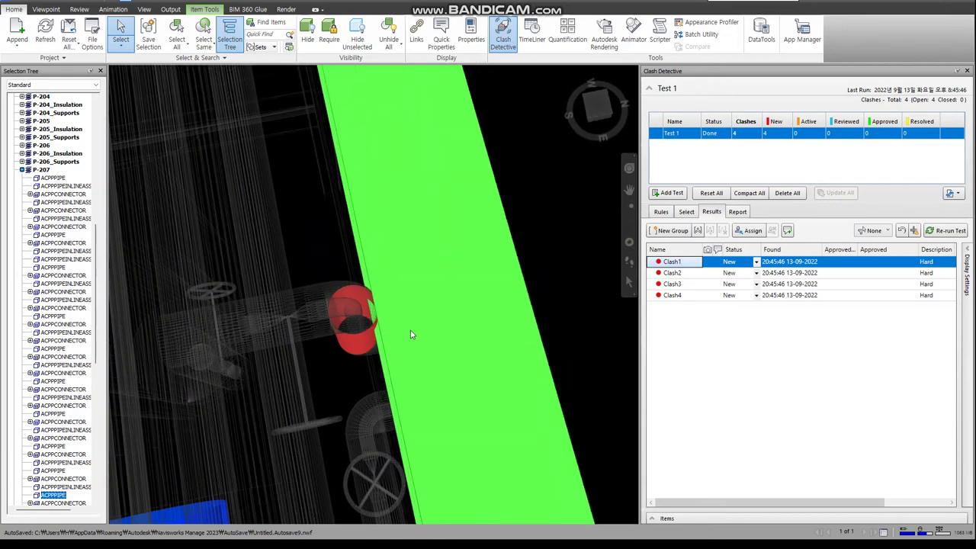
mouse_move(360, 348)
middle_mouse_down("shift")
mouse_move(319, 235)
mouse_move(342, 226)
mouse_move(327, 225)
mouse_move(300, 105)
mouse_move(319, 104)
mouse_move(337, 163)
mouse_move(320, 235)
mouse_move(349, 283)
middle_mouse_up("shift")
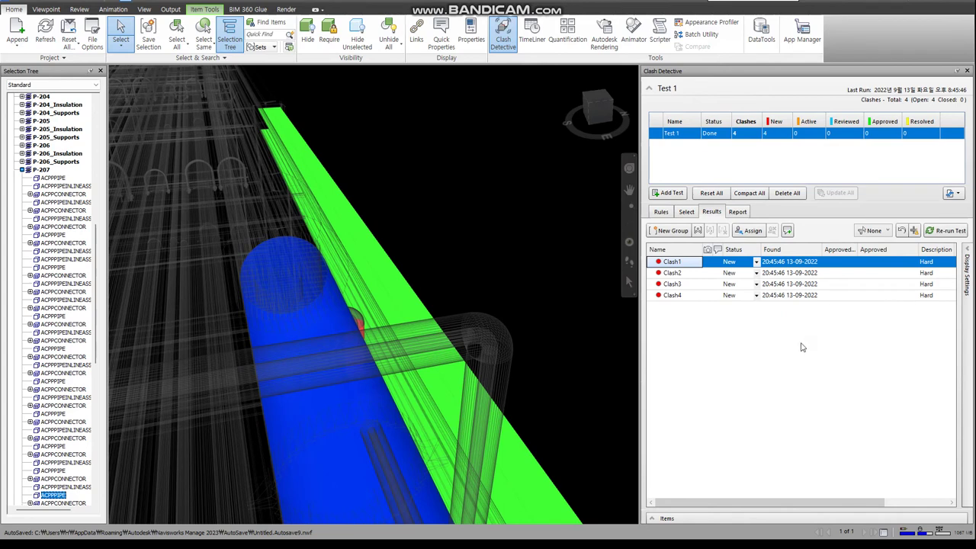
left_click(787, 194)
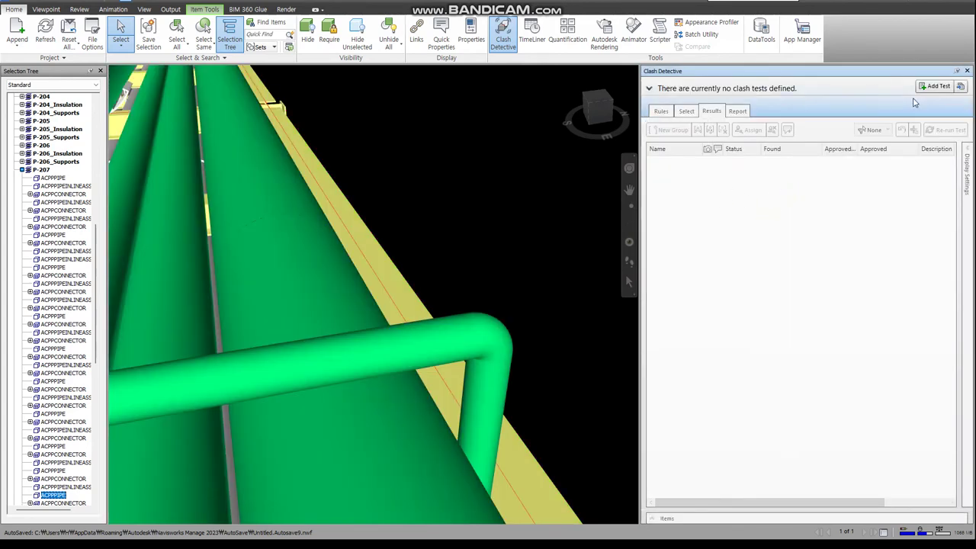
Add a test with saved sets for both selections and run it, finding 133 clashes.
left_click(934, 85)
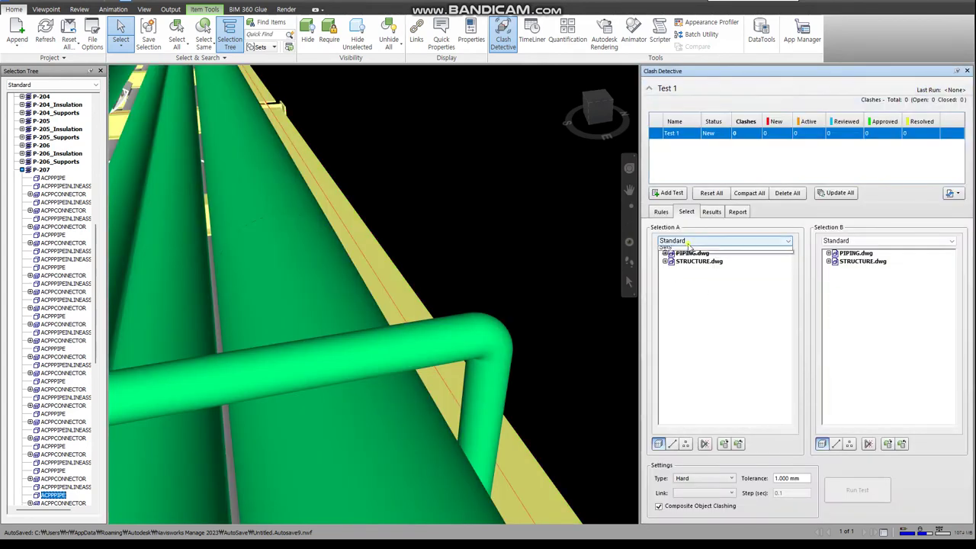
left_click(686, 241)
left_click(675, 269)
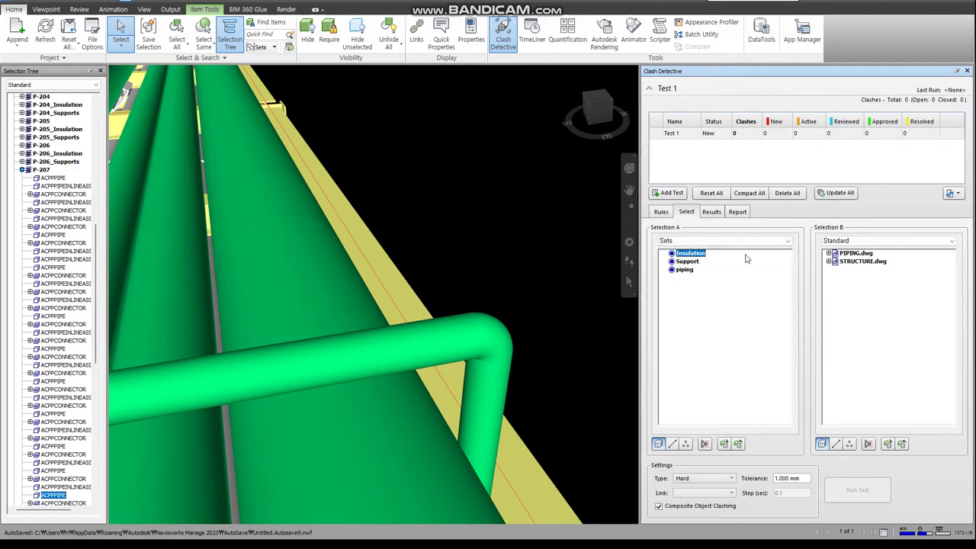
left_click(898, 242)
left_click(834, 273)
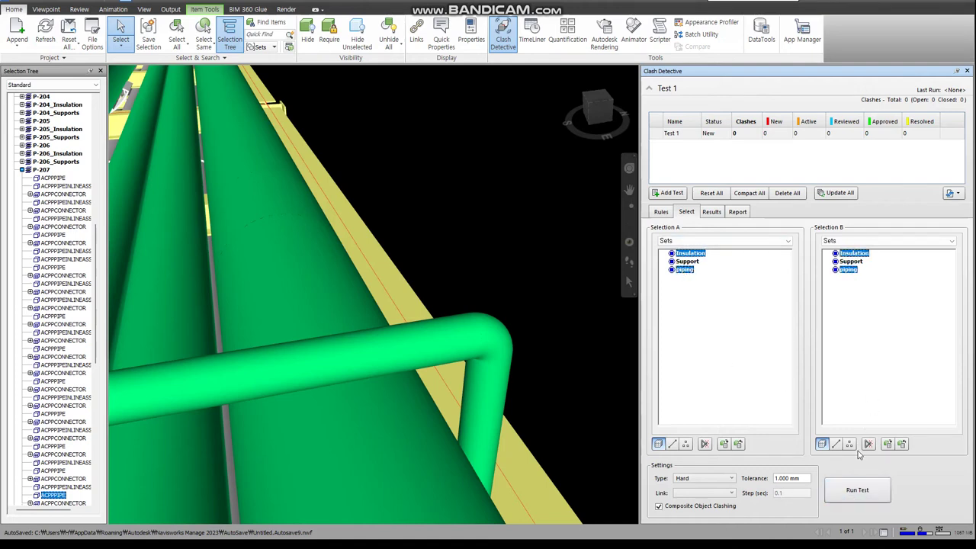
left_click(859, 494)
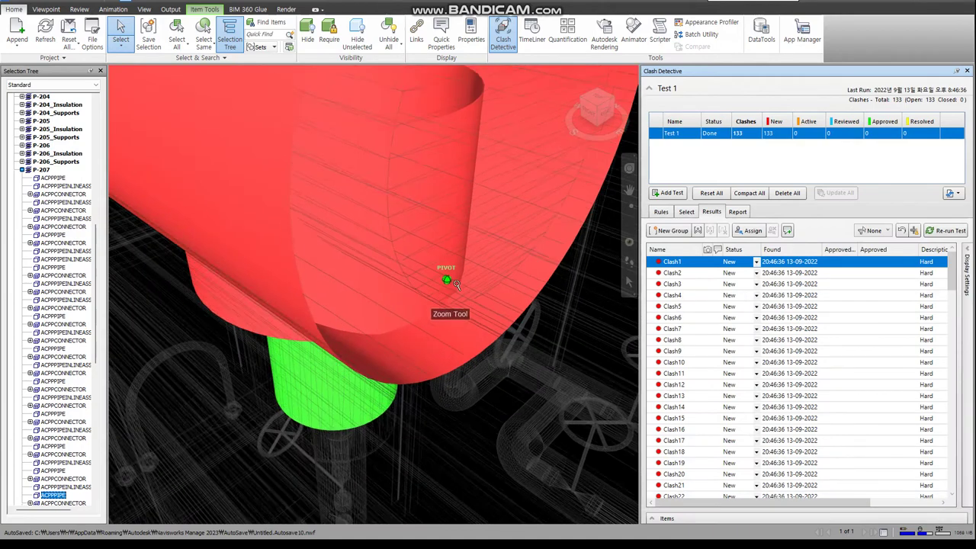
Review Clash2 through Clash9 in 3D, then delete the test and its results.
left_click(673, 275)
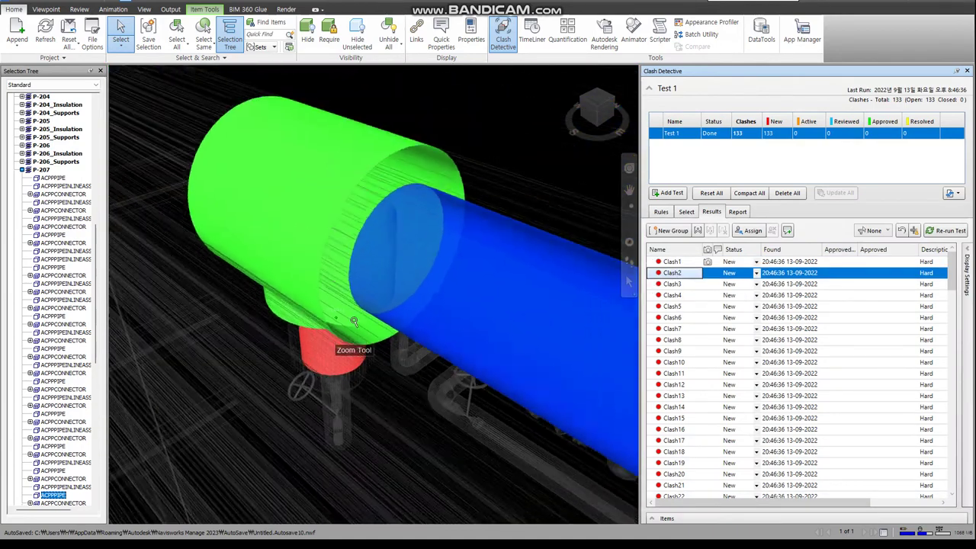
left_click(673, 285)
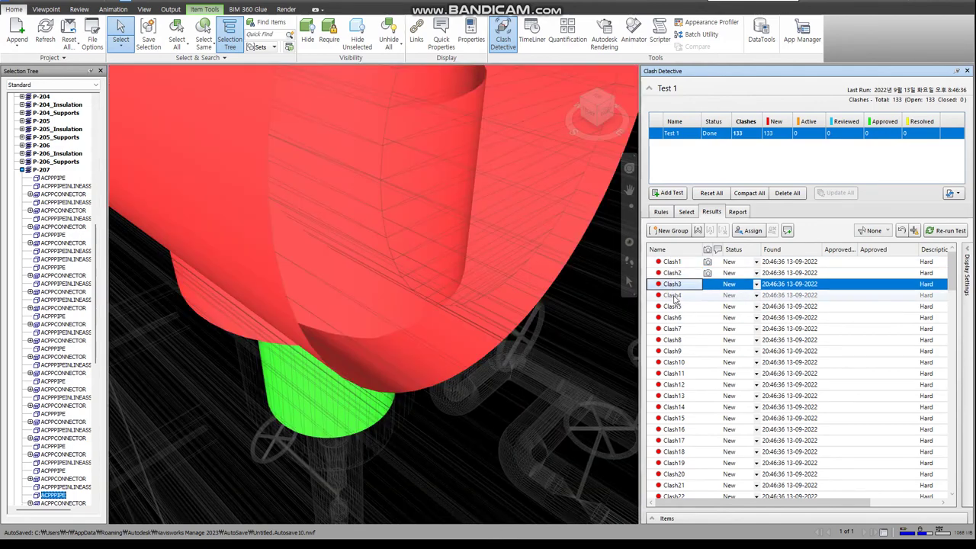
left_click(674, 296)
left_click(673, 307)
left_click(675, 318)
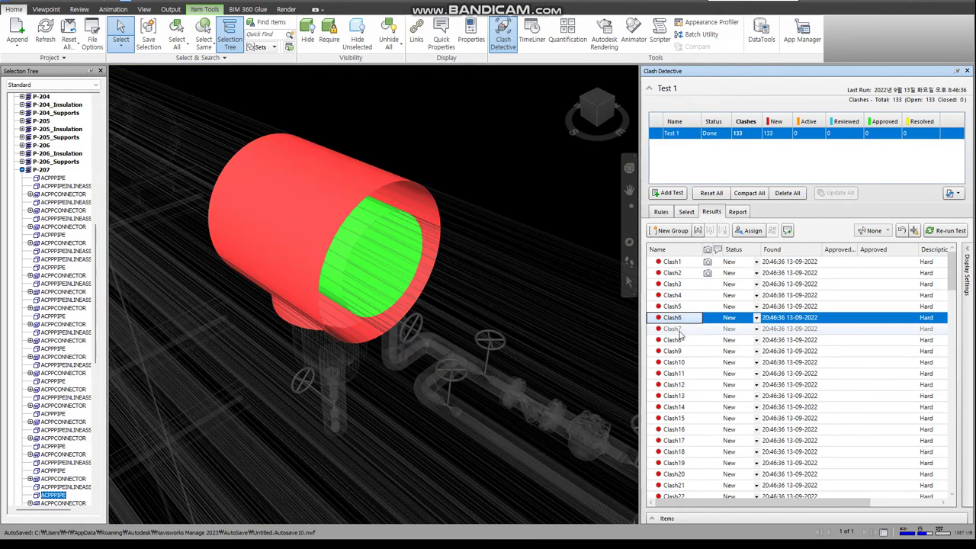
left_click(675, 329)
left_click(677, 341)
left_click(677, 353)
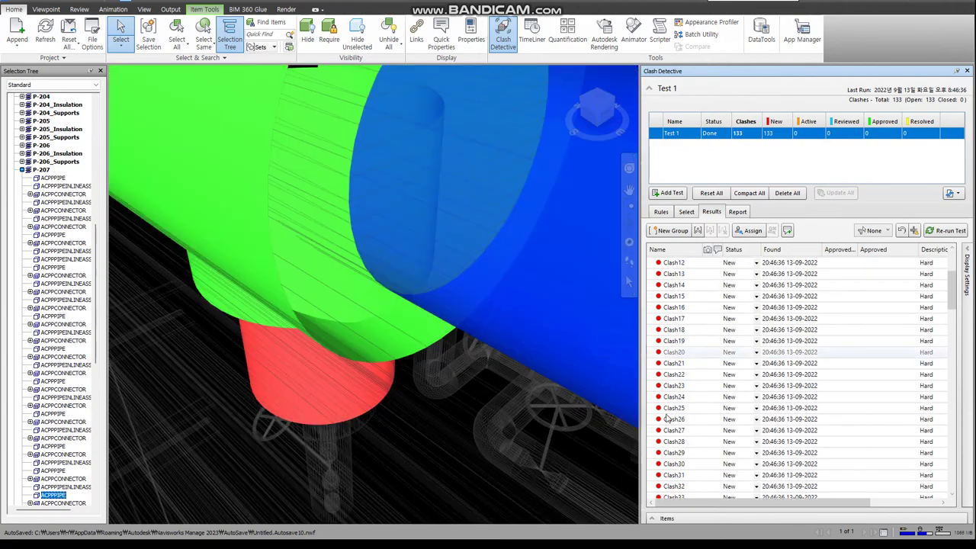
scroll(671, 381, "down", 20)
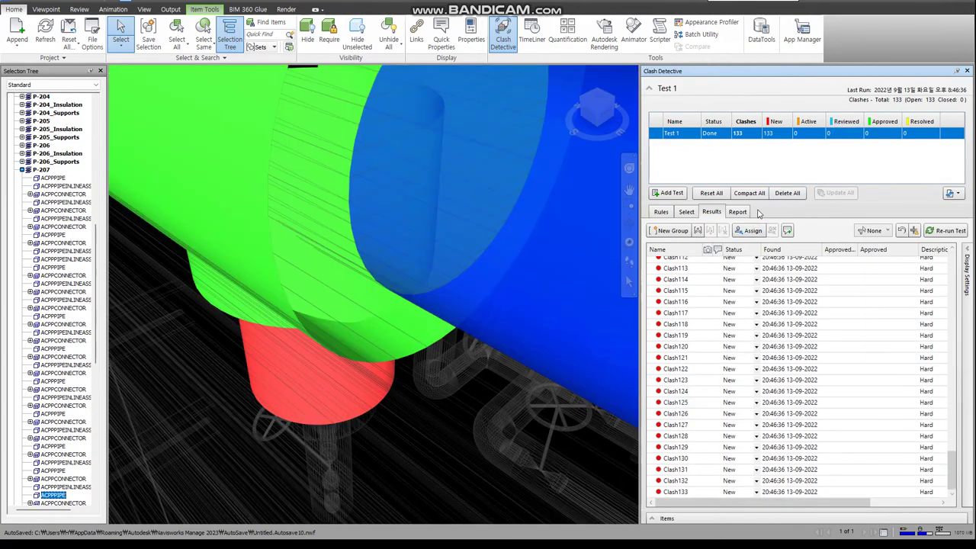
left_click(785, 196)
Add a test comparing saved sets against saved sets and run it.
left_click(920, 88)
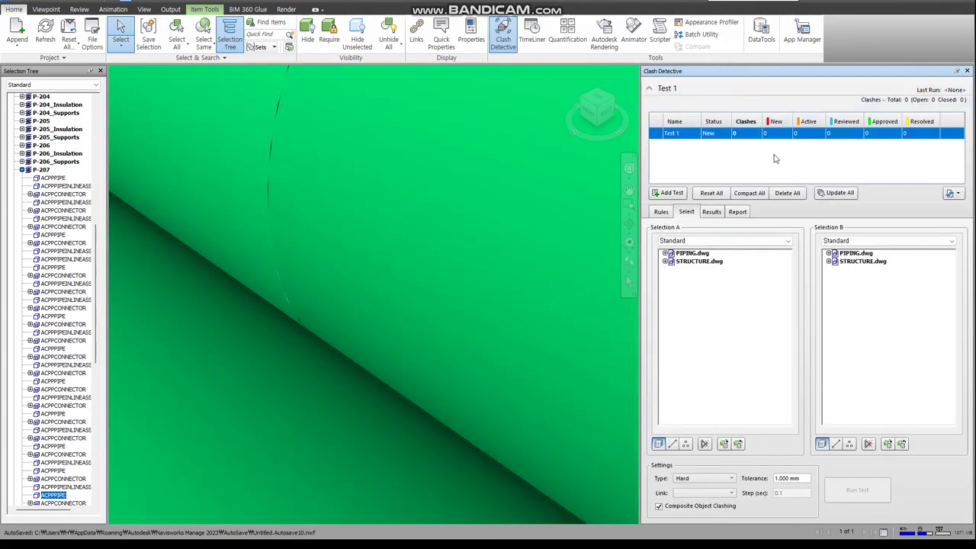
left_click(695, 241)
left_click(690, 269)
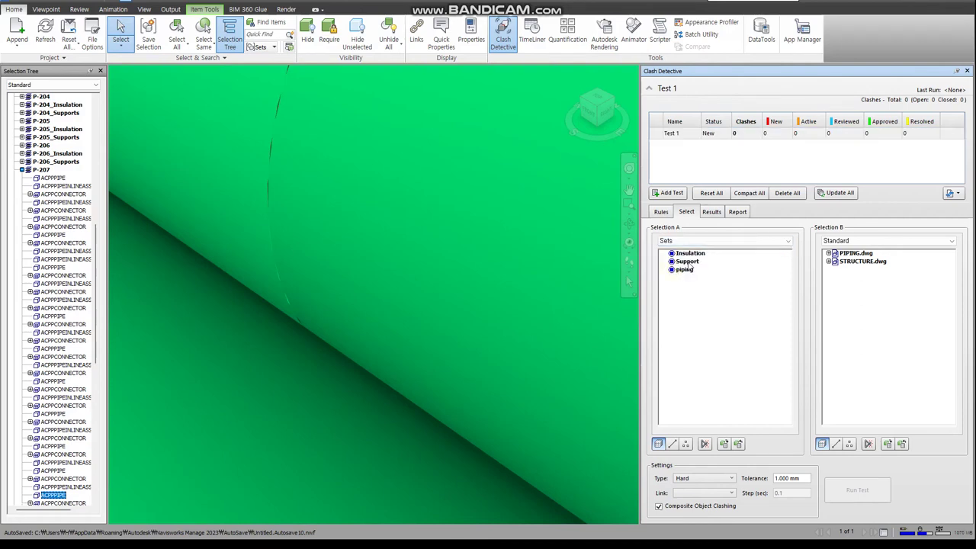
left_click(884, 241)
left_click(850, 271)
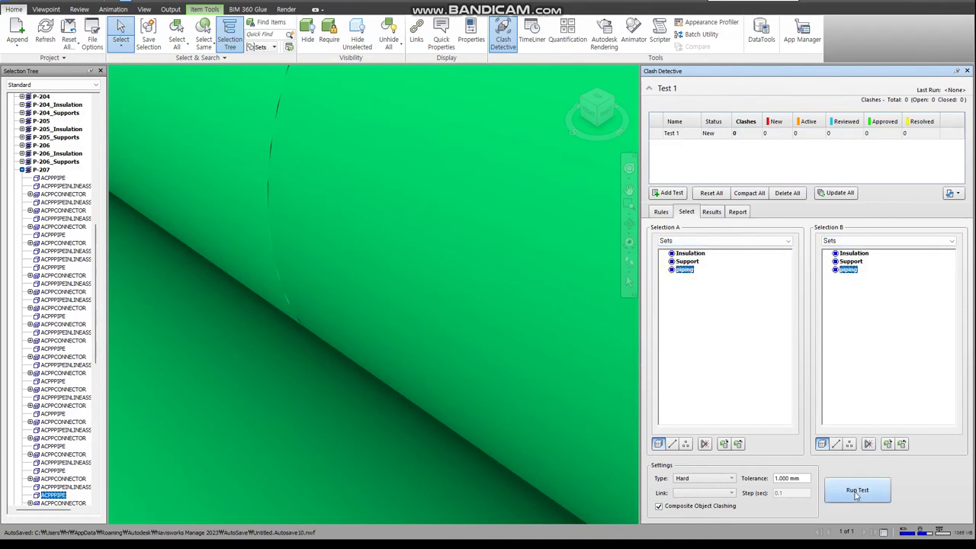
left_click(856, 492)
Inspect Clash2 to Clash4 in 3D, then delete all tests and add a fresh Test 1.
left_click(672, 272)
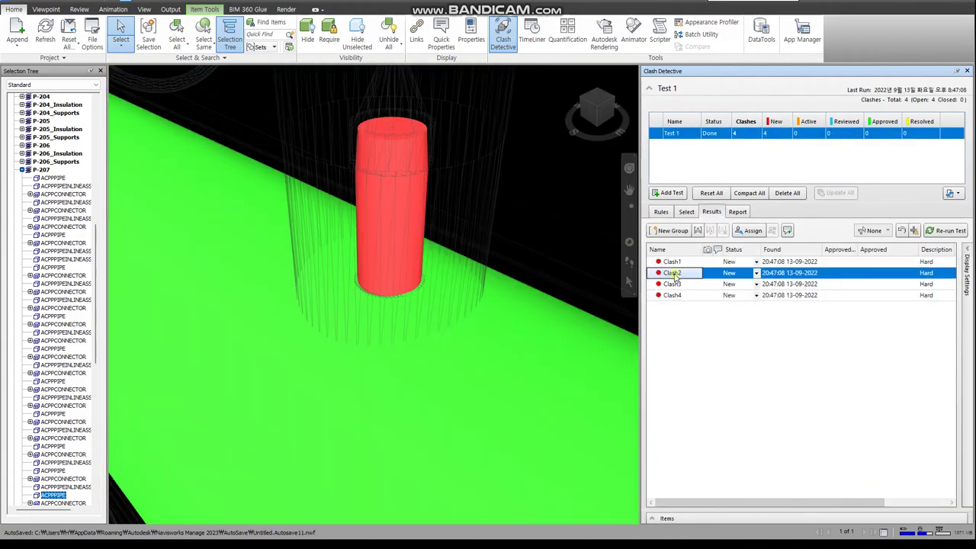
left_click(673, 284)
left_click(673, 295)
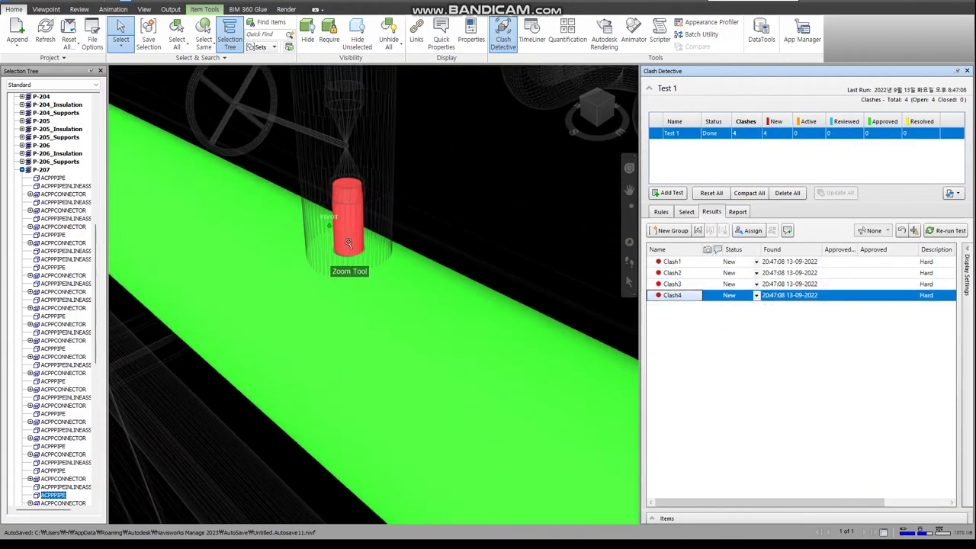
scroll(347, 239, "down", 2)
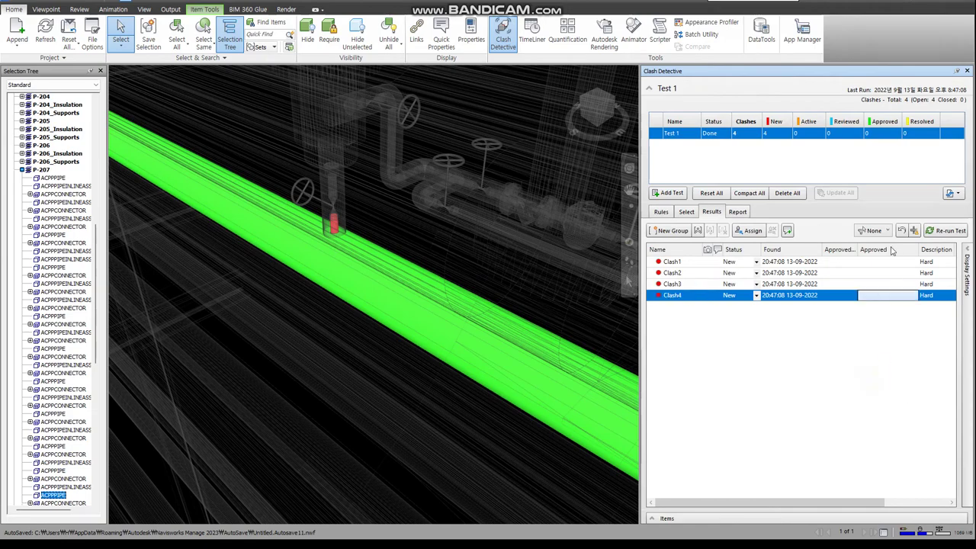
mouse_move(547, 252)
middle_mouse_down("shift")
mouse_move(530, 149)
mouse_move(203, 156)
middle_mouse_up("shift")
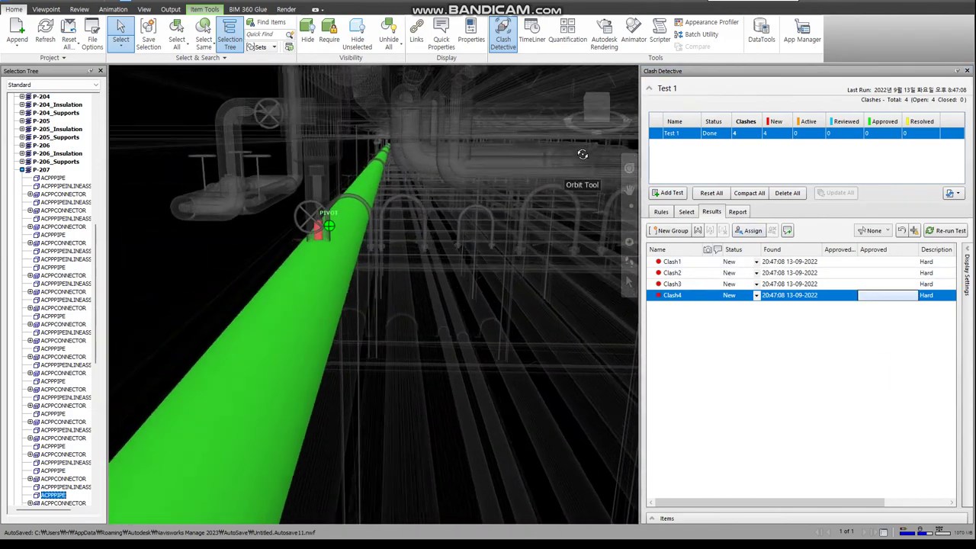
middle_click_drag(317, 183, 360, 254, "shift")
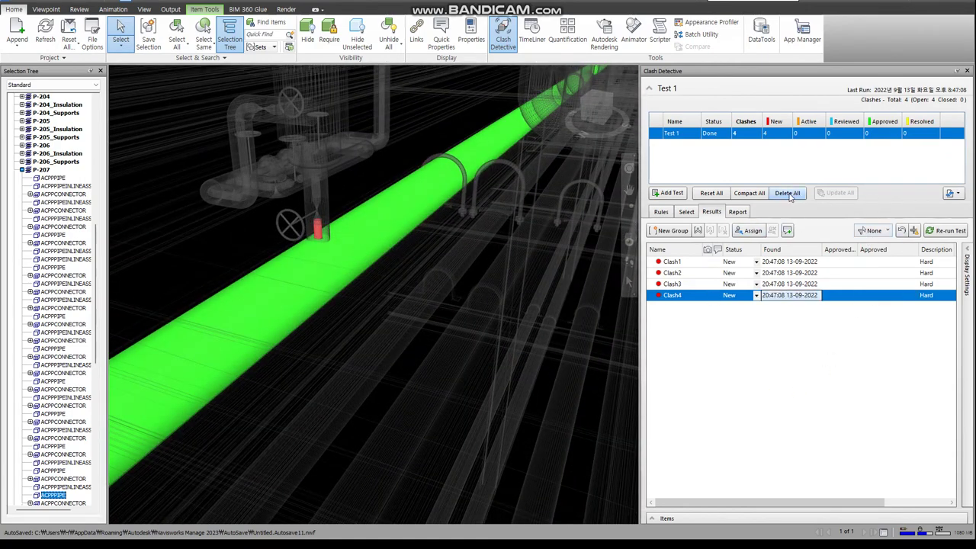
left_click(789, 193)
left_click(933, 88)
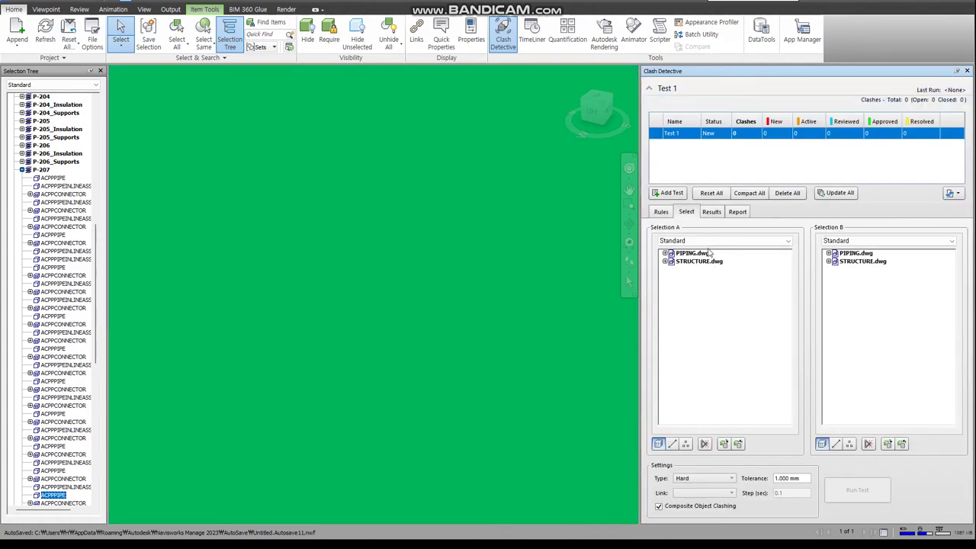
Set both Test 1 selections to the saved sets Insulation and piping, and run it.
left_click(686, 241)
left_click(684, 269)
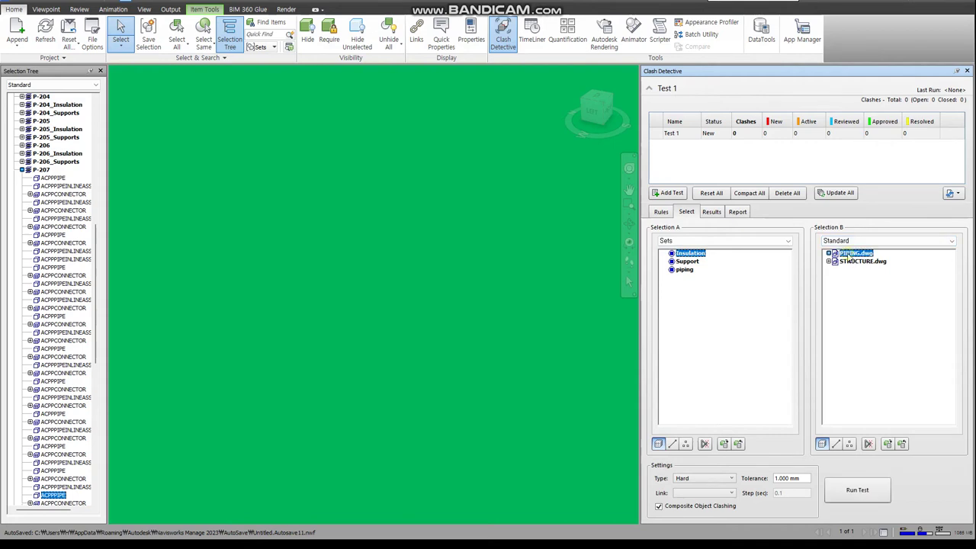
left_click(884, 241)
left_click(837, 271)
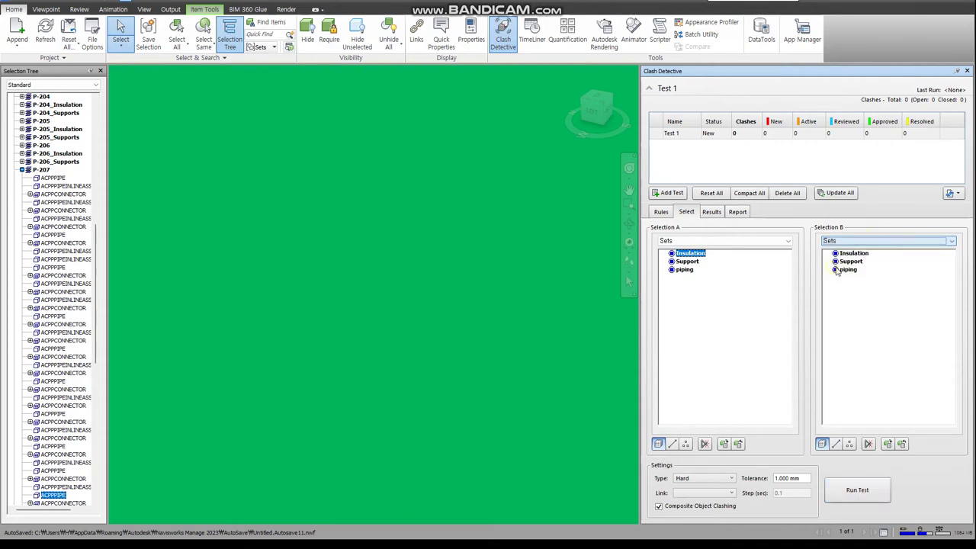
left_click(857, 490)
Browse the 121 clash results down to Clash118 and back up the list.
scroll(705, 388, "down", 20)
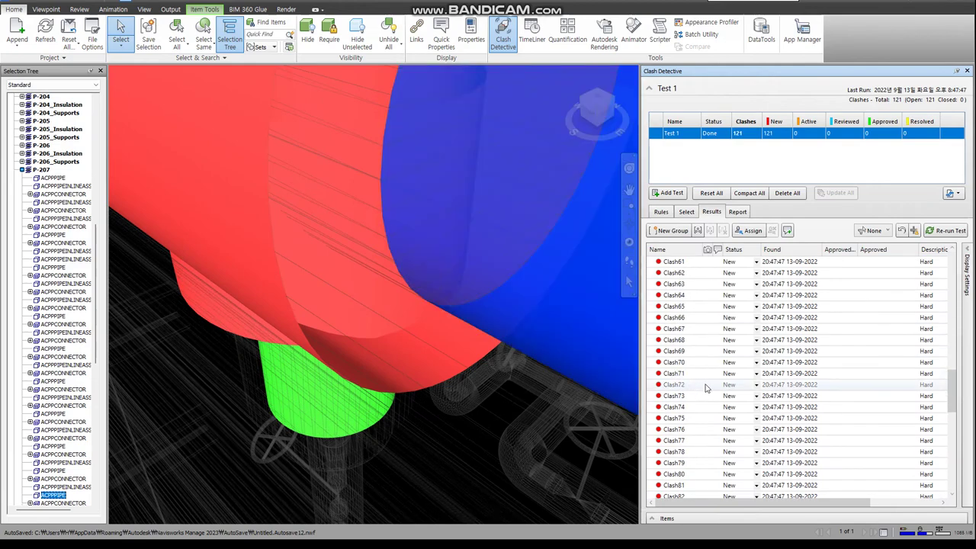
left_click(705, 388)
left_click(686, 418)
scroll(686, 417, "down", 13)
left_click(675, 458)
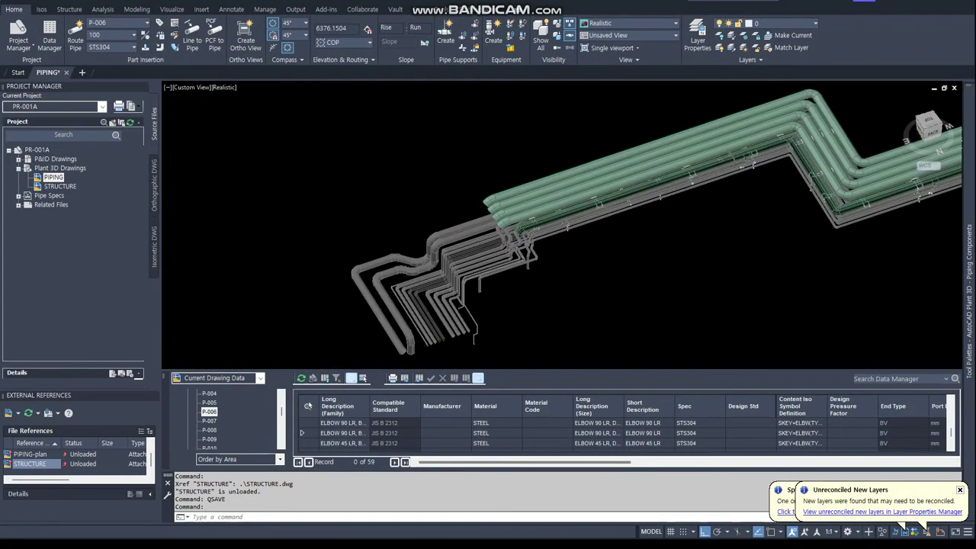
scroll(561, 229, "down", 3)
scroll(561, 229, "up", 5)
scroll(561, 229, "up", 2)
scroll(562, 228, "up", 2)
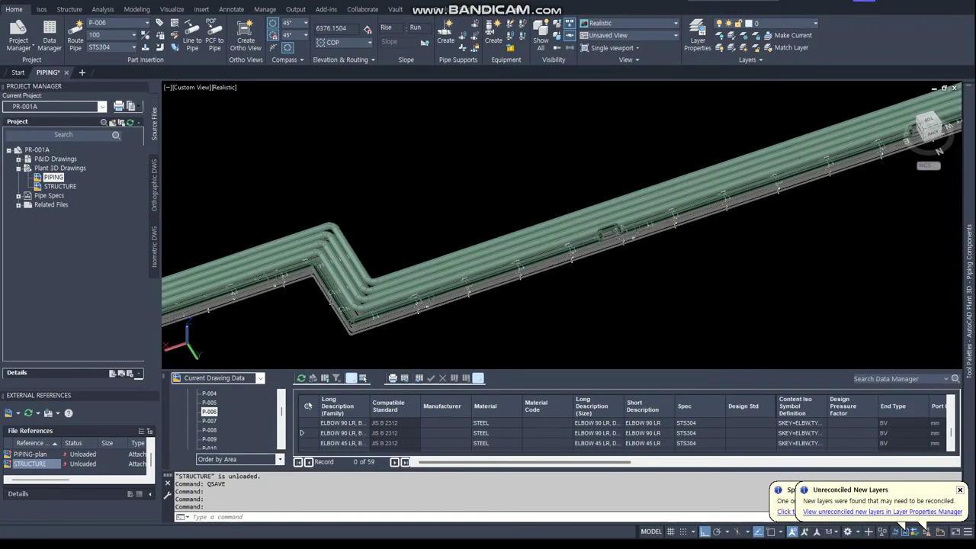
scroll(584, 227, "up", 3)
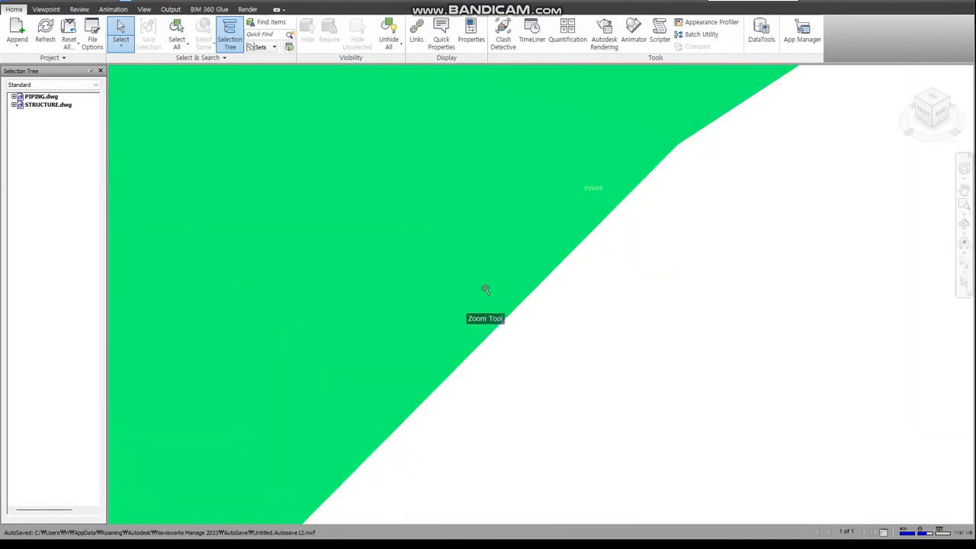
Orbit to a steep diagonal view of the whole pipe rack and enable sectioning.
scroll(486, 290, "down", 5)
scroll(488, 290, "down", 5)
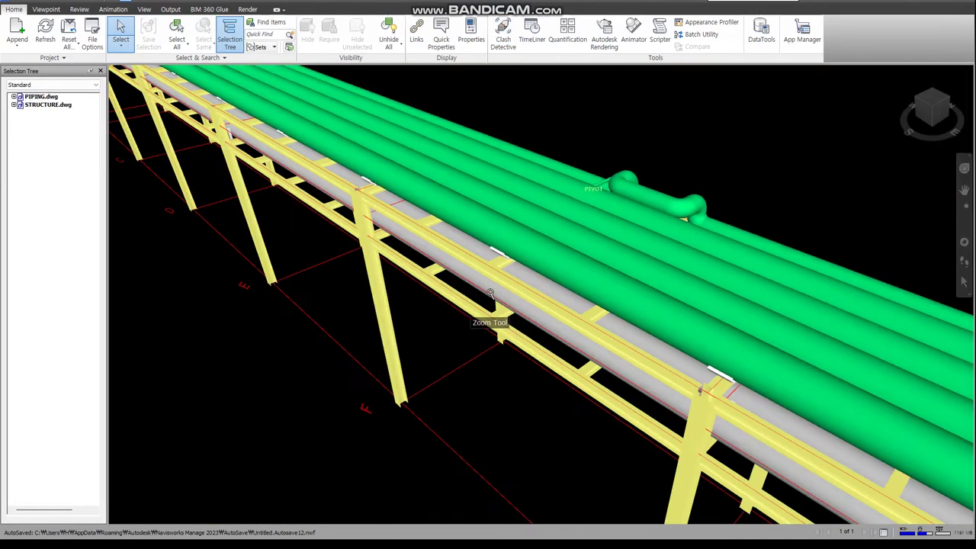
scroll(512, 290, "down", 3)
mouse_move(512, 290)
middle_mouse_down("shift")
mouse_move(686, 289)
mouse_move(300, 196)
middle_mouse_up("shift")
scroll(300, 196, "up", 3)
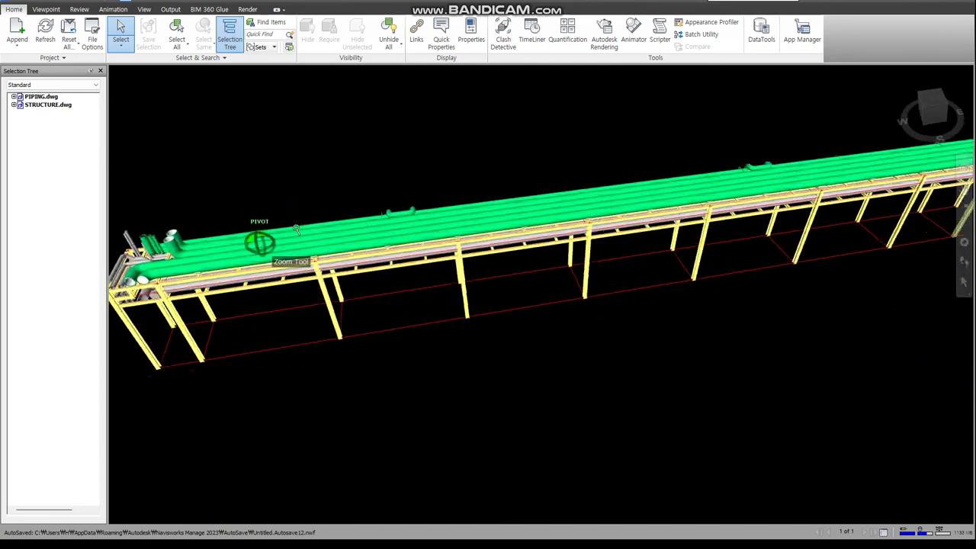
scroll(404, 229, "up", 3)
scroll(388, 216, "up", 3)
mouse_move(387, 216)
middle_mouse_down("shift")
mouse_move(413, 283)
mouse_move(424, 101)
middle_mouse_up("shift")
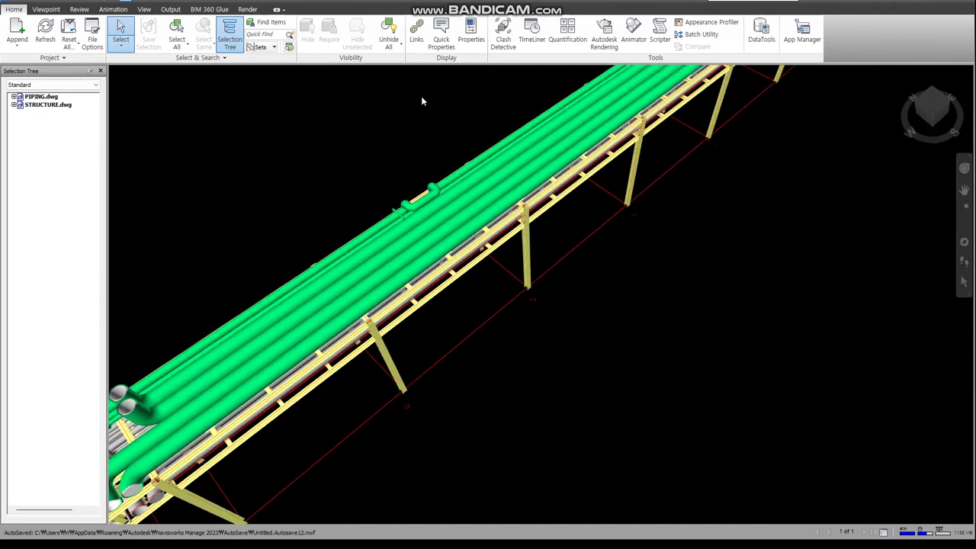
left_click(46, 9)
Enable sectioning, rotate the section plane horizontal, and lower it through the pipe rack.
left_click(545, 42)
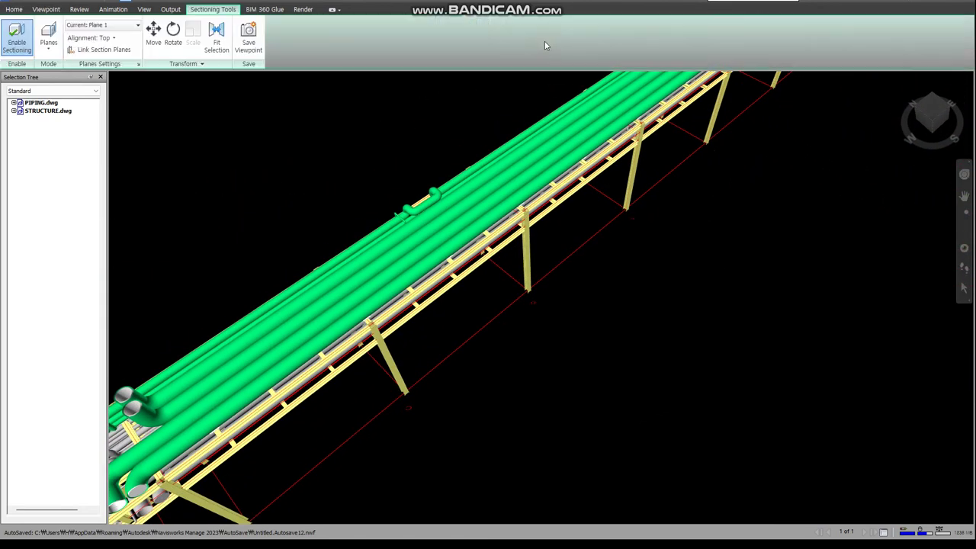
left_click(153, 34)
left_click(196, 65)
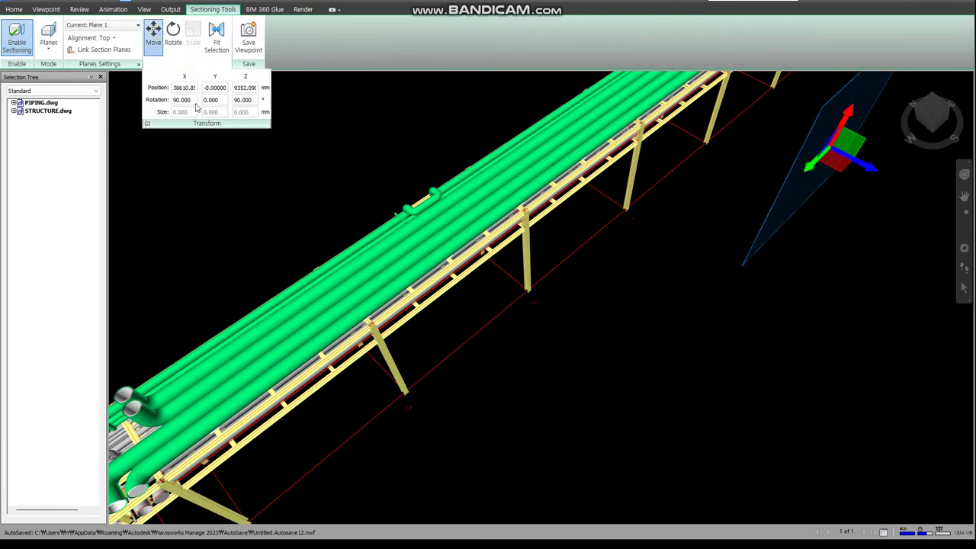
type("00")
left_click(244, 100)
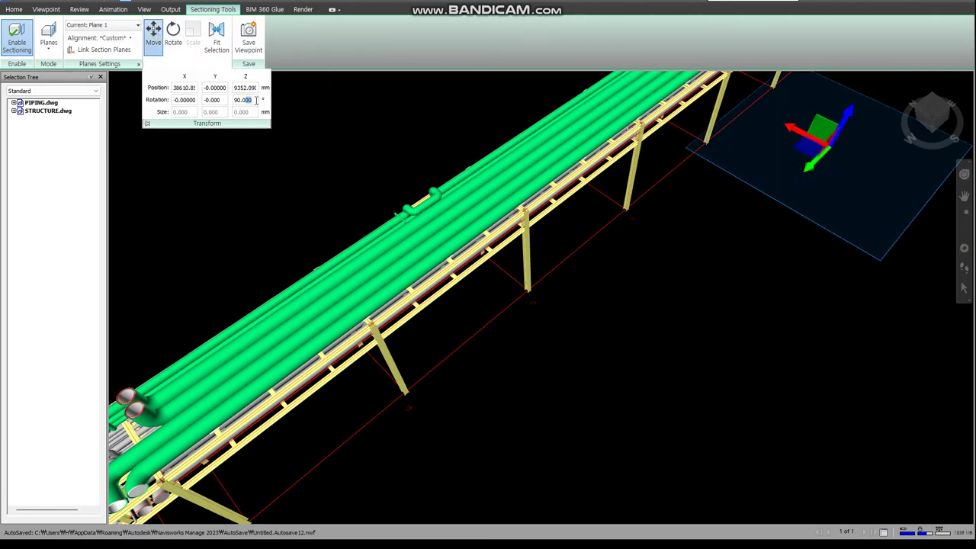
type("-0.00000")
left_click(359, 301)
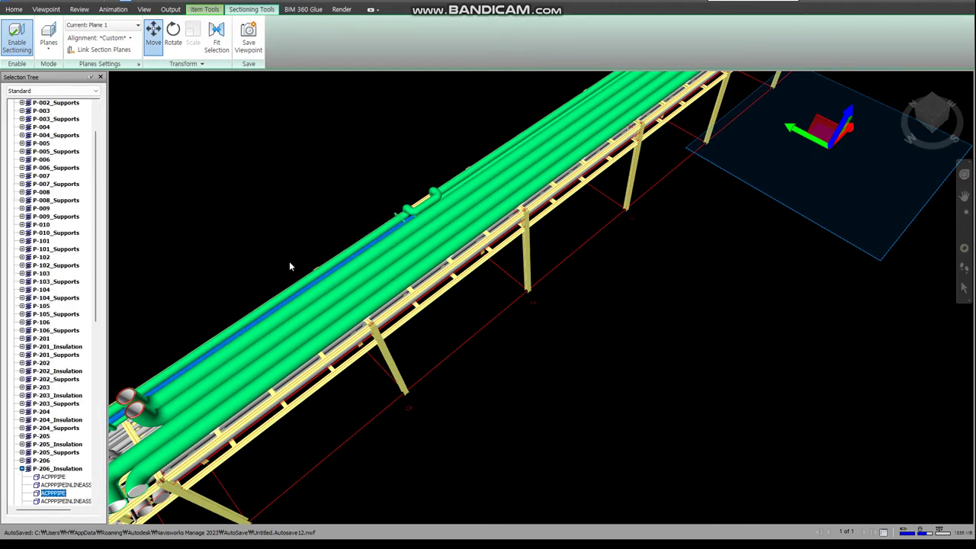
scroll(392, 226, "up", 5)
left_click(155, 34)
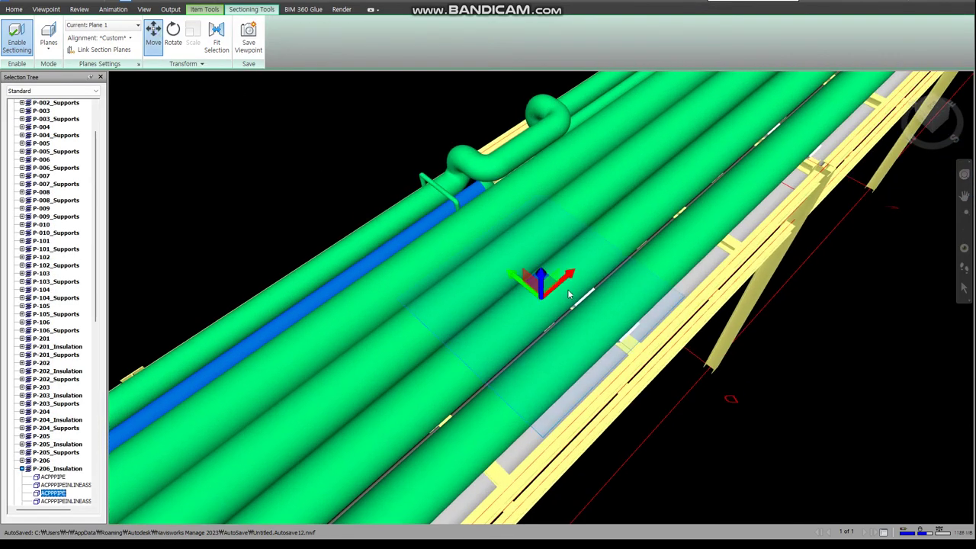
left_click_drag(541, 276, 564, 363)
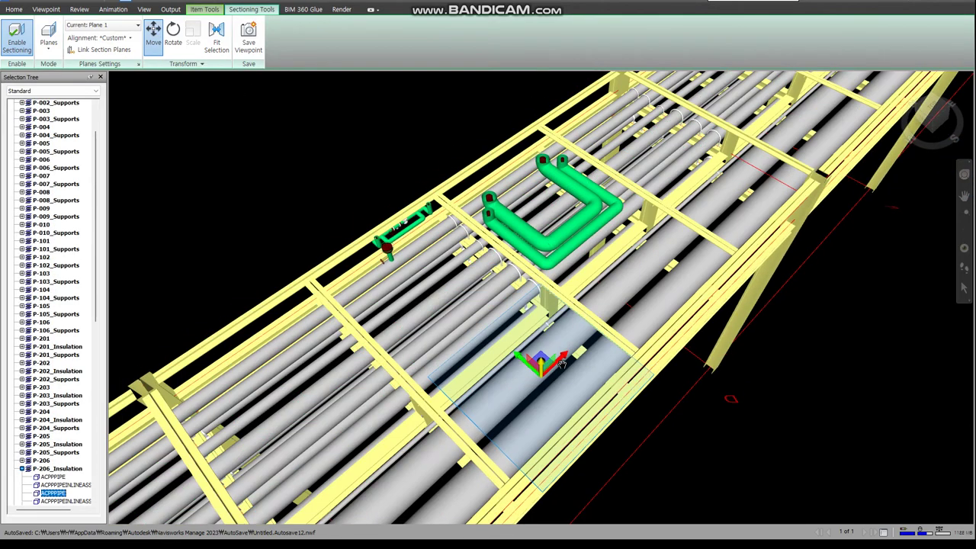
Inspect the cut pipes from a low side view in orthographic, then return to perspective.
mouse_move(563, 363)
middle_mouse_down("shift")
mouse_move(483, 216)
mouse_move(496, 222)
middle_mouse_up("shift")
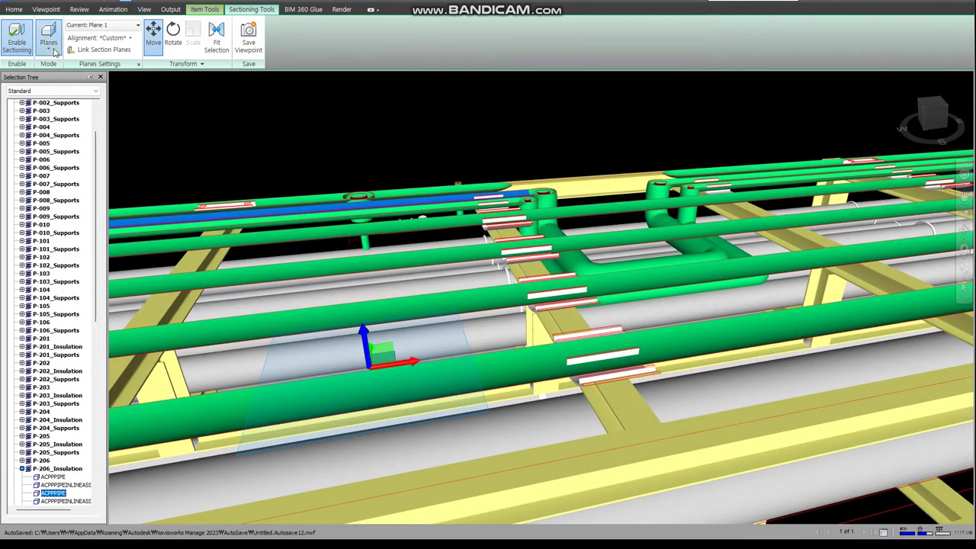
left_click(44, 9)
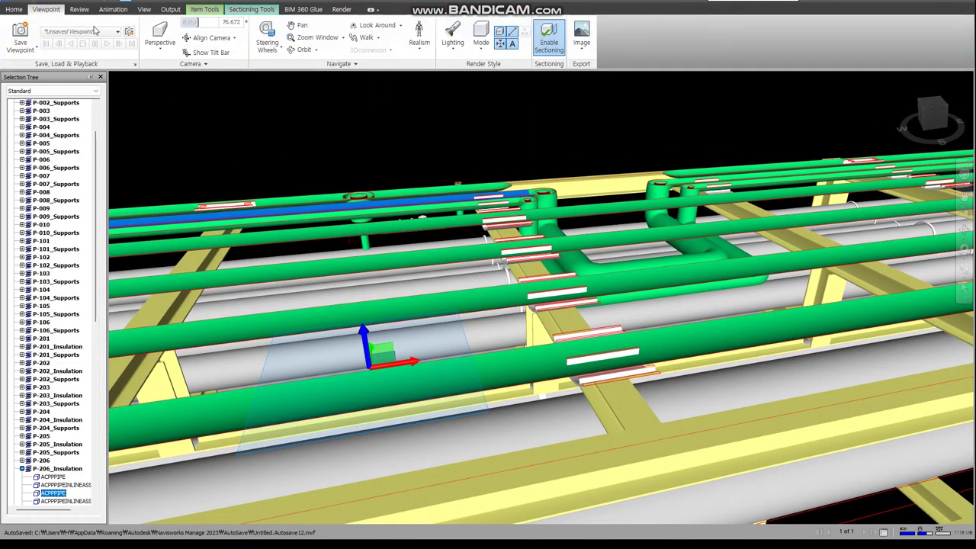
left_click(162, 38)
left_click(160, 84)
mouse_move(511, 246)
middle_mouse_down("shift")
mouse_move(498, 229)
mouse_move(583, 302)
middle_mouse_up("shift")
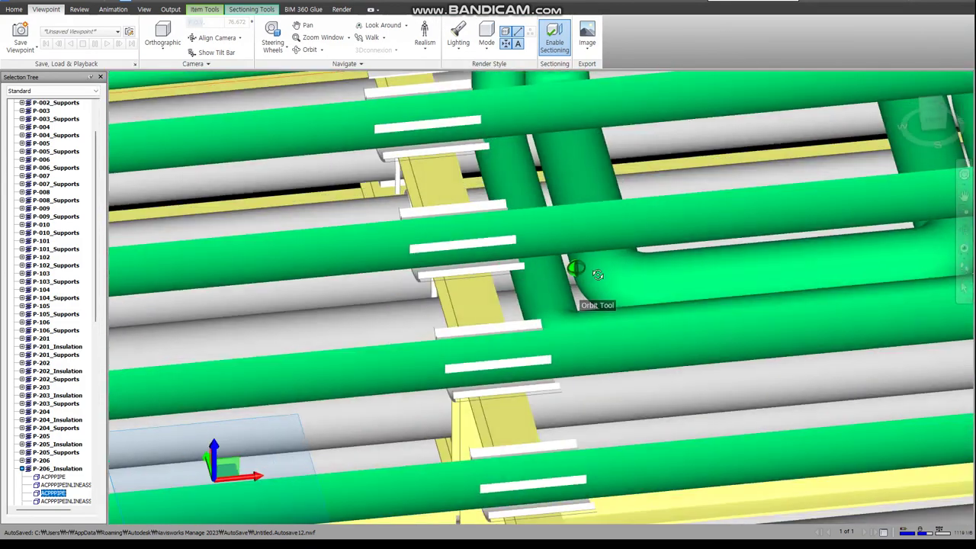
left_click(162, 34)
left_click(163, 77)
Select the expansion loop elbow and orbit around the sectioned loop to review the cut.
left_click(626, 297)
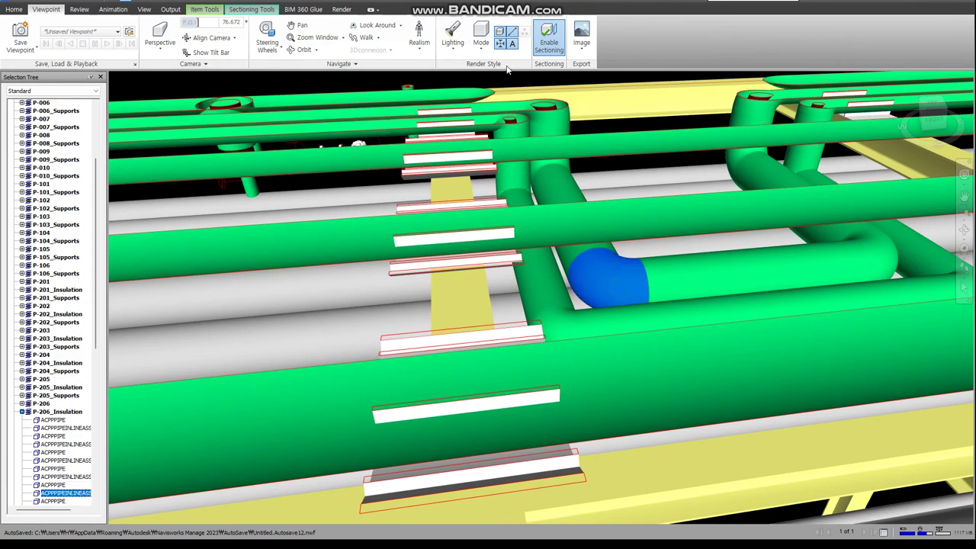
left_click(547, 42)
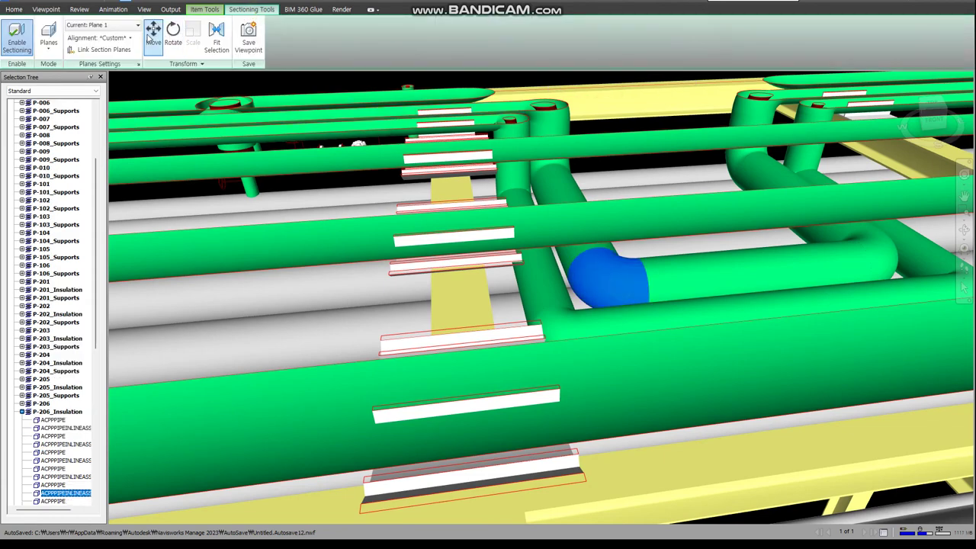
scroll(540, 264, "down", 3)
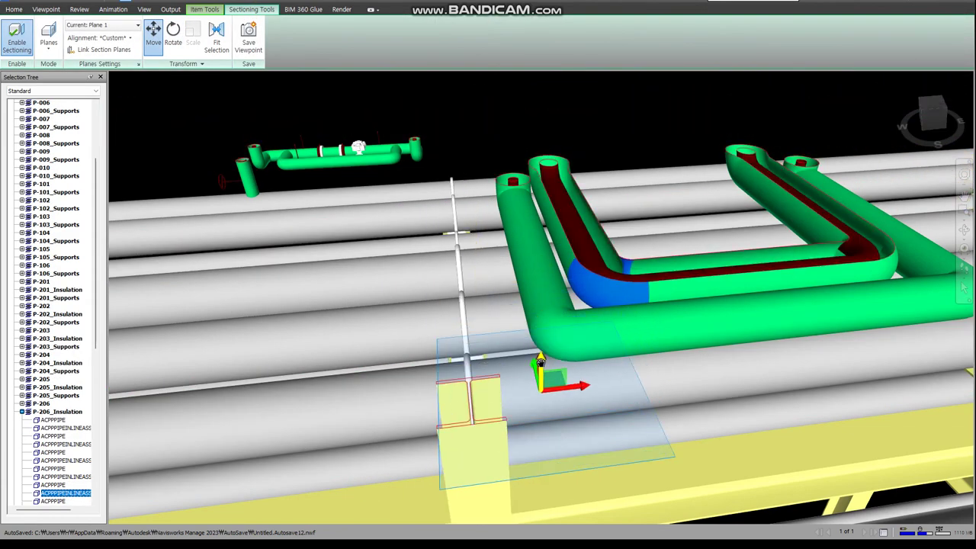
mouse_move(541, 264)
middle_mouse_down("shift")
mouse_move(702, 271)
mouse_move(643, 203)
middle_mouse_up("shift")
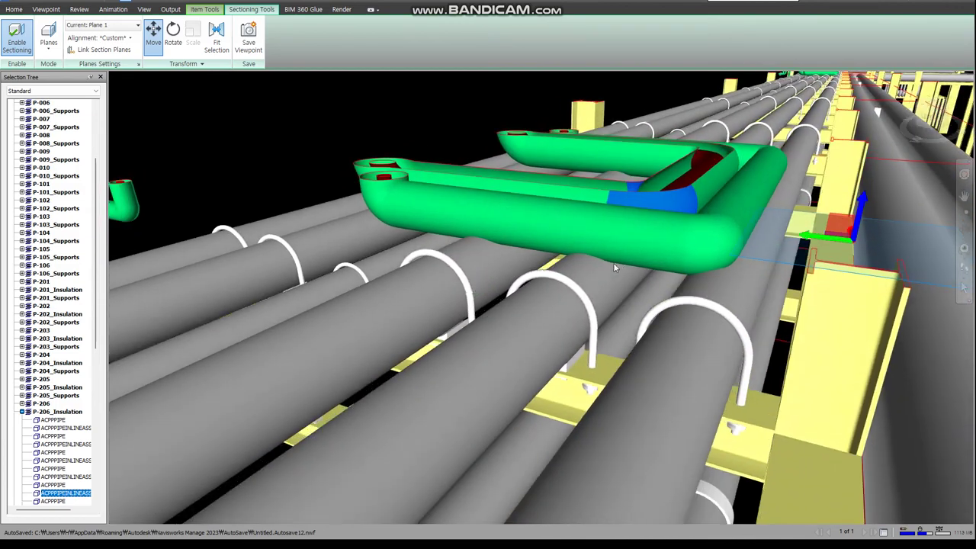
left_click(642, 203)
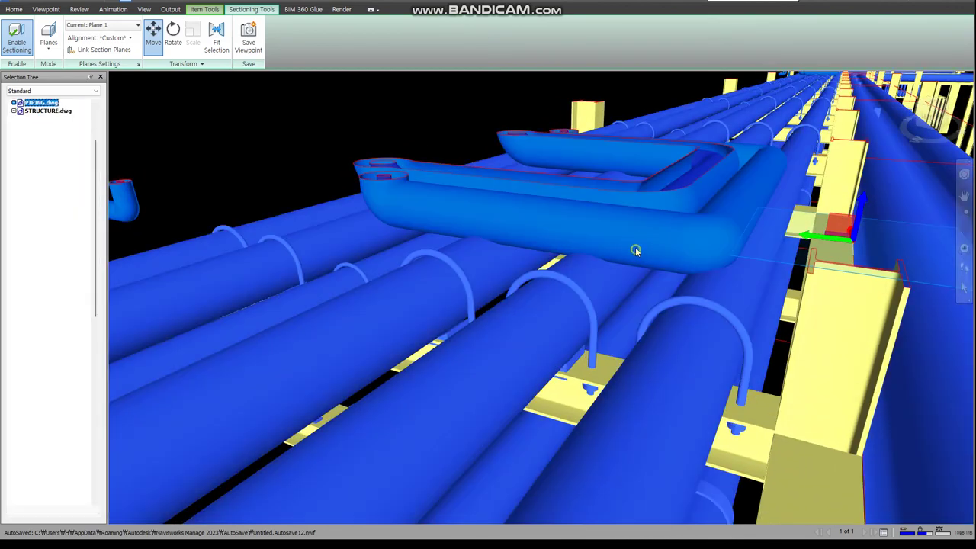
left_click_drag(635, 247, 645, 274)
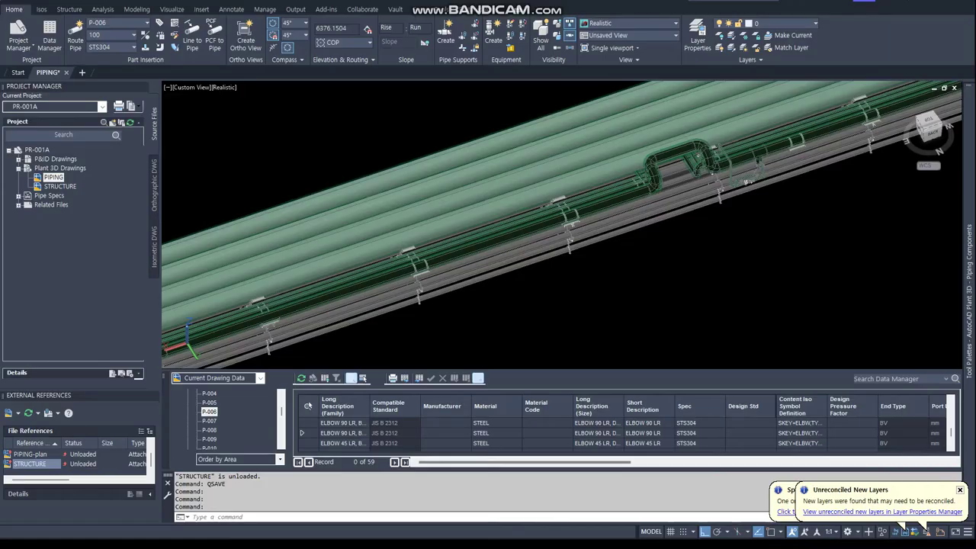
Select the pipe's entire line number, isolate it, and view it from the Back.
scroll(695, 174, "up", 5)
scroll(671, 145, "up", 3)
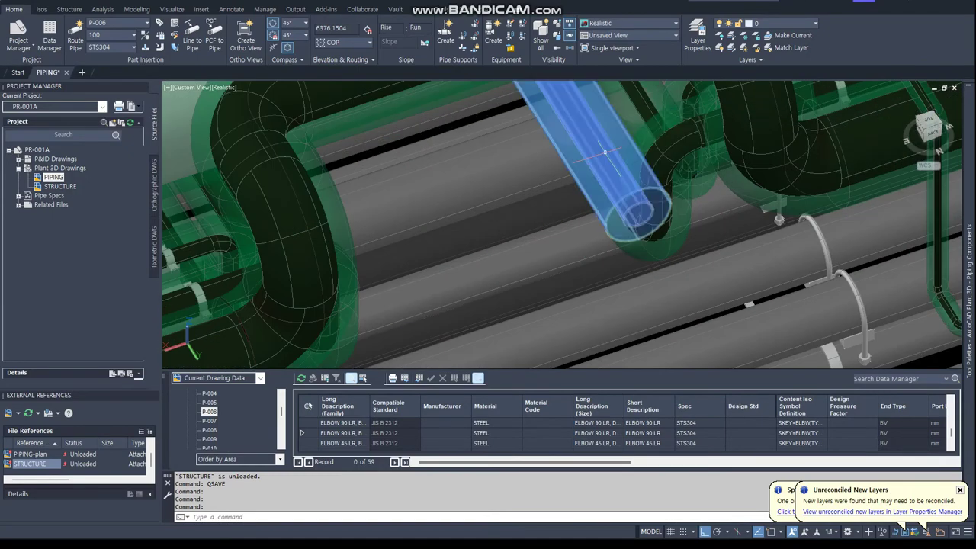
left_click(610, 114)
right_click(644, 109)
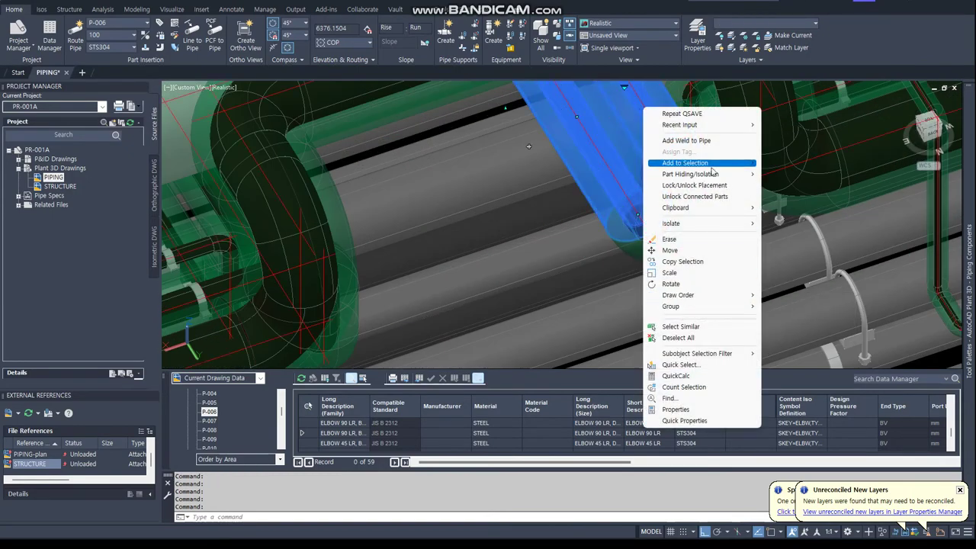
mouse_move(685, 163)
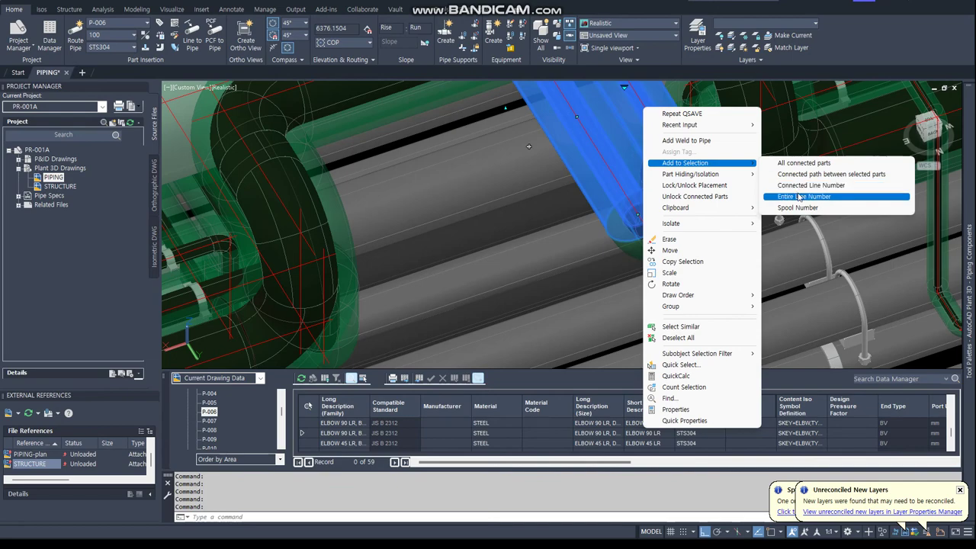
left_click(797, 194)
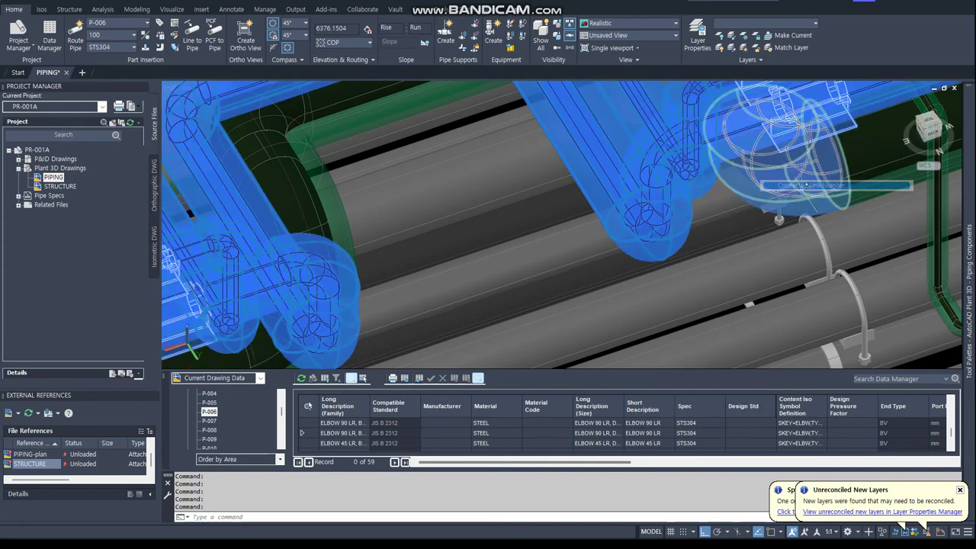
left_click(556, 38)
left_click(774, 223)
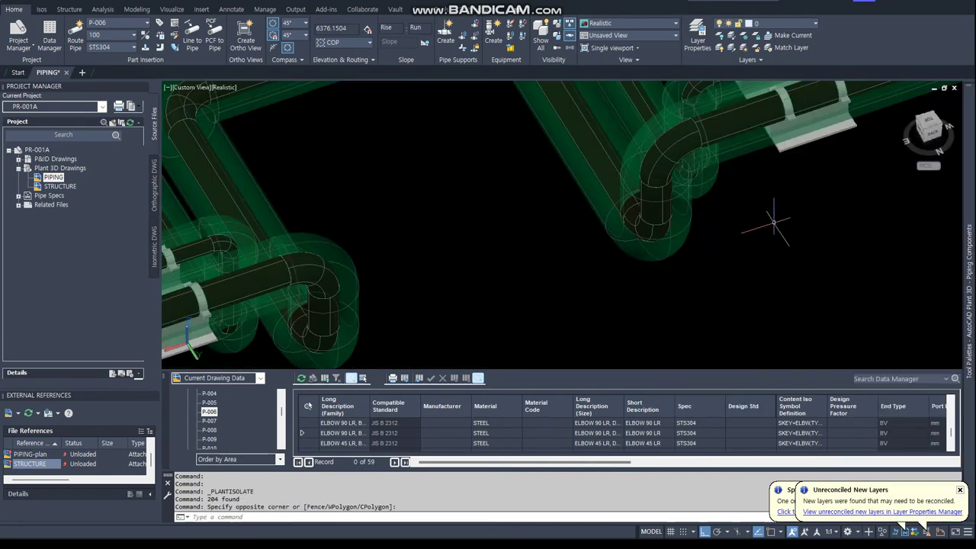
left_click(930, 134)
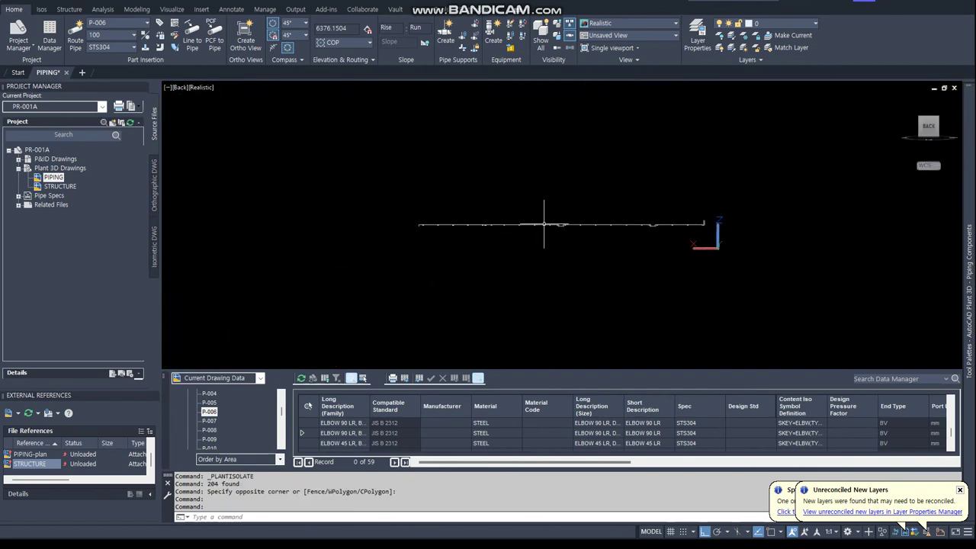
scroll(622, 248, "up", 5)
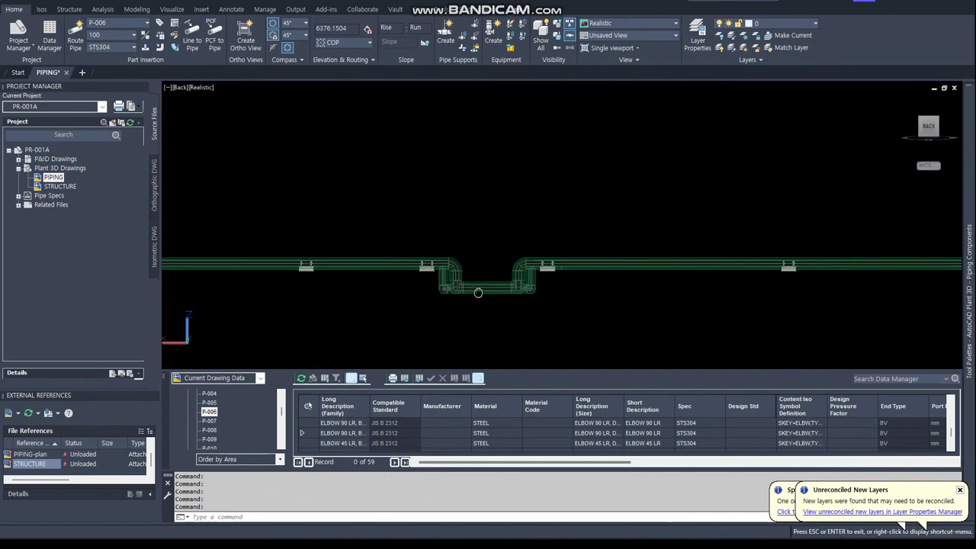
Stretch the loop legs caught in a crossing window up by @0,0,100.
key("Escape")
type("s")
key("Return")
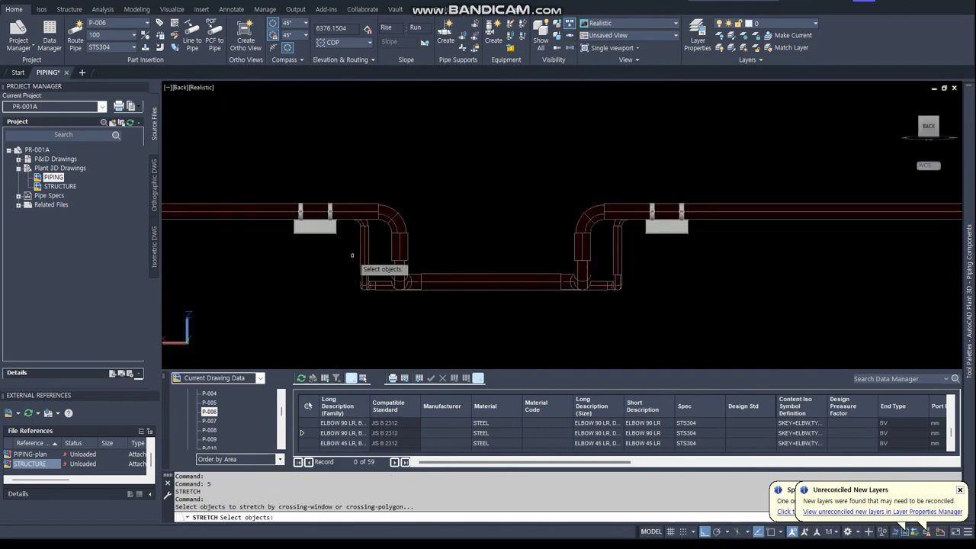
type("c")
key("Return")
left_click(355, 251)
left_click(642, 309)
key("Return")
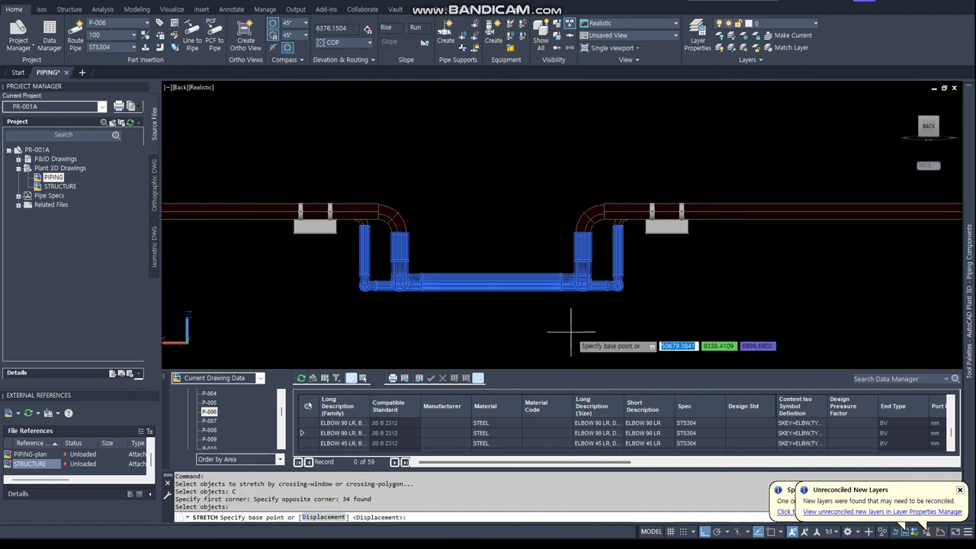
left_click(572, 330)
type("@0,0,100")
key("Return")
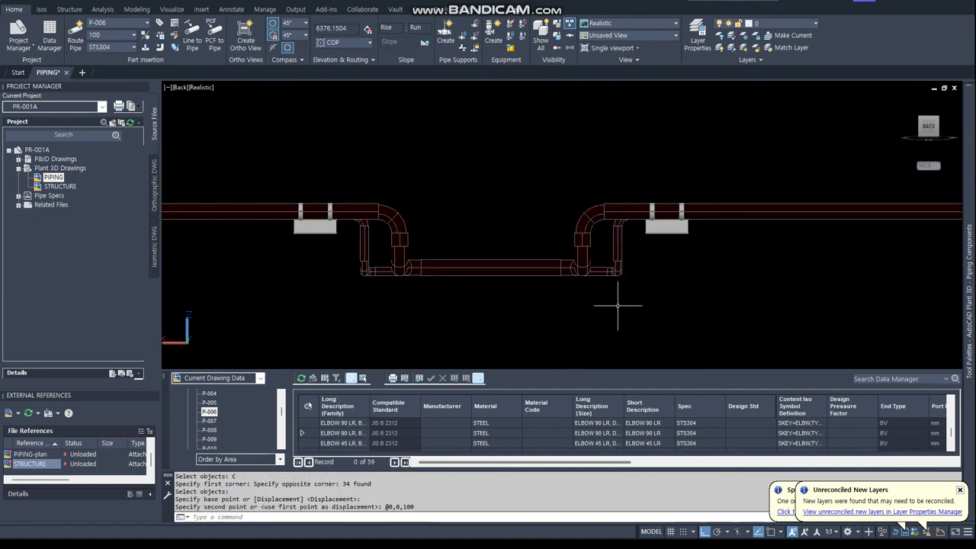
Begin a second crossing-window stretch, cancel it, and orbit to a 3D view of the loop.
middle_click_drag(617, 305, 652, 288, "shift")
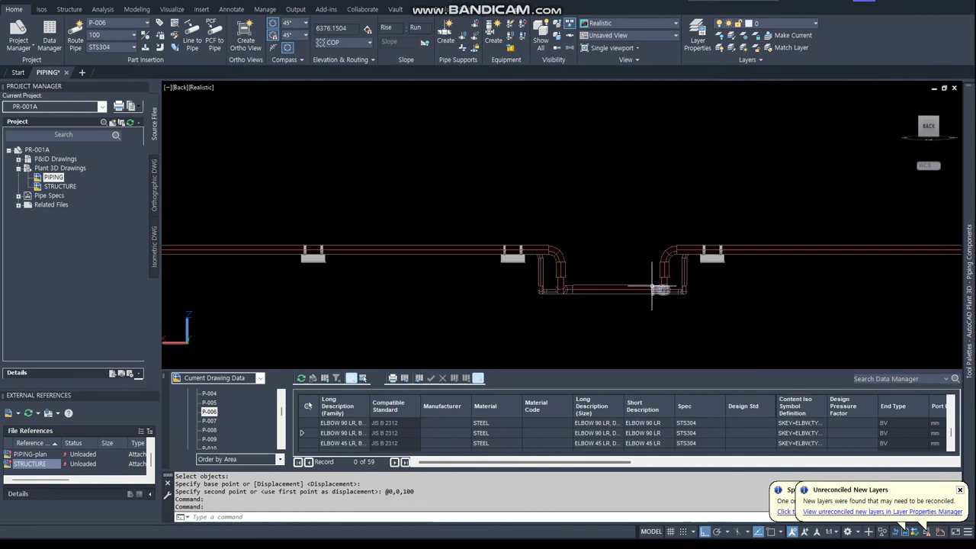
type("C")
key("Return")
left_click(714, 316)
left_click(534, 272)
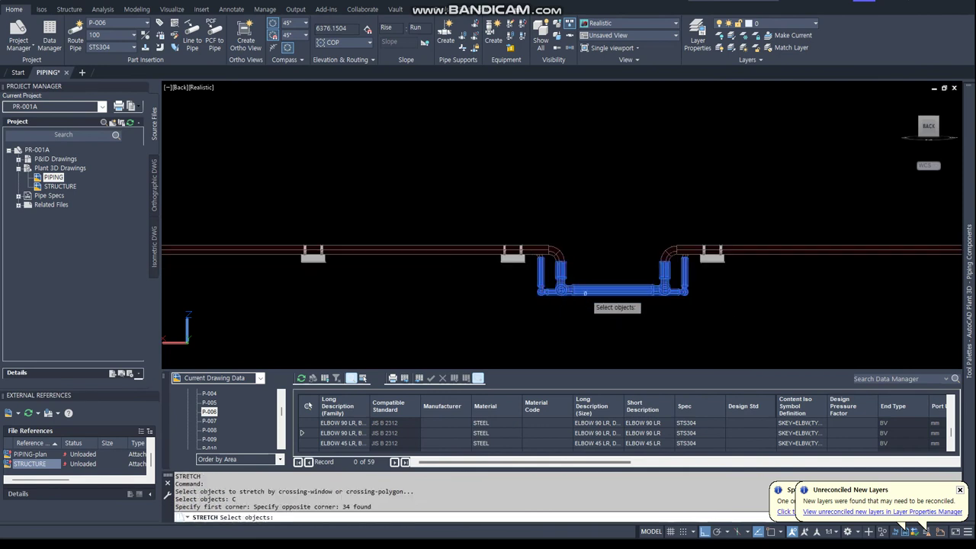
key("Escape")
key("Escape")
middle_click_drag(616, 288, 596, 251, "shift")
Set the loop's bottom straight pipe to elevation 7300, leaving the top pipe unchanged.
left_click(596, 250)
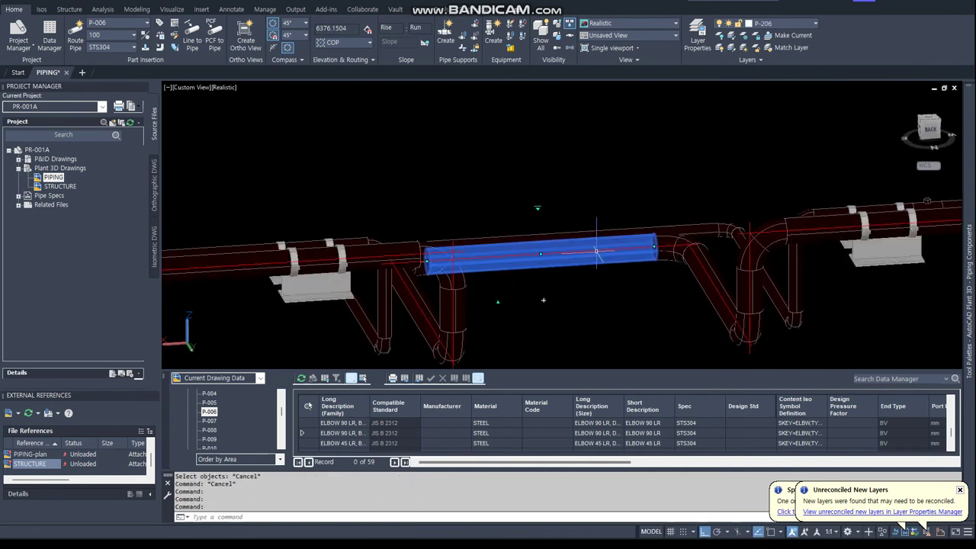
left_click(498, 300)
left_click(458, 264)
type("7300")
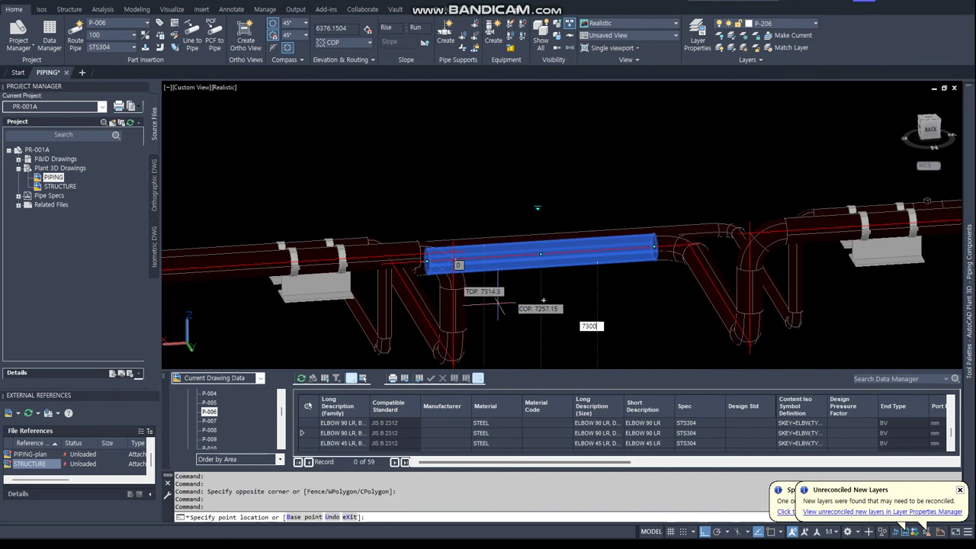
key("Return")
key("Escape")
key("Escape")
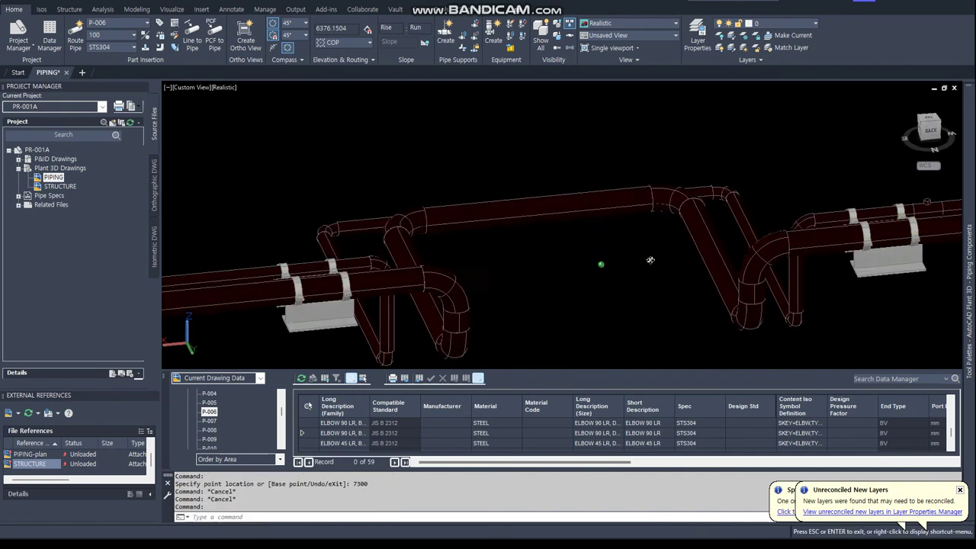
middle_click_drag(628, 286, 568, 114, "shift")
left_click(568, 110)
left_click(538, 137)
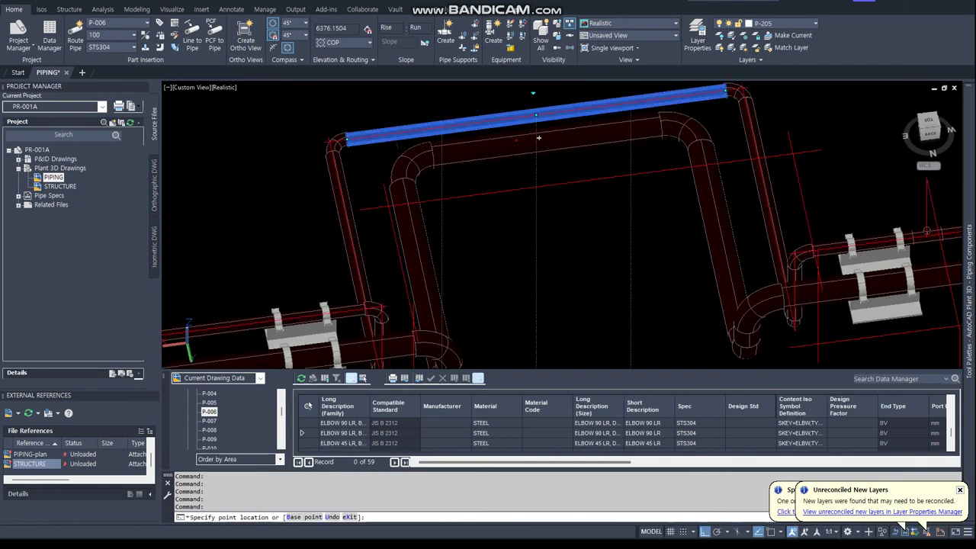
key("Escape")
Show all hidden objects so the structure reappears around the piping.
scroll(538, 137, "down", 8)
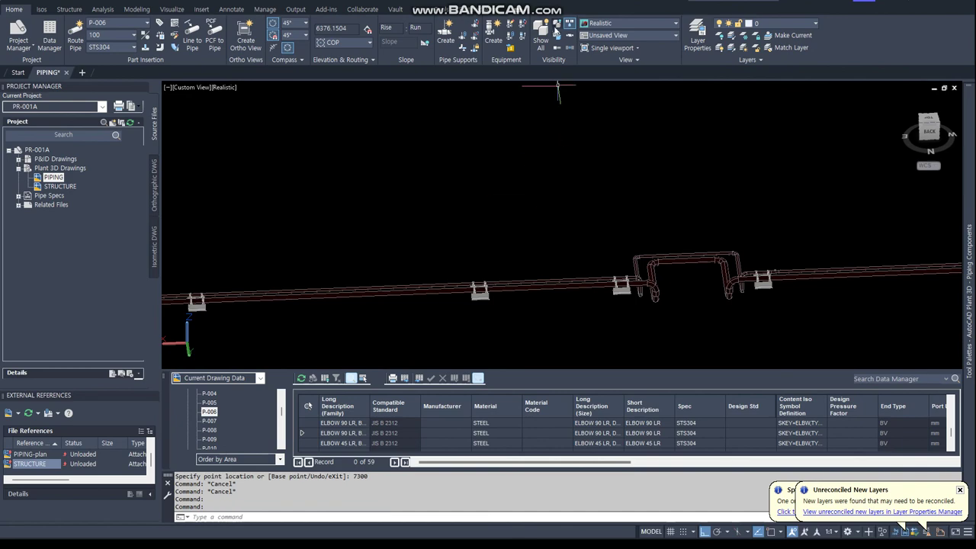
left_click(540, 34)
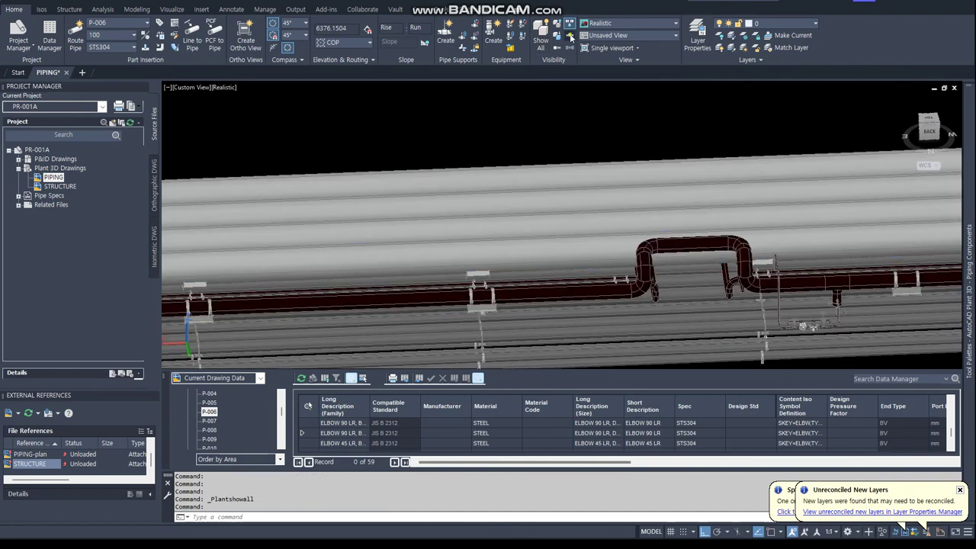
scroll(724, 289, "down", 2)
scroll(648, 267, "down", 2)
scroll(571, 236, "down", 2)
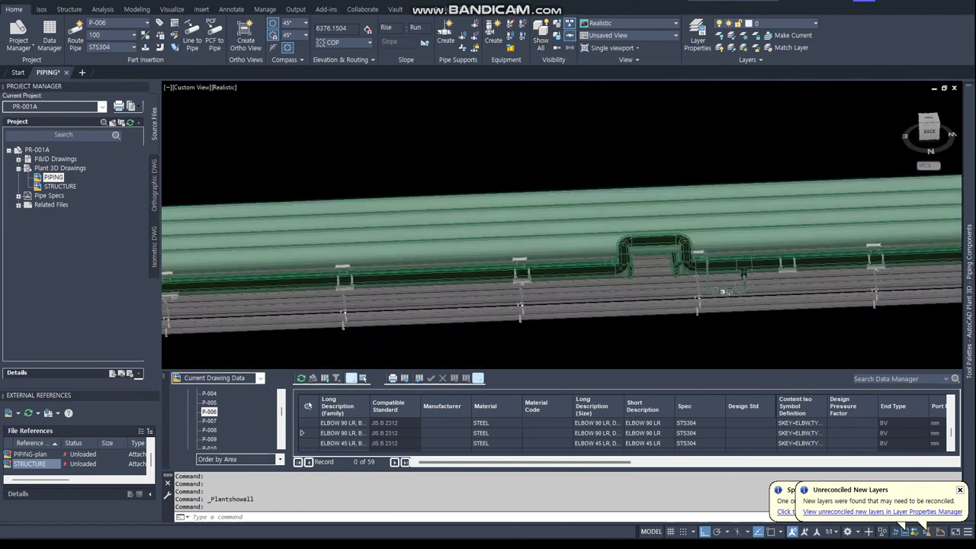
scroll(499, 214, "down", 2)
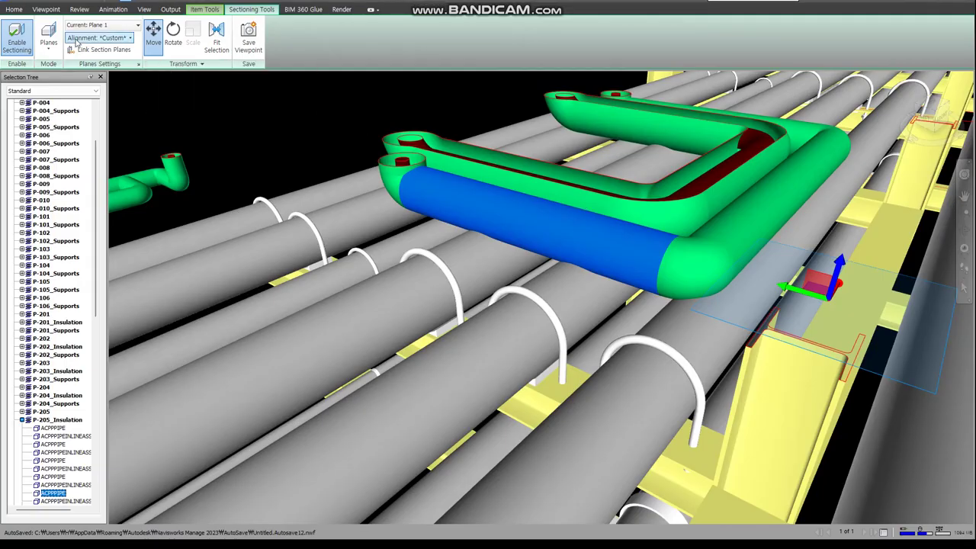
Refresh the updated piping model and select the green expansion loop.
left_click(45, 34)
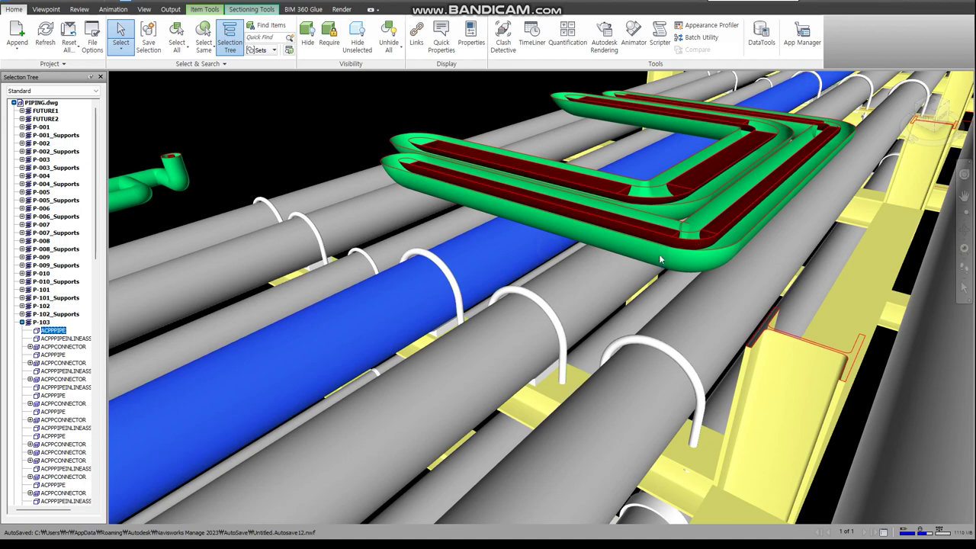
left_click(650, 265)
mouse_move(649, 266)
middle_mouse_down("shift")
mouse_move(613, 288)
mouse_move(232, 2)
middle_mouse_up("shift")
Fit the section plane to the selected loop and review the cut across the rack.
left_click(252, 9)
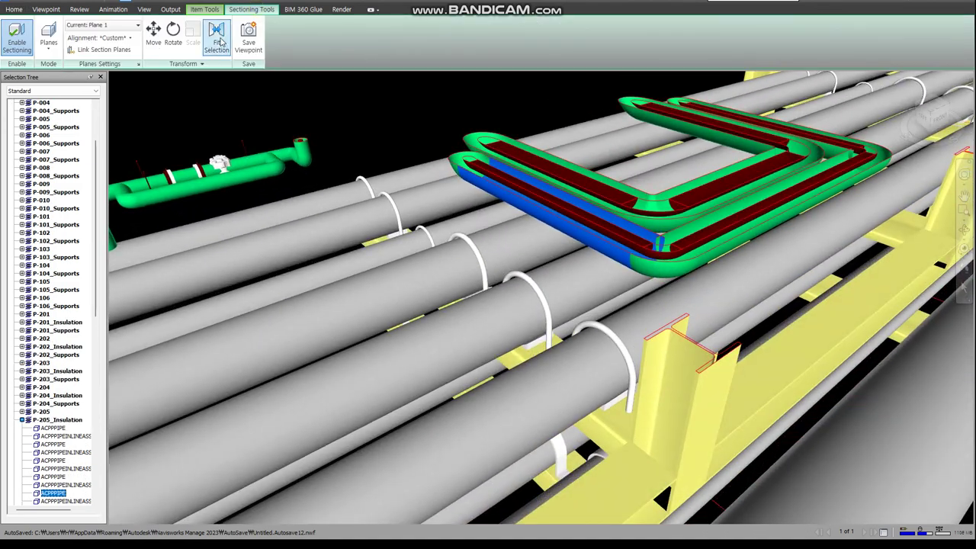
left_click(153, 35)
scroll(690, 220, "up", 5)
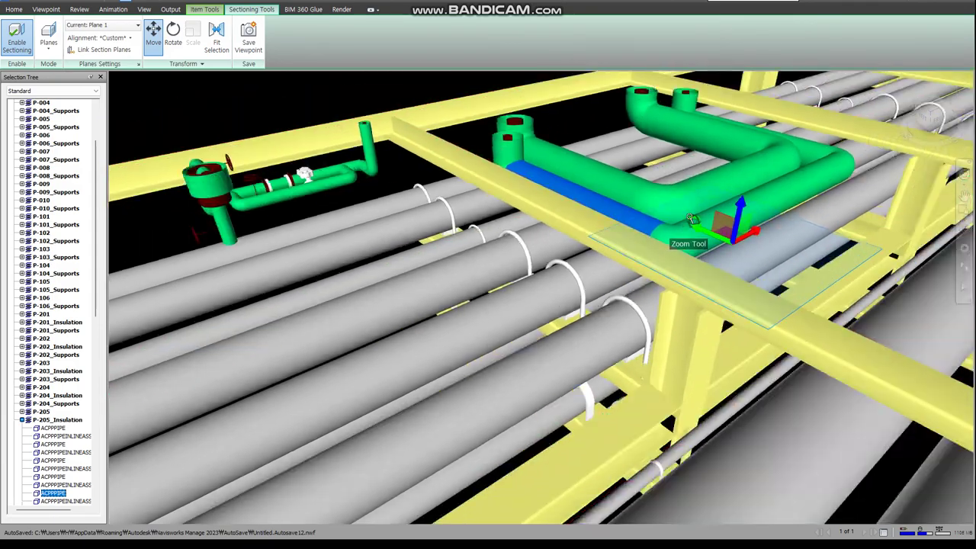
scroll(690, 220, "down", 3)
mouse_move(690, 219)
middle_mouse_down("shift")
mouse_move(539, 260)
mouse_move(693, 246)
middle_mouse_up("shift")
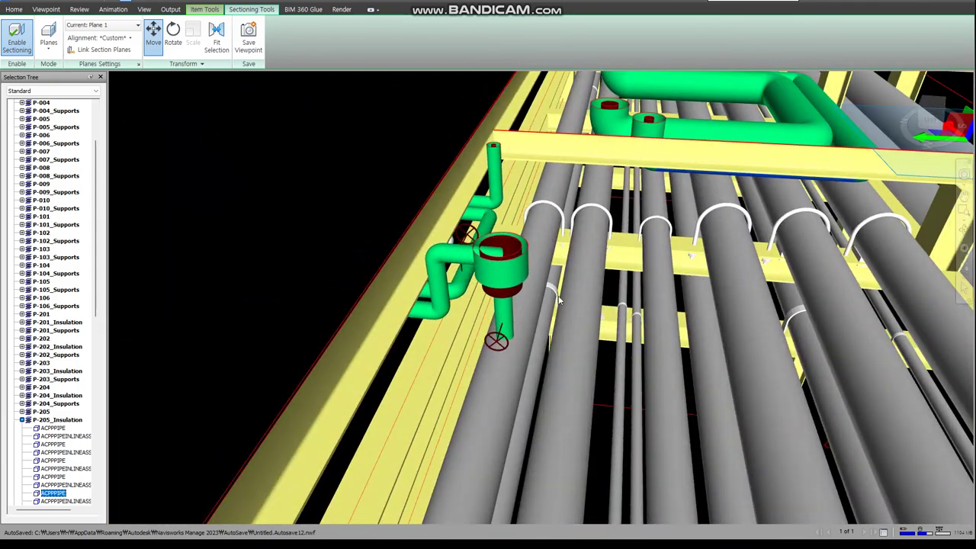
scroll(542, 299, "down", 5)
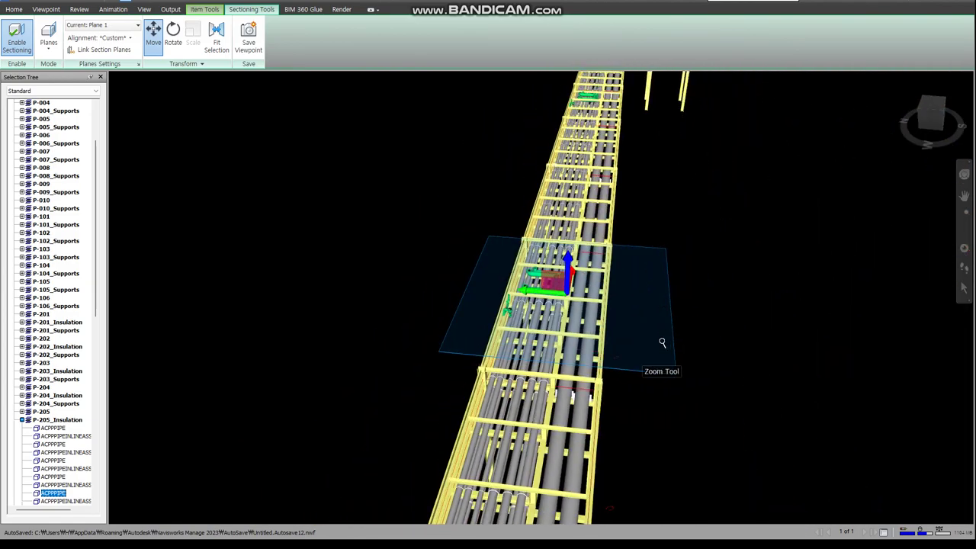
mouse_move(542, 320)
middle_mouse_down("shift")
mouse_move(543, 342)
mouse_move(416, 334)
middle_mouse_up("shift")
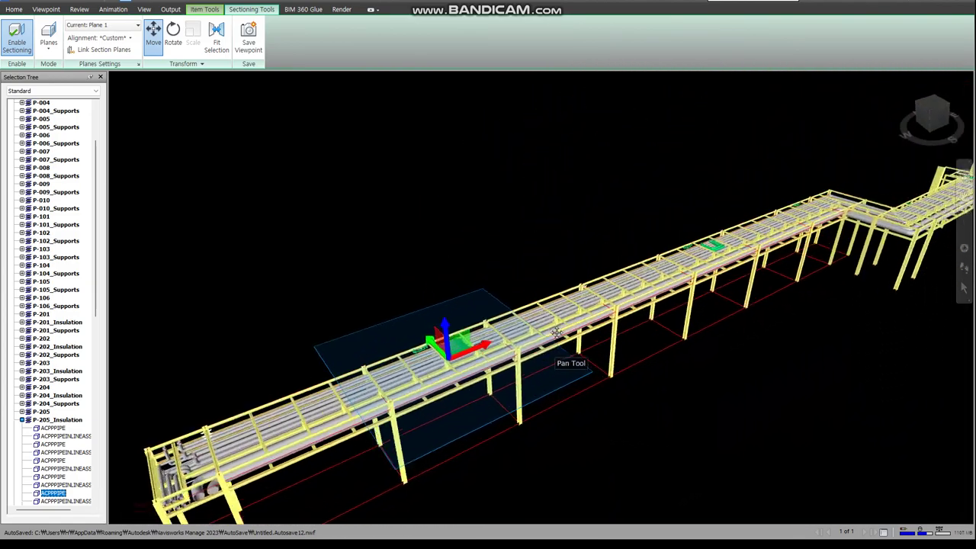
key("Escape")
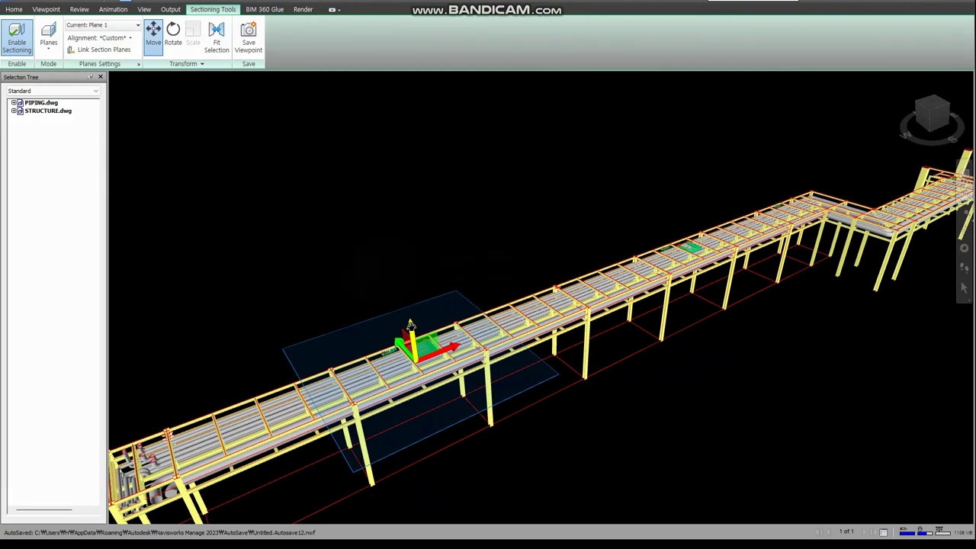